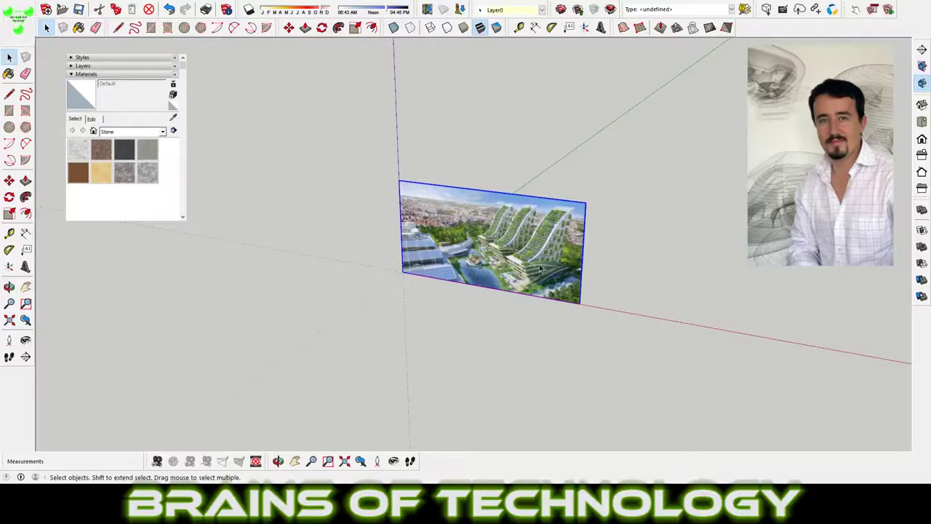
# Step: Orbit the view so the reference photo of the curved green towers faces forward
pyautogui.moveTo(539, 264)
pyautogui.mouseDown(button='middle')
pyautogui.moveTo(541, 273)
pyautogui.moveTo(366, 333)
pyautogui.moveTo(401, 357)
pyautogui.mouseUp(button='middle')
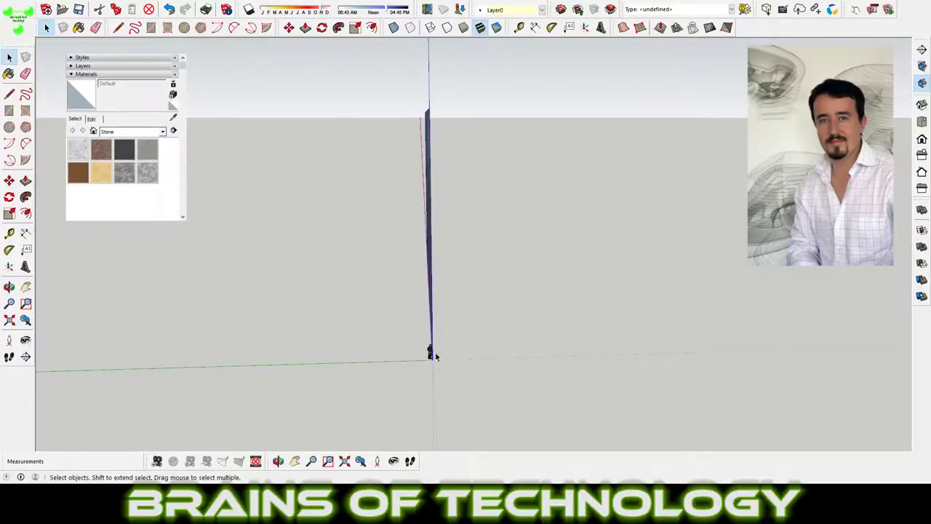
# Step: Move the reference photo aside to make room next to it
pyautogui.moveTo(456, 358); pyautogui.dragTo(367, 276, button='middle')
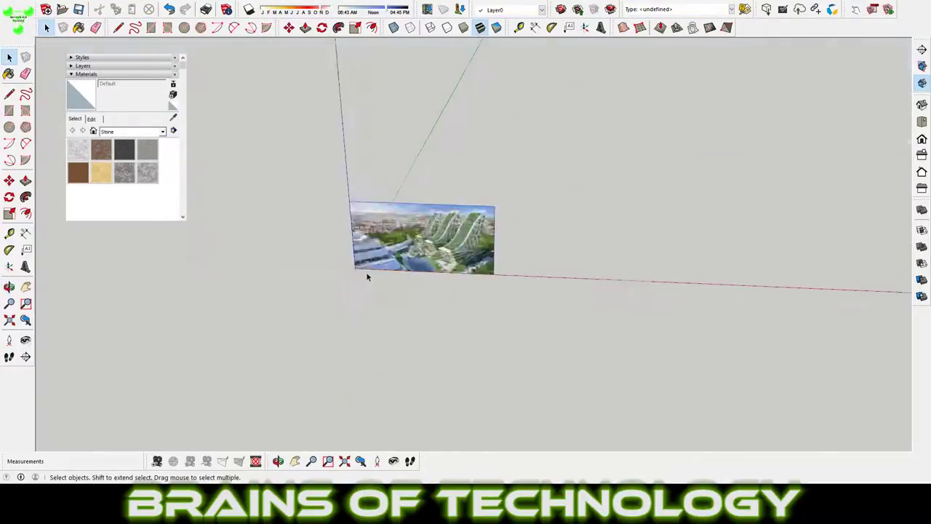
pyautogui.press('m')
pyautogui.click(467, 273)
pyautogui.click(490, 194)
pyautogui.moveTo(490, 193)
pyautogui.mouseDown(button='middle')
pyautogui.moveTo(563, 352)
pyautogui.moveTo(531, 268)
pyautogui.mouseUp(button='middle')
# Step: Draw a large rectangle on the ground beside the photo
pyautogui.press('r')
pyautogui.click(444, 267)
pyautogui.click(879, 358)
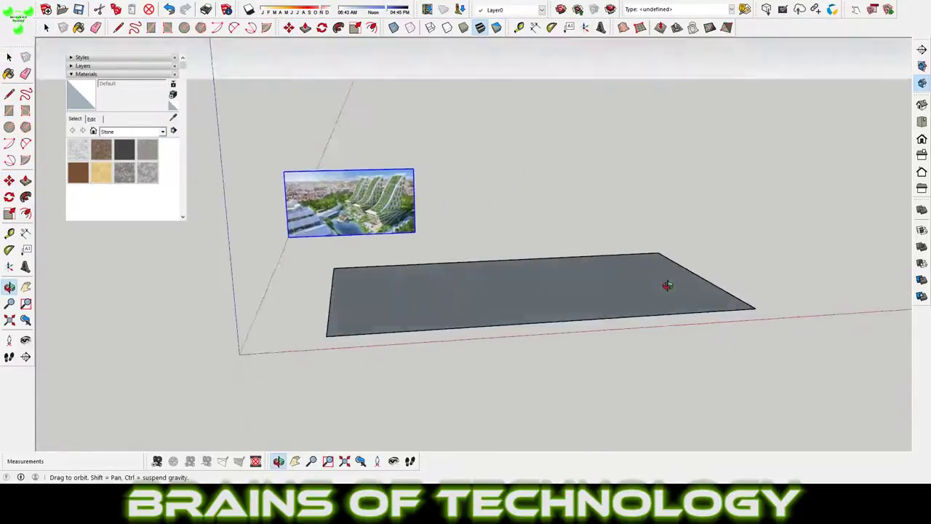
pyautogui.scroll(3, 657, 293)
pyautogui.moveTo(657, 293); pyautogui.dragTo(360, 150, button='middle')
pyautogui.scroll(-5, 360, 150)
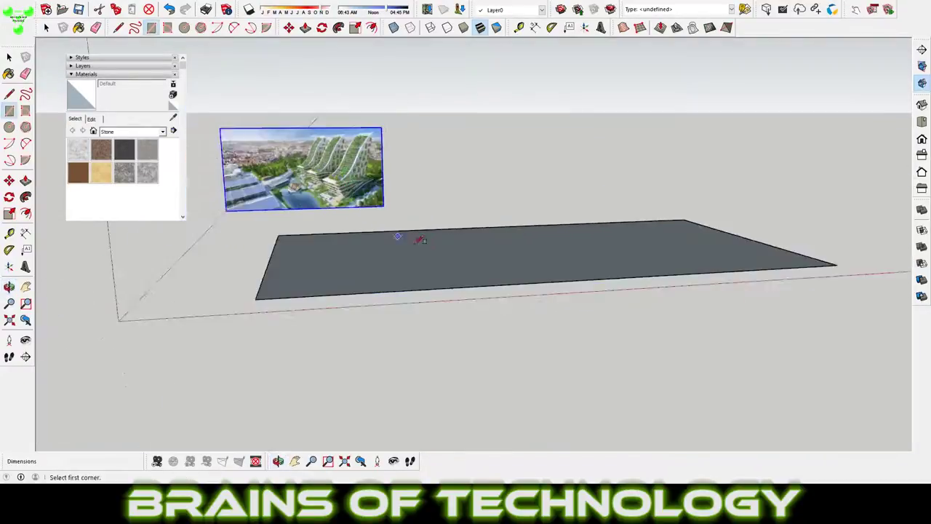
pyautogui.moveTo(416, 239); pyautogui.dragTo(343, 260, button='middle')
# Step: Copy the ground rectangle straight up, placing the copy high above it
pyautogui.press('space')
pyautogui.click(350, 269)
pyautogui.press('m')
pyautogui.moveTo(243, 298); pyautogui.dragTo(358, 342, button='middle')
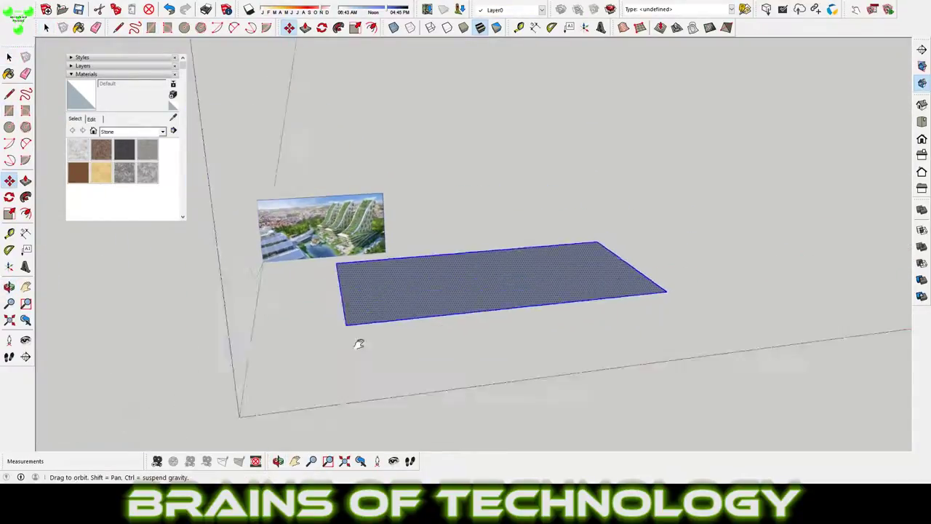
pyautogui.press('ctrl')
pyautogui.click(295, 338)
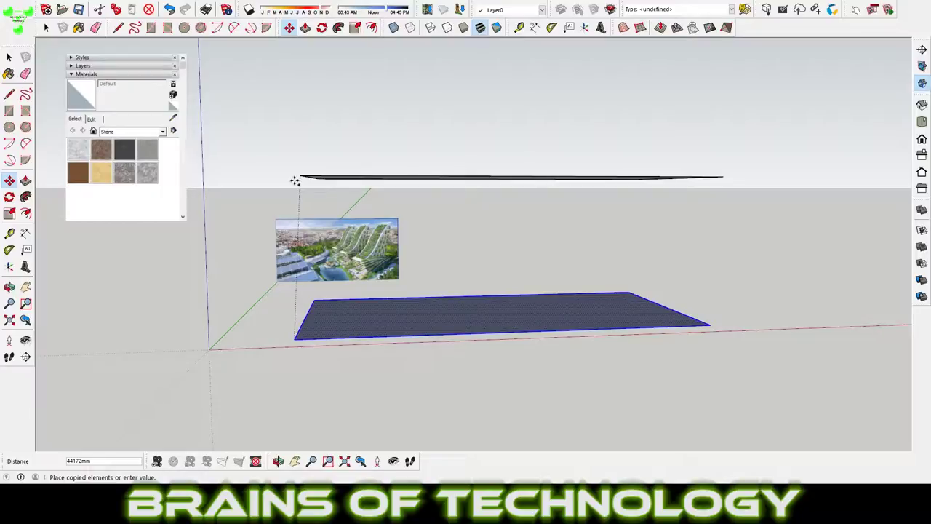
pyautogui.click(294, 180)
pyautogui.moveTo(520, 193); pyautogui.dragTo(542, 198, button='middle')
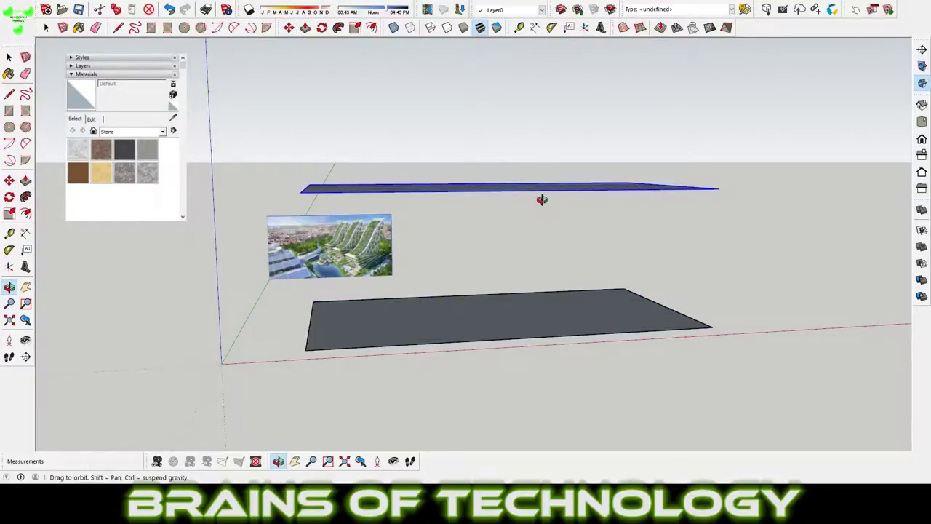
pyautogui.moveTo(542, 199); pyautogui.dragTo(509, 211, button='middle')
# Step: Draw an arc from the upper rectangle to the lower rectangle's corner
pyautogui.press('a')
pyautogui.click(427, 195)
pyautogui.click(665, 342)
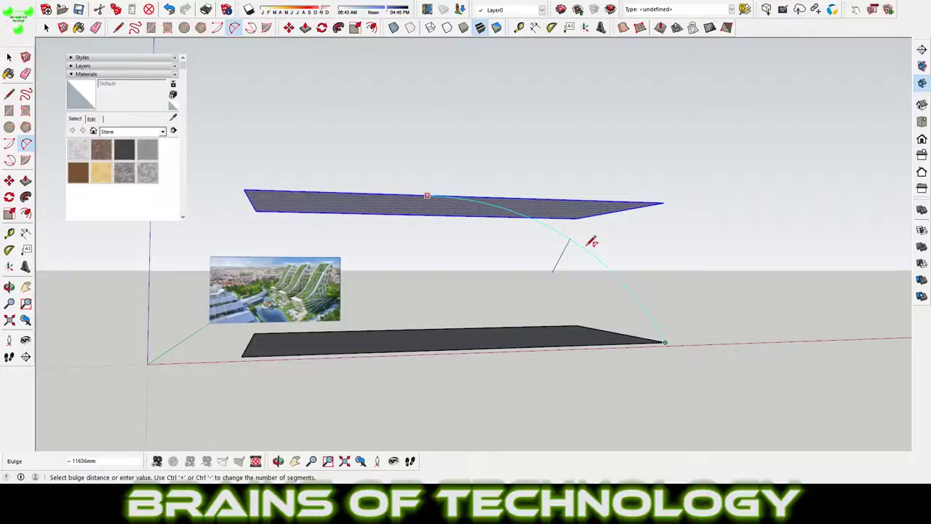
# Step: Copy the slab so it sits just above the original
pyautogui.moveTo(593, 242)
pyautogui.mouseDown(button='middle')
pyautogui.moveTo(611, 243)
pyautogui.moveTo(341, 316)
pyautogui.mouseUp(button='middle')
pyautogui.press('m')
pyautogui.keyDown('ctrl'); pyautogui.click(339, 301); pyautogui.keyUp('ctrl')
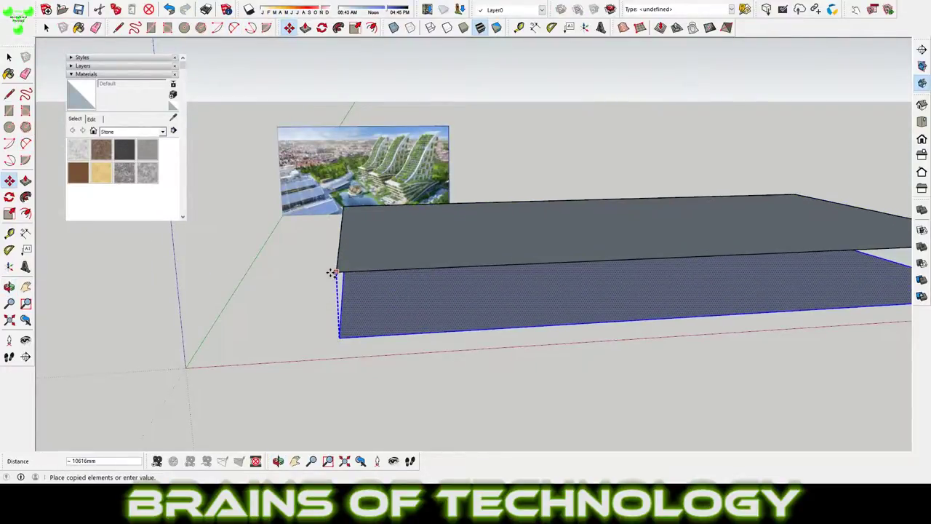
pyautogui.click(430, 231)
pyautogui.moveTo(430, 230)
pyautogui.mouseDown(button='middle')
pyautogui.moveTo(372, 214)
pyautogui.moveTo(392, 233)
pyautogui.mouseUp(button='middle')
# Step: Draw a 2-point arc rising between the lower and upper slabs
pyautogui.press('p')
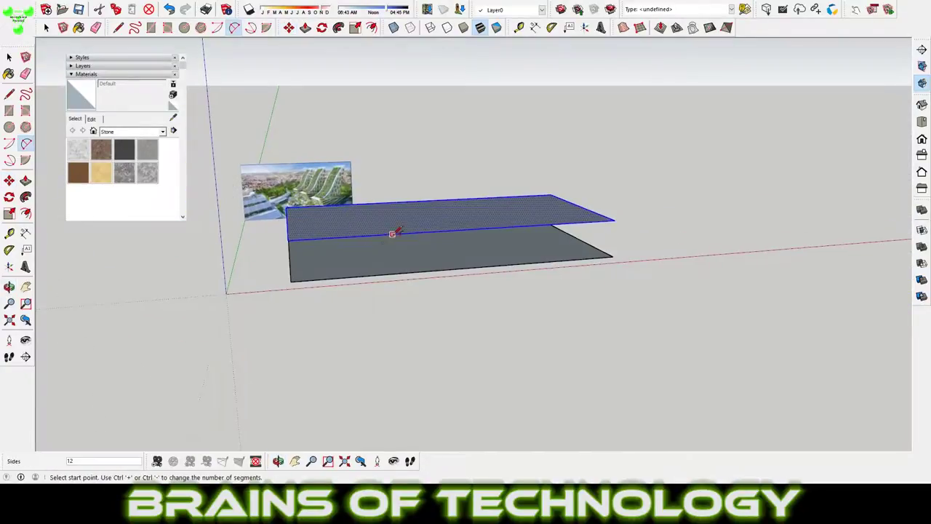
pyautogui.click(589, 256)
pyautogui.moveTo(590, 256)
pyautogui.mouseDown(button='middle')
pyautogui.moveTo(526, 201)
pyautogui.moveTo(568, 218)
pyautogui.moveTo(538, 240)
pyautogui.moveTo(597, 182)
pyautogui.mouseUp(button='middle')
pyautogui.click(597, 182)
pyautogui.click(664, 260)
pyautogui.moveTo(674, 200)
pyautogui.mouseDown(button='middle')
pyautogui.moveTo(564, 298)
pyautogui.moveTo(565, 327)
pyautogui.moveTo(706, 333)
pyautogui.moveTo(526, 245)
pyautogui.mouseUp(button='middle')
# Step: Draw a line across the upper slab to split its top face
pyautogui.press('space')
pyautogui.press('l')
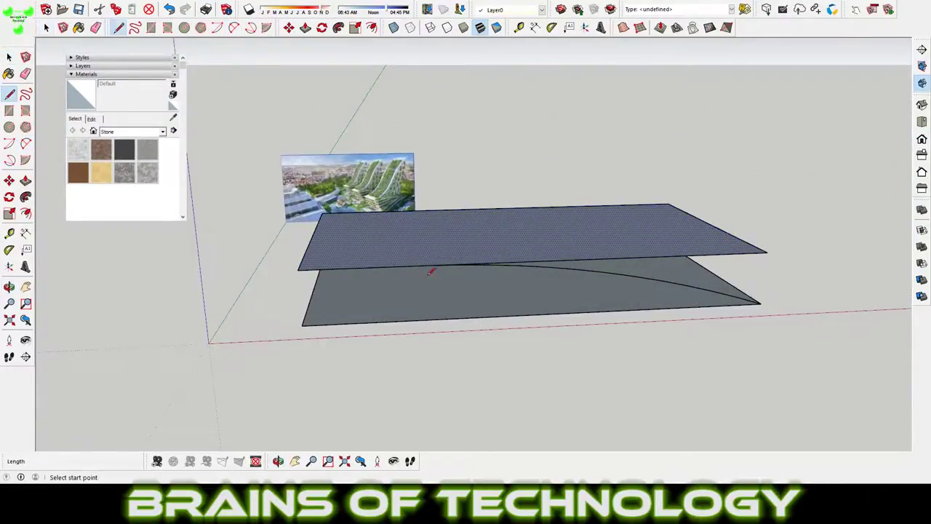
pyautogui.click(458, 263)
pyautogui.moveTo(459, 264); pyautogui.dragTo(465, 218, button='middle')
pyautogui.moveTo(388, 209)
pyautogui.mouseDown(button='middle')
pyautogui.moveTo(342, 200)
pyautogui.moveTo(370, 85)
pyautogui.mouseUp(button='middle')
pyautogui.click(333, 202)
# Step: Zoom and orbit around the slabs and arc to check the result
pyautogui.scroll(-3, 333, 201)
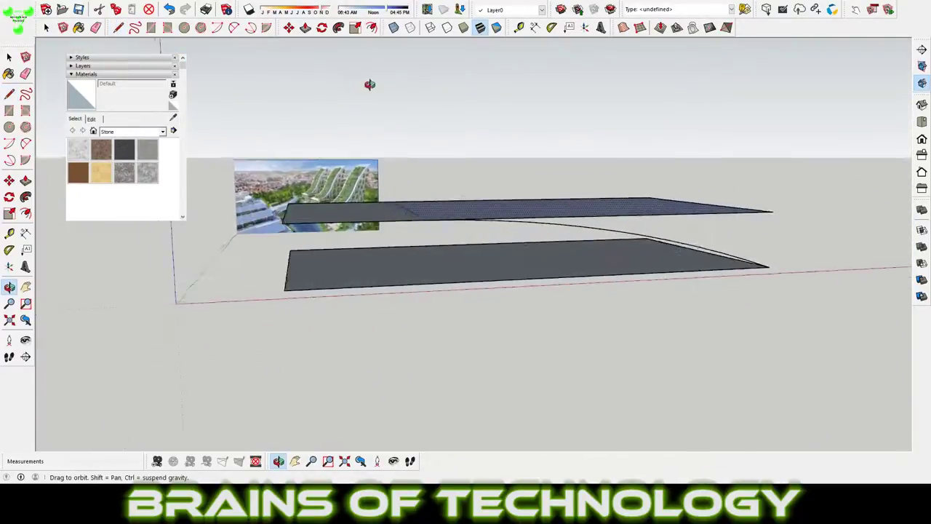
pyautogui.scroll(2, 439, 253)
pyautogui.scroll(-3, 438, 253)
pyautogui.moveTo(437, 225)
pyautogui.mouseDown(button='middle')
pyautogui.moveTo(769, 223)
pyautogui.moveTo(462, 182)
pyautogui.moveTo(513, 189)
pyautogui.moveTo(565, 236)
pyautogui.moveTo(650, 201)
pyautogui.mouseUp(button='middle')
pyautogui.scroll(2, 461, 182)
pyautogui.scroll(-3, 514, 189)
pyautogui.press('p')
pyautogui.scroll(1, 722, 193)
pyautogui.press('space')
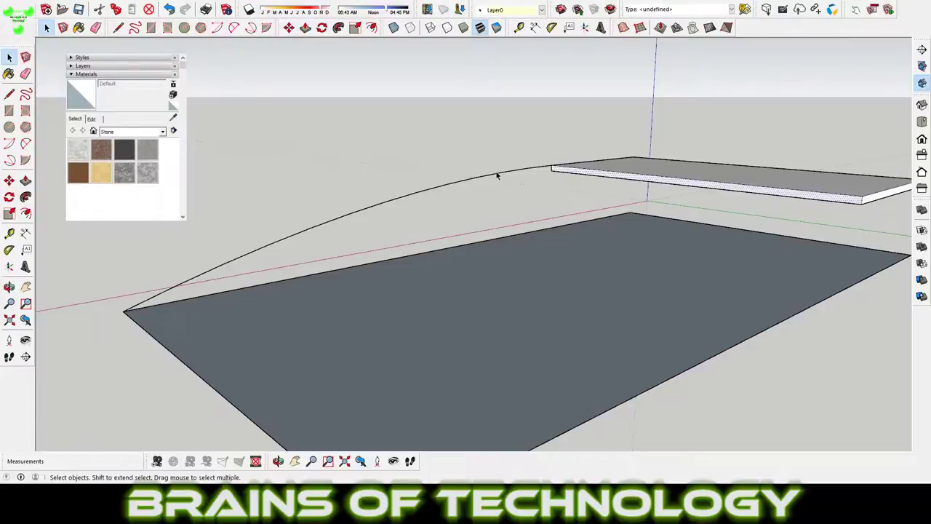
# Step: Inspect the slabs, arc and reference photo from several angles
pyautogui.moveTo(591, 181)
pyautogui.mouseDown(button='middle')
pyautogui.moveTo(723, 201)
pyautogui.moveTo(738, 305)
pyautogui.moveTo(726, 251)
pyautogui.moveTo(738, 276)
pyautogui.moveTo(728, 307)
pyautogui.mouseUp(button='middle')
pyautogui.moveTo(799, 313)
pyautogui.mouseDown(button='middle')
pyautogui.moveTo(723, 266)
pyautogui.moveTo(561, 262)
pyautogui.mouseUp(button='middle')
pyautogui.press('p')
pyautogui.press('t')
pyautogui.moveTo(487, 192)
pyautogui.mouseDown(button='middle')
pyautogui.moveTo(541, 235)
pyautogui.moveTo(629, 272)
pyautogui.mouseUp(button='middle')
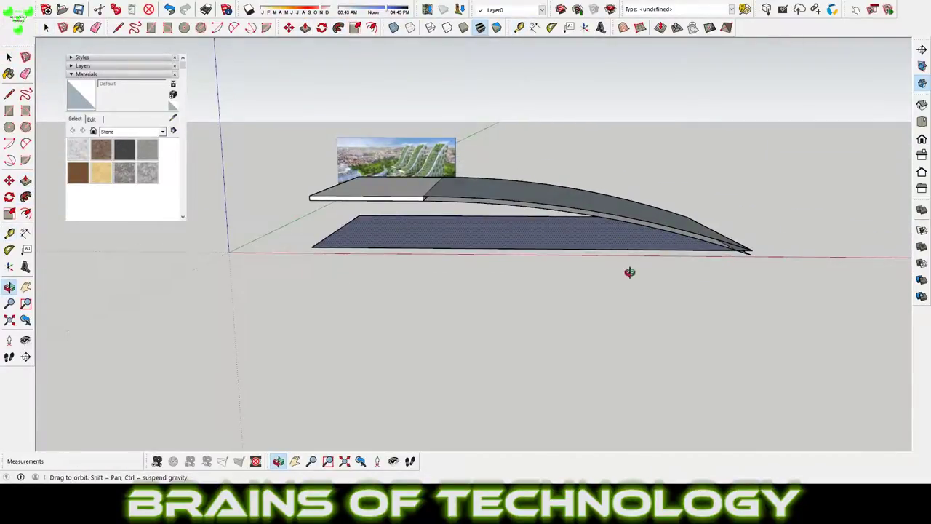
pyautogui.scroll(3, 629, 272)
pyautogui.press('p')
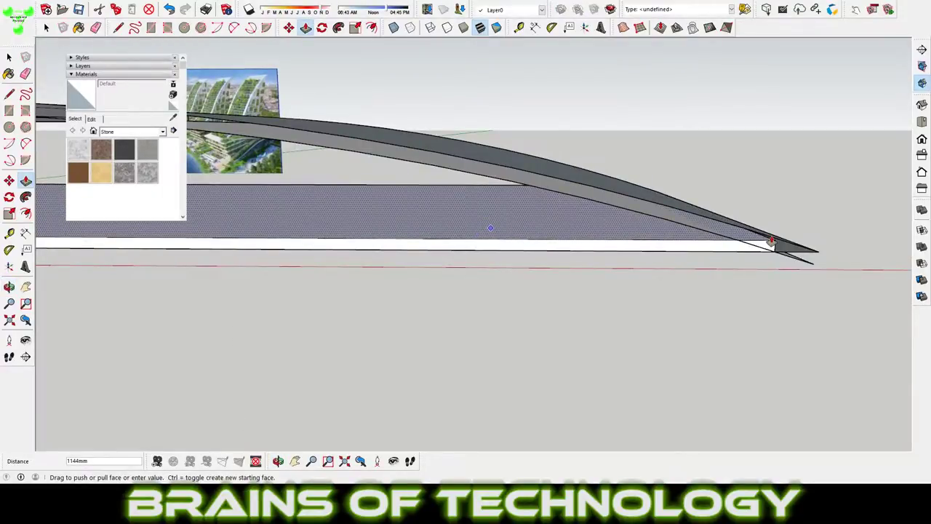
# Step: Push/Pull the curved slab's tip and end faces to extend the ramp
pyautogui.moveTo(771, 242); pyautogui.dragTo(722, 178, button='middle')
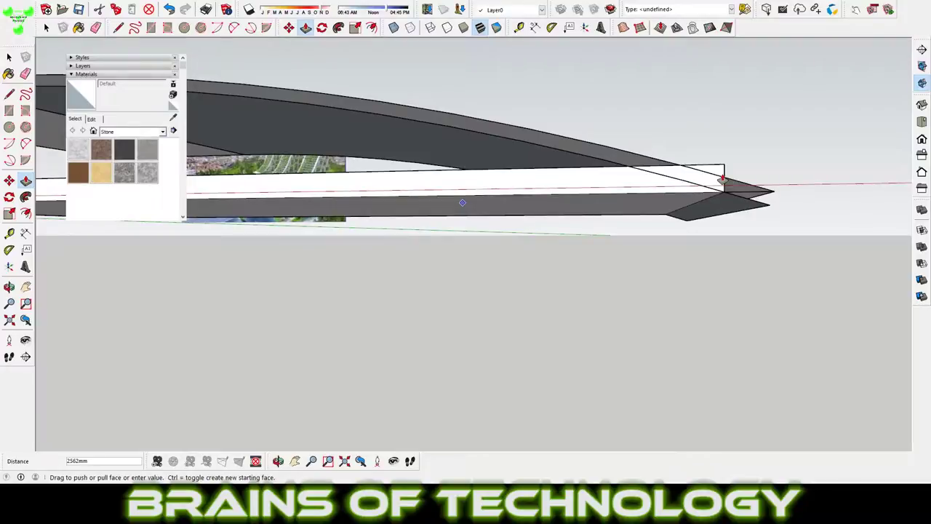
pyautogui.moveTo(723, 178)
pyautogui.mouseDown(button='middle')
pyautogui.moveTo(735, 366)
pyautogui.moveTo(708, 270)
pyautogui.moveTo(603, 270)
pyautogui.moveTo(561, 281)
pyautogui.mouseUp(button='middle')
pyautogui.press('e')
pyautogui.press('p')
pyautogui.click(561, 281)
pyautogui.moveTo(576, 249)
pyautogui.mouseDown(button='middle')
pyautogui.moveTo(553, 293)
pyautogui.moveTo(547, 272)
pyautogui.moveTo(588, 306)
pyautogui.moveTo(564, 332)
pyautogui.moveTo(592, 307)
pyautogui.moveTo(537, 380)
pyautogui.moveTo(521, 422)
pyautogui.moveTo(633, 329)
pyautogui.moveTo(655, 254)
pyautogui.moveTo(594, 307)
pyautogui.mouseUp(button='middle')
pyautogui.press('space')
pyautogui.scroll(3, 566, 333)
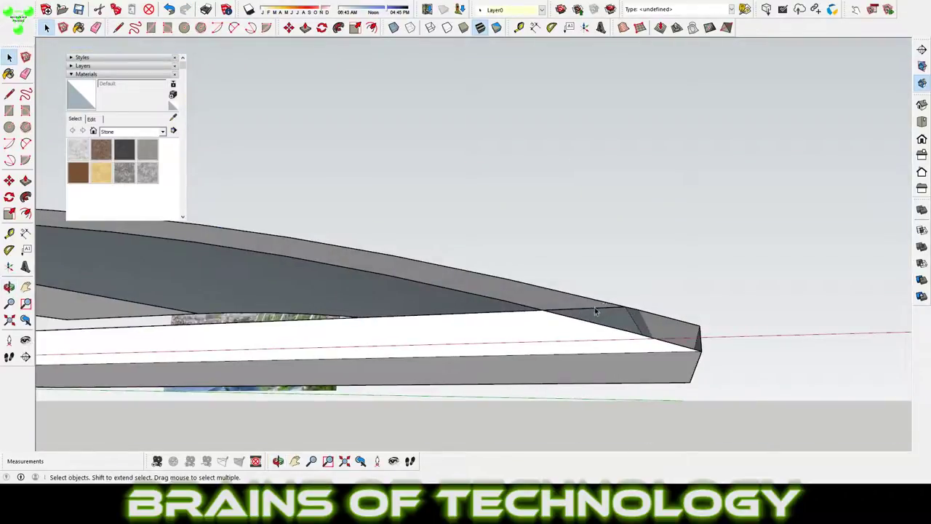
# Step: Draw a line on the curved slab to tidy its end
pyautogui.press('e')
pyautogui.moveTo(697, 280)
pyautogui.mouseDown(button='middle')
pyautogui.moveTo(638, 369)
pyautogui.moveTo(784, 298)
pyautogui.moveTo(669, 250)
pyautogui.moveTo(588, 296)
pyautogui.moveTo(436, 250)
pyautogui.moveTo(633, 246)
pyautogui.moveTo(436, 218)
pyautogui.moveTo(647, 197)
pyautogui.mouseUp(button='middle')
pyautogui.press('l')
pyautogui.click(784, 279)
pyautogui.scroll(-5, 646, 197)
pyautogui.press('space')
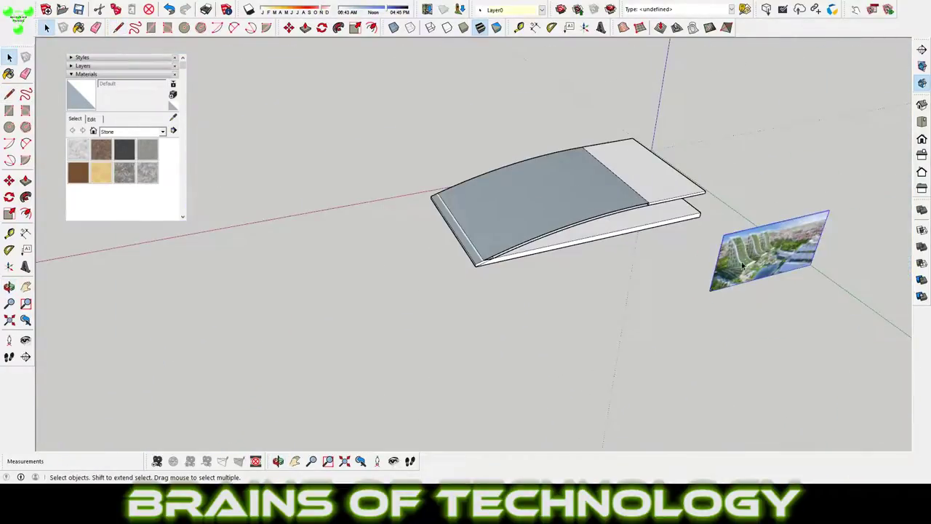
# Step: Zoom in on the curved slab and start a line, then cancel it
pyautogui.moveTo(735, 284); pyautogui.dragTo(462, 206, button='middle')
pyautogui.scroll(5, 633, 253)
pyautogui.moveTo(632, 254); pyautogui.dragTo(603, 243, button='middle')
pyautogui.scroll(3, 603, 244)
pyautogui.press('l')
pyautogui.click(887, 202)
pyautogui.press('Escape')
pyautogui.moveTo(888, 202)
pyautogui.mouseDown(button='middle')
pyautogui.moveTo(519, 225)
pyautogui.moveTo(633, 226)
pyautogui.moveTo(599, 214)
pyautogui.moveTo(489, 291)
pyautogui.mouseUp(button='middle')
# Step: Pull the slab face with Push/Pull to thicken it
pyautogui.press('space')
pyautogui.press('p')
pyautogui.scroll(3, 455, 275)
pyautogui.scroll(2, 553, 273)
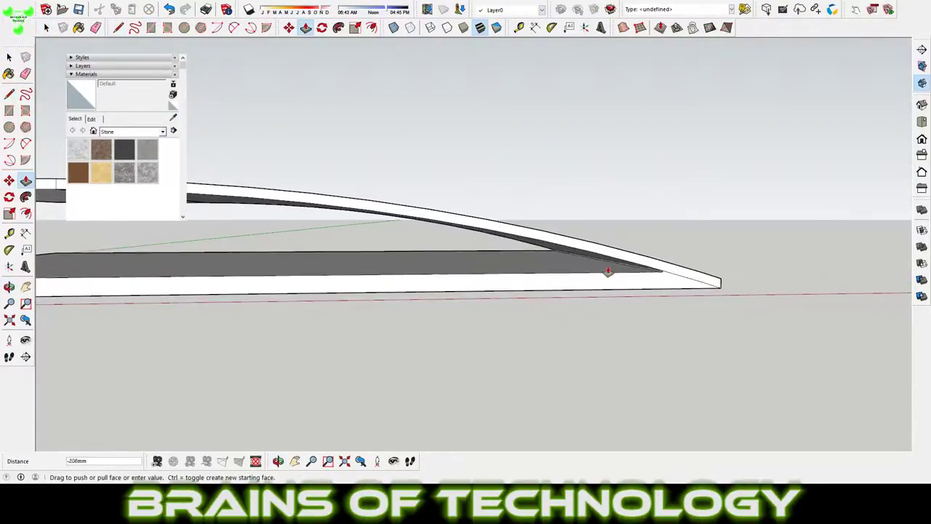
pyautogui.click(607, 277)
pyautogui.scroll(1, 679, 284)
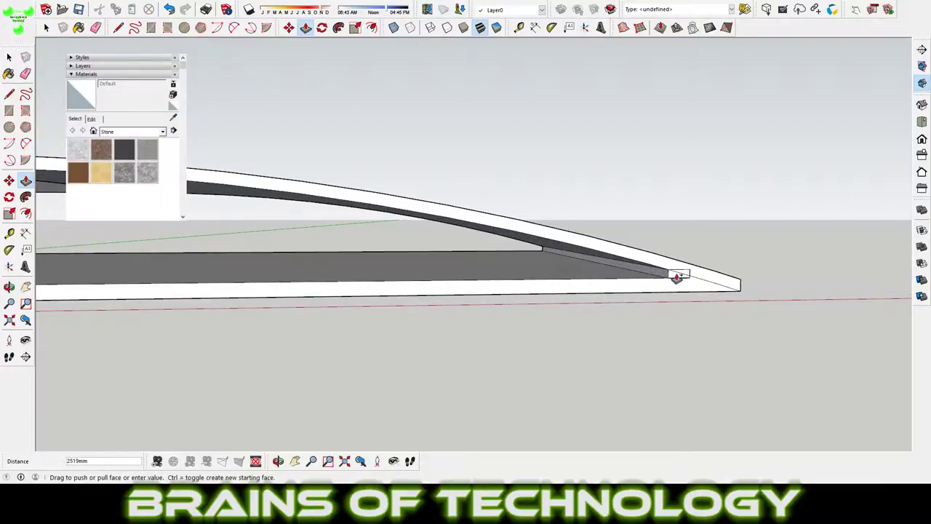
pyautogui.scroll(-3, 713, 291)
pyautogui.scroll(-2, 597, 284)
# Step: Box-select the lower slab, then undo/redo to restore the slab copy on the right
pyautogui.press('space')
pyautogui.moveTo(392, 274); pyautogui.dragTo(652, 313)
pyautogui.scroll(2, 738, 296)
pyautogui.press('e')
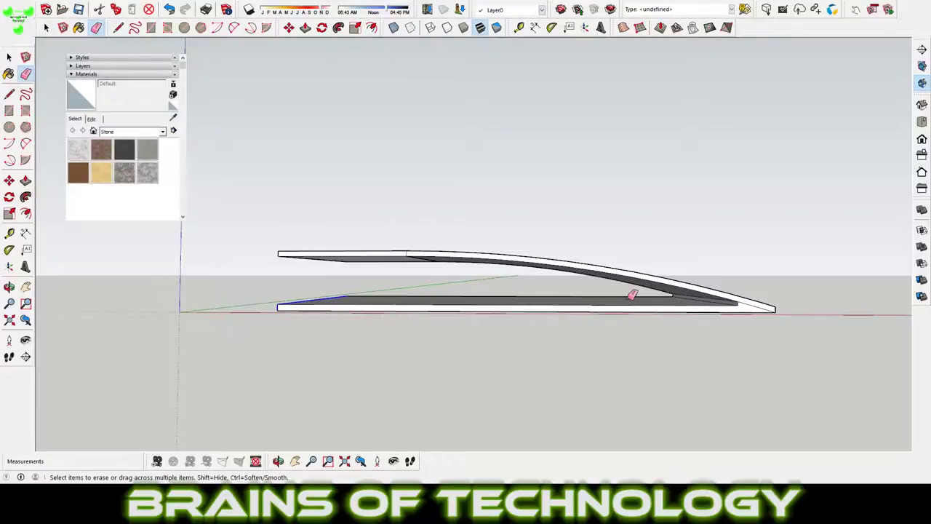
pyautogui.hotkey('ctrl', 'z')
pyautogui.hotkey('ctrl', 'y')
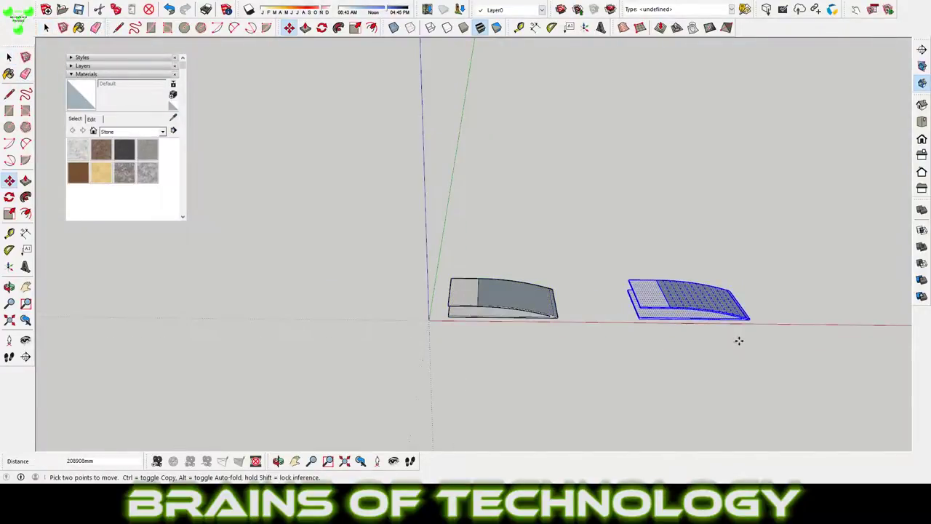
pyautogui.press('space')
pyautogui.click(529, 275)
# Step: Delete the selected flat lower slab
pyautogui.moveTo(528, 275)
pyautogui.mouseDown(button='middle')
pyautogui.moveTo(595, 269)
pyautogui.moveTo(491, 347)
pyautogui.mouseUp(button='middle')
pyautogui.press('m')
pyautogui.scroll(-3, 545, 437)
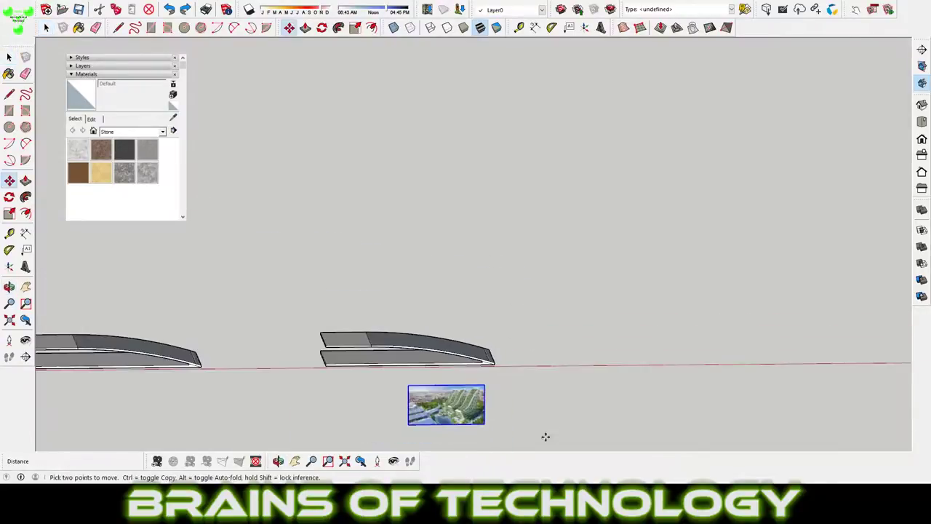
pyautogui.scroll(2, 481, 313)
pyautogui.moveTo(446, 406)
pyautogui.mouseDown(button='middle')
pyautogui.moveTo(551, 322)
pyautogui.moveTo(603, 296)
pyautogui.moveTo(289, 301)
pyautogui.mouseUp(button='middle')
pyautogui.press('space')
pyautogui.press('e')
pyautogui.press('Delete')
# Step: Check the curved slab's underside and top, then select the whole slab
pyautogui.scroll(3, 687, 281)
pyautogui.moveTo(609, 251)
pyautogui.mouseDown(button='middle')
pyautogui.moveTo(537, 254)
pyautogui.moveTo(610, 255)
pyautogui.mouseUp(button='middle')
pyautogui.scroll(-3, 572, 303)
pyautogui.moveTo(572, 303)
pyautogui.mouseDown(button='middle')
pyautogui.moveTo(415, 208)
pyautogui.moveTo(459, 214)
pyautogui.moveTo(476, 254)
pyautogui.moveTo(378, 225)
pyautogui.moveTo(483, 258)
pyautogui.moveTo(636, 255)
pyautogui.moveTo(484, 299)
pyautogui.moveTo(577, 320)
pyautogui.moveTo(686, 89)
pyautogui.mouseUp(button='middle')
pyautogui.scroll(3, 647, 251)
pyautogui.hotkey('ctrl', 'a')
pyautogui.scroll(-5, 414, 201)
pyautogui.moveTo(414, 202); pyautogui.dragTo(528, 262, button='middle')
pyautogui.press('b')
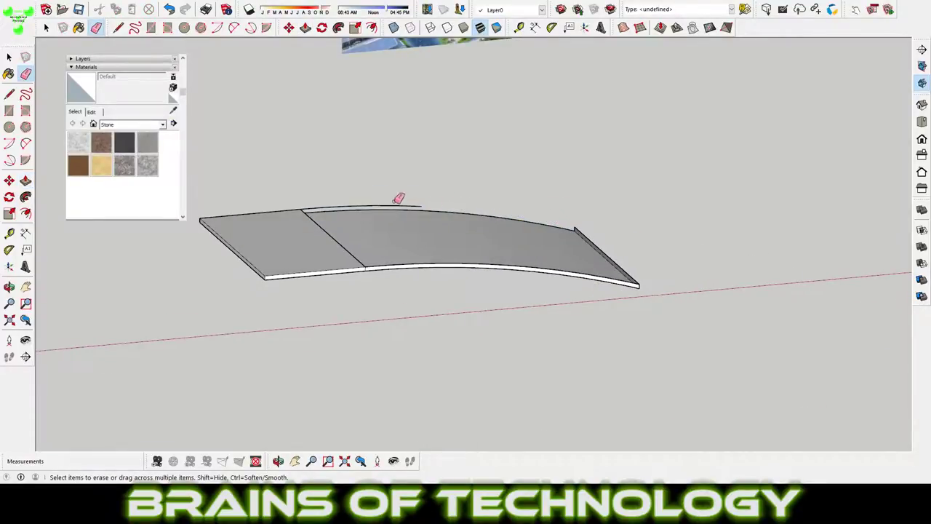
# Step: Delete the slab's lower face and erase its top edge
pyautogui.scroll(3, 399, 199)
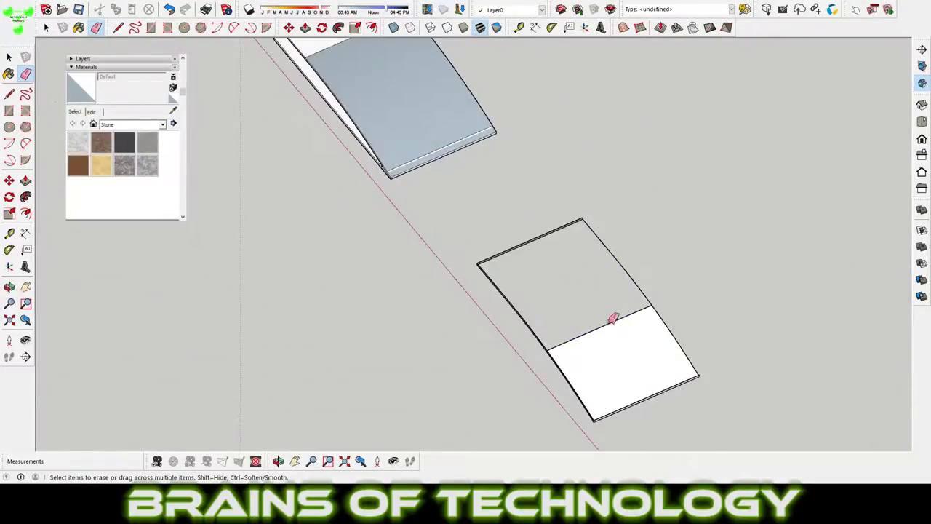
pyautogui.press('space')
pyautogui.click(633, 381)
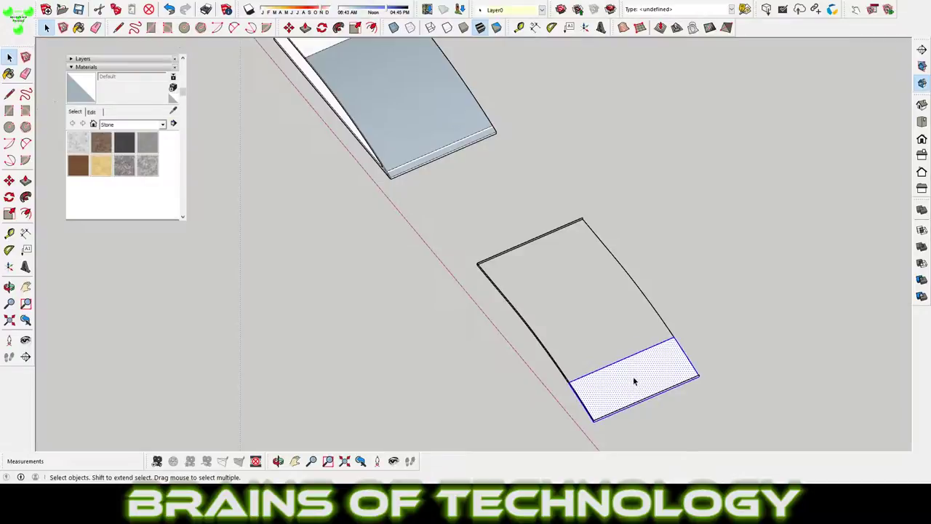
pyautogui.scroll(5, 634, 381)
pyautogui.scroll(-5, 657, 350)
pyautogui.press('Delete')
pyautogui.press('e')
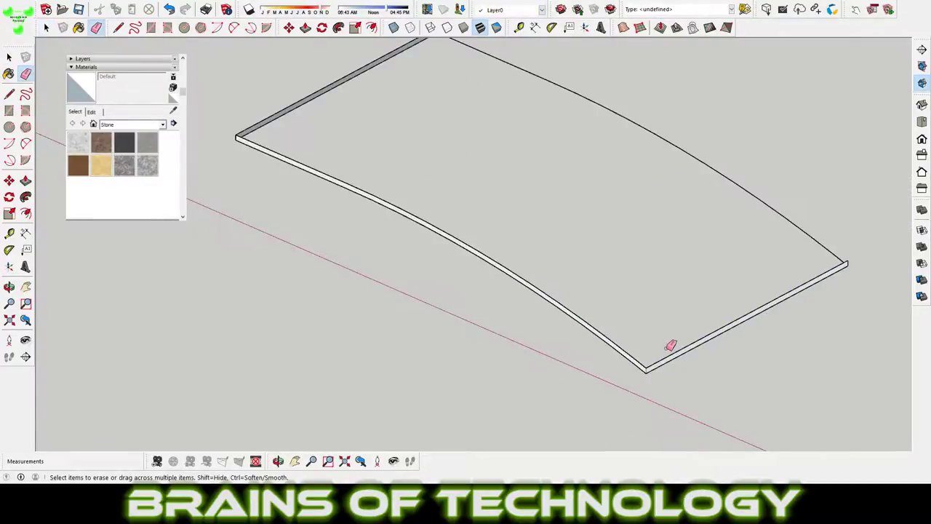
pyautogui.scroll(3, 785, 276)
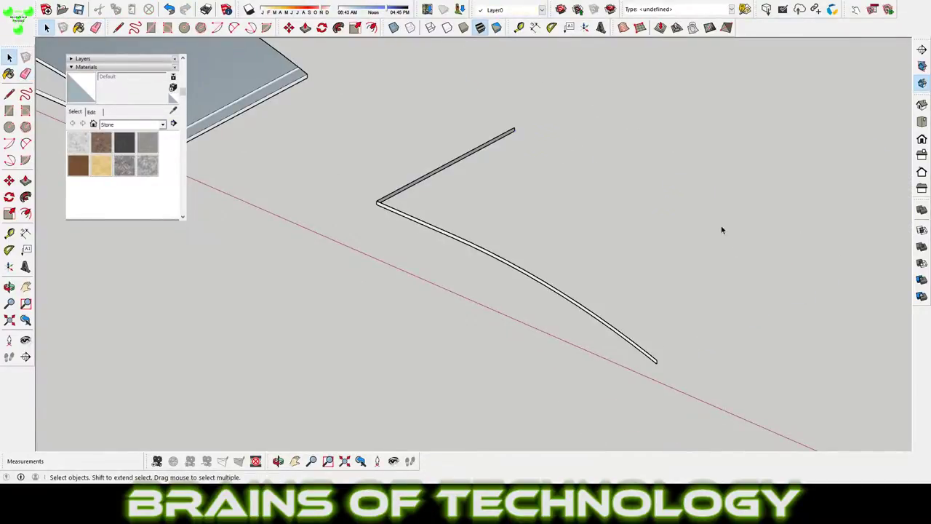
pyautogui.scroll(2, 513, 132)
pyautogui.click(478, 152)
pyautogui.scroll(-3, 545, 223)
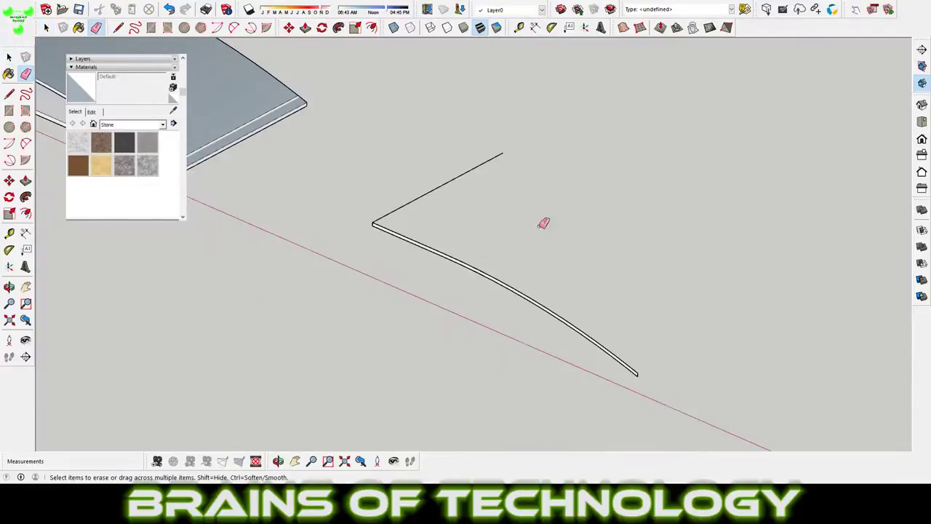
pyautogui.scroll(3, 489, 284)
# Step: Push/Pull the curved face into a thick slab and select the result
pyautogui.click(495, 283)
pyautogui.scroll(-2, 458, 239)
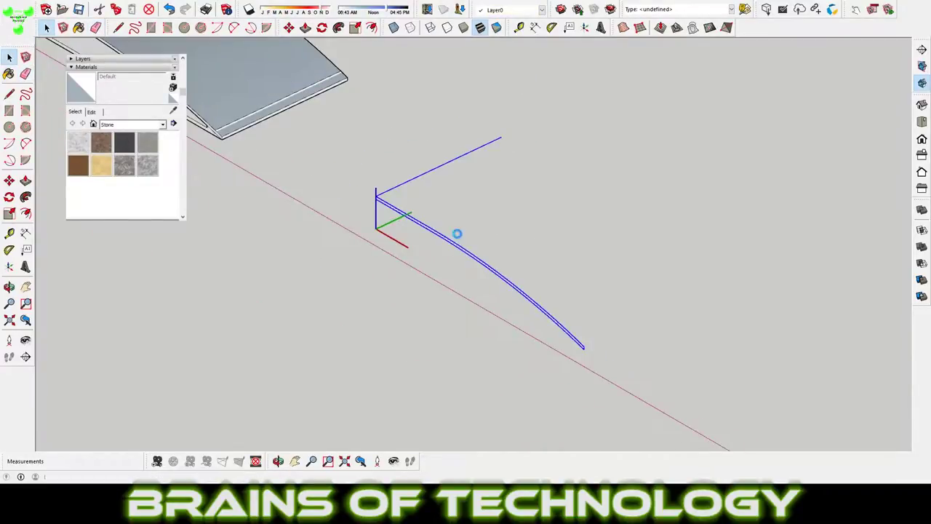
pyautogui.click(518, 256)
pyautogui.moveTo(517, 256); pyautogui.dragTo(340, 111, button='middle')
pyautogui.press('p')
pyautogui.click(340, 111)
pyautogui.moveTo(447, 139)
pyautogui.mouseDown(button='middle')
pyautogui.moveTo(382, 142)
pyautogui.moveTo(446, 208)
pyautogui.moveTo(430, 100)
pyautogui.mouseUp(button='middle')
pyautogui.click(430, 100)
pyautogui.moveTo(638, 139)
pyautogui.mouseDown(button='middle')
pyautogui.moveTo(710, 241)
pyautogui.moveTo(640, 266)
pyautogui.moveTo(545, 199)
pyautogui.moveTo(557, 281)
pyautogui.moveTo(484, 217)
pyautogui.mouseUp(button='middle')
pyautogui.click(545, 200)
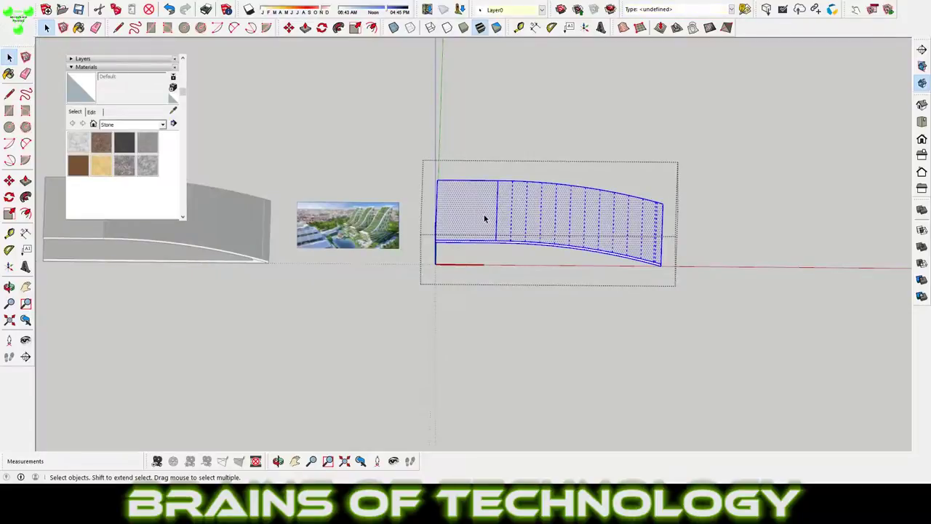
# Step: Paste the square face and move it under the slab's front-left corner
pyautogui.hotkey('ctrl', 'v')
pyautogui.moveTo(494, 353); pyautogui.dragTo(548, 329, button='middle')
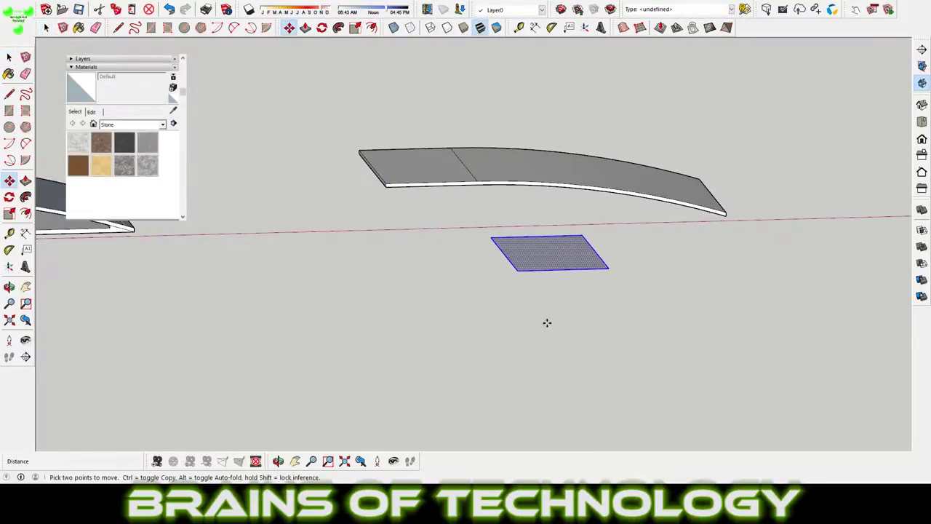
pyautogui.press('l')
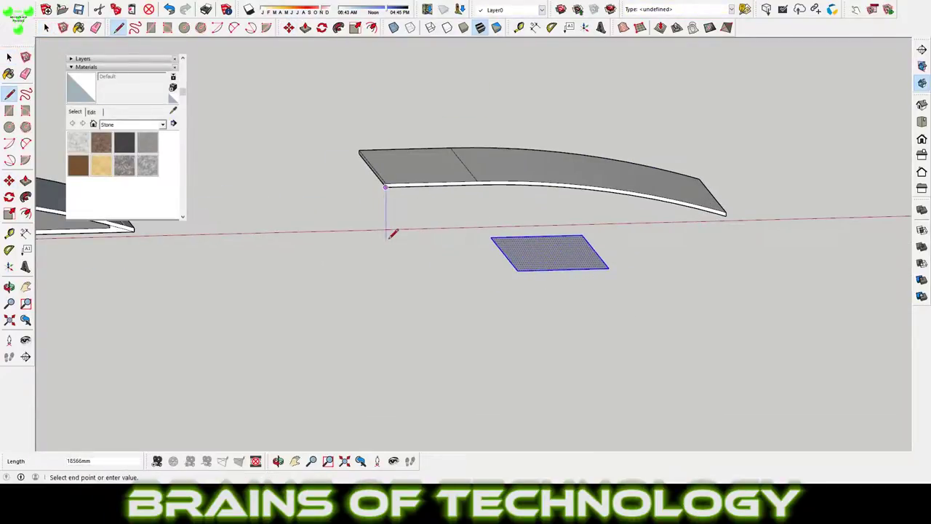
pyautogui.press('Escape')
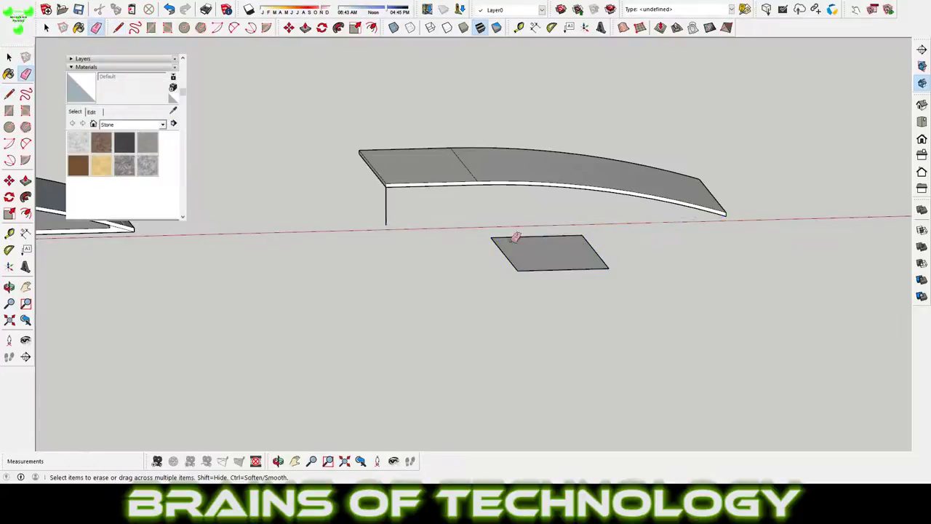
pyautogui.press('space')
pyautogui.press('m')
pyautogui.moveTo(548, 306); pyautogui.dragTo(432, 189)
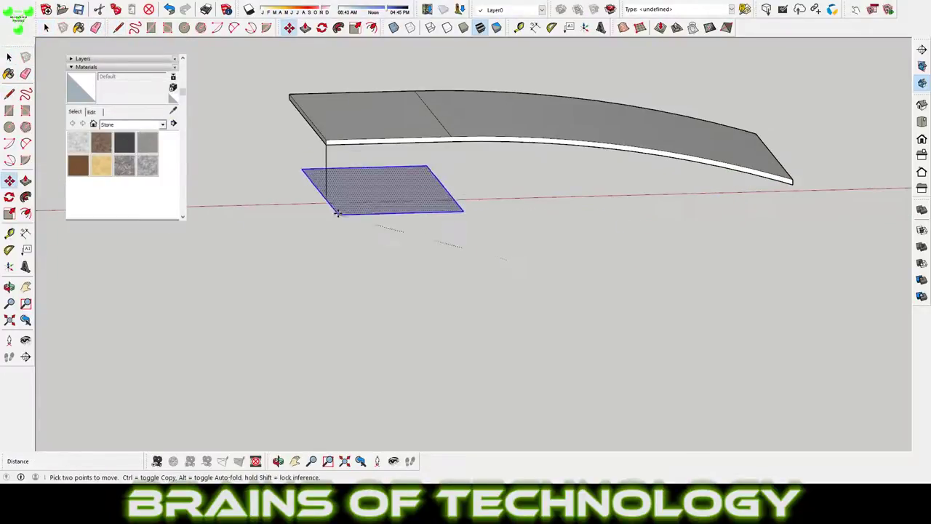
# Step: Stretch the face's edge out to the curved slab's far end
pyautogui.moveTo(432, 171); pyautogui.dragTo(432, 187, button='middle')
pyautogui.press('space')
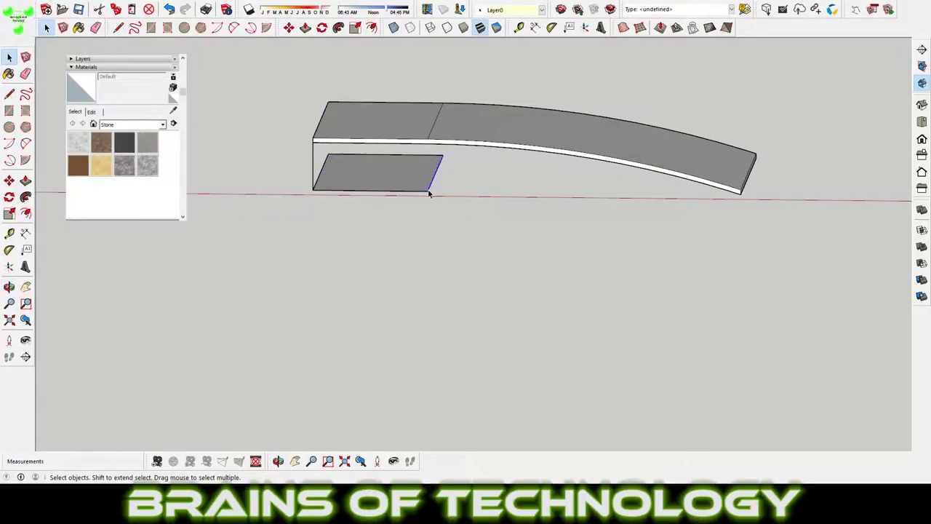
pyautogui.press('m')
pyautogui.moveTo(429, 193); pyautogui.dragTo(739, 192)
pyautogui.scroll(3, 741, 195)
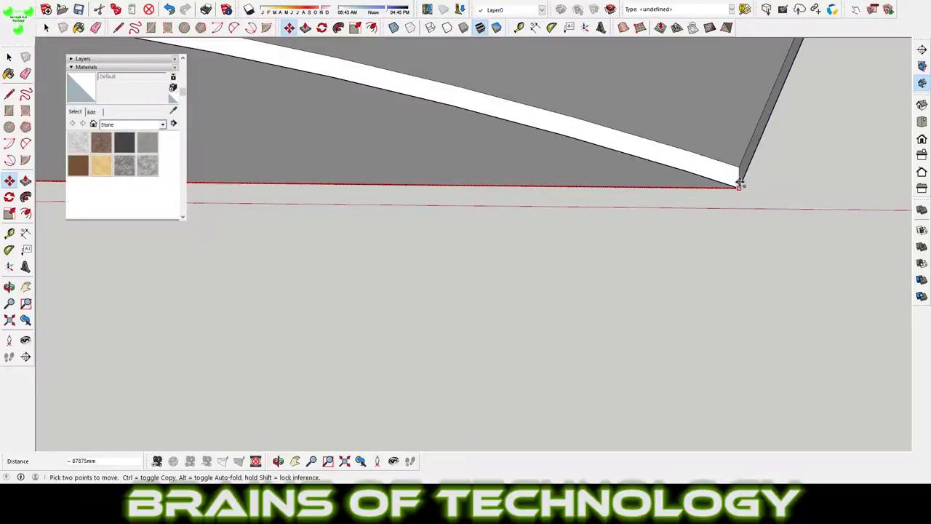
pyautogui.scroll(-4, 487, 220)
pyautogui.scroll(-1, 537, 208)
pyautogui.press('space')
# Step: Undo the stretch, redo the edge move, and push/pull the base face 1200mm
pyautogui.hotkey('ctrl', 'z')
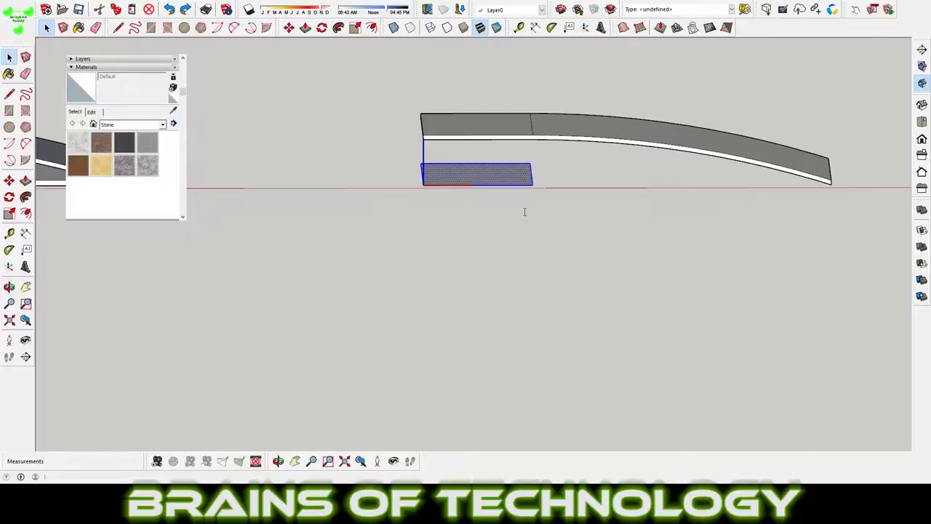
pyautogui.scroll(2, 535, 184)
pyautogui.press('m')
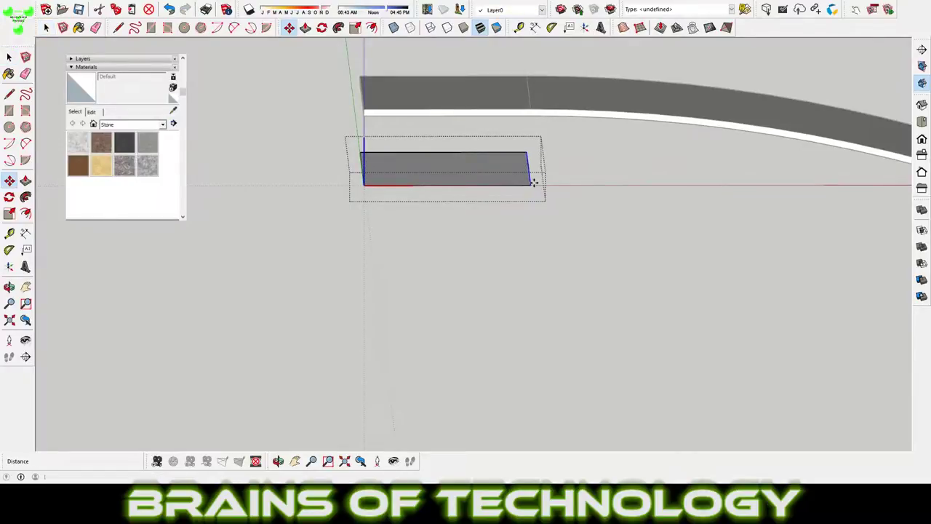
pyautogui.scroll(-3, 534, 183)
pyautogui.press('p')
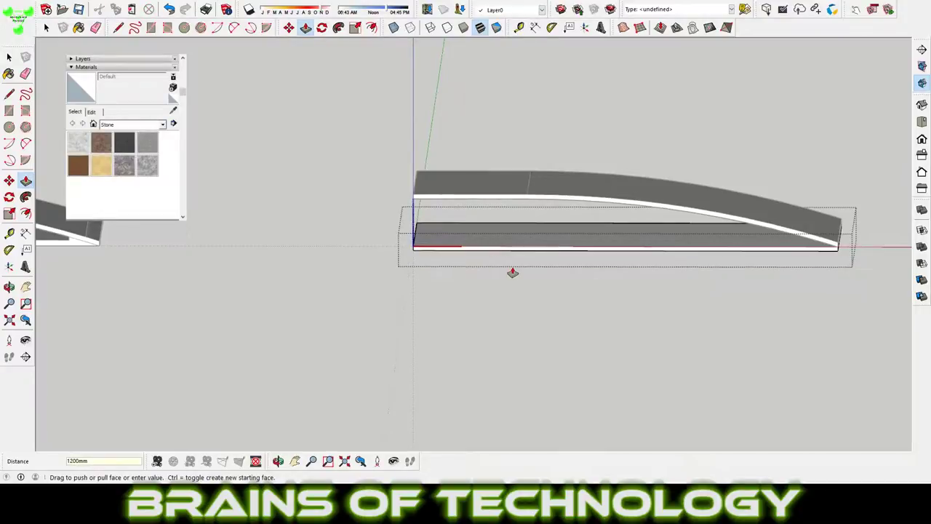
pyautogui.moveTo(514, 270); pyautogui.dragTo(481, 273, button='middle')
pyautogui.moveTo(445, 312)
pyautogui.mouseDown(button='middle')
pyautogui.moveTo(443, 283)
pyautogui.moveTo(428, 283)
pyautogui.mouseUp(button='middle')
# Step: Copy the lower flat slab downward with a Ctrl-move
pyautogui.press('space')
pyautogui.scroll(1, 428, 283)
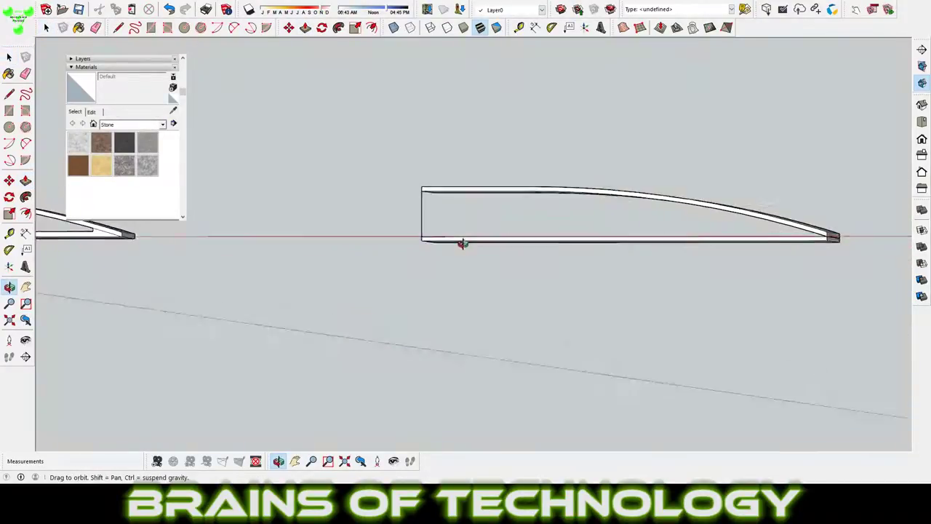
pyautogui.click(482, 247)
pyautogui.press('m')
pyautogui.scroll(3, 420, 254)
pyautogui.click(437, 255)
pyautogui.press('ctrl')
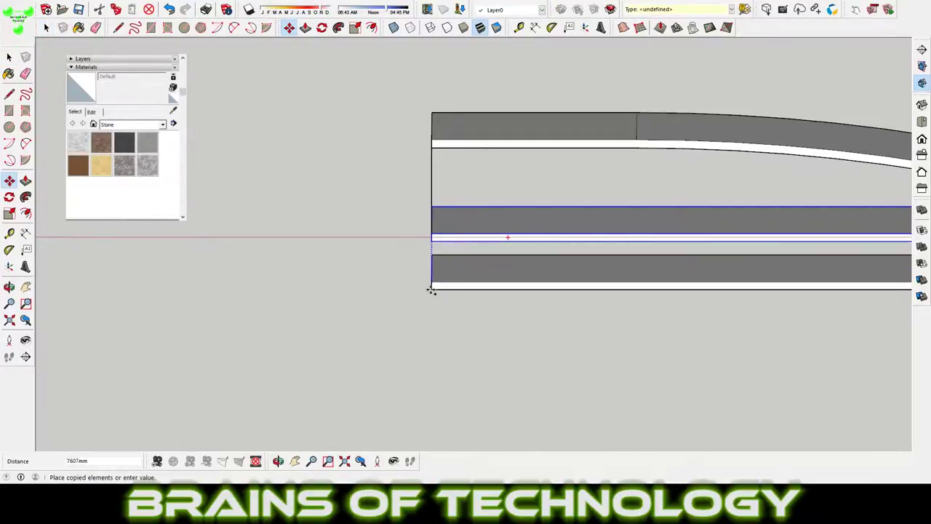
pyautogui.press('Return')
pyautogui.scroll(-3, 433, 308)
pyautogui.press('f')
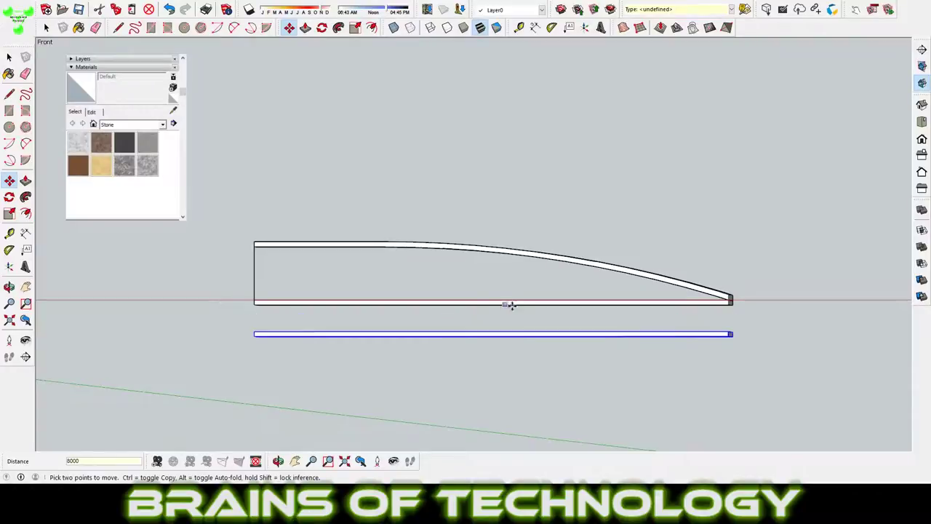
# Step: Scale the copied slab to half length and shorten the slab under the curved top
pyautogui.moveTo(478, 306); pyautogui.dragTo(557, 374, button='middle')
pyautogui.press('s')
pyautogui.moveTo(722, 341); pyautogui.dragTo(481, 342)
pyautogui.moveTo(480, 342)
pyautogui.mouseDown(button='middle')
pyautogui.moveTo(566, 304)
pyautogui.moveTo(582, 307)
pyautogui.mouseUp(button='middle')
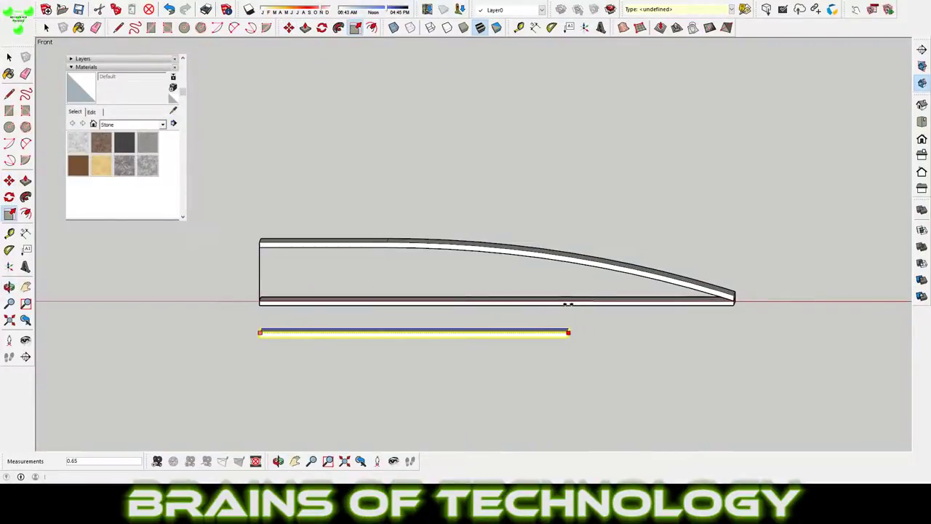
pyautogui.click(592, 306)
pyautogui.click(566, 307)
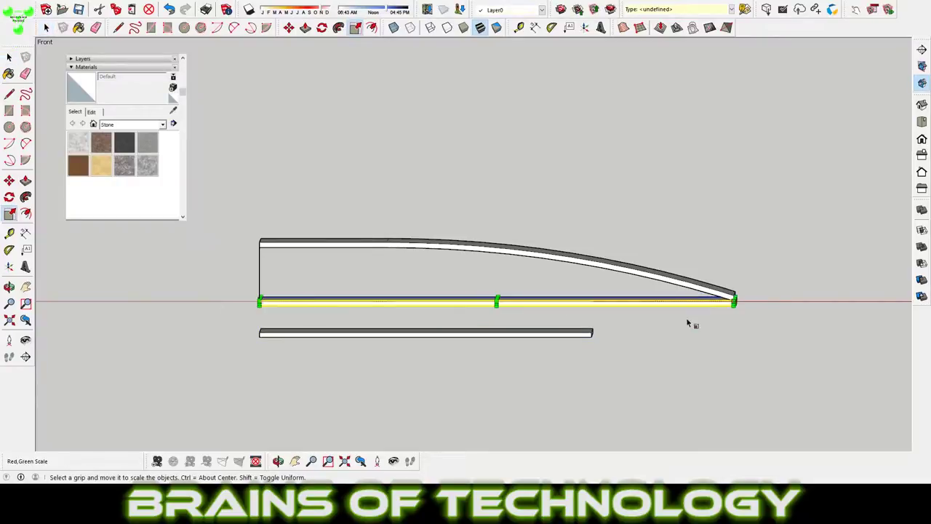
pyautogui.moveTo(565, 307); pyautogui.dragTo(745, 306, button='middle')
pyautogui.moveTo(745, 306); pyautogui.dragTo(663, 304)
pyautogui.moveTo(662, 304)
pyautogui.mouseDown(button='middle')
pyautogui.moveTo(545, 301)
pyautogui.moveTo(556, 327)
pyautogui.moveTo(425, 316)
pyautogui.moveTo(509, 339)
pyautogui.moveTo(472, 339)
pyautogui.mouseUp(button='middle')
# Step: Copy another slab lower down and shorten it
pyautogui.press('space')
pyautogui.press('m')
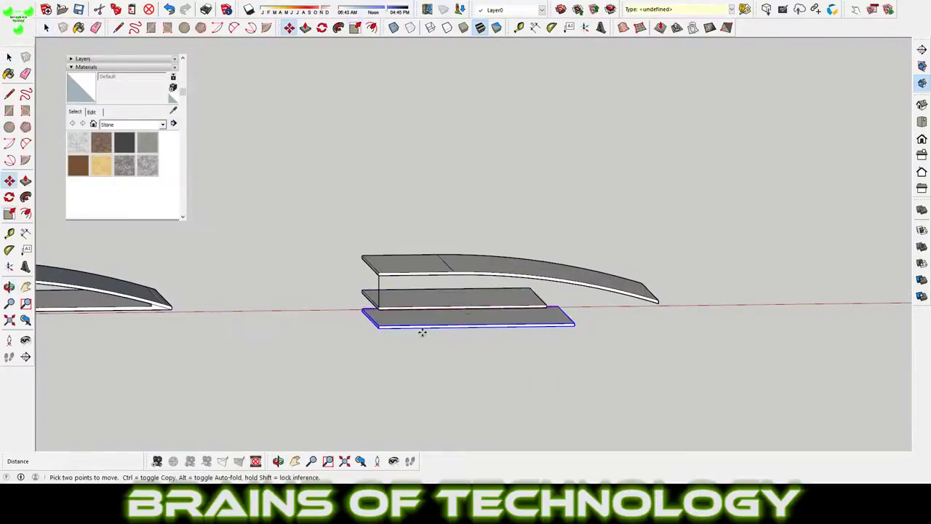
pyautogui.click(379, 326)
pyautogui.press('ctrl')
pyautogui.click(380, 360)
pyautogui.moveTo(380, 359)
pyautogui.mouseDown(button='middle')
pyautogui.moveTo(588, 349)
pyautogui.moveTo(572, 333)
pyautogui.mouseUp(button='middle')
pyautogui.press('s')
pyautogui.moveTo(572, 332); pyautogui.dragTo(427, 333)
pyautogui.moveTo(481, 363); pyautogui.dragTo(516, 291, button='middle')
# Step: Rotate-copy the curved top slab flipped about its end point
pyautogui.press('space')
pyautogui.click(524, 235)
pyautogui.moveTo(524, 235)
pyautogui.mouseDown(button='middle')
pyautogui.moveTo(577, 245)
pyautogui.moveTo(364, 209)
pyautogui.mouseUp(button='middle')
pyautogui.press('q')
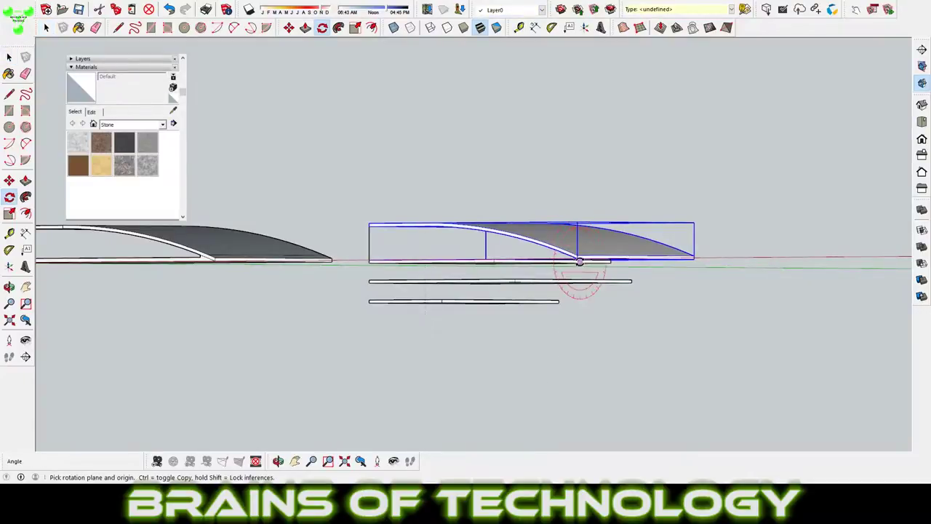
pyautogui.scroll(5, 580, 261)
pyautogui.click(573, 258)
pyautogui.scroll(-5, 574, 259)
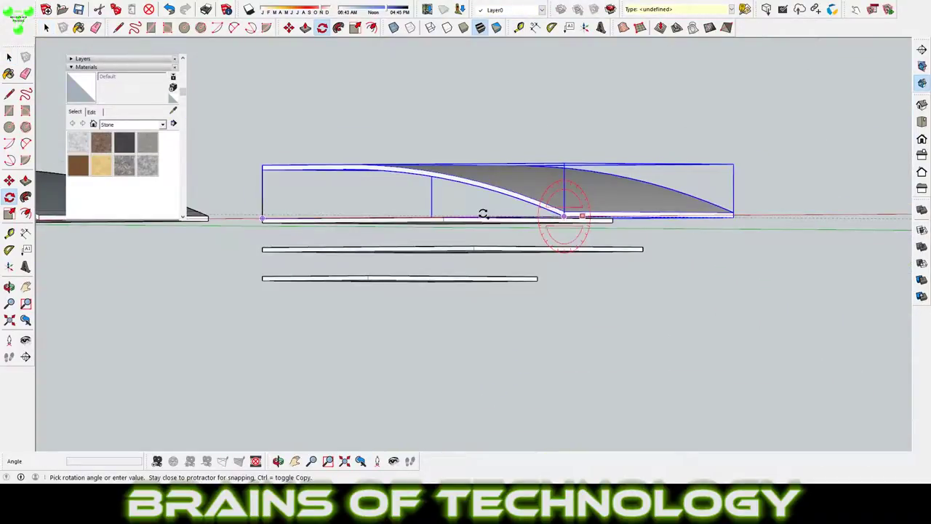
pyautogui.scroll(-3, 769, 380)
# Step: Draw a reference line from the flipped slab's corner
pyautogui.moveTo(770, 380); pyautogui.dragTo(728, 263, button='middle')
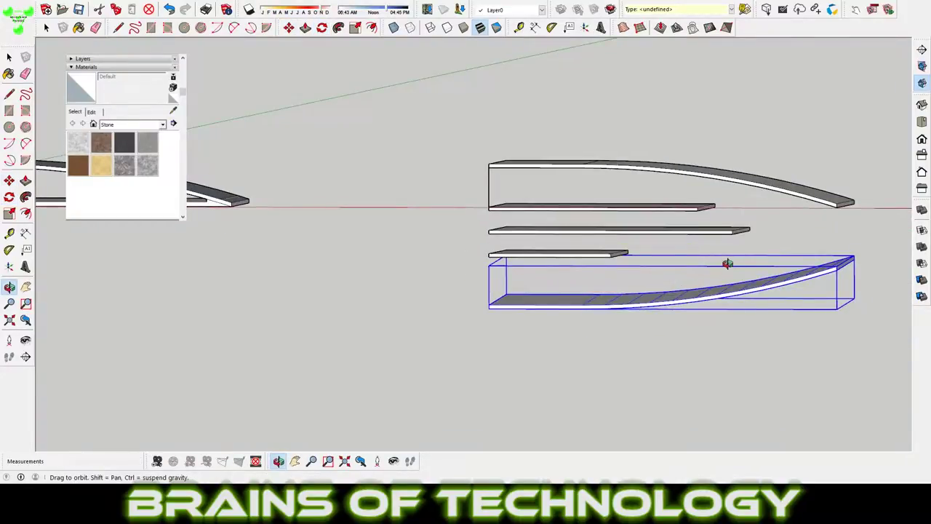
pyautogui.press('l')
pyautogui.scroll(5, 727, 264)
pyautogui.click(611, 237)
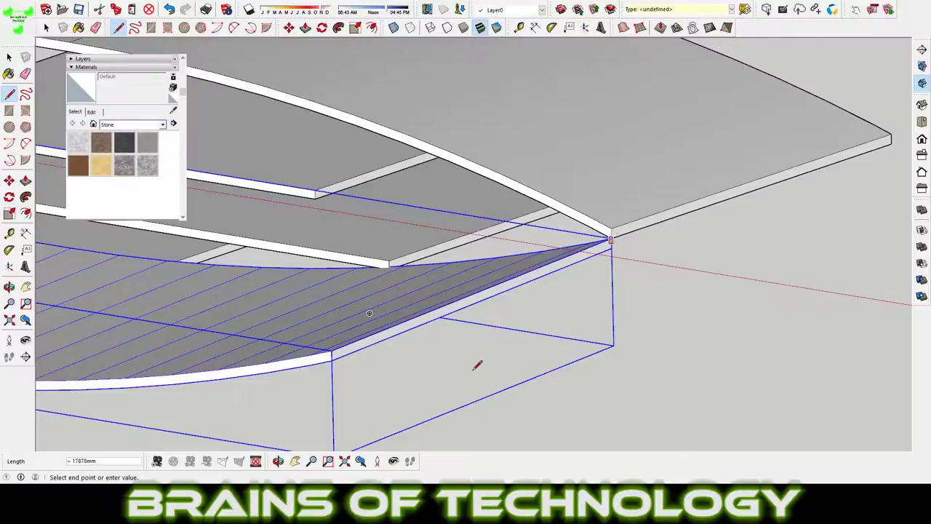
pyautogui.moveTo(617, 231); pyautogui.dragTo(327, 281, button='middle')
pyautogui.scroll(-5, 741, 185)
# Step: Move the flipped curved slab 5000mm down to the base
pyautogui.press('m')
pyautogui.moveTo(510, 219); pyautogui.dragTo(617, 348, button='middle')
pyautogui.press('2')
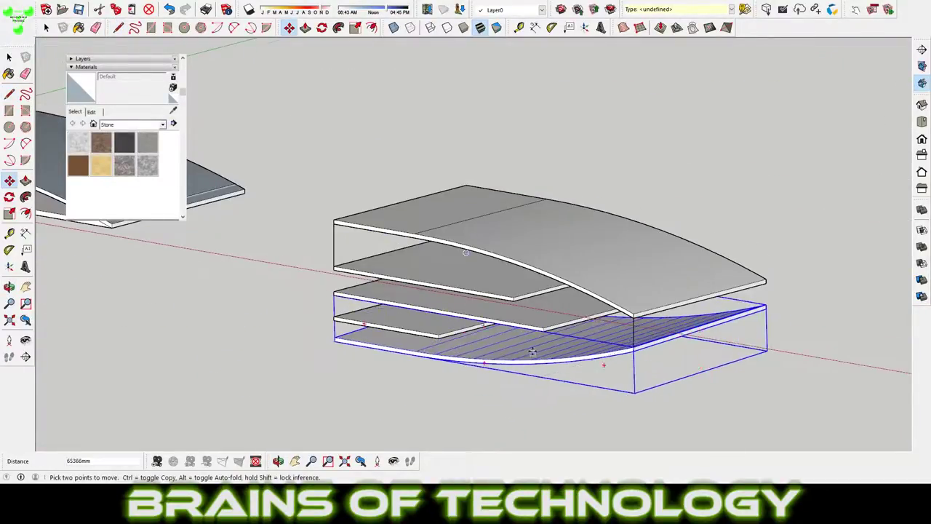
pyautogui.click(689, 241)
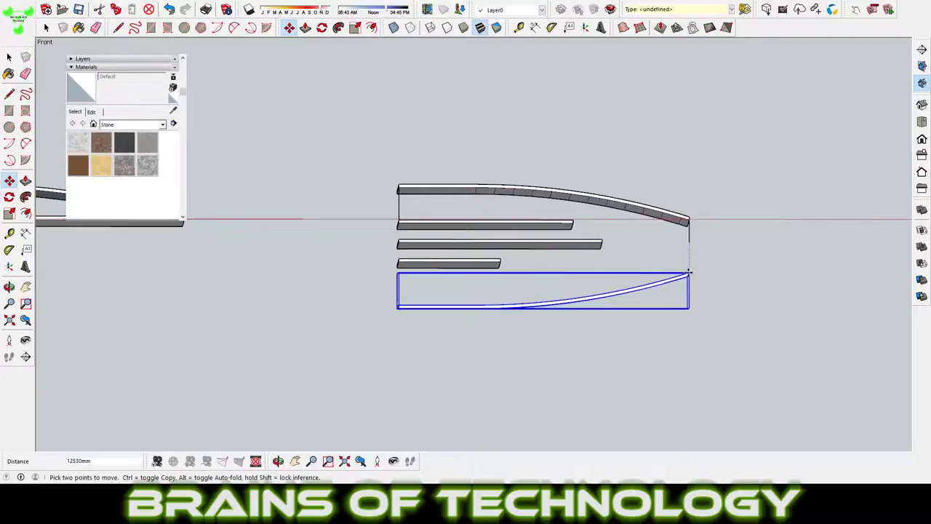
pyautogui.write('000')
pyautogui.press('Return')
pyautogui.moveTo(688, 273)
pyautogui.mouseDown(button='middle')
pyautogui.moveTo(718, 302)
pyautogui.moveTo(699, 377)
pyautogui.moveTo(674, 270)
pyautogui.mouseUp(button='middle')
pyautogui.press('space')
pyautogui.click(685, 368)
pyautogui.moveTo(675, 270); pyautogui.dragTo(473, 422)
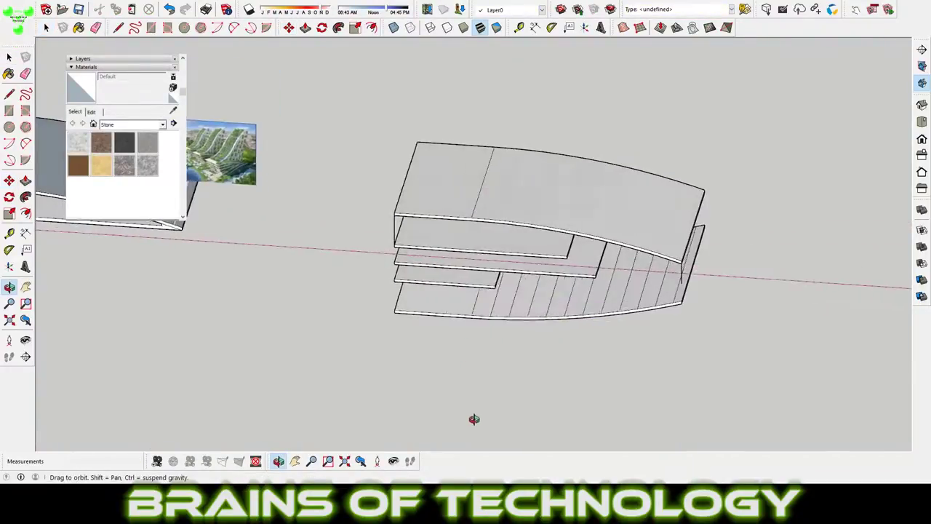
# Step: Scale the lower curved slab 1.5 times deeper along the green axis
pyautogui.press('space')
pyautogui.click(547, 318)
pyautogui.press('s')
pyautogui.moveTo(542, 315); pyautogui.dragTo(530, 325)
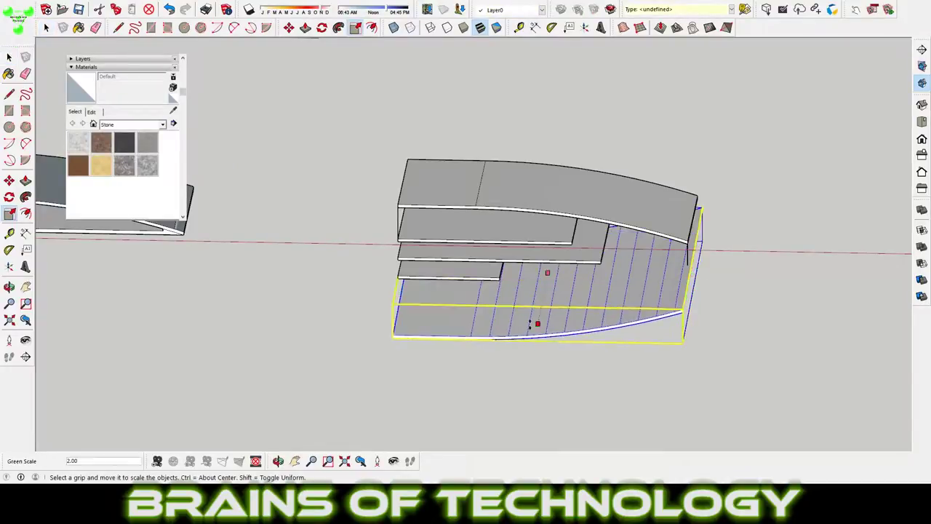
pyautogui.moveTo(530, 325); pyautogui.dragTo(590, 467, button='middle')
pyautogui.moveTo(565, 370); pyautogui.dragTo(561, 302)
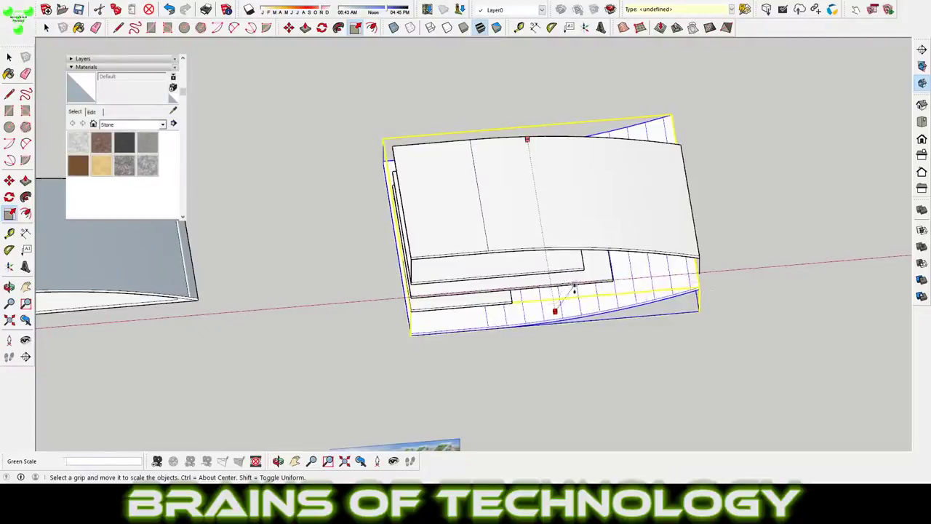
pyautogui.press('space')
pyautogui.moveTo(597, 376); pyautogui.dragTo(510, 295, button='middle')
pyautogui.press('s')
pyautogui.moveTo(535, 342); pyautogui.dragTo(526, 346)
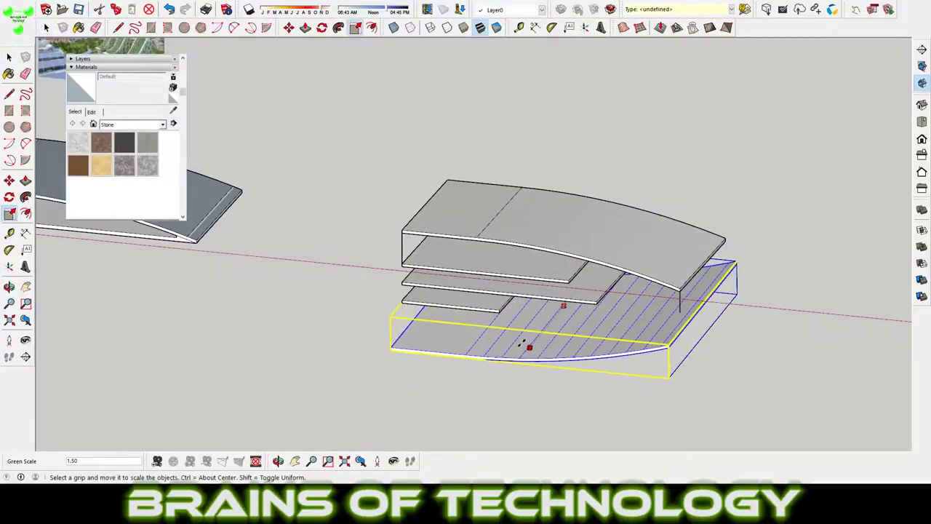
pyautogui.moveTo(526, 346)
pyautogui.mouseDown(button='middle')
pyautogui.moveTo(487, 289)
pyautogui.moveTo(513, 262)
pyautogui.moveTo(567, 235)
pyautogui.moveTo(688, 241)
pyautogui.moveTo(546, 264)
pyautogui.moveTo(445, 329)
pyautogui.mouseUp(button='middle')
# Step: Finish the straight base line and draw the first arc of the curve
pyautogui.press('l')
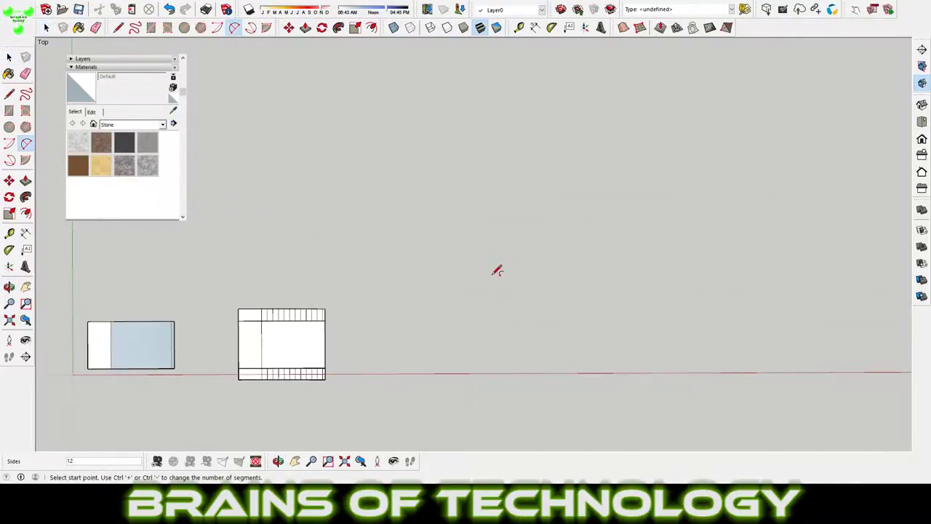
pyautogui.click(755, 246)
pyautogui.press('a')
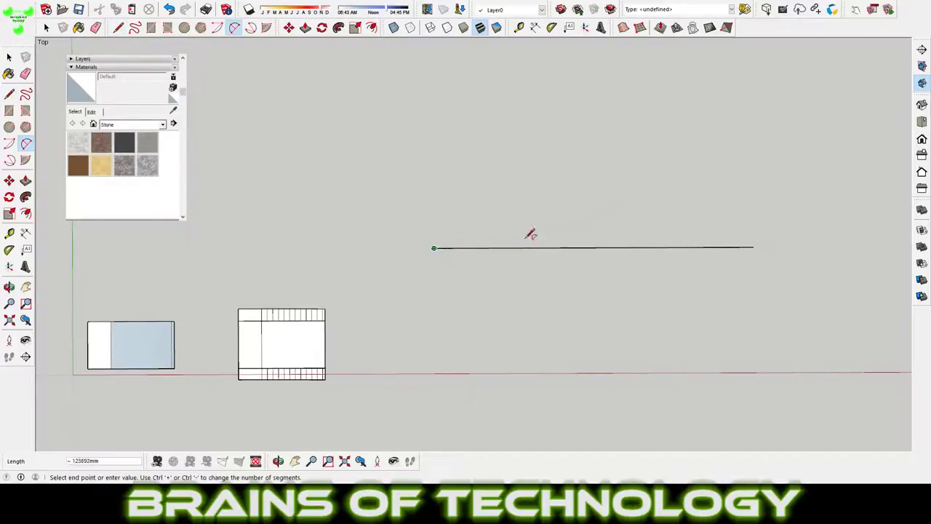
pyautogui.click(623, 129)
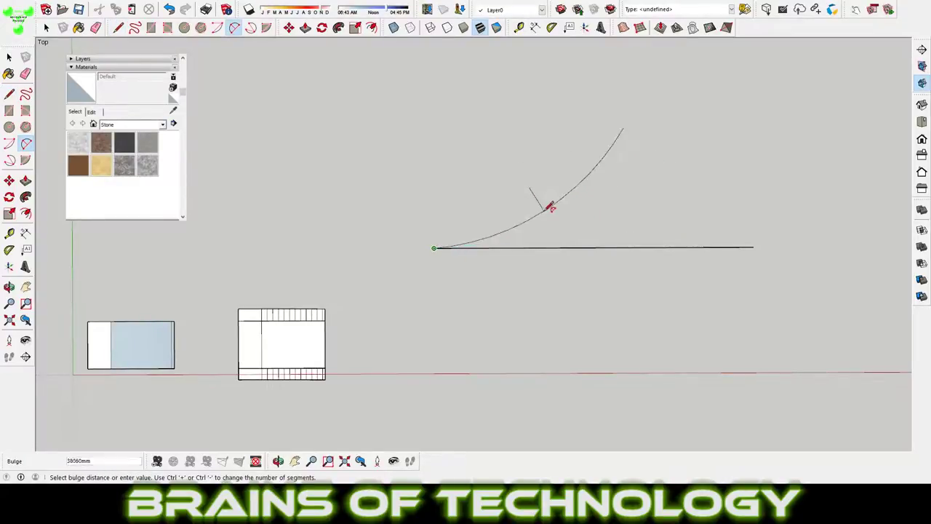
pyautogui.click(557, 210)
pyautogui.keyDown('shift'); pyautogui.moveTo(556, 210); pyautogui.dragTo(408, 326, button='middle'); pyautogui.keyUp('shift')
pyautogui.scroll(-1, 408, 326)
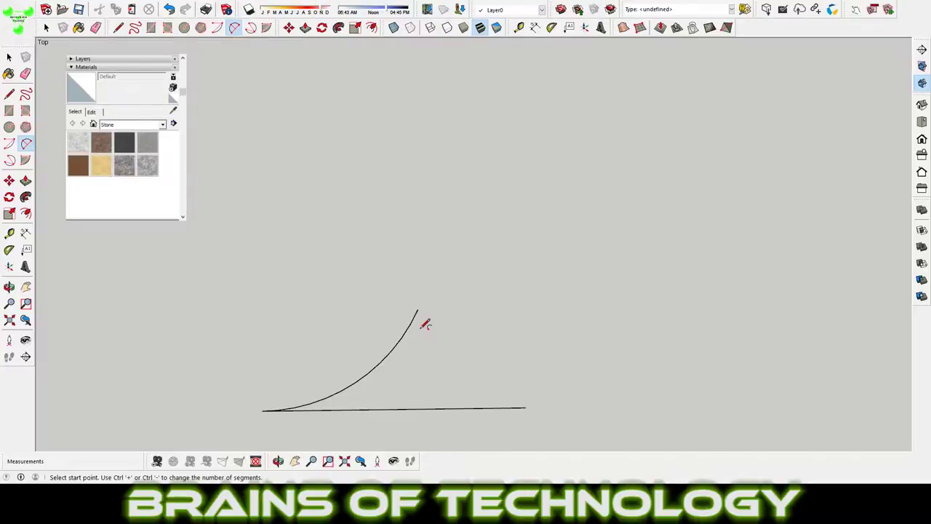
# Step: Add a second arc forming the S-curve and erase the straight guide line
pyautogui.click(418, 311)
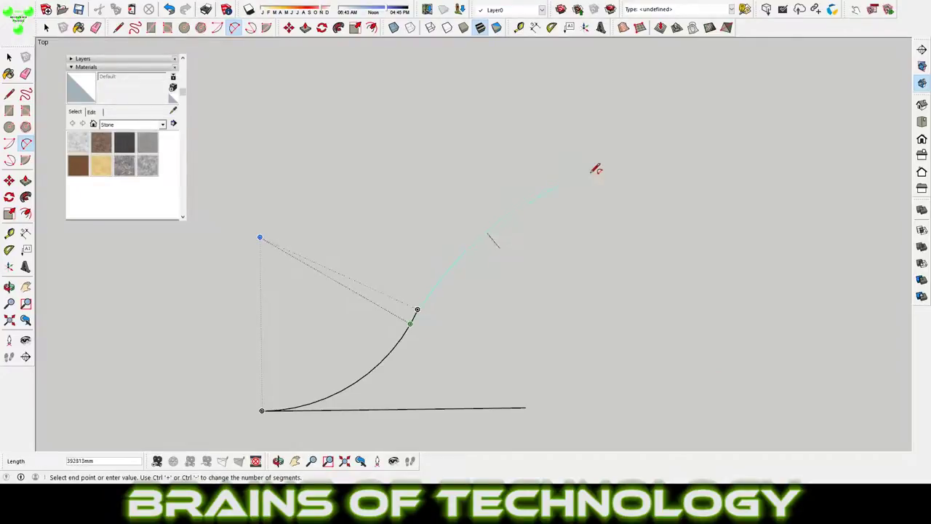
pyautogui.click(598, 168)
pyautogui.click(493, 233)
pyautogui.scroll(2, 399, 333)
pyautogui.press('e')
pyautogui.scroll(-4, 455, 304)
pyautogui.moveTo(455, 304); pyautogui.dragTo(465, 285, button='middle')
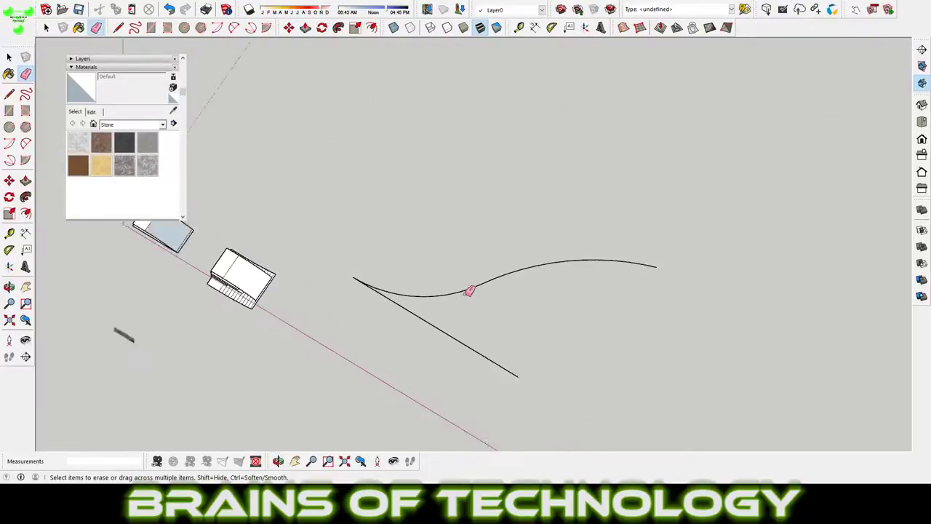
pyautogui.moveTo(410, 326); pyautogui.dragTo(416, 330)
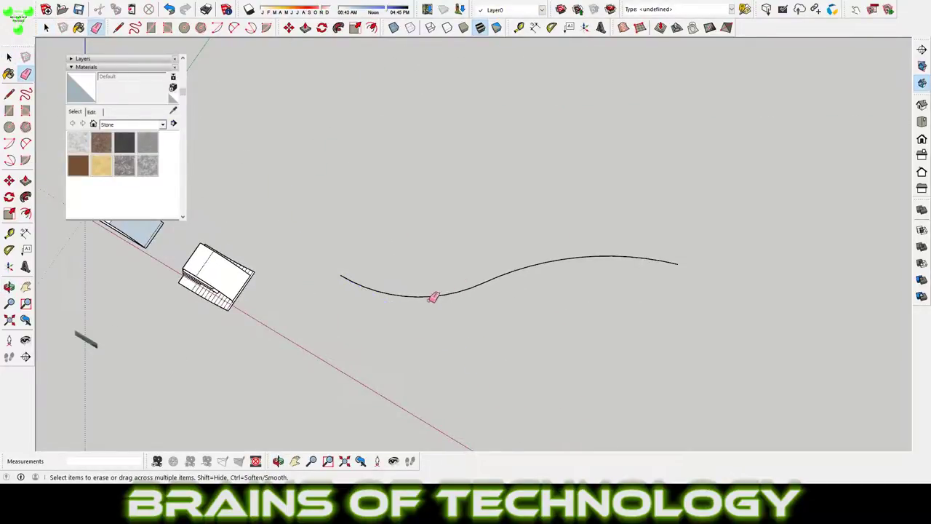
# Step: Offset the left arc by 2
pyautogui.press('f')
pyautogui.click(429, 297)
pyautogui.scroll(2, 429, 304)
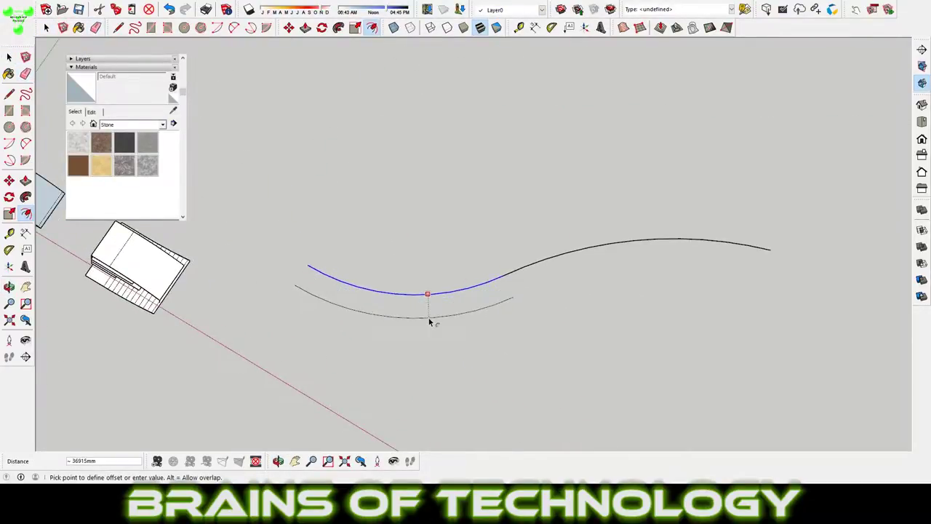
pyautogui.press('Escape')
pyautogui.scroll(3, 502, 347)
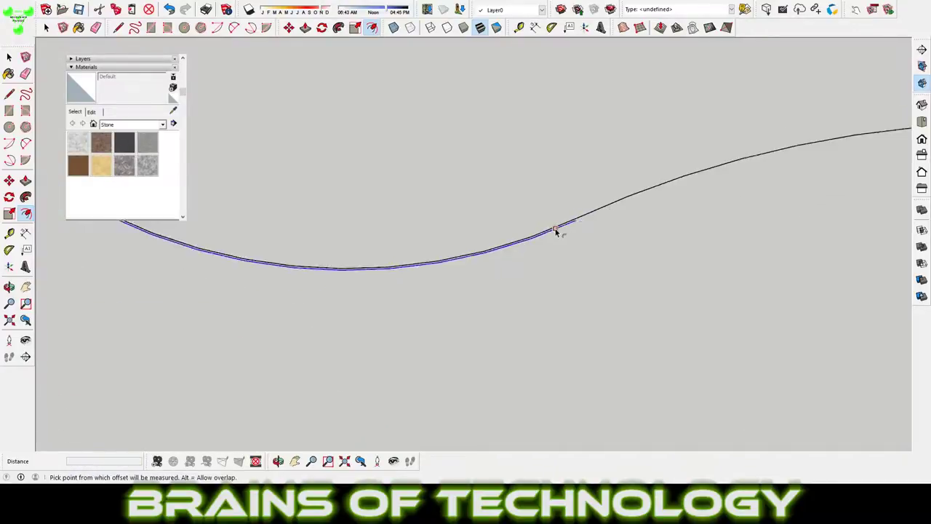
pyautogui.scroll(-3, 495, 250)
pyautogui.click(495, 250)
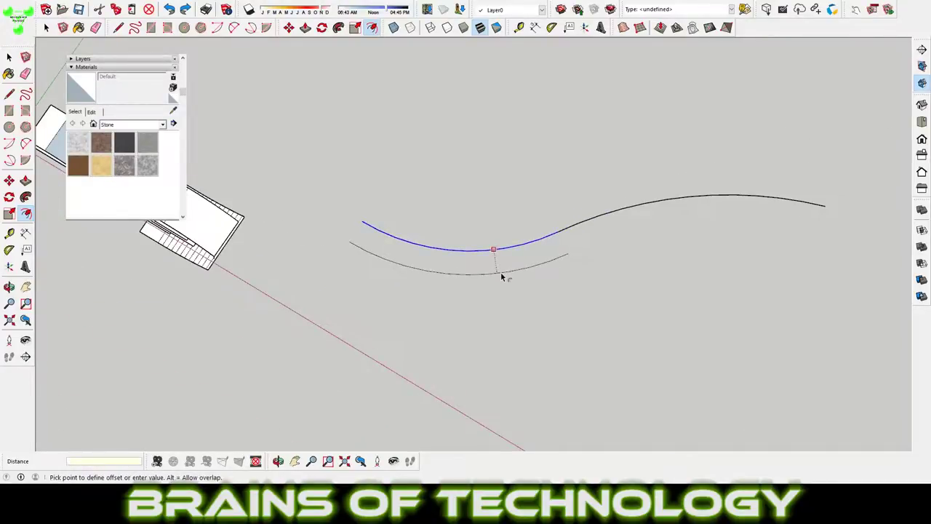
pyautogui.click(104, 461)
pyautogui.write('200')
pyautogui.press('Return')
pyautogui.hotkey('ctrl', 'z')
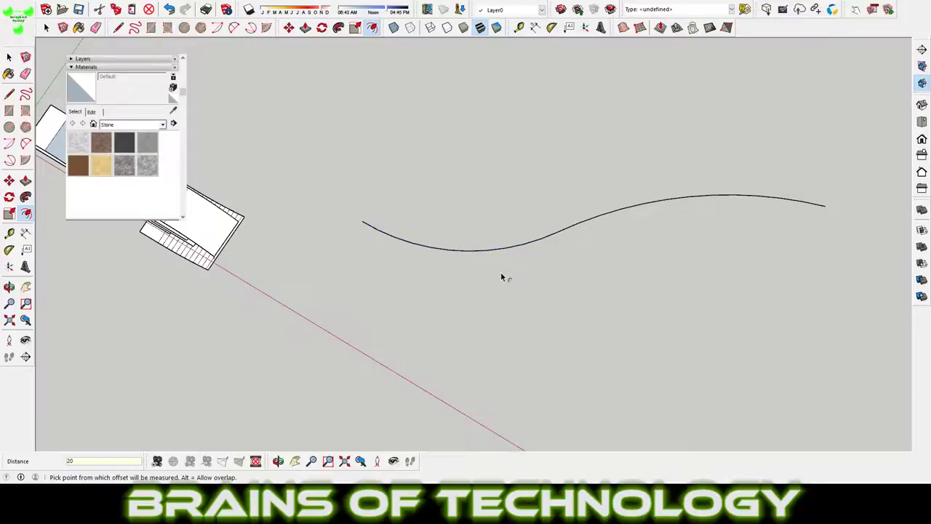
pyautogui.press('BackSpace')
pyautogui.press('Return')
# Step: Offset the right arc by the same distance of 2
pyautogui.scroll(1, 591, 226)
pyautogui.click(586, 221)
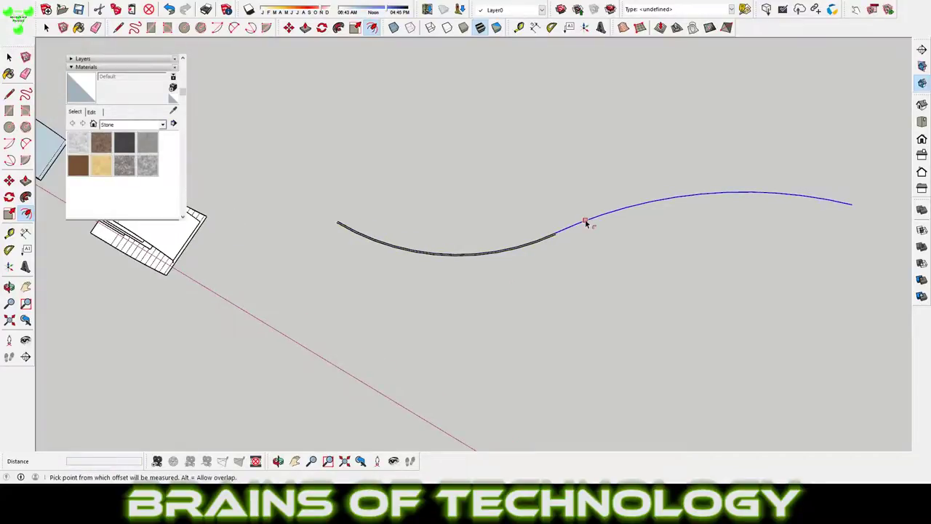
pyautogui.write('2')
pyautogui.press('Return')
pyautogui.scroll(3, 593, 214)
pyautogui.scroll(3, 276, 233)
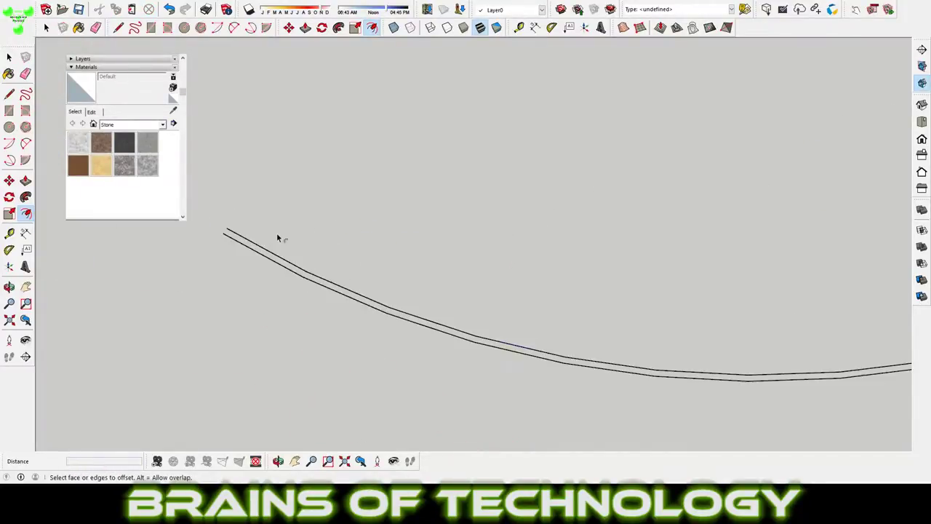
pyautogui.scroll(-1, 274, 294)
# Step: Start a rectangle profile at the curve's left end
pyautogui.press('l')
pyautogui.keyDown('shift'); pyautogui.moveTo(274, 293); pyautogui.dragTo(391, 313, button='middle'); pyautogui.keyUp('shift')
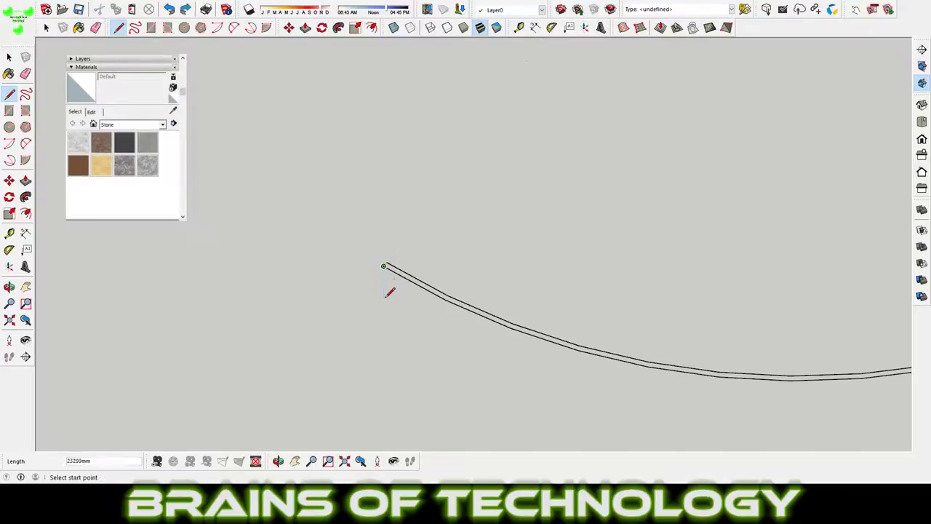
pyautogui.scroll(-3, 390, 291)
pyautogui.scroll(3, 417, 291)
pyautogui.press('r')
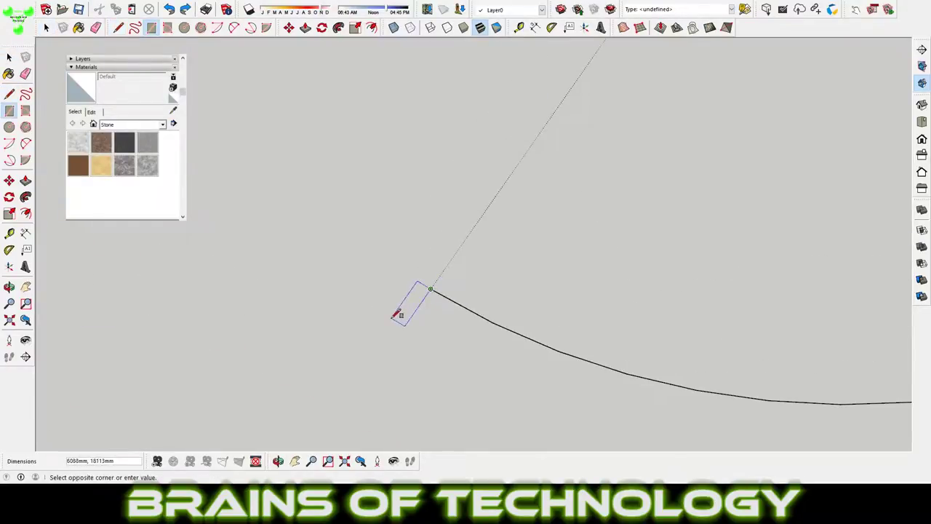
pyautogui.click(404, 310)
# Step: Try extruding the rectangle profile face upward, then cancel the extrusion
pyautogui.moveTo(482, 308); pyautogui.dragTo(428, 237, button='middle')
pyautogui.press('p')
pyautogui.click(461, 285)
pyautogui.moveTo(461, 284)
pyautogui.mouseDown(button='middle')
pyautogui.moveTo(315, 369)
pyautogui.moveTo(427, 326)
pyautogui.mouseUp(button='middle')
pyautogui.press('space')
# Step: Rotate the whole S-curve 90° about its start point so it stands upright
pyautogui.moveTo(388, 230); pyautogui.dragTo(846, 358)
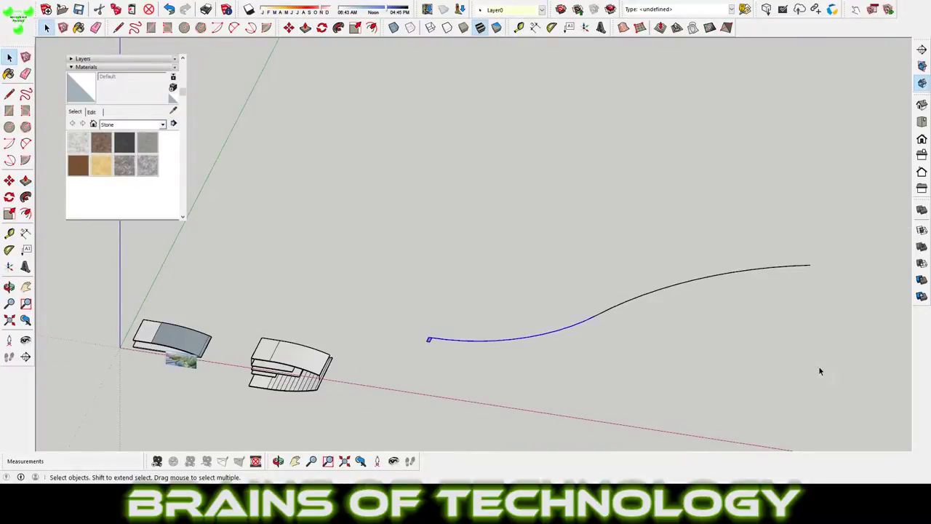
pyautogui.press('q')
pyautogui.moveTo(516, 354); pyautogui.dragTo(463, 346, button='middle')
pyautogui.click(463, 346)
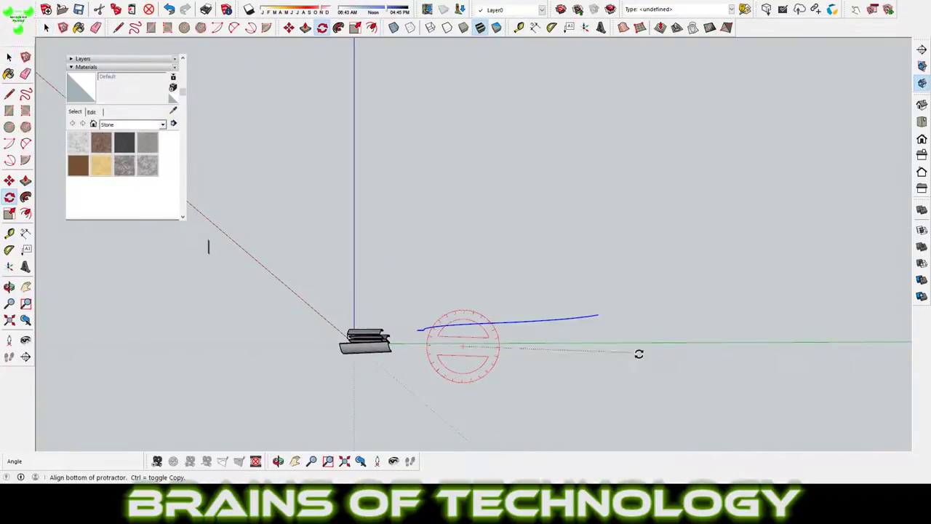
pyautogui.click(640, 354)
pyautogui.click(460, 169)
pyautogui.moveTo(461, 168)
pyautogui.mouseDown(button='middle')
pyautogui.moveTo(415, 281)
pyautogui.moveTo(454, 329)
pyautogui.moveTo(576, 242)
pyautogui.moveTo(641, 373)
pyautogui.mouseUp(button='middle')
pyautogui.press('space')
# Step: Group the upright S-curve and start moving it toward the slab stack
pyautogui.click(577, 242)
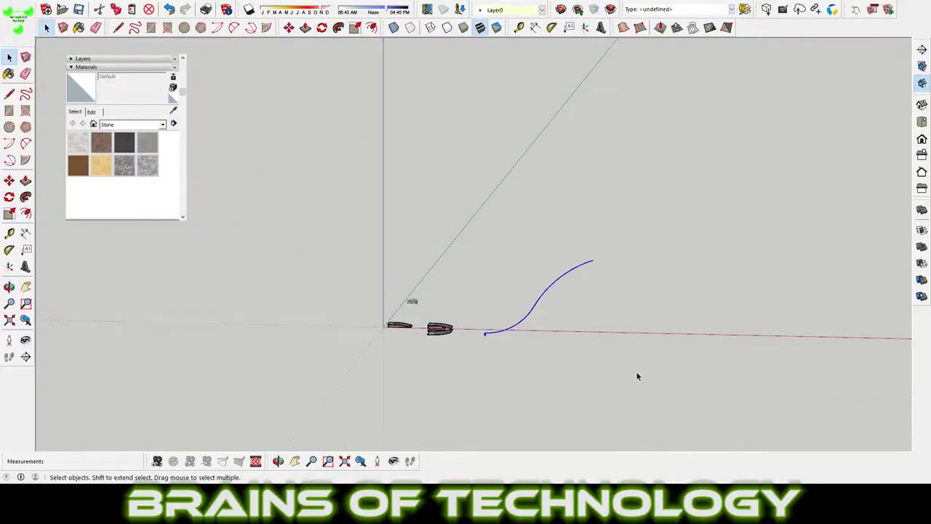
pyautogui.hotkey('ctrl', 'g')
pyautogui.press('m')
pyautogui.click(541, 353)
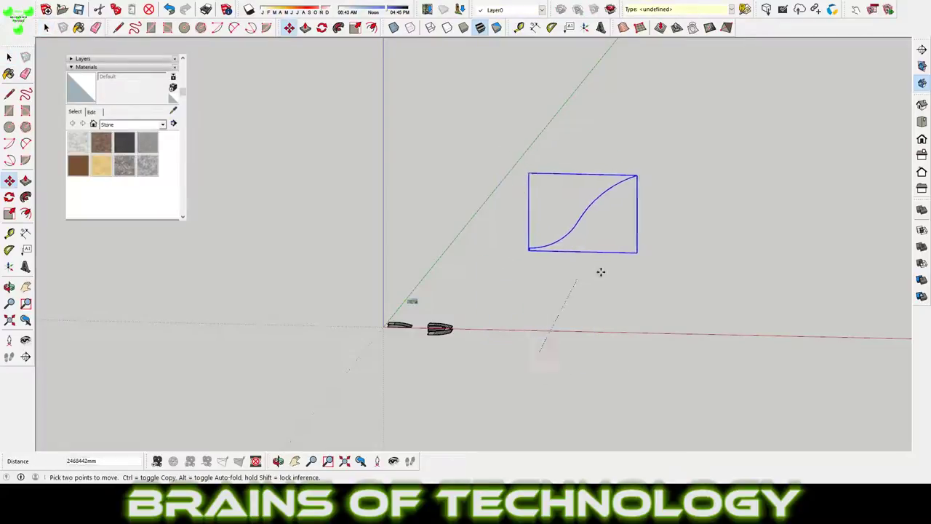
pyautogui.click(605, 269)
pyautogui.press('space')
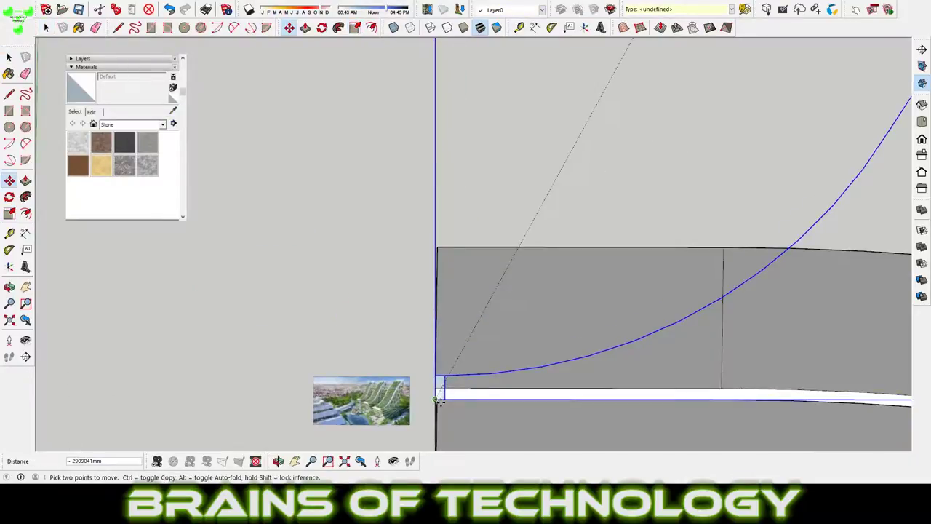
# Step: Drop the curve group on the top slab's corner and extrude its profile into a fin
pyautogui.moveTo(439, 400); pyautogui.dragTo(466, 386, button='middle')
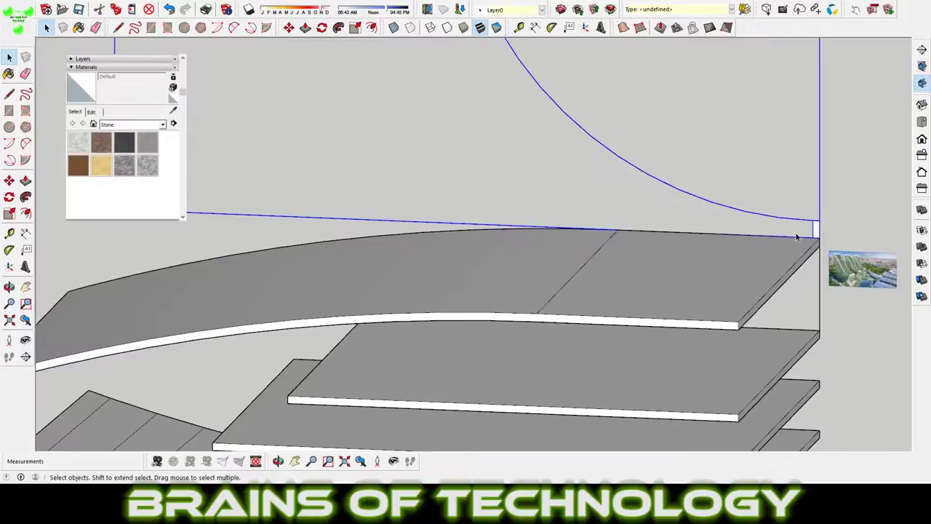
pyautogui.press('p')
pyautogui.scroll(-3, 739, 326)
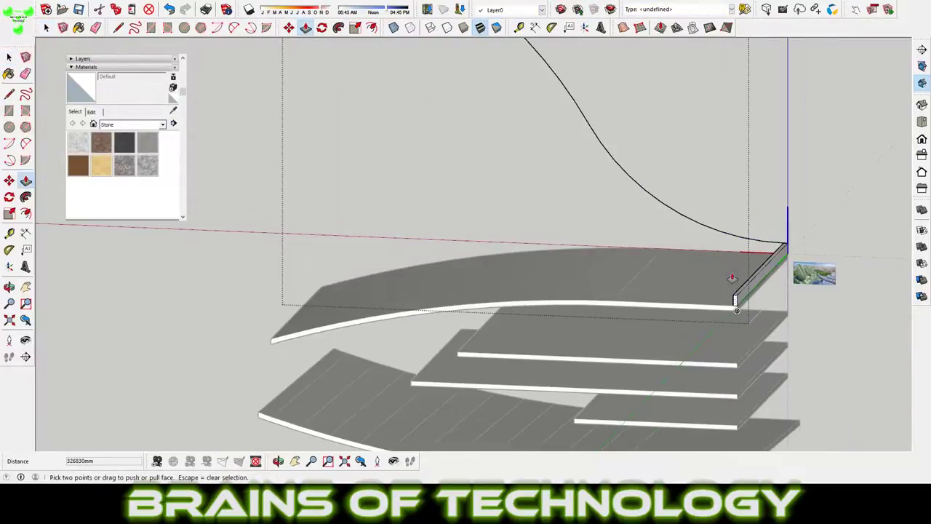
pyautogui.scroll(-2, 732, 270)
pyautogui.press('space')
pyautogui.scroll(-2, 521, 271)
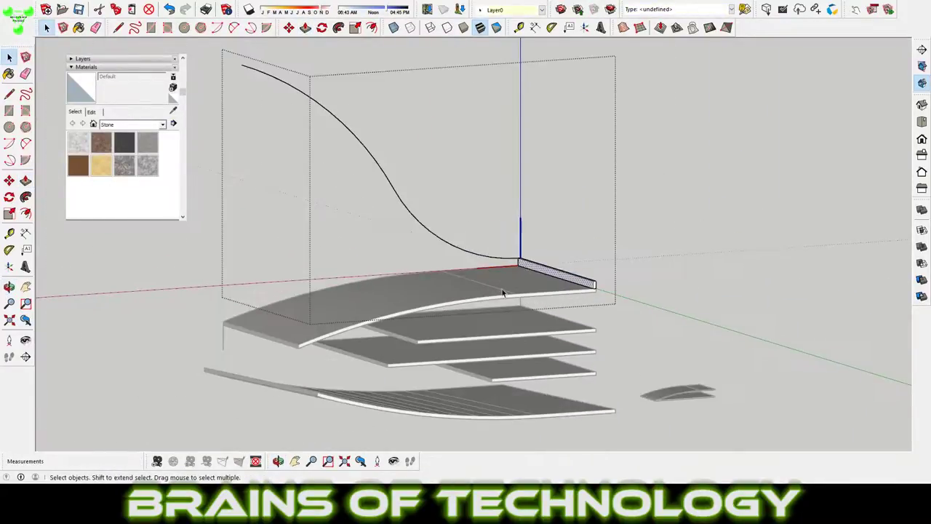
pyautogui.scroll(4, 551, 250)
pyautogui.scroll(1, 558, 250)
# Step: Erase the stray edge on the fin's face
pyautogui.press('e')
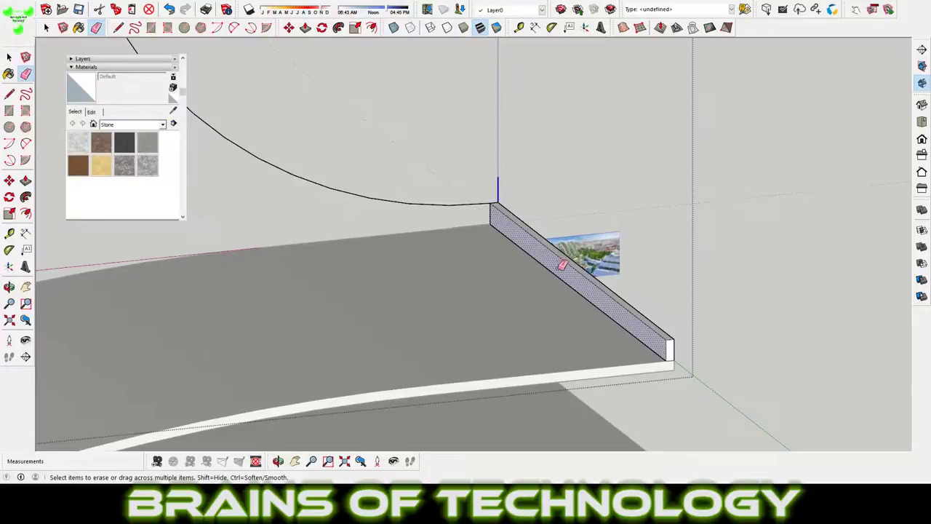
pyautogui.click(561, 266)
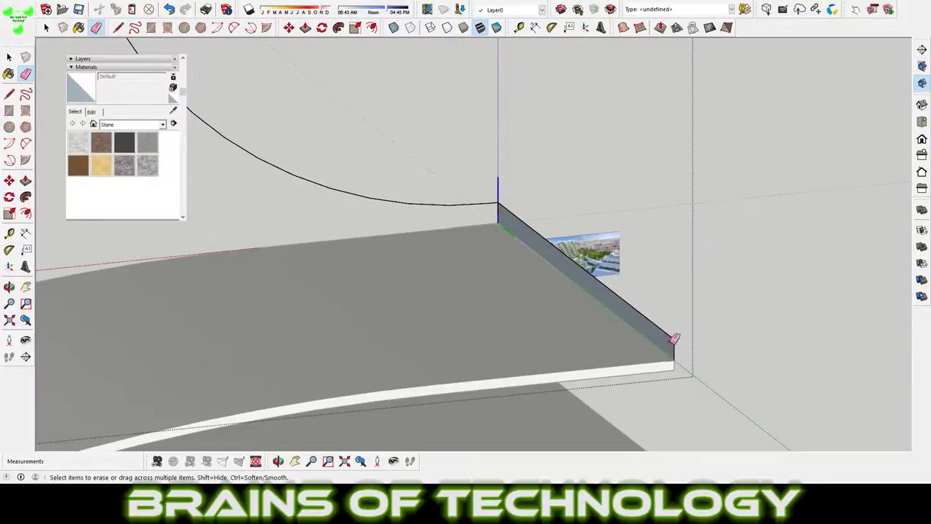
pyautogui.press('space')
pyautogui.scroll(-5, 527, 241)
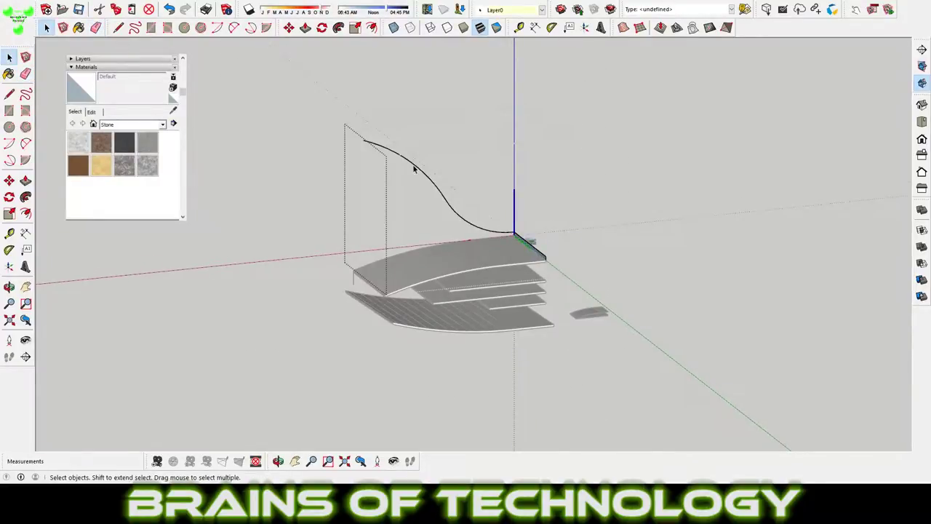
pyautogui.scroll(5, 535, 251)
# Step: Select the curved fin and drag its top Scale grip upward to stretch it
pyautogui.press('p')
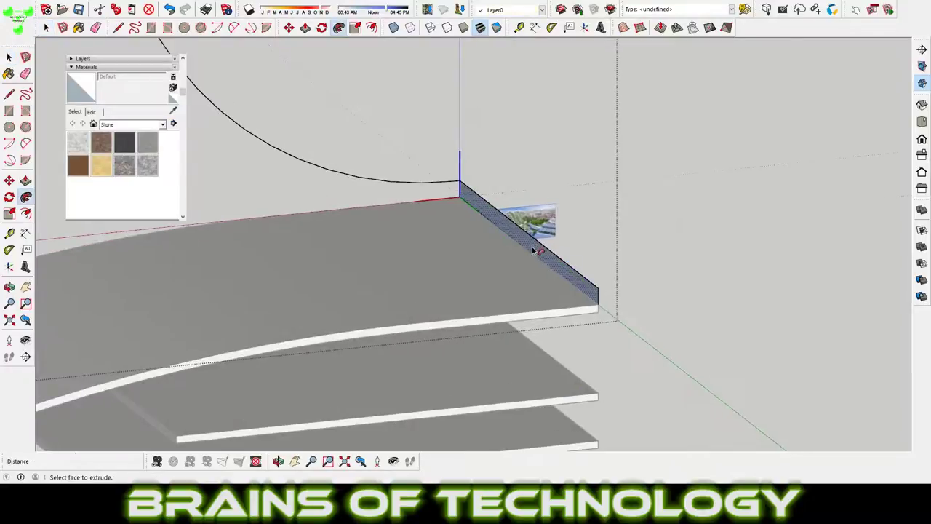
pyautogui.moveTo(534, 251)
pyautogui.mouseDown(button='middle')
pyautogui.moveTo(820, 261)
pyautogui.moveTo(474, 285)
pyautogui.mouseUp(button='middle')
pyautogui.press('space')
pyautogui.click(451, 285)
pyautogui.scroll(-2, 451, 285)
pyautogui.press('s')
pyautogui.moveTo(502, 250); pyautogui.dragTo(517, 148)
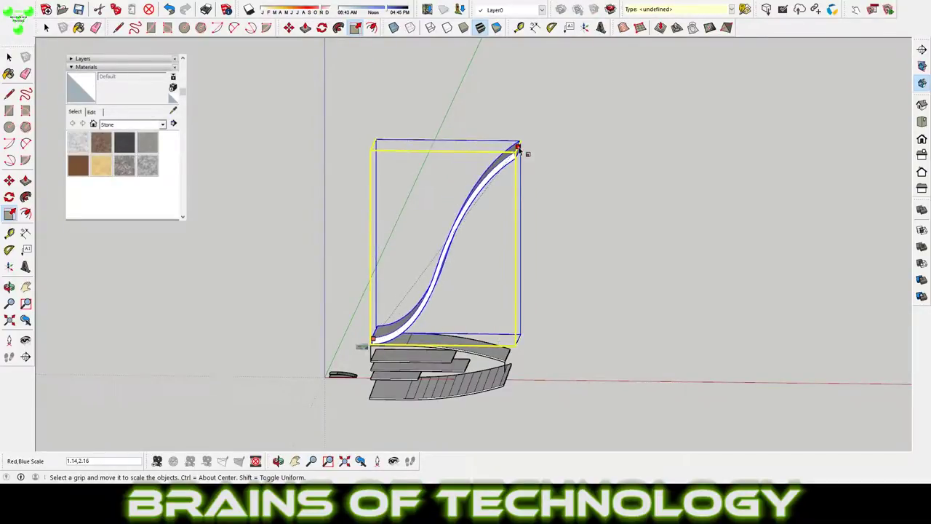
# Step: Finish stretching the fin taller and rescale it from its top corner and edge
pyautogui.moveTo(517, 148); pyautogui.dragTo(510, 128)
pyautogui.scroll(-2, 422, 314)
pyautogui.press('space')
pyautogui.scroll(4, 473, 266)
pyautogui.press('s')
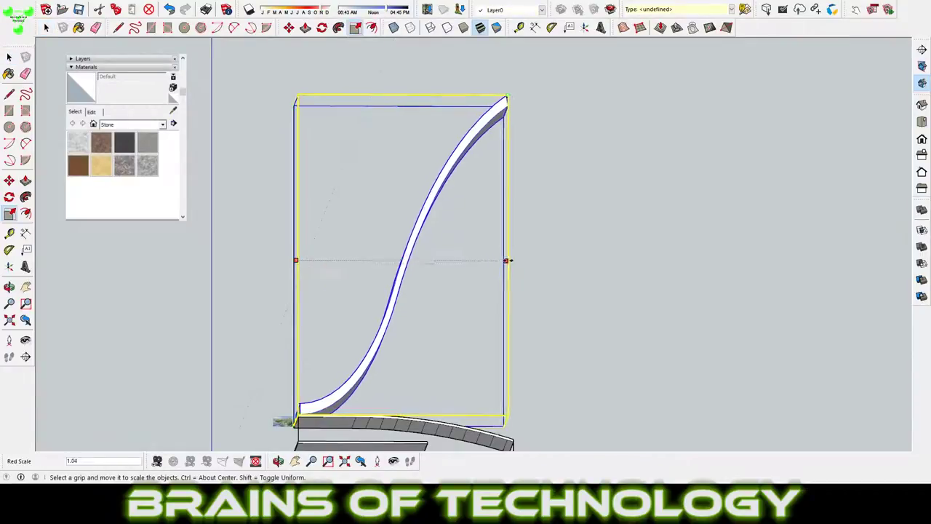
pyautogui.moveTo(502, 97); pyautogui.dragTo(522, 101)
pyautogui.moveTo(412, 102); pyautogui.dragTo(412, 96)
# Step: Widen the fin slightly sideways, checking its thickness from a low angle
pyautogui.moveTo(553, 212)
pyautogui.mouseDown(button='middle')
pyautogui.moveTo(513, 336)
pyautogui.moveTo(505, 287)
pyautogui.mouseUp(button='middle')
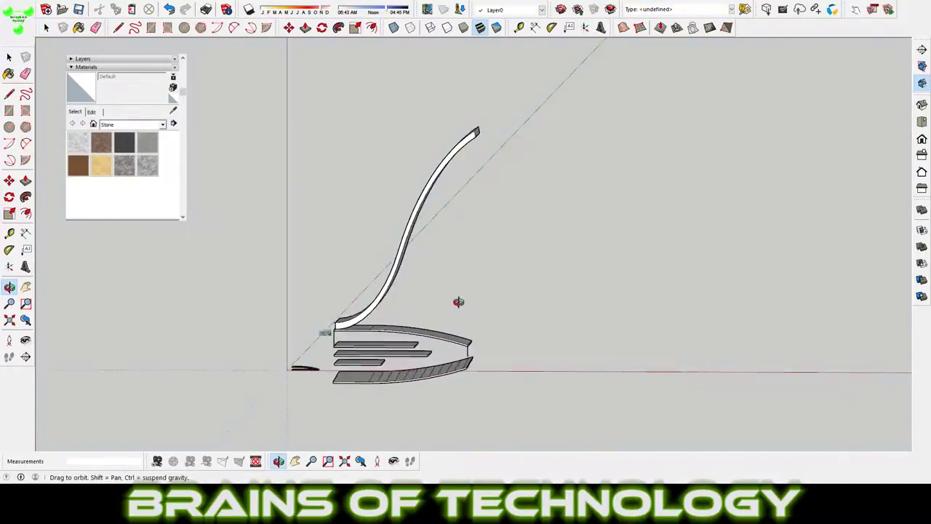
pyautogui.press('space')
pyautogui.click(473, 142)
pyautogui.press('s')
pyautogui.moveTo(479, 224); pyautogui.dragTo(480, 219)
pyautogui.moveTo(458, 191)
pyautogui.mouseDown(button='middle')
pyautogui.moveTo(505, 264)
pyautogui.moveTo(755, 178)
pyautogui.mouseUp(button='middle')
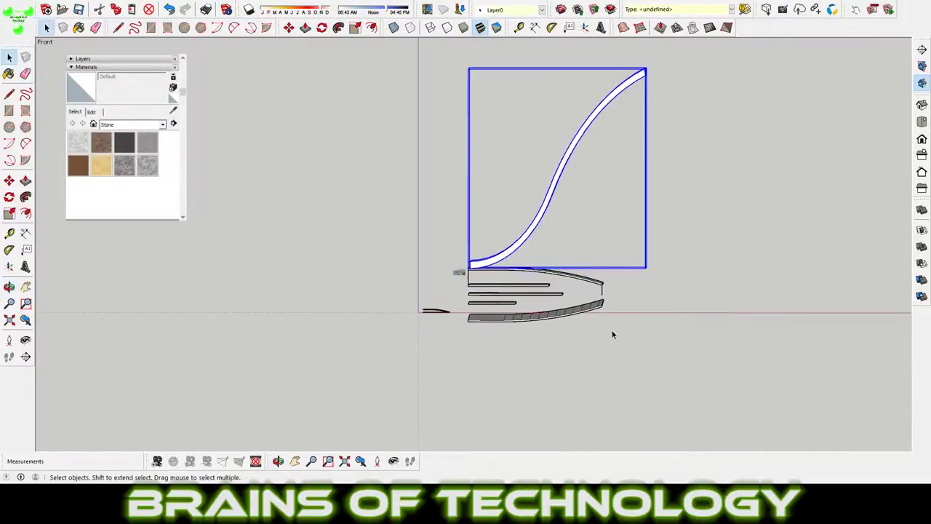
pyautogui.moveTo(611, 332); pyautogui.dragTo(501, 306, button='middle')
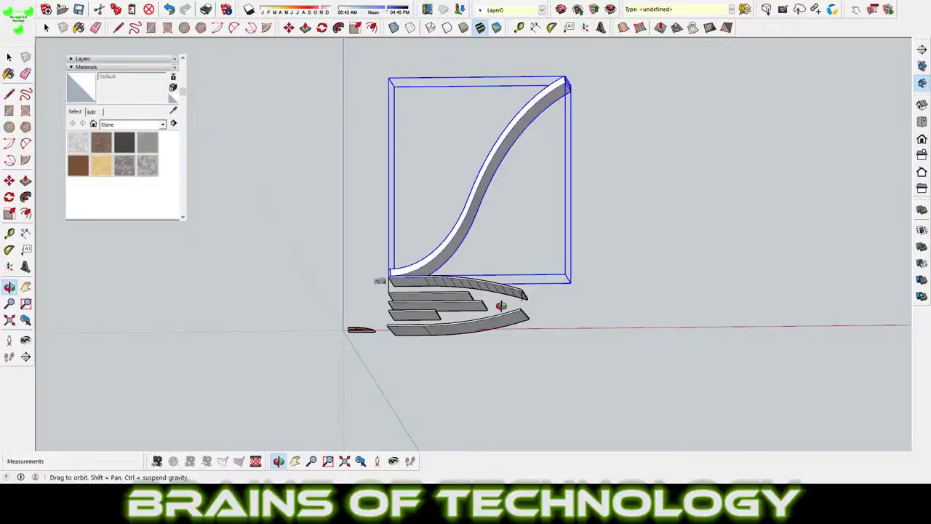
# Step: Scale the stacked base slabs wider beneath the fin, then clear the selection
pyautogui.press('space')
pyautogui.click(454, 313)
pyautogui.press('s')
pyautogui.moveTo(529, 315)
pyautogui.mouseDown(button='middle')
pyautogui.moveTo(600, 256)
pyautogui.moveTo(454, 279)
pyautogui.moveTo(626, 298)
pyautogui.moveTo(381, 295)
pyautogui.mouseUp(button='middle')
pyautogui.press('space')
pyautogui.click(620, 282)
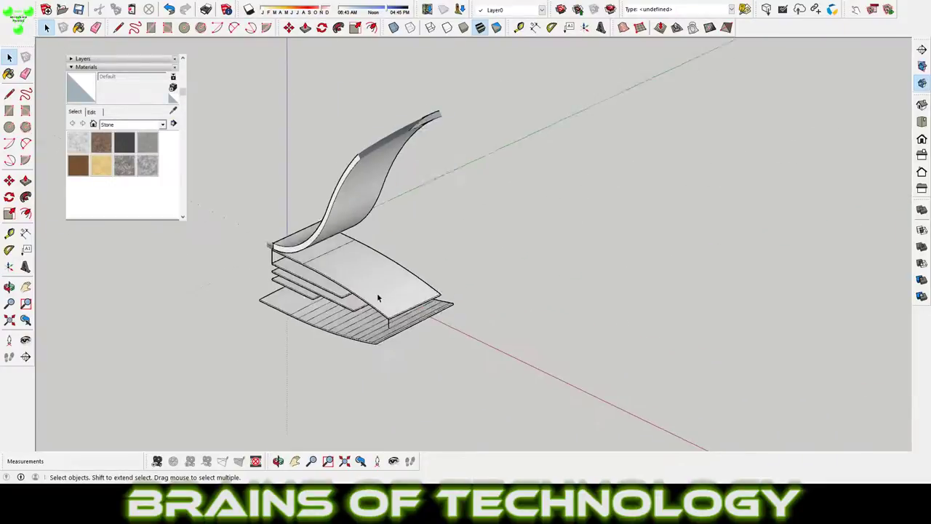
# Step: Move a base slab up onto the top of the podium stack
pyautogui.click(296, 253)
pyautogui.press('m')
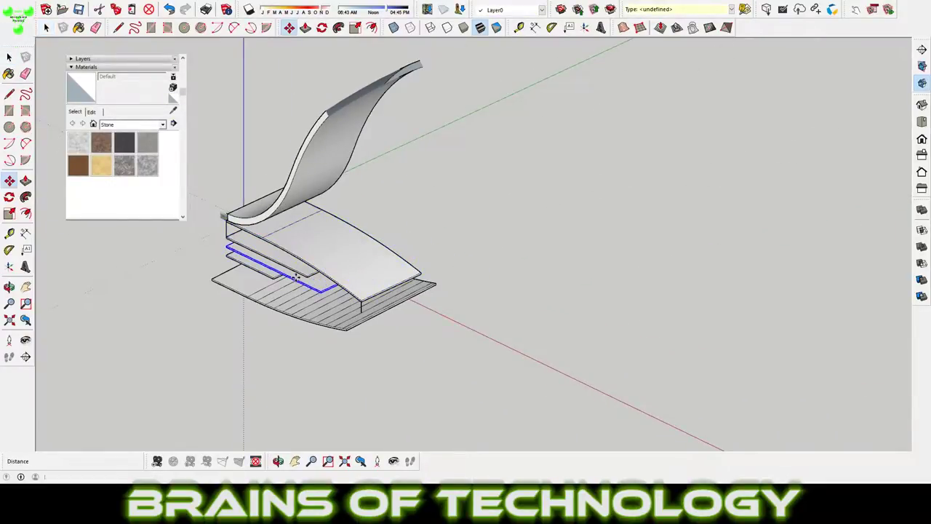
pyautogui.click(227, 251)
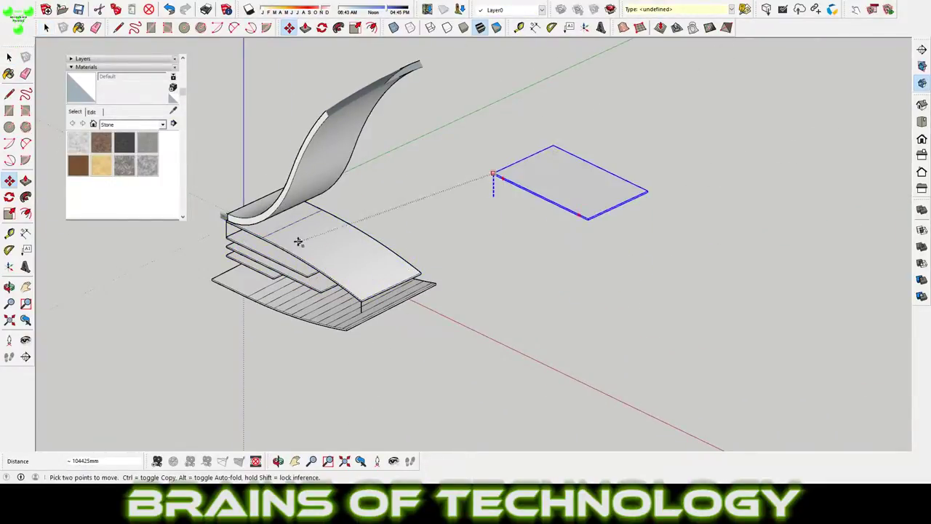
pyautogui.click(353, 243)
pyautogui.scroll(2, 546, 243)
pyautogui.scroll(-3, 526, 272)
pyautogui.scroll(4, 478, 245)
pyautogui.press('space')
pyautogui.scroll(-1, 457, 253)
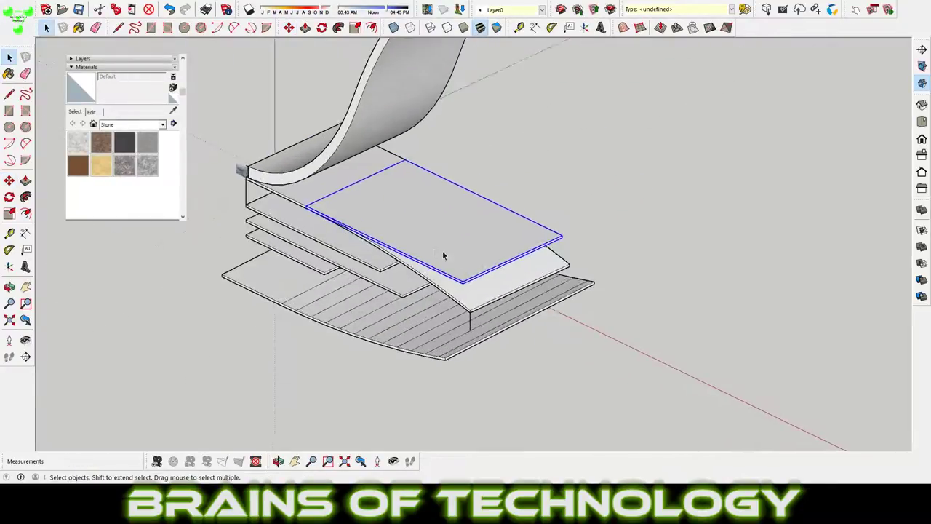
pyautogui.scroll(-4, 466, 291)
pyautogui.scroll(-1, 481, 323)
pyautogui.scroll(2, 611, 312)
# Step: Select the top slab's face and scale it down to 0.84 of its size
pyautogui.moveTo(612, 312)
pyautogui.mouseDown(button='middle')
pyautogui.moveTo(541, 308)
pyautogui.moveTo(680, 287)
pyautogui.moveTo(669, 224)
pyautogui.mouseUp(button='middle')
pyautogui.scroll(4, 669, 224)
pyautogui.click(572, 306)
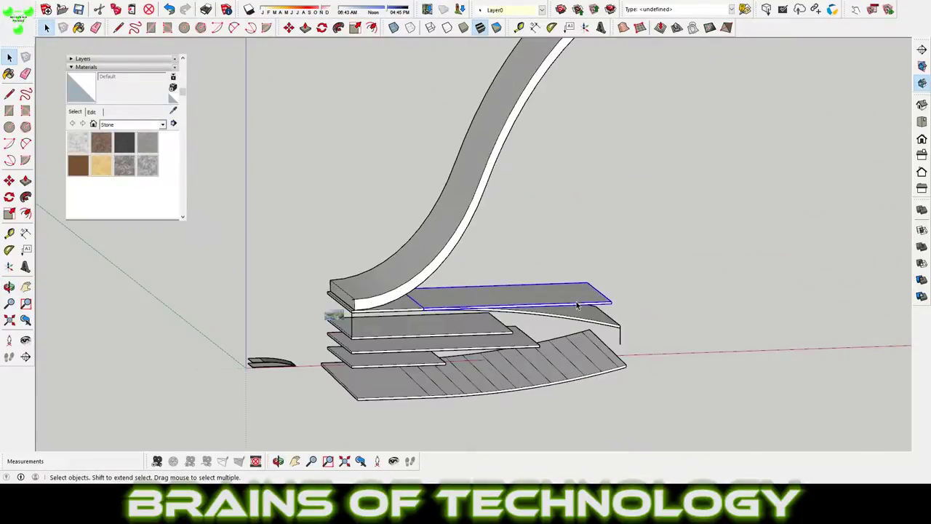
pyautogui.scroll(-1, 626, 313)
pyautogui.scroll(3, 608, 240)
pyautogui.moveTo(608, 240)
pyautogui.mouseDown(button='middle')
pyautogui.moveTo(552, 325)
pyautogui.moveTo(499, 266)
pyautogui.mouseUp(button='middle')
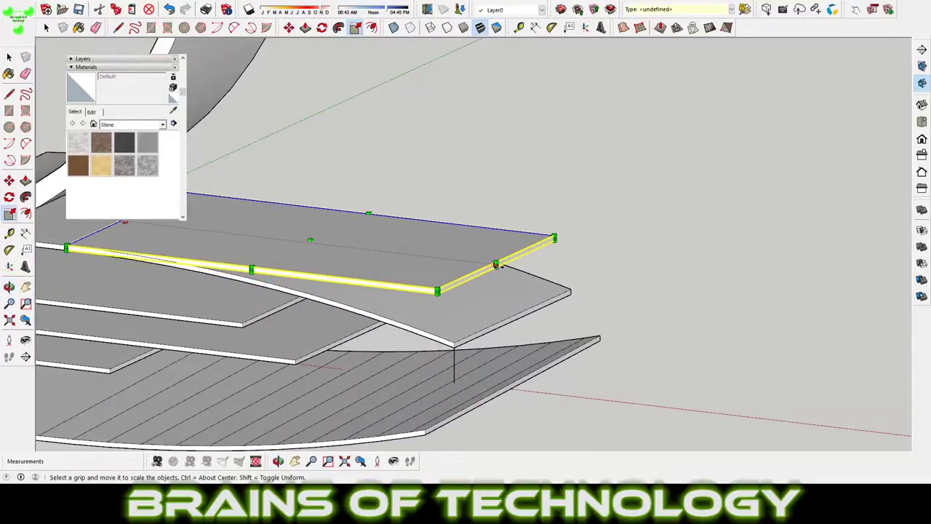
pyautogui.press('space')
pyautogui.scroll(-1, 566, 292)
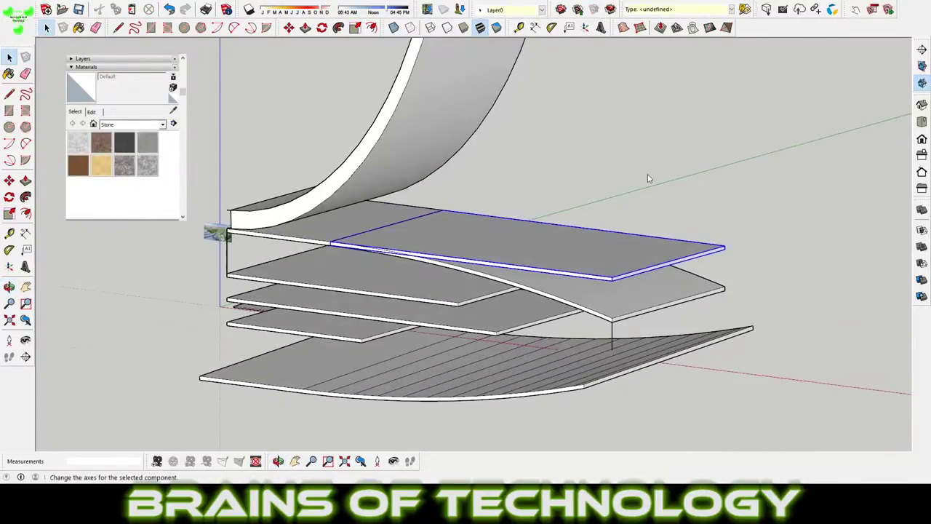
pyautogui.scroll(-3, 601, 264)
pyautogui.moveTo(354, 328); pyautogui.dragTo(252, 338, button='middle')
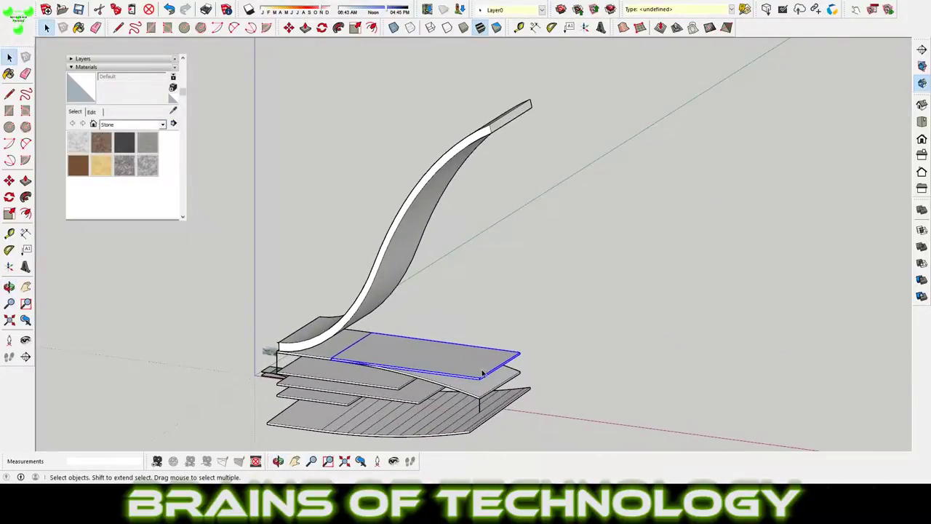
pyautogui.moveTo(251, 338); pyautogui.dragTo(368, 390, button='middle')
pyautogui.press('s')
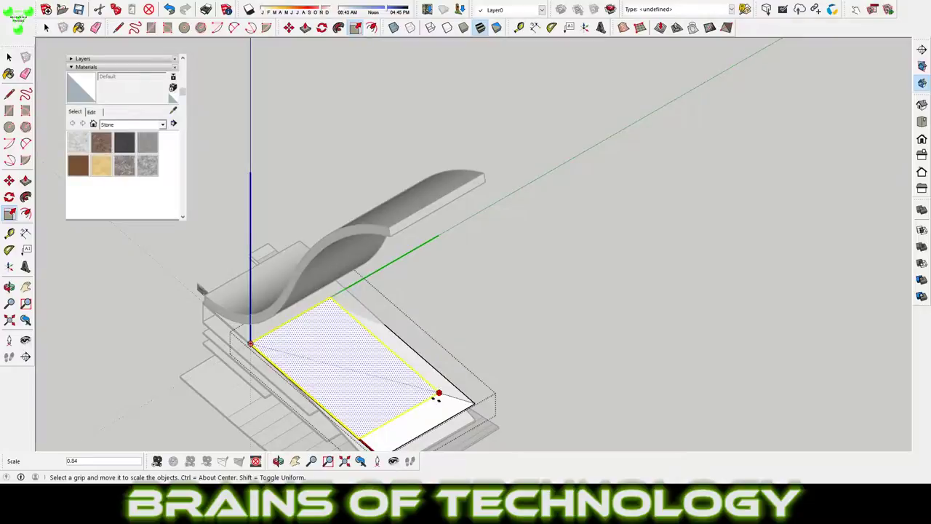
pyautogui.moveTo(468, 347)
pyautogui.mouseDown(button='middle')
pyautogui.moveTo(490, 300)
pyautogui.moveTo(395, 369)
pyautogui.moveTo(609, 276)
pyautogui.moveTo(403, 376)
pyautogui.moveTo(347, 364)
pyautogui.moveTo(332, 328)
pyautogui.moveTo(480, 320)
pyautogui.mouseUp(button='middle')
# Step: Select the slab's inner face and pull it up into a tall block
pyautogui.press('m')
pyautogui.press('space')
pyautogui.click(481, 320)
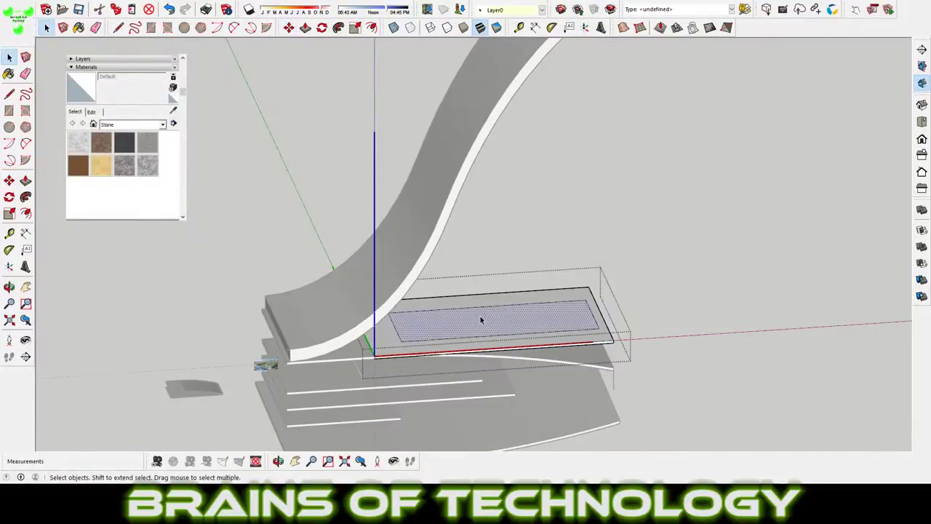
pyautogui.scroll(-4, 624, 247)
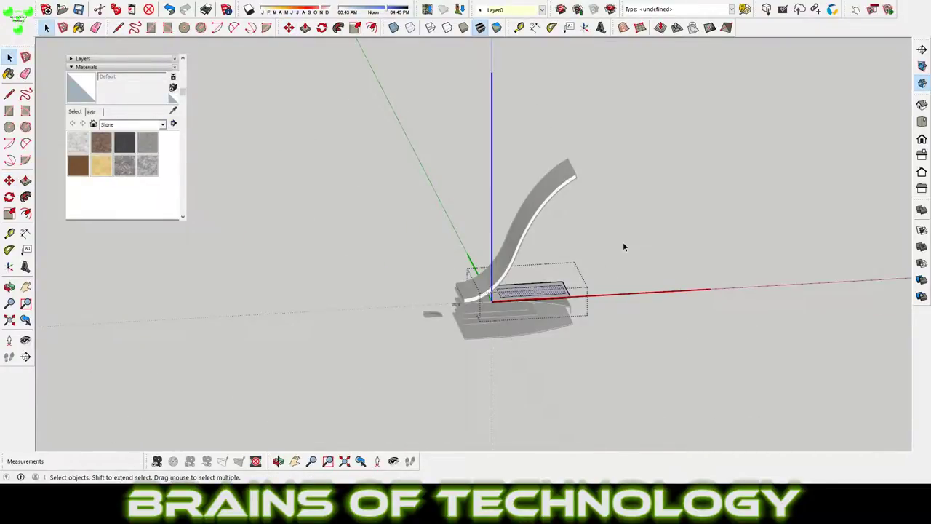
pyautogui.press('p')
pyautogui.moveTo(624, 247)
pyautogui.mouseDown(button='middle')
pyautogui.moveTo(502, 267)
pyautogui.moveTo(497, 192)
pyautogui.moveTo(426, 277)
pyautogui.moveTo(478, 287)
pyautogui.mouseUp(button='middle')
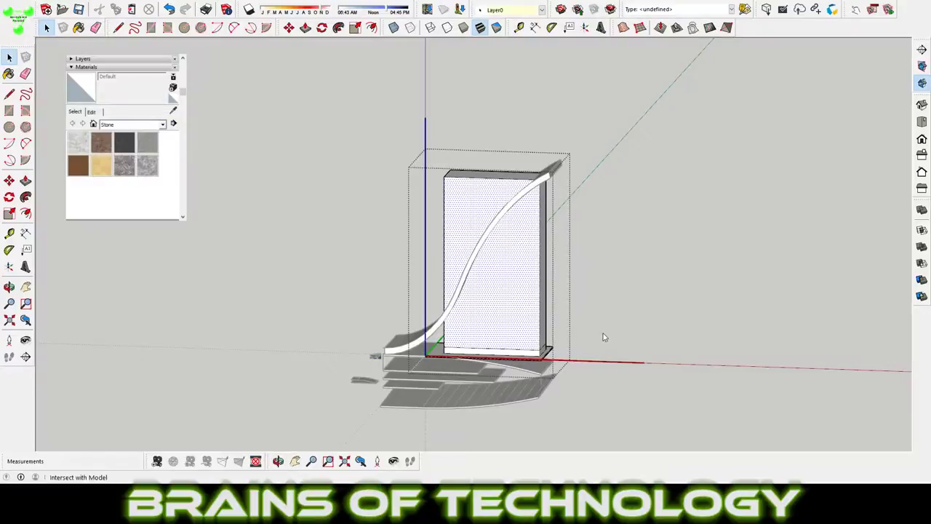
# Step: Extrude the small face at the curved wall's base
pyautogui.scroll(5, 509, 218)
pyautogui.moveTo(510, 218); pyautogui.dragTo(524, 250, button='middle')
pyautogui.scroll(-3, 524, 250)
pyautogui.moveTo(482, 287); pyautogui.dragTo(681, 244)
pyautogui.scroll(3, 507, 264)
pyautogui.press('p')
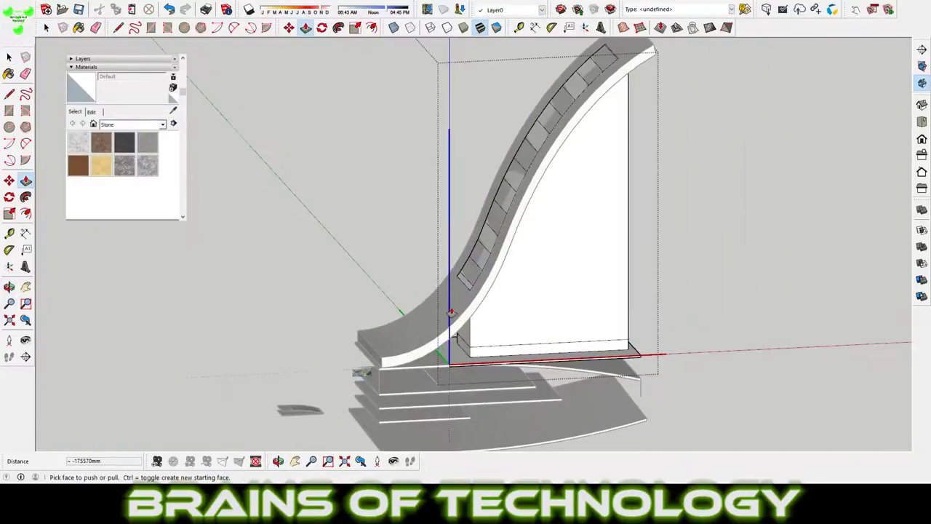
pyautogui.scroll(2, 451, 313)
pyautogui.moveTo(461, 339); pyautogui.dragTo(423, 368)
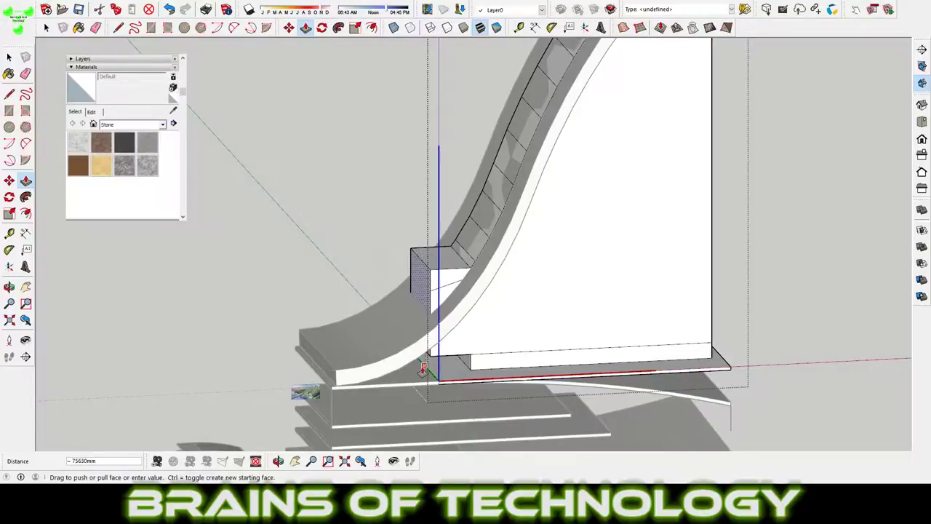
pyautogui.click(419, 274)
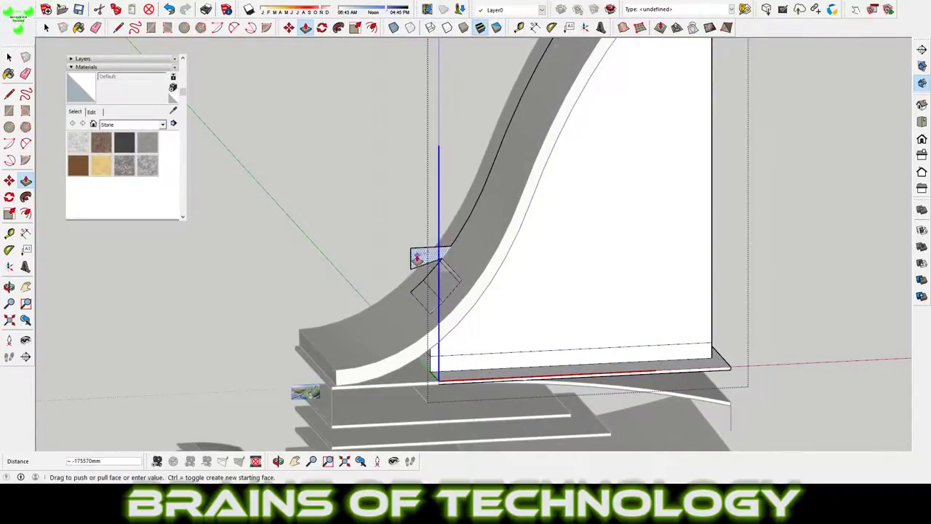
# Step: Push the small square face back into the curved wall
pyautogui.moveTo(440, 277)
pyautogui.mouseDown(button='middle')
pyautogui.moveTo(603, 422)
pyautogui.moveTo(415, 294)
pyautogui.mouseUp(button='middle')
pyautogui.scroll(5, 414, 295)
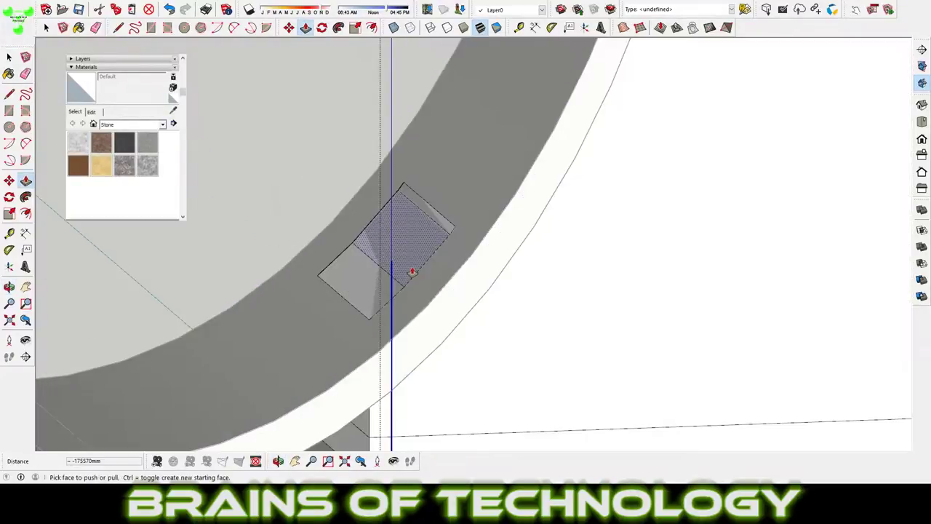
pyautogui.click(412, 270)
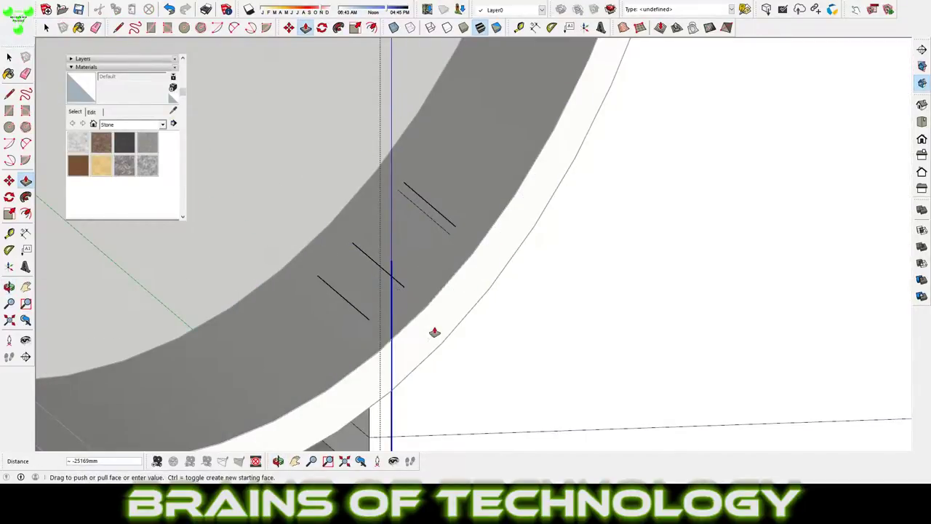
pyautogui.click(426, 328)
# Step: View the model from another side and check the tower's front faces and edges
pyautogui.press('e')
pyautogui.moveTo(436, 212)
pyautogui.mouseDown(button='middle')
pyautogui.moveTo(735, 302)
pyautogui.moveTo(722, 272)
pyautogui.moveTo(749, 268)
pyautogui.mouseUp(button='middle')
pyautogui.scroll(2, 633, 286)
pyautogui.scroll(3, 571, 287)
pyautogui.scroll(-3, 570, 287)
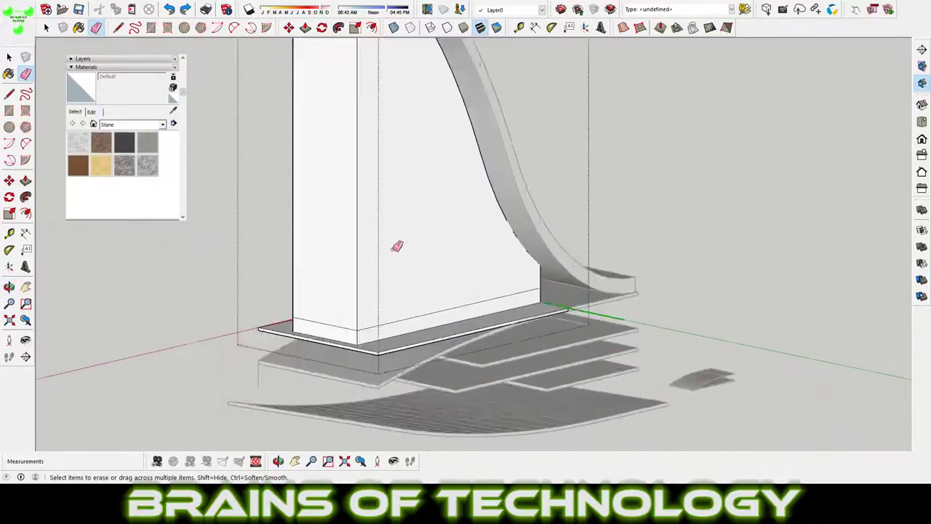
pyautogui.scroll(-3, 454, 245)
pyautogui.press('space')
pyautogui.scroll(-2, 408, 182)
pyautogui.doubleClick(423, 208)
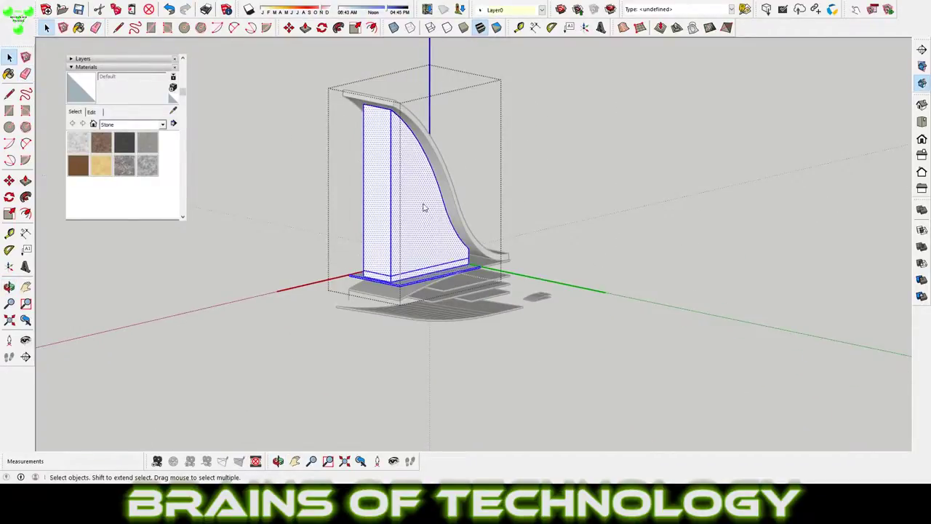
pyautogui.click(551, 235)
# Step: Erase the stray lines on the fin's curved face, orbiting the model for closer views
pyautogui.scroll(-3, 731, 310)
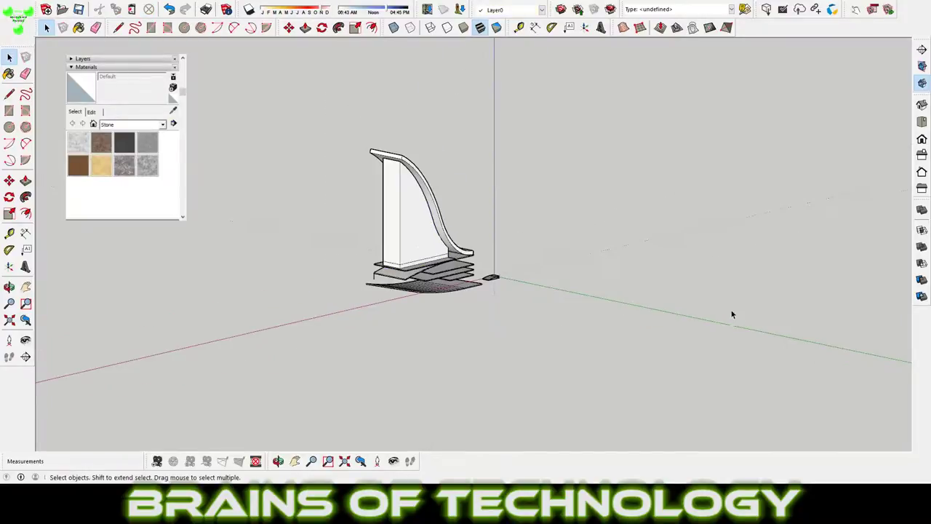
pyautogui.scroll(5, 357, 189)
pyautogui.scroll(-2, 426, 284)
pyautogui.scroll(-2, 427, 286)
pyautogui.scroll(1, 596, 310)
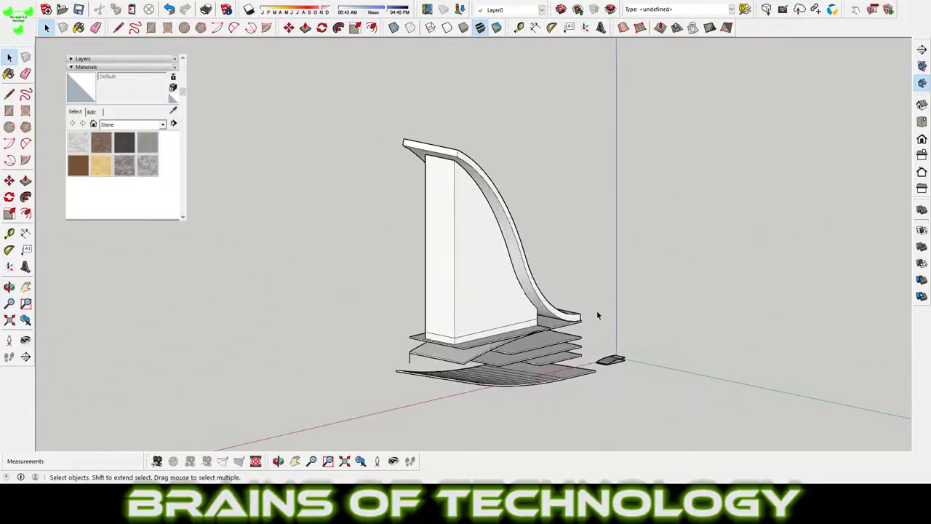
pyautogui.scroll(-3, 595, 309)
pyautogui.moveTo(742, 258)
pyautogui.mouseDown(button='middle')
pyautogui.moveTo(896, 273)
pyautogui.moveTo(509, 260)
pyautogui.mouseUp(button='middle')
pyautogui.scroll(5, 470, 238)
pyautogui.press('e')
pyautogui.scroll(-2, 469, 238)
pyautogui.moveTo(437, 291)
pyautogui.mouseDown(button='middle')
pyautogui.moveTo(474, 287)
pyautogui.moveTo(491, 262)
pyautogui.moveTo(761, 264)
pyautogui.moveTo(619, 262)
pyautogui.mouseUp(button='middle')
# Step: Scale the stacked podium slab group taller and rescale its width and height
pyautogui.scroll(2, 575, 263)
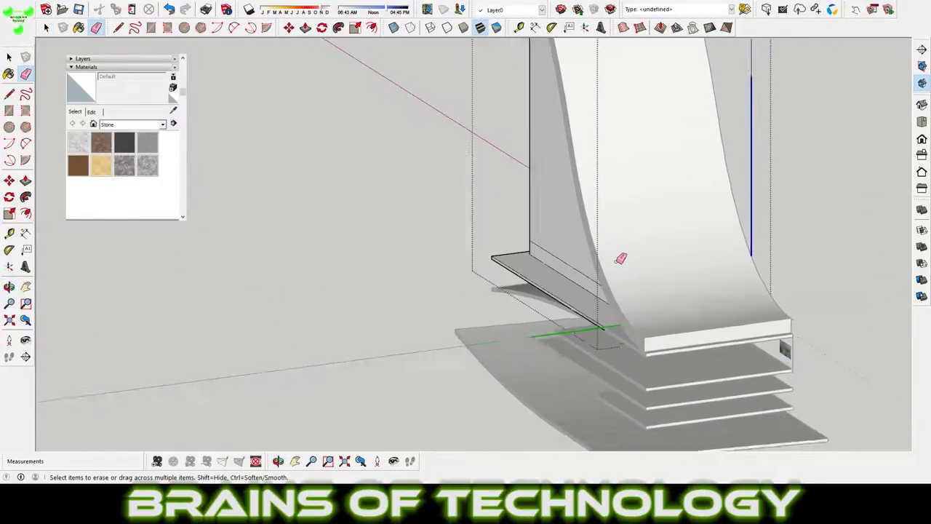
pyautogui.scroll(2, 619, 262)
pyautogui.moveTo(713, 296)
pyautogui.mouseDown(button='middle')
pyautogui.moveTo(810, 280)
pyautogui.moveTo(428, 327)
pyautogui.mouseUp(button='middle')
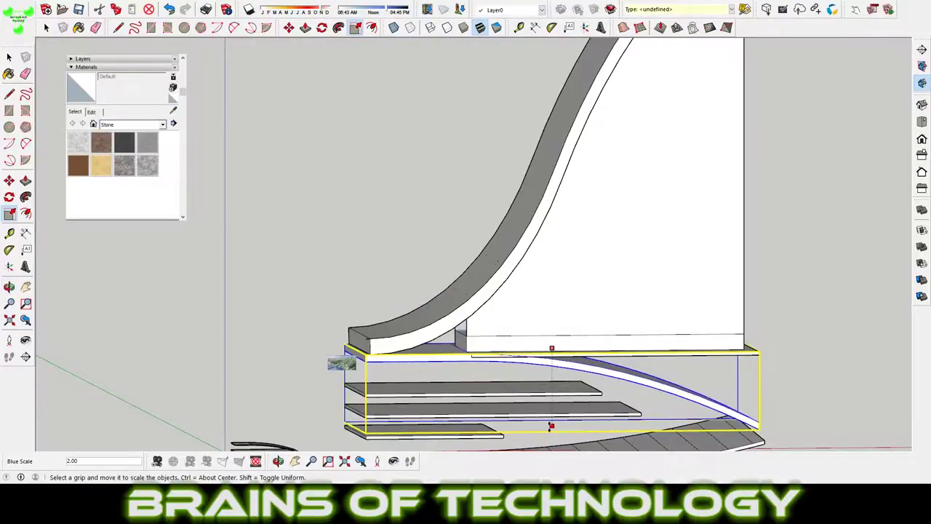
pyautogui.moveTo(551, 426); pyautogui.dragTo(561, 428)
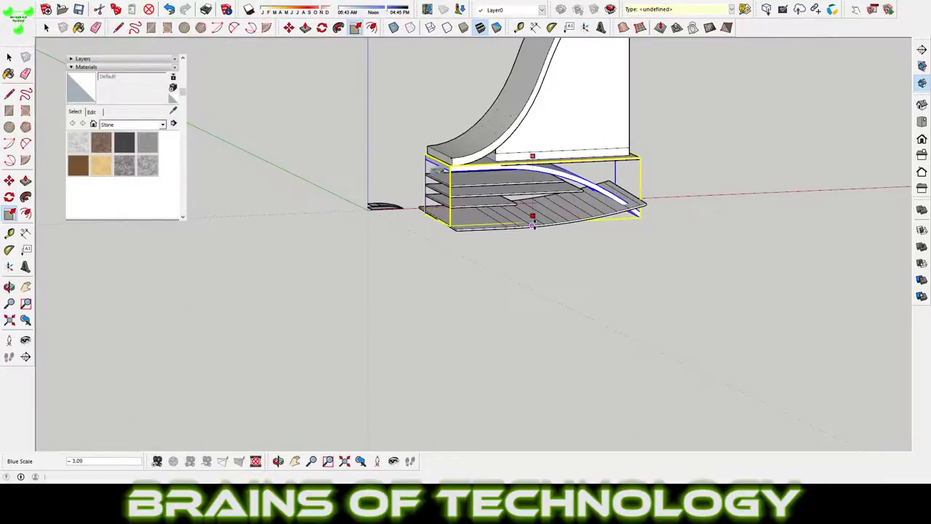
pyautogui.moveTo(634, 146); pyautogui.dragTo(743, 183)
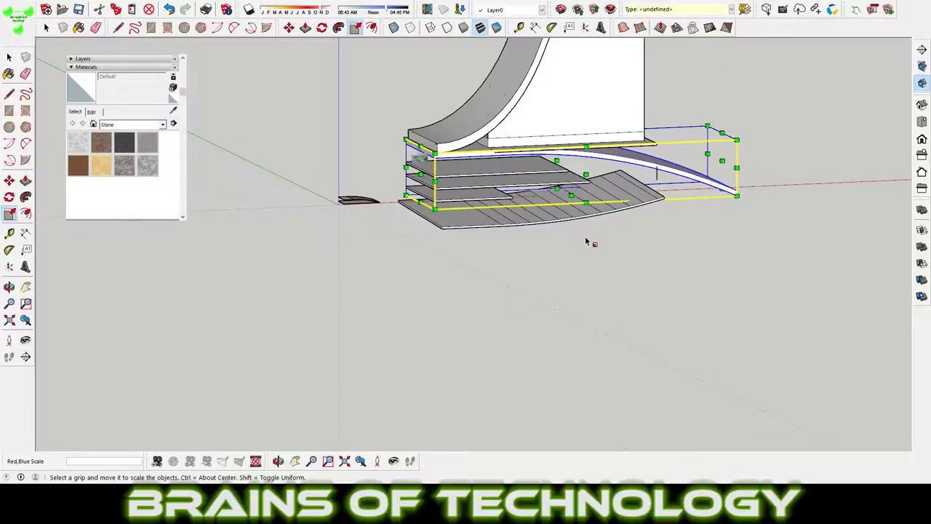
pyautogui.press('space')
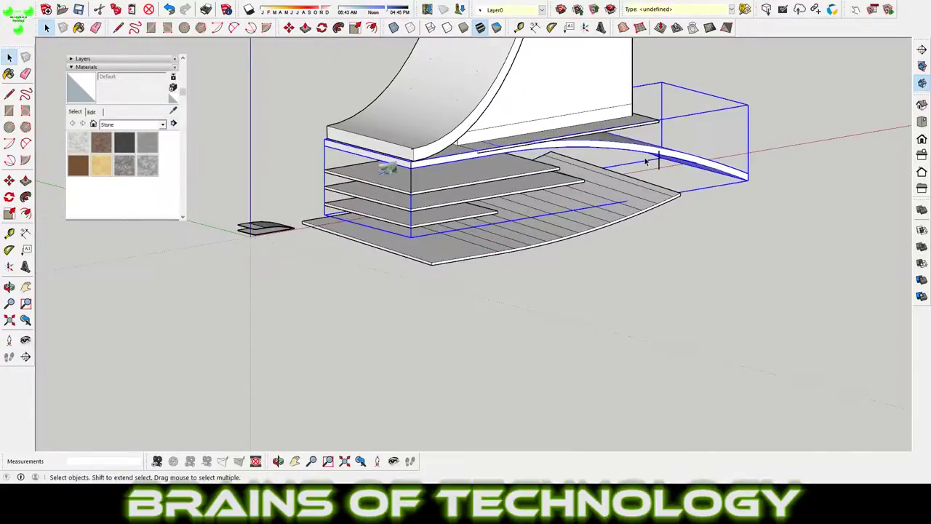
# Step: Move the podium group along the red axis under the tower
pyautogui.press('m')
pyautogui.click(655, 146)
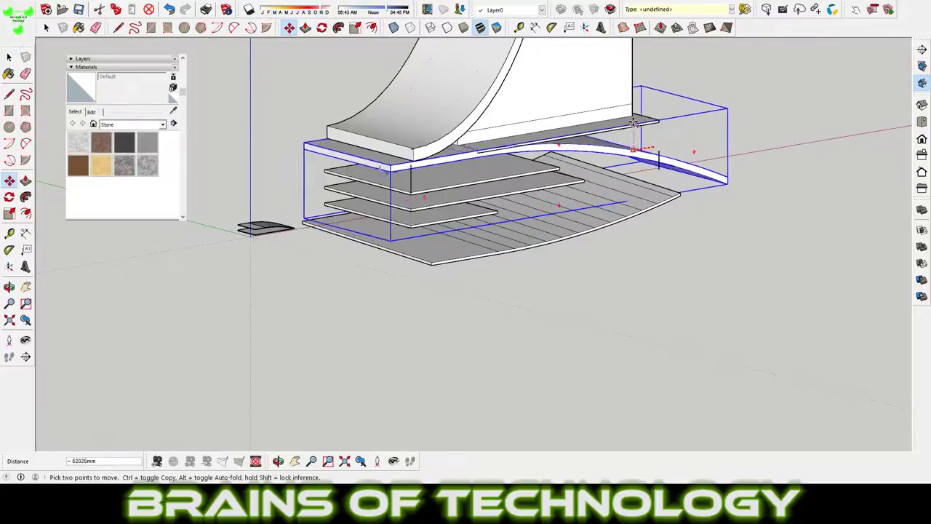
pyautogui.moveTo(593, 228)
pyautogui.mouseDown(button='middle')
pyautogui.moveTo(250, 197)
pyautogui.moveTo(609, 191)
pyautogui.mouseUp(button='middle')
pyautogui.press('space')
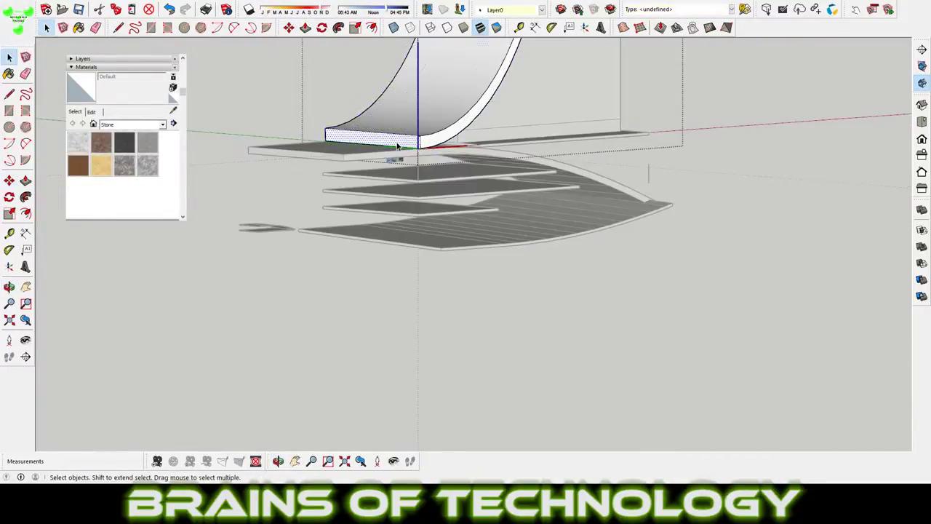
# Step: Push/Pull the base slab face further left beneath the curved wall
pyautogui.press('p')
pyautogui.moveTo(397, 147); pyautogui.dragTo(343, 150)
pyautogui.press('o')
pyautogui.moveTo(390, 214)
pyautogui.mouseDown()
pyautogui.moveTo(573, 250)
pyautogui.moveTo(650, 239)
pyautogui.mouseUp()
pyautogui.scroll(5, 651, 239)
# Step: Open the slab group, select the extra face inside it and erase it
pyautogui.press('space')
pyautogui.doubleClick(571, 225)
pyautogui.click(571, 237)
pyautogui.press('e')
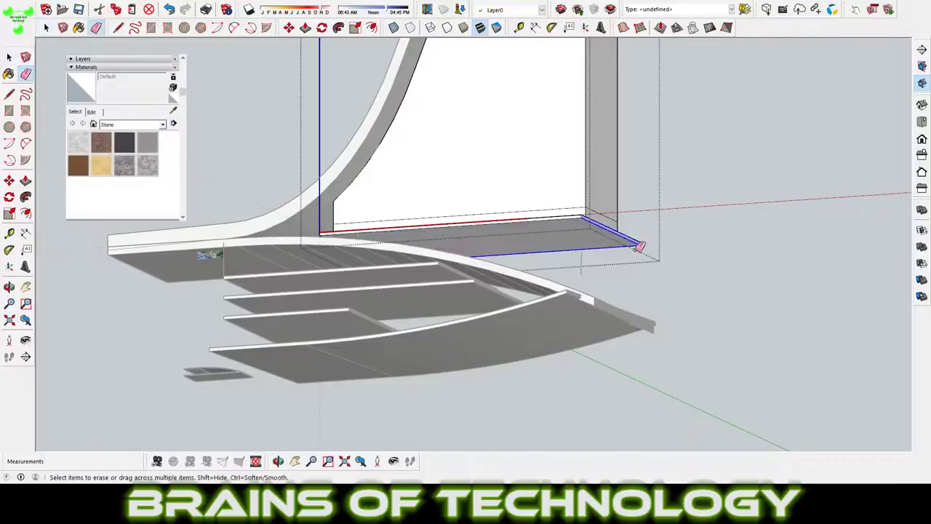
pyautogui.scroll(3, 594, 231)
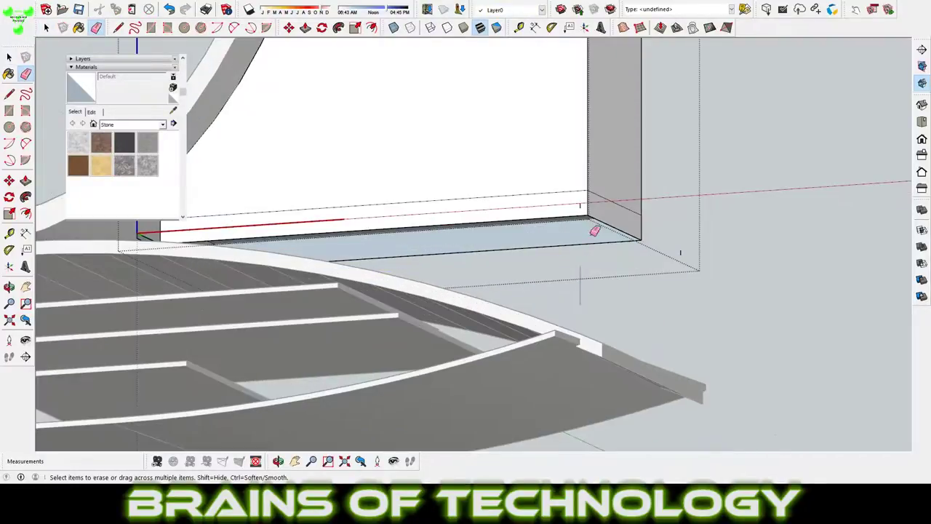
pyautogui.scroll(-3, 597, 218)
# Step: Start a Push/Pull on the block's hatched face, then end it without changing the block
pyautogui.moveTo(593, 223)
pyautogui.mouseDown(button='middle')
pyautogui.moveTo(679, 353)
pyautogui.moveTo(665, 358)
pyautogui.mouseUp(button='middle')
pyautogui.press('p')
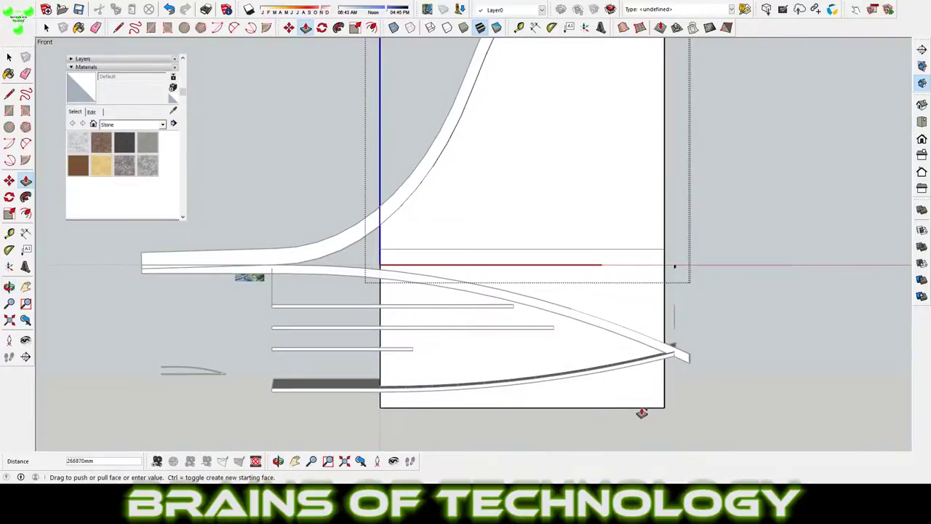
pyautogui.scroll(-1, 633, 411)
pyautogui.moveTo(623, 414)
pyautogui.mouseDown(button='middle')
pyautogui.moveTo(629, 424)
pyautogui.moveTo(485, 357)
pyautogui.mouseUp(button='middle')
pyautogui.click(484, 356)
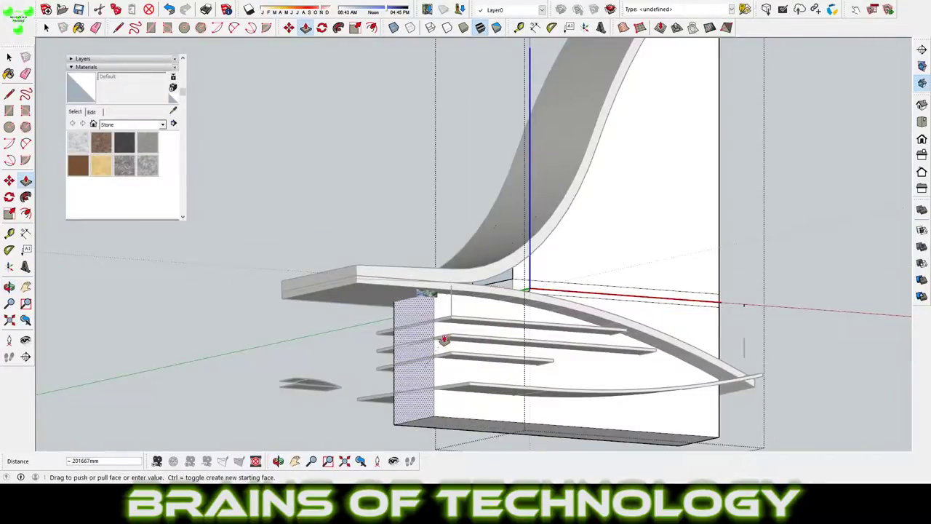
pyautogui.moveTo(412, 328); pyautogui.dragTo(513, 362, button='middle')
pyautogui.click(513, 362)
pyautogui.moveTo(454, 311)
pyautogui.mouseDown(button='middle')
pyautogui.moveTo(681, 382)
pyautogui.moveTo(636, 347)
pyautogui.moveTo(623, 377)
pyautogui.moveTo(583, 362)
pyautogui.mouseUp(button='middle')
pyautogui.press('space')
# Step: Scale the podium block down along the green axis to 0.70, slimming its depth
pyautogui.moveTo(635, 282)
pyautogui.mouseDown(button='middle')
pyautogui.moveTo(301, 374)
pyautogui.moveTo(438, 318)
pyautogui.moveTo(796, 418)
pyautogui.moveTo(737, 431)
pyautogui.mouseUp(button='middle')
pyautogui.moveTo(759, 340)
pyautogui.mouseDown(button='middle')
pyautogui.moveTo(849, 384)
pyautogui.moveTo(624, 384)
pyautogui.moveTo(544, 395)
pyautogui.mouseUp(button='middle')
pyautogui.scroll(-3, 623, 383)
pyautogui.scroll(2, 624, 384)
pyautogui.moveTo(665, 383)
pyautogui.mouseDown(button='middle')
pyautogui.moveTo(551, 328)
pyautogui.moveTo(371, 354)
pyautogui.mouseUp(button='middle')
pyautogui.scroll(2, 371, 354)
pyautogui.press('s')
pyautogui.click(484, 150)
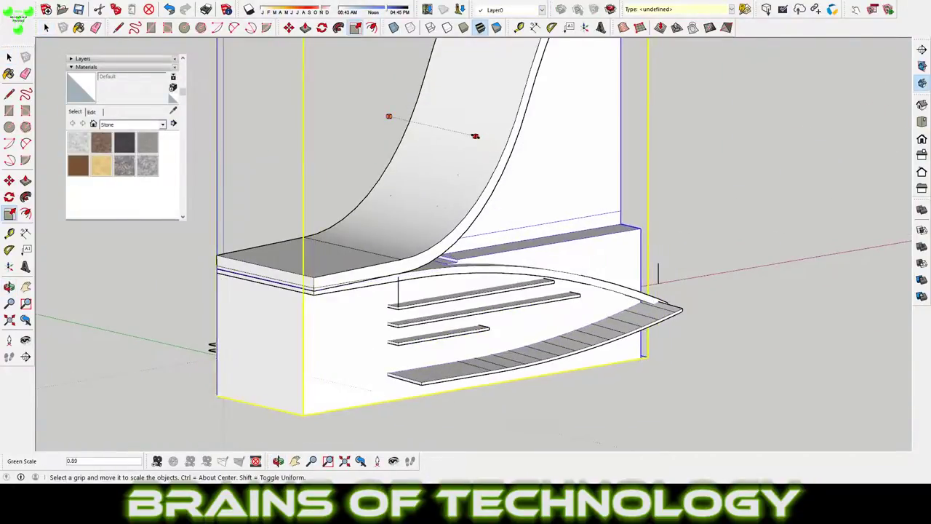
pyautogui.click(474, 136)
pyautogui.moveTo(473, 139)
pyautogui.mouseDown(button='middle')
pyautogui.moveTo(721, 299)
pyautogui.moveTo(667, 449)
pyautogui.moveTo(539, 311)
pyautogui.moveTo(366, 358)
pyautogui.moveTo(505, 311)
pyautogui.mouseUp(button='middle')
pyautogui.press('space')
pyautogui.scroll(-5, 366, 357)
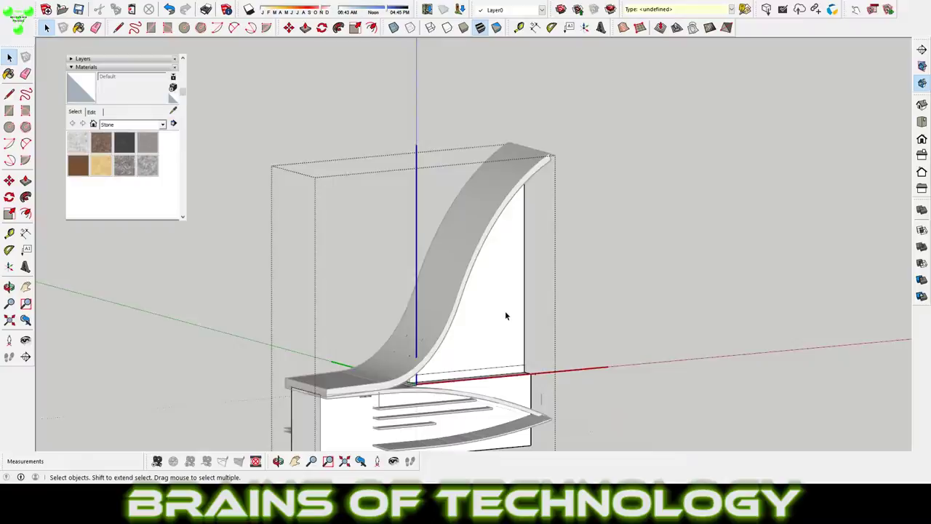
pyautogui.scroll(4, 505, 311)
pyautogui.moveTo(509, 342)
pyautogui.mouseDown(button='middle')
pyautogui.moveTo(559, 372)
pyautogui.moveTo(584, 301)
pyautogui.mouseUp(button='middle')
# Step: Draw a rectangle on the tower's wall face
pyautogui.scroll(3, 463, 345)
pyautogui.press('r')
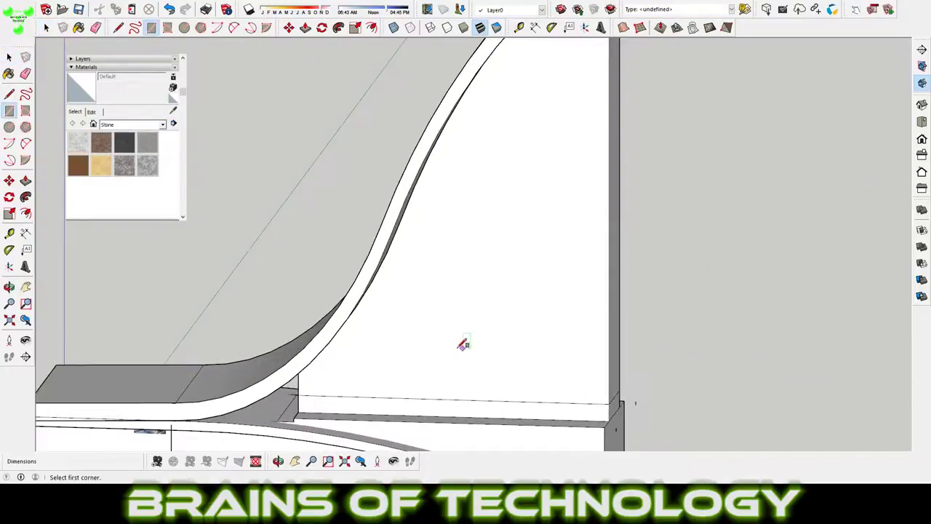
pyautogui.click(488, 384)
pyautogui.press('space')
pyautogui.scroll(2, 476, 376)
pyautogui.scroll(-1, 476, 375)
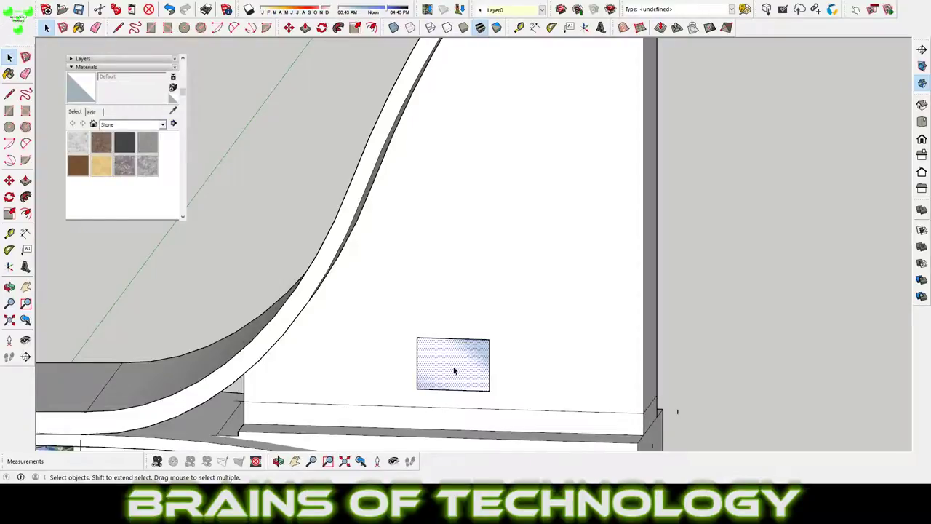
# Step: Extrude the rectangle into a box and push its inset inner face in to form a recessed frame
pyautogui.press('p')
pyautogui.click(454, 371)
pyautogui.moveTo(299, 306); pyautogui.dragTo(628, 284, button='middle')
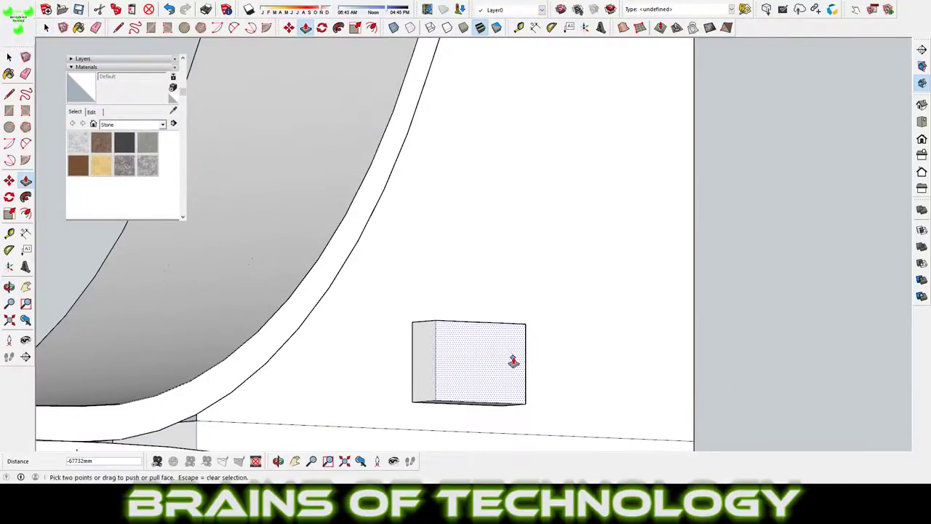
pyautogui.scroll(2, 481, 375)
pyautogui.click(488, 403)
pyautogui.press('e')
pyautogui.press('p')
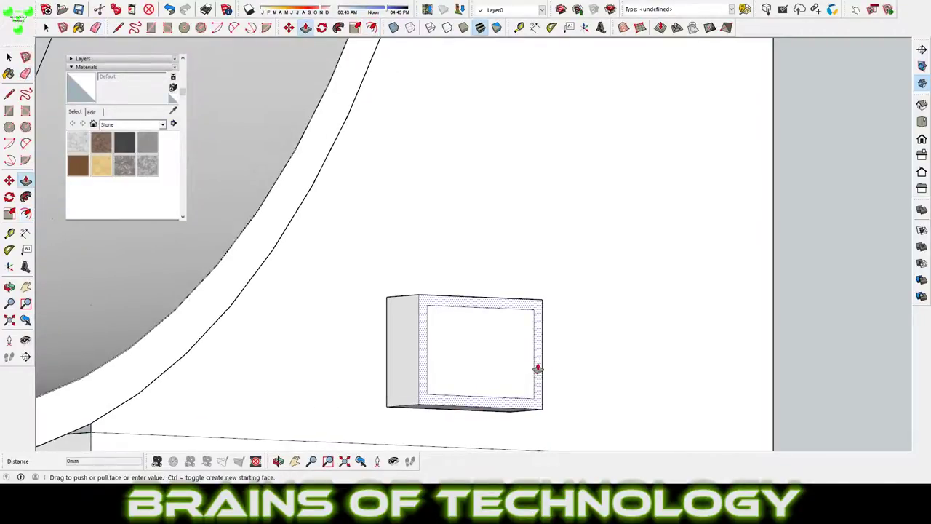
pyautogui.click(504, 369)
pyautogui.scroll(3, 475, 346)
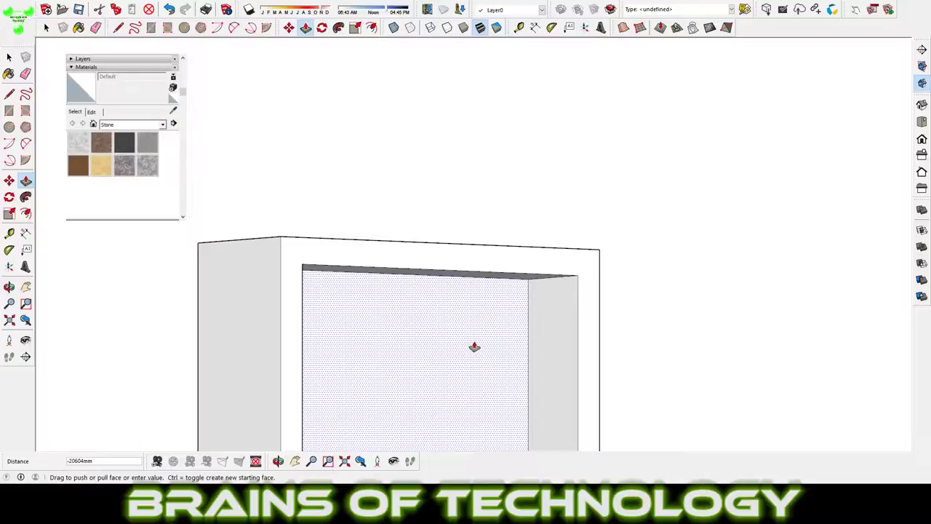
pyautogui.press('space')
pyautogui.scroll(-5, 475, 347)
# Step: Select the whole recessed window frame box
pyautogui.moveTo(430, 216); pyautogui.dragTo(595, 347)
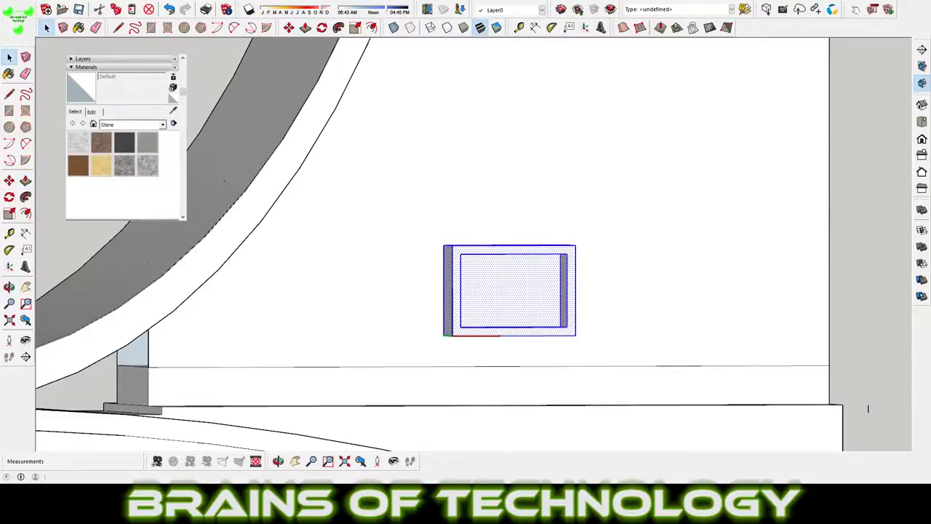
pyautogui.scroll(-5, 567, 287)
pyautogui.scroll(4, 510, 292)
pyautogui.press('m')
pyautogui.scroll(-4, 447, 318)
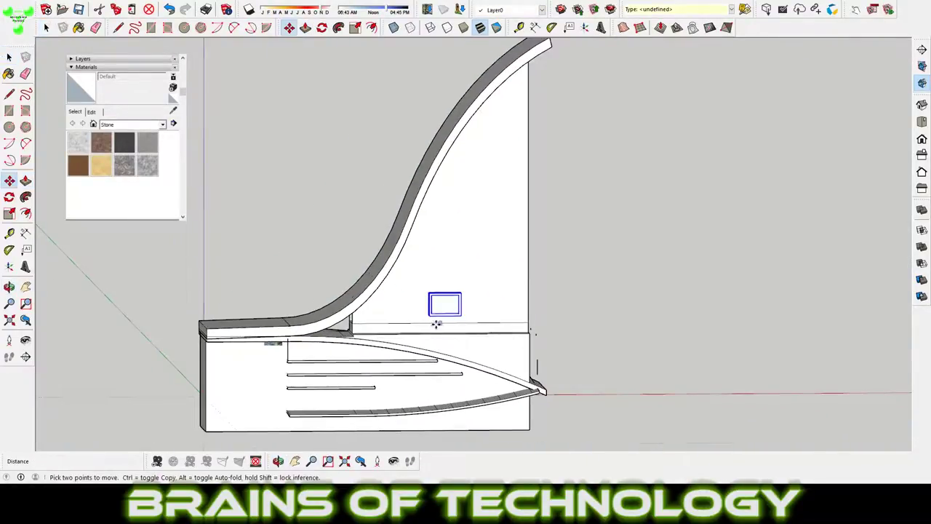
pyautogui.scroll(6, 436, 305)
pyautogui.scroll(-3, 430, 304)
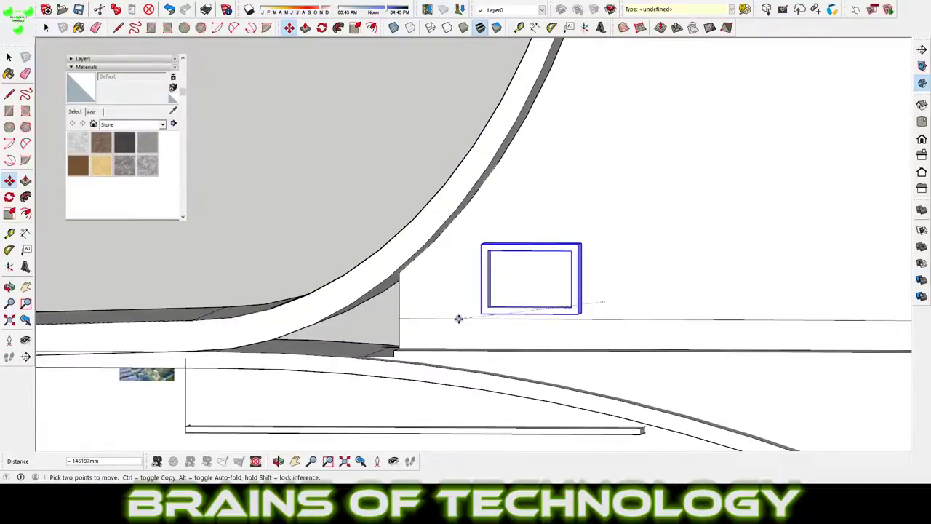
pyautogui.scroll(-3, 459, 313)
# Step: Copy the frame diagonally up the wall as a 3x array
pyautogui.click(491, 318)
pyautogui.press('ctrl')
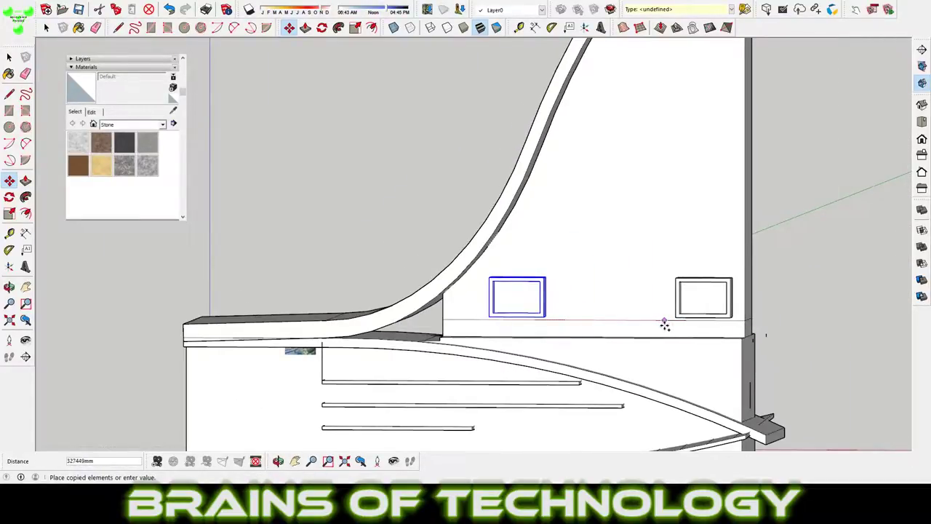
pyautogui.click(548, 273)
pyautogui.scroll(-3, 549, 272)
pyautogui.write('3x')
pyautogui.press('Return')
pyautogui.scroll(3, 641, 211)
pyautogui.scroll(2, 640, 238)
# Step: Copy the top-right frame down to a spot below it
pyautogui.press('space')
pyautogui.click(640, 233)
pyautogui.press('m')
pyautogui.click(641, 243)
pyautogui.press('ctrl')
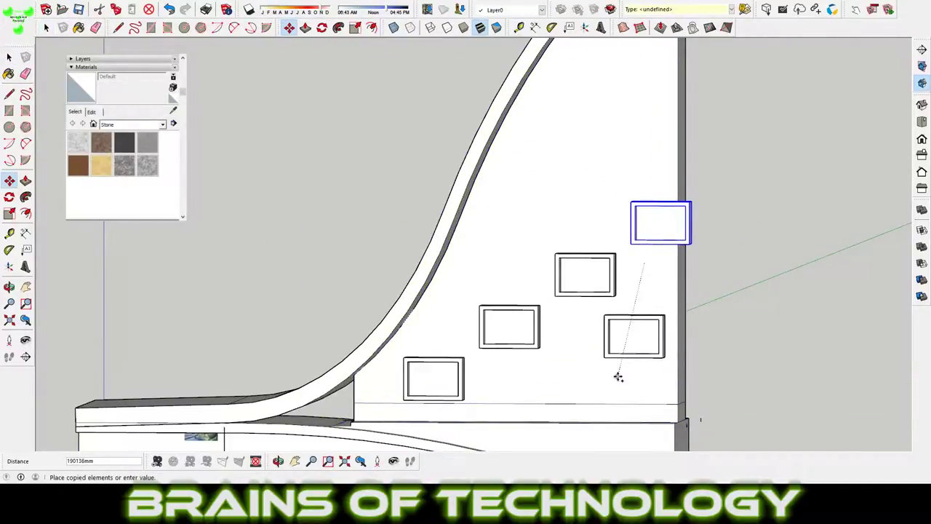
pyautogui.scroll(-2, 618, 376)
pyautogui.click(616, 368)
pyautogui.press('space')
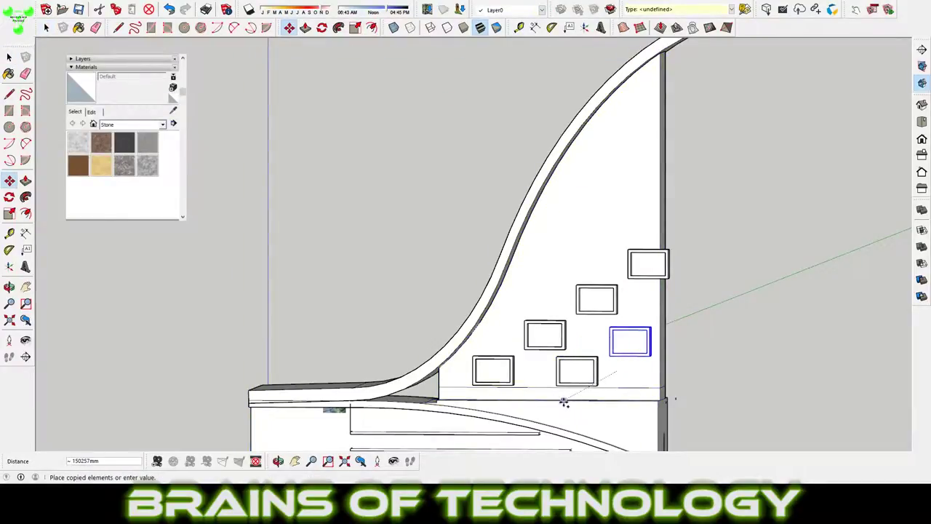
# Step: Select the upper window frame and stretch it 1.5 times wider
pyautogui.press('space')
pyautogui.click(621, 353)
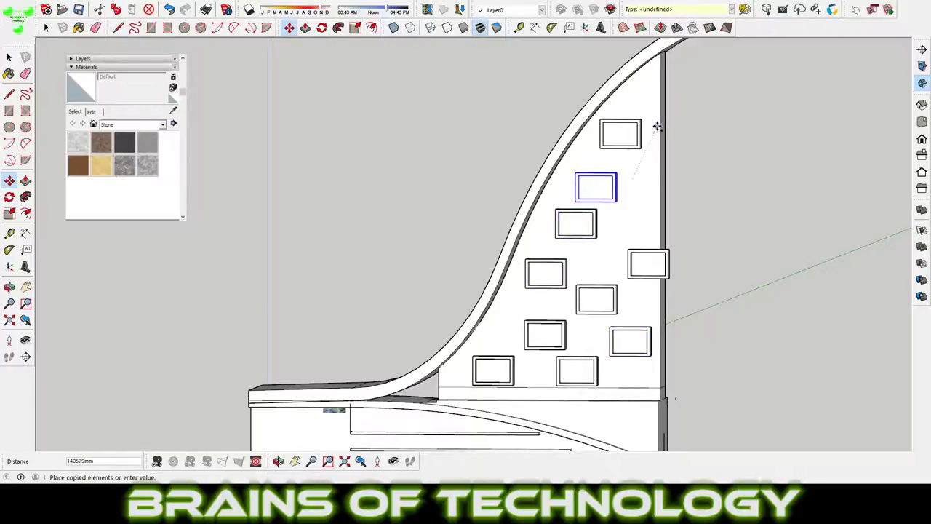
pyautogui.scroll(3, 613, 204)
pyautogui.press('s')
pyautogui.scroll(1, 604, 185)
pyautogui.moveTo(603, 186); pyautogui.dragTo(658, 186)
pyautogui.scroll(-2, 611, 291)
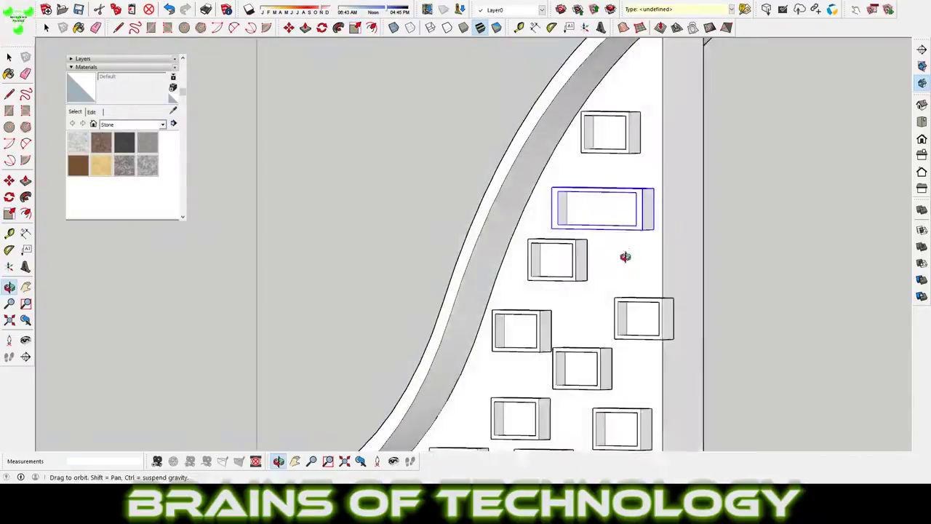
# Step: Select the lower window frames and widen one with the Scale tool
pyautogui.scroll(2, 582, 277)
pyautogui.press('space')
pyautogui.click(588, 260)
pyautogui.press('s')
pyautogui.scroll(-2, 640, 306)
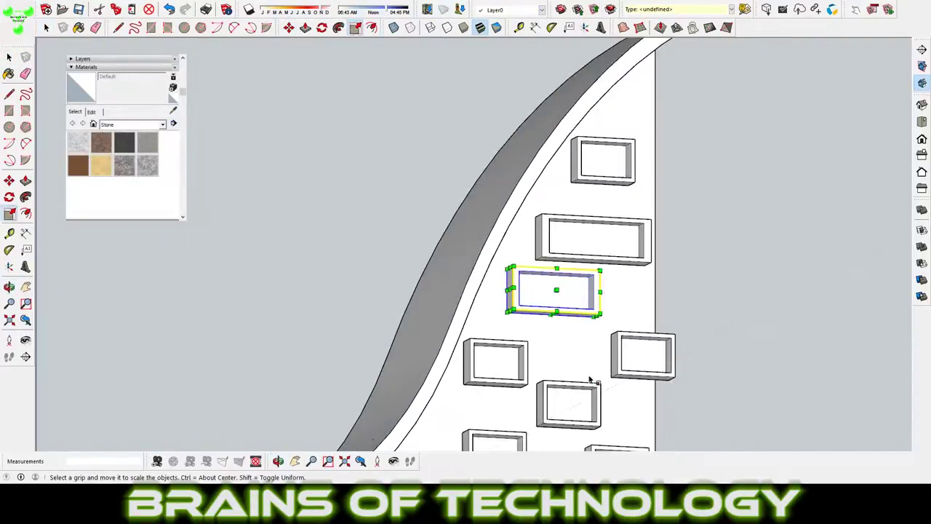
pyautogui.scroll(2, 654, 349)
pyautogui.click(665, 347)
pyautogui.moveTo(620, 347); pyautogui.dragTo(558, 347)
# Step: Widen another frame leftward and stretch a frame taller downward
pyautogui.moveTo(626, 349); pyautogui.dragTo(500, 386, button='middle')
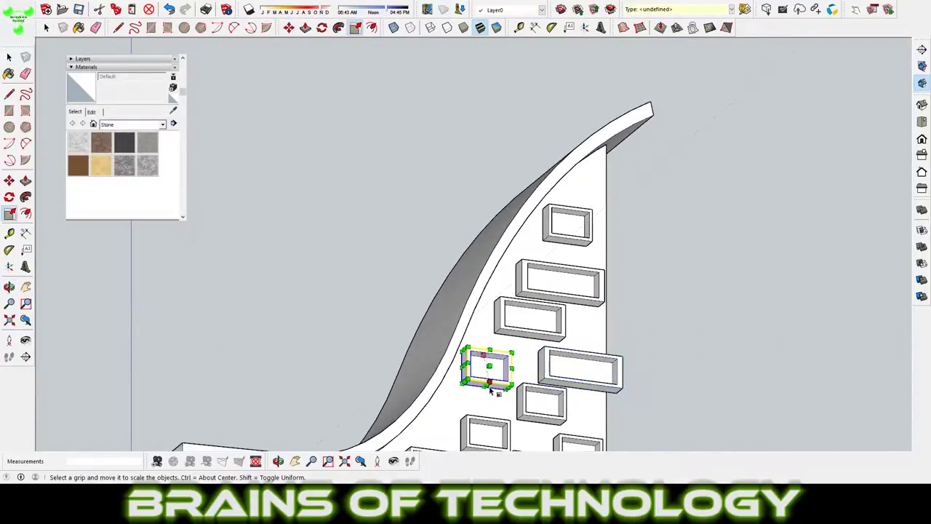
pyautogui.moveTo(487, 399); pyautogui.dragTo(551, 250, button='middle')
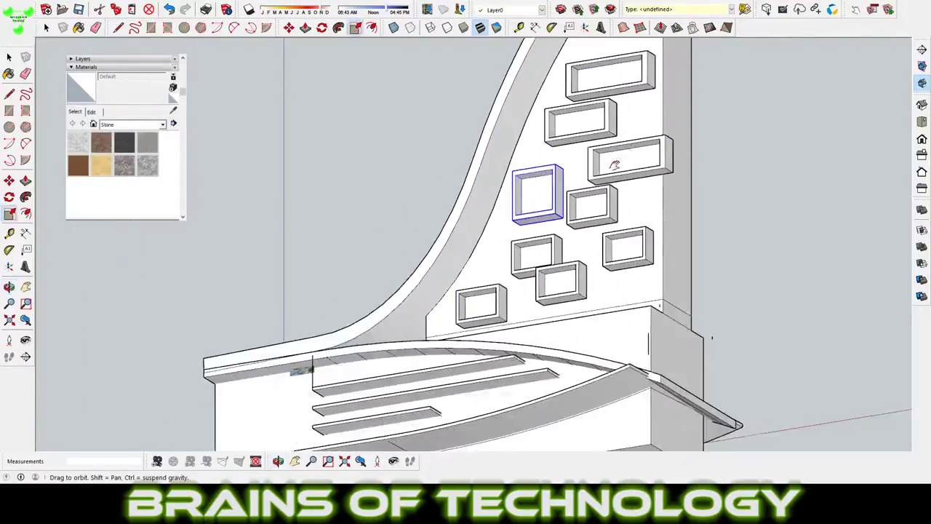
pyautogui.scroll(3, 550, 250)
pyautogui.scroll(1, 512, 234)
pyautogui.moveTo(511, 230); pyautogui.dragTo(455, 230)
pyautogui.moveTo(499, 291)
pyautogui.mouseDown(button='middle')
pyautogui.moveTo(626, 225)
pyautogui.moveTo(722, 270)
pyautogui.moveTo(738, 204)
pyautogui.mouseUp(button='middle')
pyautogui.press('s')
pyautogui.moveTo(720, 256); pyautogui.dragTo(720, 342)
pyautogui.moveTo(721, 342)
pyautogui.mouseDown(button='middle')
pyautogui.moveTo(774, 313)
pyautogui.moveTo(529, 310)
pyautogui.moveTo(619, 365)
pyautogui.mouseUp(button='middle')
# Step: Select the middle window frame and inspect it from front and perspective views
pyautogui.click(529, 309)
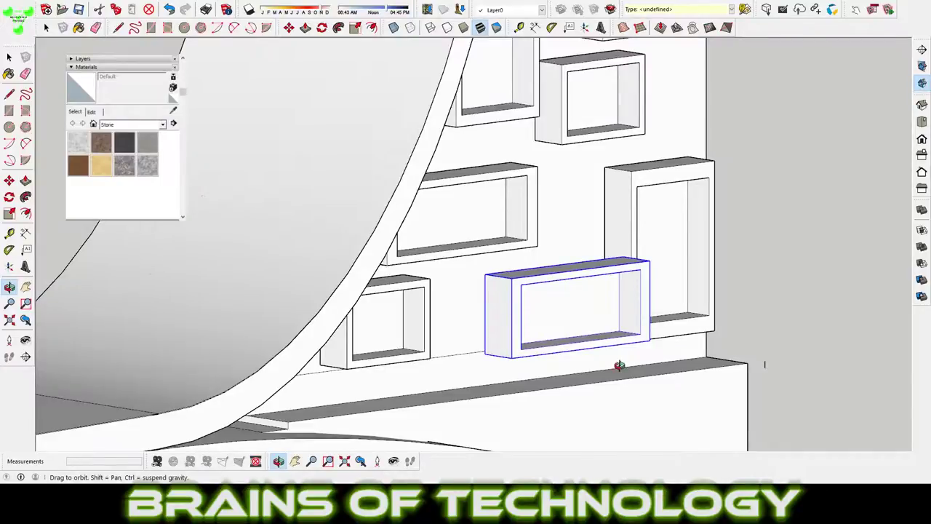
pyautogui.press('f')
pyautogui.scroll(3, 557, 245)
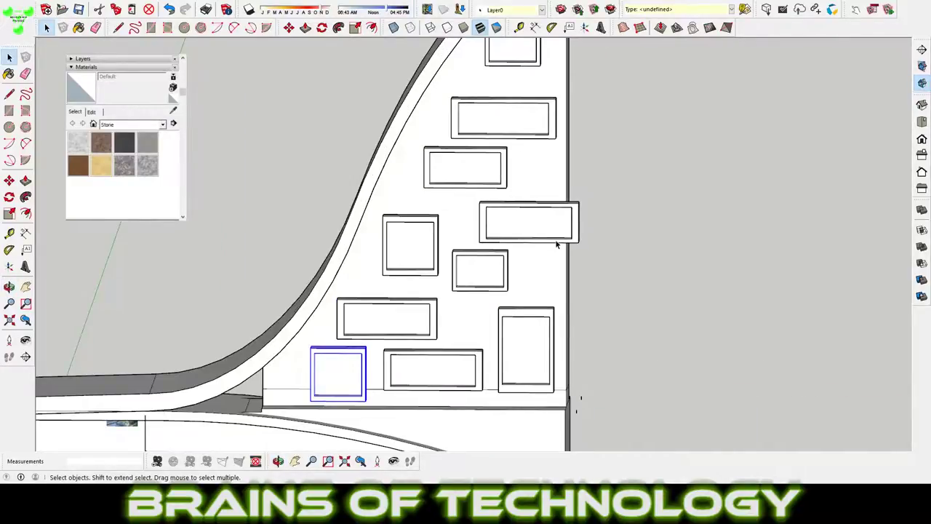
pyautogui.moveTo(557, 246)
pyautogui.mouseDown(button='middle')
pyautogui.moveTo(638, 300)
pyautogui.moveTo(539, 306)
pyautogui.moveTo(443, 354)
pyautogui.moveTo(432, 269)
pyautogui.moveTo(451, 277)
pyautogui.moveTo(422, 245)
pyautogui.moveTo(513, 224)
pyautogui.moveTo(583, 235)
pyautogui.mouseUp(button='middle')
pyautogui.press('s')
pyautogui.scroll(2, 478, 235)
pyautogui.scroll(2, 466, 235)
pyautogui.scroll(-4, 426, 272)
# Step: Select the top podium fin and briefly open its group for editing
pyautogui.press('space')
pyautogui.click(426, 248)
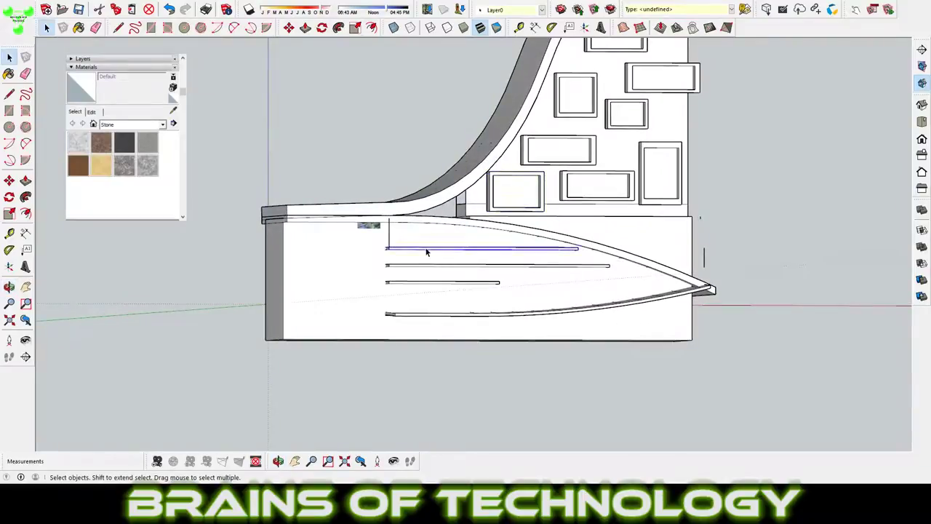
pyautogui.press('s')
pyautogui.scroll(2, 374, 252)
pyautogui.scroll(-2, 375, 252)
pyautogui.scroll(-1, 407, 255)
pyautogui.doubleClick(437, 257)
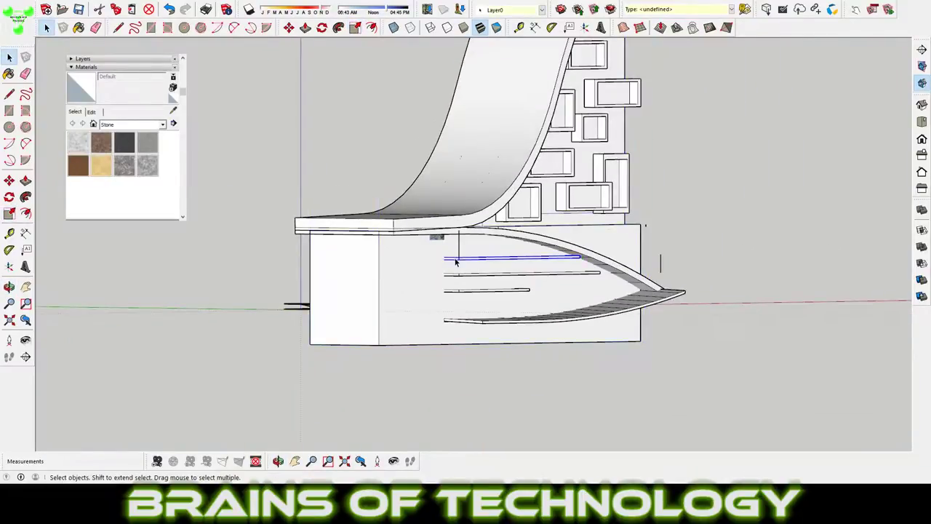
pyautogui.scroll(1, 440, 262)
pyautogui.press('space')
# Step: Open the main block group, then grab the top fin's end grip to lengthen it along red
pyautogui.click(344, 286)
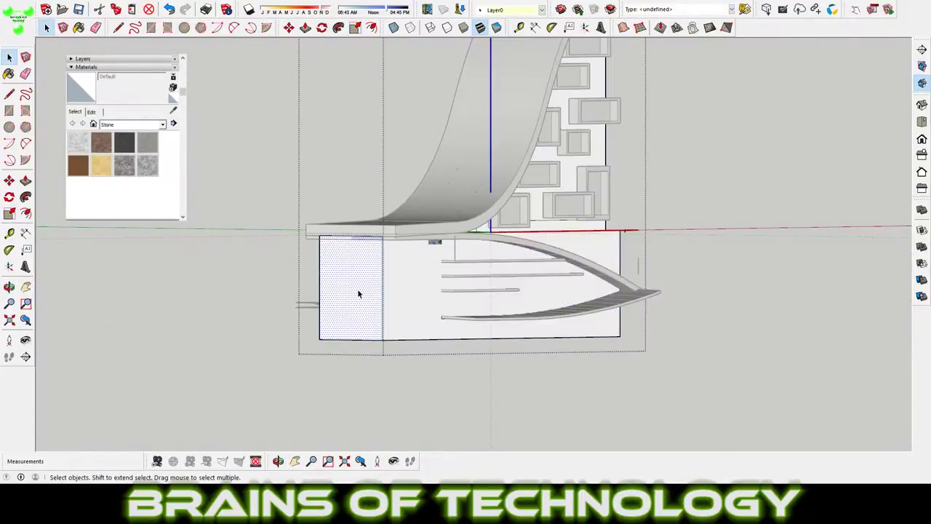
pyautogui.doubleClick(357, 290)
pyautogui.press('p')
pyautogui.press('space')
pyautogui.moveTo(454, 382); pyautogui.dragTo(416, 276, button='middle')
pyautogui.click(415, 251)
# Step: Stretch the top fin 1.5 times to the left with the Scale tool
pyautogui.press('s')
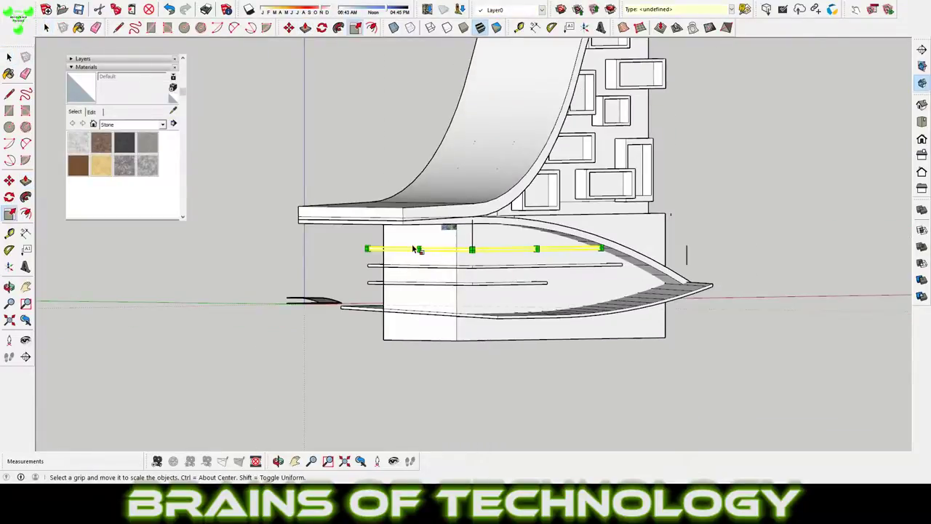
pyautogui.scroll(2, 430, 252)
pyautogui.moveTo(355, 263); pyautogui.dragTo(276, 286)
pyautogui.scroll(-3, 291, 276)
pyautogui.moveTo(295, 272); pyautogui.dragTo(291, 281, button='middle')
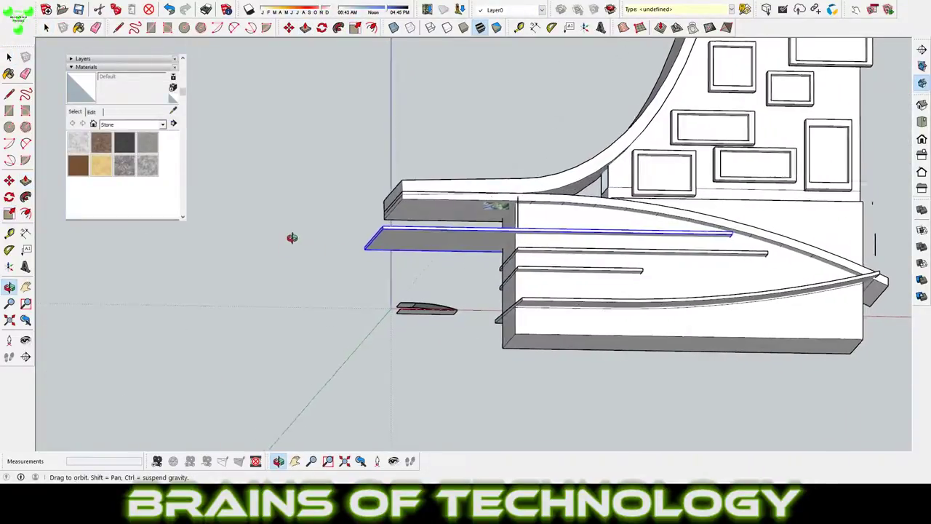
pyautogui.scroll(3, 559, 305)
pyautogui.moveTo(559, 304)
pyautogui.mouseDown(button='middle')
pyautogui.moveTo(546, 270)
pyautogui.moveTo(601, 200)
pyautogui.moveTo(567, 210)
pyautogui.moveTo(425, 317)
pyautogui.moveTo(467, 257)
pyautogui.mouseUp(button='middle')
pyautogui.press('space')
pyautogui.scroll(-3, 521, 209)
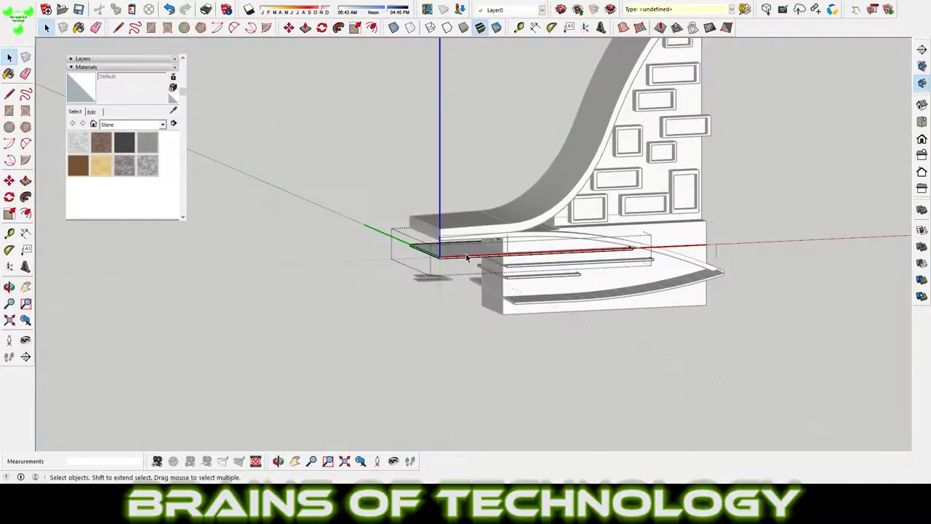
# Step: Lift the selected fin higher with the Move tool
pyautogui.press('m')
pyautogui.moveTo(454, 319)
pyautogui.mouseDown(button='middle')
pyautogui.moveTo(561, 400)
pyautogui.moveTo(589, 376)
pyautogui.moveTo(702, 175)
pyautogui.moveTo(655, 219)
pyautogui.moveTo(619, 233)
pyautogui.mouseUp(button='middle')
pyautogui.press('s')
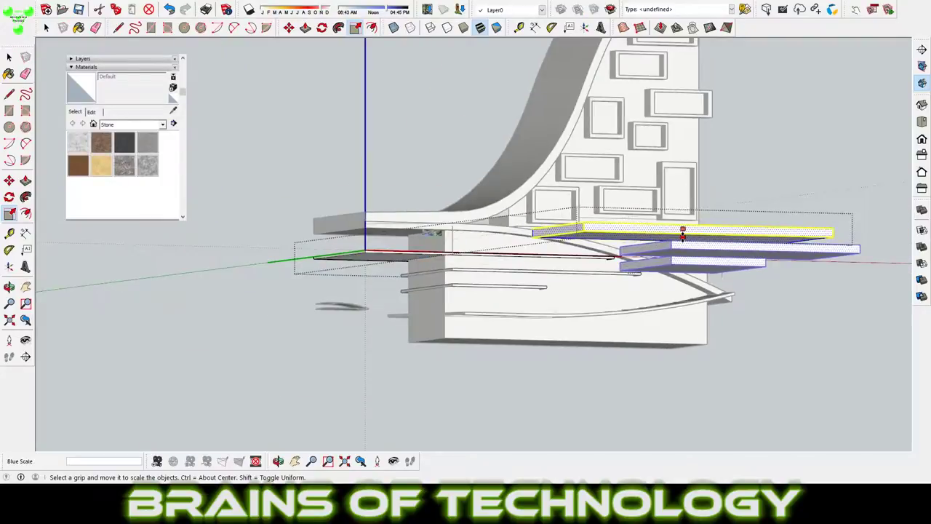
pyautogui.press('space')
pyautogui.moveTo(615, 374)
pyautogui.mouseDown(button='middle')
pyautogui.moveTo(668, 376)
pyautogui.moveTo(592, 407)
pyautogui.moveTo(419, 283)
pyautogui.mouseUp(button='middle')
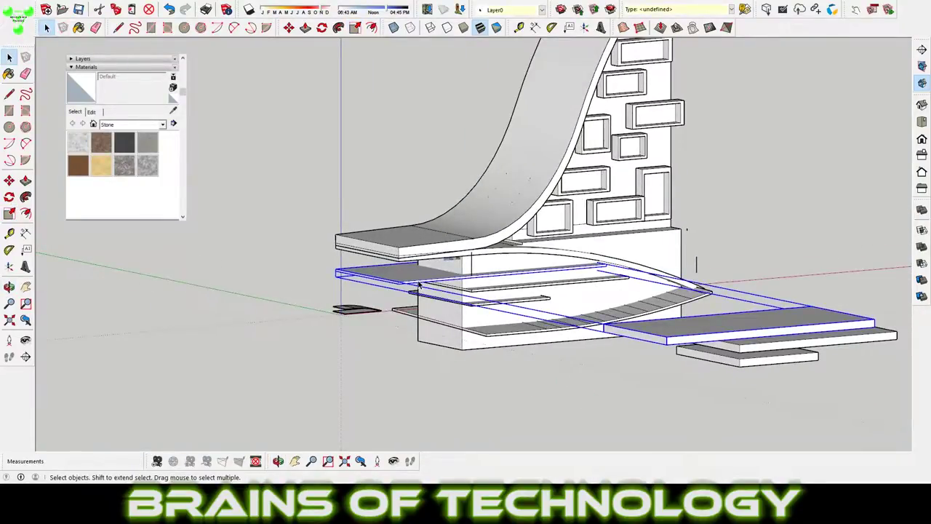
# Step: Inside the fin group, select the slabs and scale the selected slab to 5.64
pyautogui.doubleClick(419, 284)
pyautogui.moveTo(706, 344)
pyautogui.mouseDown(button='middle')
pyautogui.moveTo(686, 270)
pyautogui.moveTo(305, 276)
pyautogui.moveTo(504, 259)
pyautogui.moveTo(542, 301)
pyautogui.moveTo(490, 348)
pyautogui.mouseUp(button='middle')
pyautogui.scroll(3, 305, 275)
pyautogui.tripleClick(305, 276)
pyautogui.press('s')
pyautogui.click(543, 326)
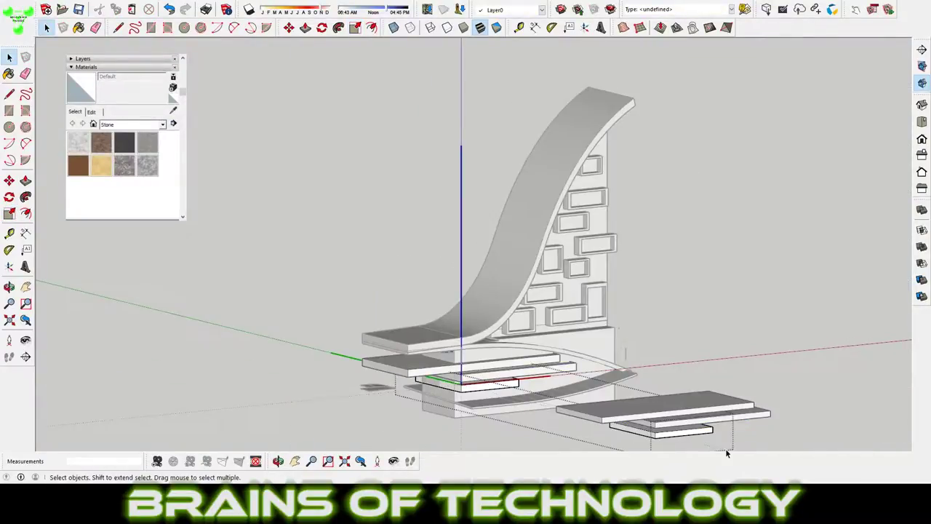
# Step: Stretch the two lower shelves longer along the red axis and check them from Front view
pyautogui.moveTo(471, 381); pyautogui.dragTo(501, 351, button='middle')
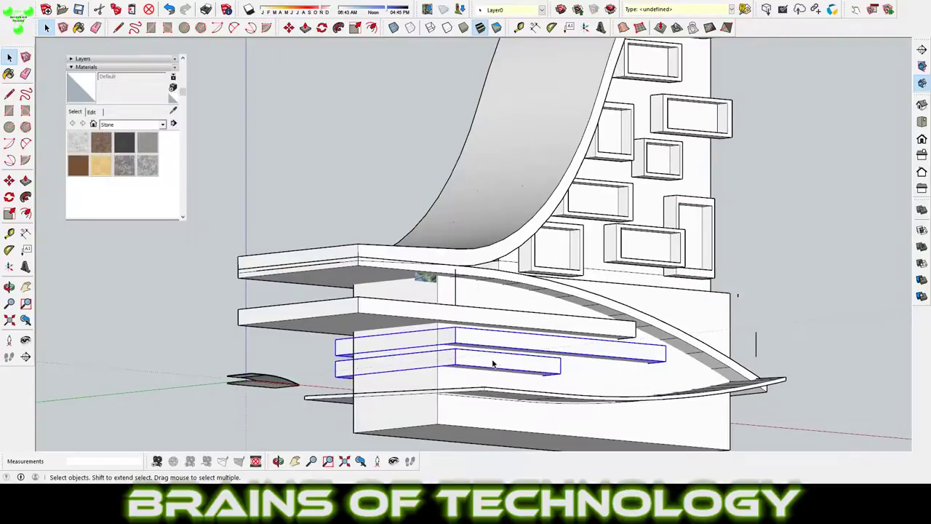
pyautogui.scroll(3, 399, 387)
pyautogui.moveTo(459, 355); pyautogui.dragTo(490, 353)
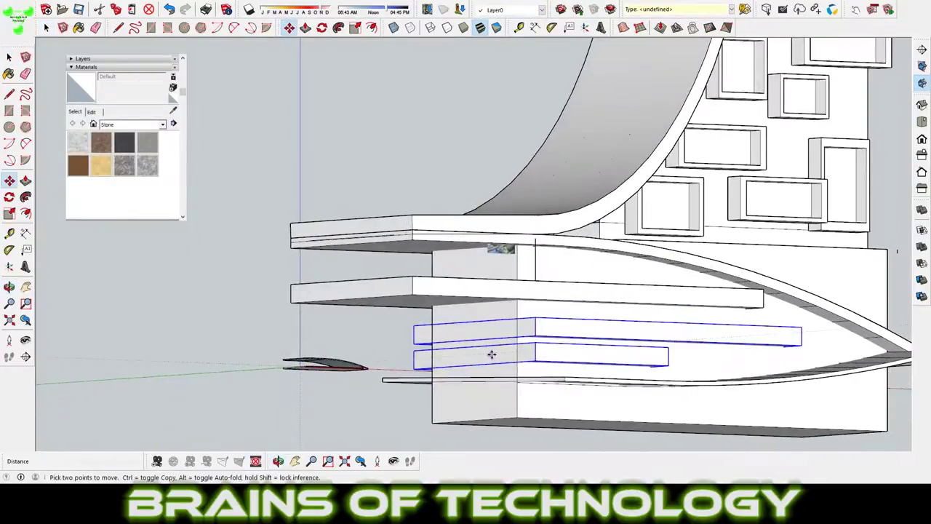
pyautogui.press('s')
pyautogui.press('f')
pyautogui.moveTo(312, 309)
pyautogui.mouseDown(button='middle')
pyautogui.moveTo(408, 349)
pyautogui.moveTo(381, 325)
pyautogui.moveTo(349, 342)
pyautogui.mouseUp(button='middle')
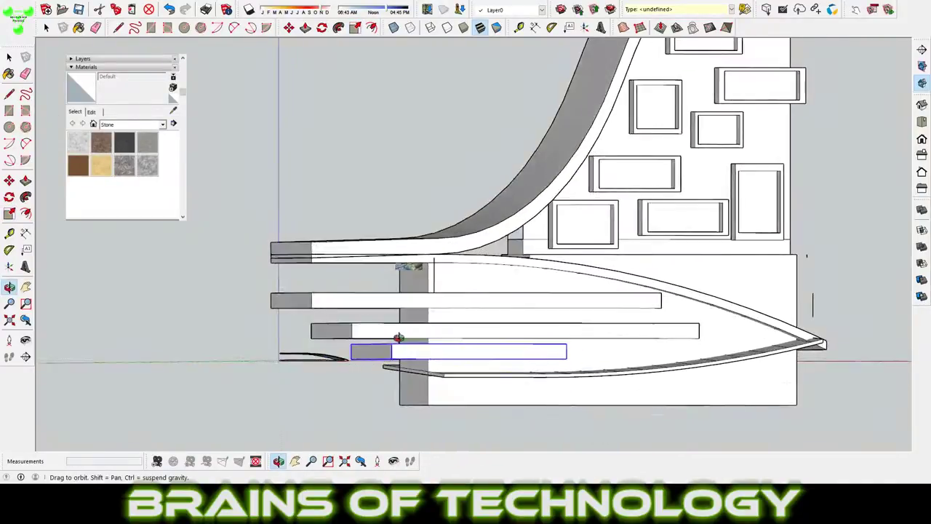
pyautogui.click(318, 305)
pyautogui.press('space')
pyautogui.moveTo(318, 304)
pyautogui.mouseDown(button='middle')
pyautogui.moveTo(277, 369)
pyautogui.moveTo(732, 312)
pyautogui.moveTo(543, 227)
pyautogui.mouseUp(button='middle')
pyautogui.scroll(-5, 544, 227)
# Step: Enlarge the reference image with the Scale tool beside the model
pyautogui.press('m')
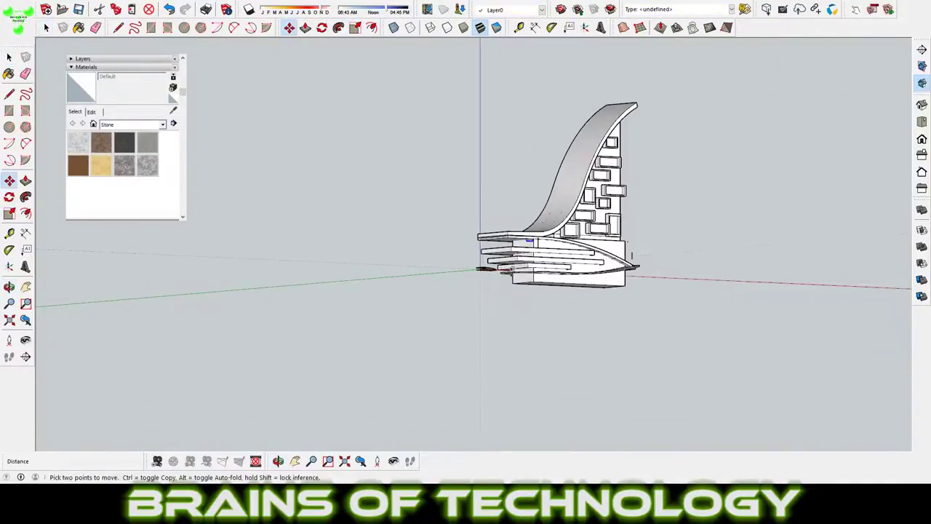
pyautogui.scroll(-2, 276, 272)
pyautogui.press('s')
pyautogui.scroll(5, 287, 301)
pyautogui.moveTo(312, 293); pyautogui.dragTo(764, 97)
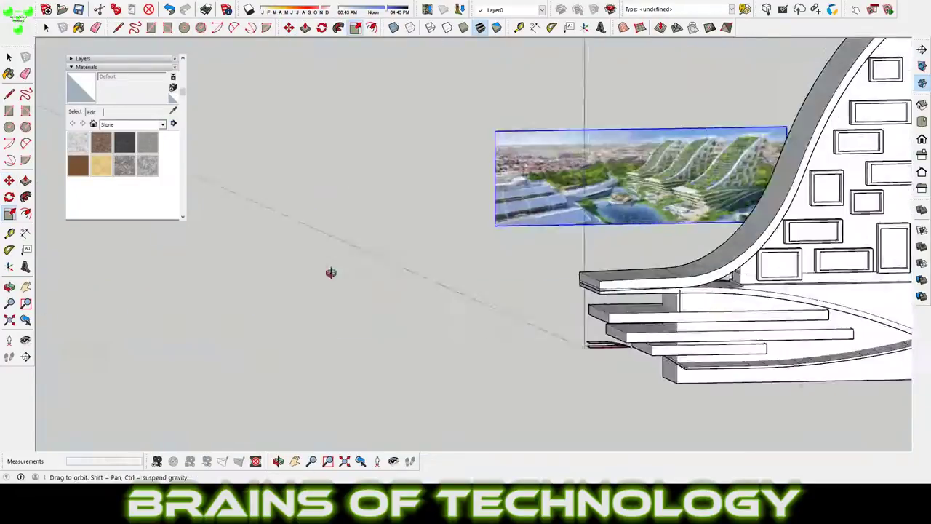
pyautogui.moveTo(764, 97)
pyautogui.mouseDown(button='middle')
pyautogui.moveTo(598, 217)
pyautogui.moveTo(429, 209)
pyautogui.mouseUp(button='middle')
pyautogui.press('m')
pyautogui.scroll(4, 430, 209)
pyautogui.scroll(-2, 495, 240)
pyautogui.scroll(3, 550, 286)
pyautogui.moveTo(549, 286)
pyautogui.mouseDown(button='middle')
pyautogui.moveTo(468, 336)
pyautogui.moveTo(667, 313)
pyautogui.mouseUp(button='middle')
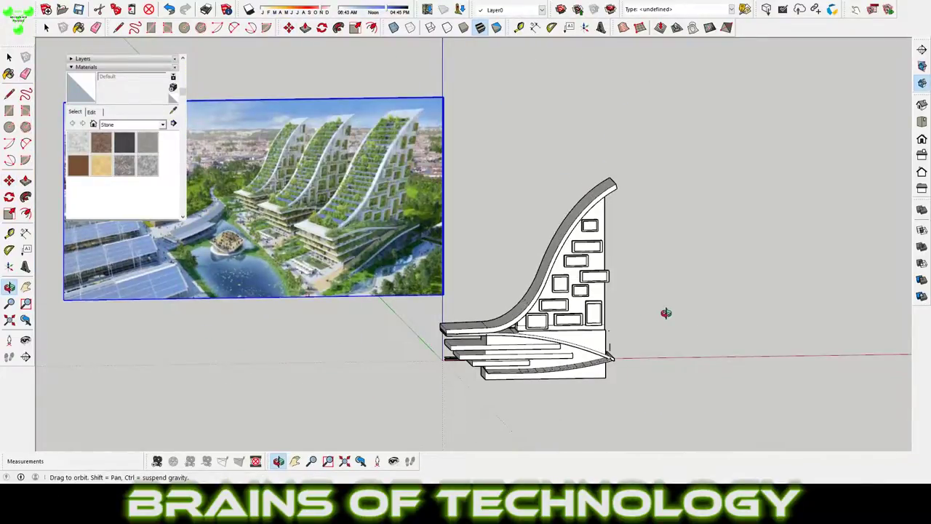
# Step: Move the lower curved slab further down
pyautogui.press('space')
pyautogui.scroll(5, 633, 349)
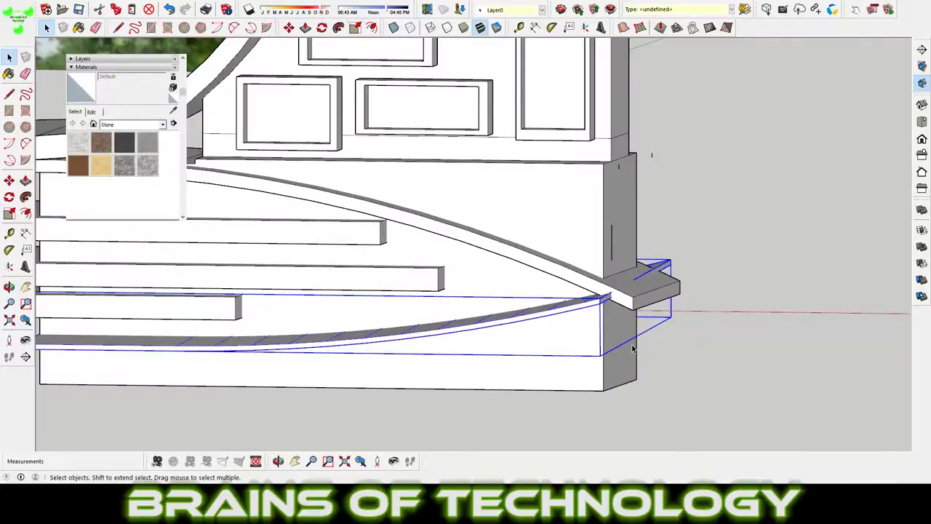
pyautogui.scroll(-3, 633, 350)
pyautogui.press('m')
pyautogui.click(601, 335)
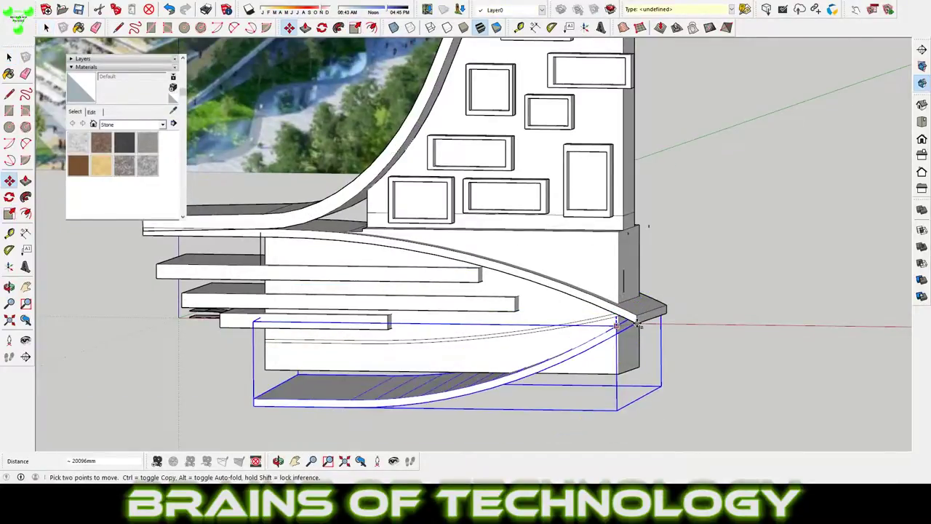
pyautogui.moveTo(637, 323); pyautogui.dragTo(607, 380, button='middle')
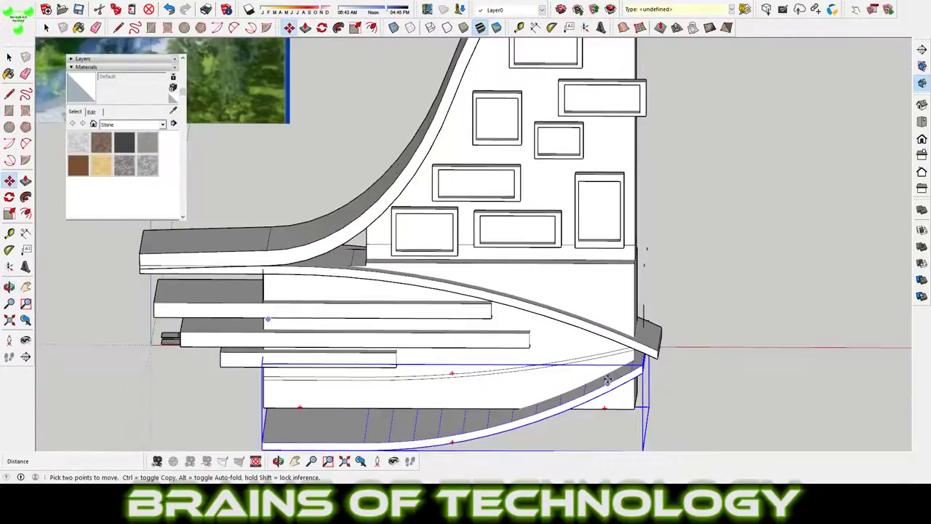
pyautogui.scroll(-3, 607, 380)
pyautogui.moveTo(602, 327); pyautogui.dragTo(551, 312, button='middle')
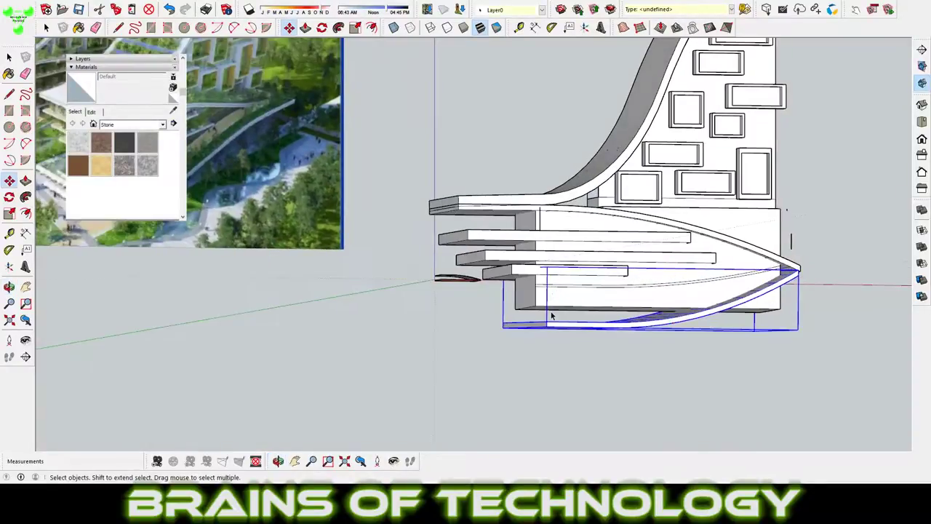
# Step: Stretch the lowered curved slab toward the left
pyautogui.press('s')
pyautogui.moveTo(502, 300); pyautogui.dragTo(443, 293)
pyautogui.moveTo(443, 293)
pyautogui.mouseDown(button='middle')
pyautogui.moveTo(412, 278)
pyautogui.moveTo(543, 289)
pyautogui.mouseUp(button='middle')
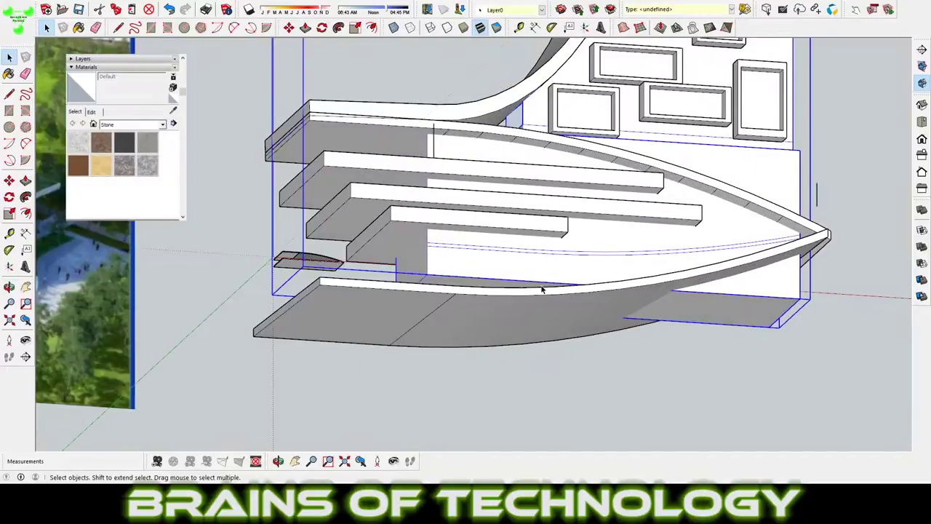
# Step: Push/Pull the bottom face beneath the slab to adjust the base
pyautogui.click(709, 310)
pyautogui.press('p')
pyautogui.moveTo(710, 311); pyautogui.dragTo(628, 333)
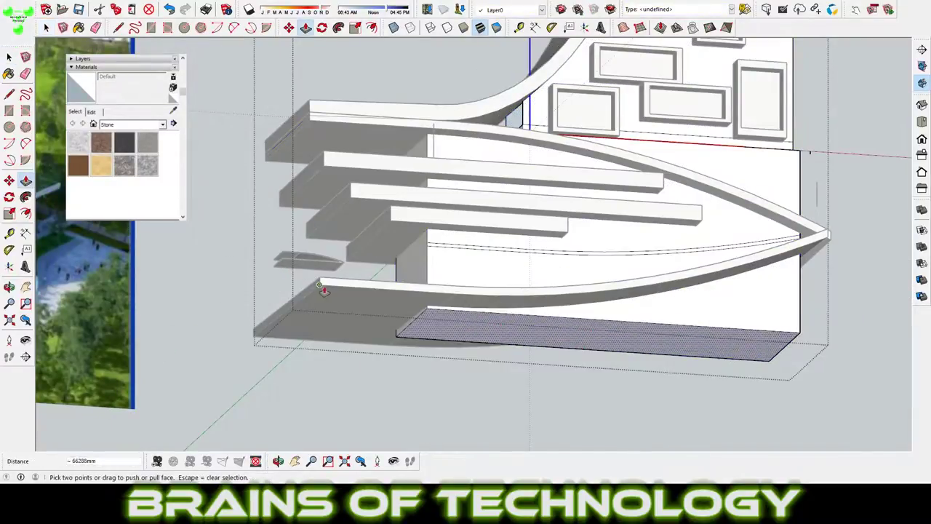
pyautogui.moveTo(628, 333)
pyautogui.mouseDown(button='middle')
pyautogui.moveTo(703, 327)
pyautogui.moveTo(728, 161)
pyautogui.mouseUp(button='middle')
# Step: Move a window down onto the base
pyautogui.press('m')
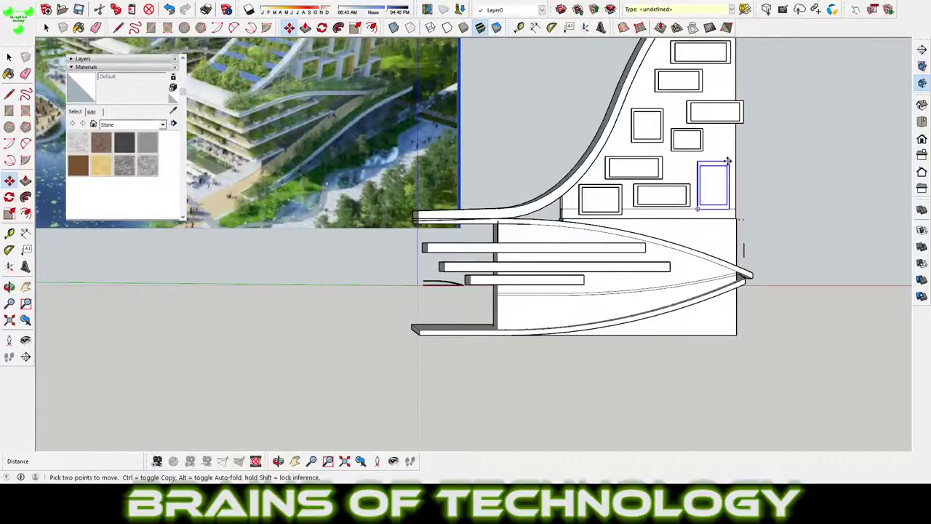
pyautogui.scroll(4, 742, 270)
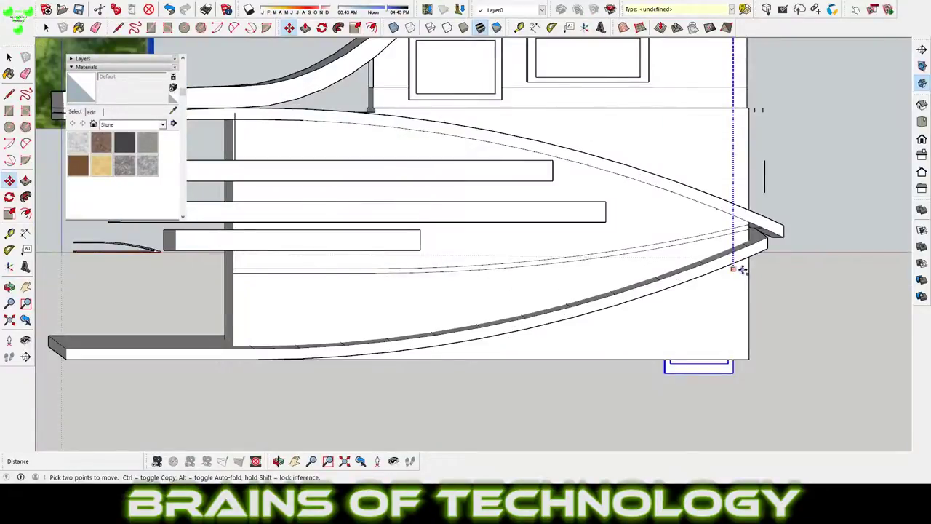
pyautogui.moveTo(742, 270)
pyautogui.mouseDown(button='middle')
pyautogui.moveTo(775, 328)
pyautogui.moveTo(513, 334)
pyautogui.mouseUp(button='middle')
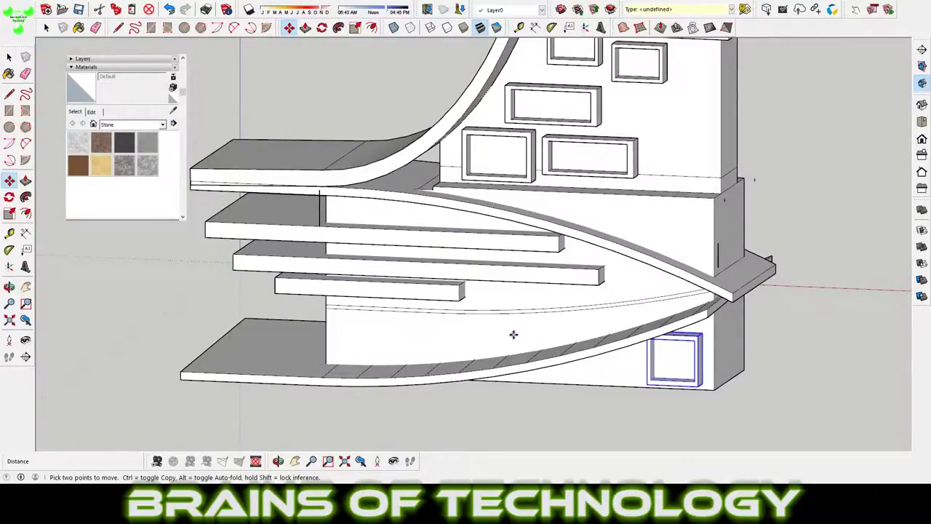
# Step: Raise a podium shelf to a new height and stretch it 2.50 times its length
pyautogui.moveTo(513, 334); pyautogui.dragTo(520, 266, button='middle')
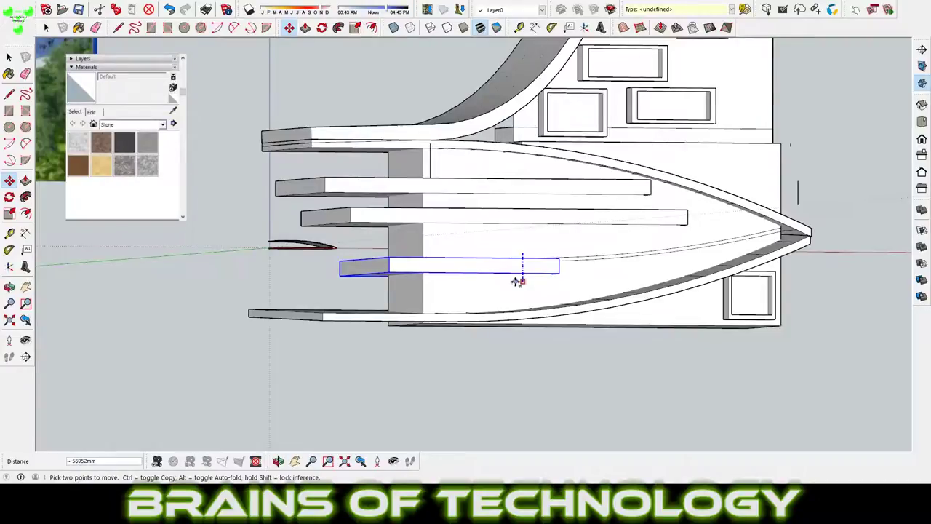
pyautogui.click(513, 218)
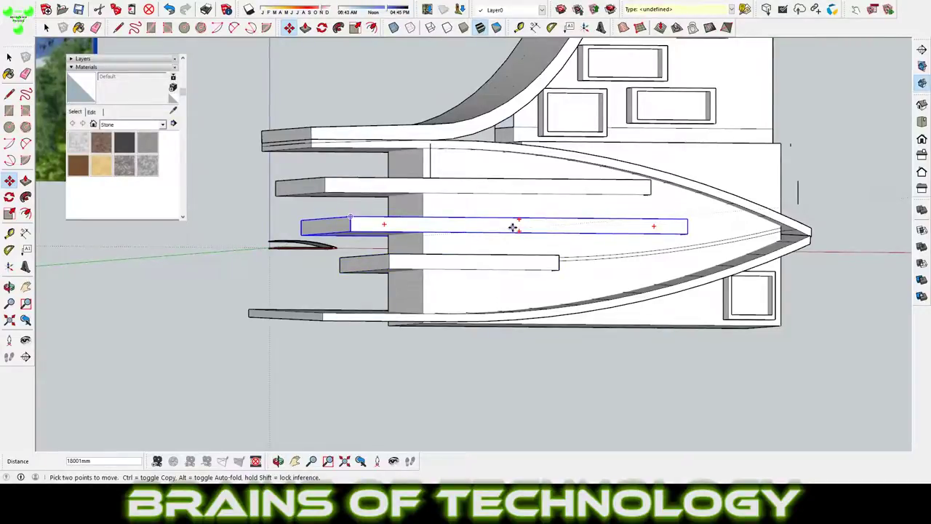
pyautogui.moveTo(510, 229)
pyautogui.mouseDown(button='middle')
pyautogui.moveTo(563, 252)
pyautogui.moveTo(540, 312)
pyautogui.moveTo(499, 302)
pyautogui.mouseUp(button='middle')
pyautogui.press('s')
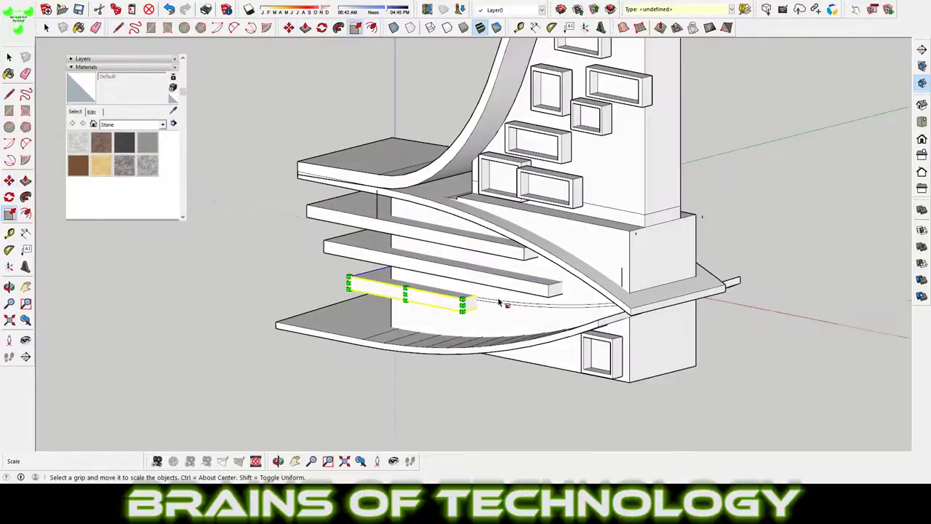
pyautogui.moveTo(499, 302); pyautogui.dragTo(746, 343)
pyautogui.scroll(2, 745, 344)
pyautogui.moveTo(746, 344)
pyautogui.mouseDown(button='middle')
pyautogui.moveTo(491, 287)
pyautogui.moveTo(461, 241)
pyautogui.mouseUp(button='middle')
pyautogui.moveTo(545, 308)
pyautogui.mouseDown(button='middle')
pyautogui.moveTo(478, 287)
pyautogui.moveTo(509, 306)
pyautogui.moveTo(658, 289)
pyautogui.moveTo(565, 270)
pyautogui.moveTo(551, 233)
pyautogui.moveTo(614, 224)
pyautogui.moveTo(580, 230)
pyautogui.mouseUp(button='middle')
pyautogui.press('space')
pyautogui.click(684, 349)
pyautogui.scroll(-3, 457, 295)
pyautogui.scroll(-3, 593, 230)
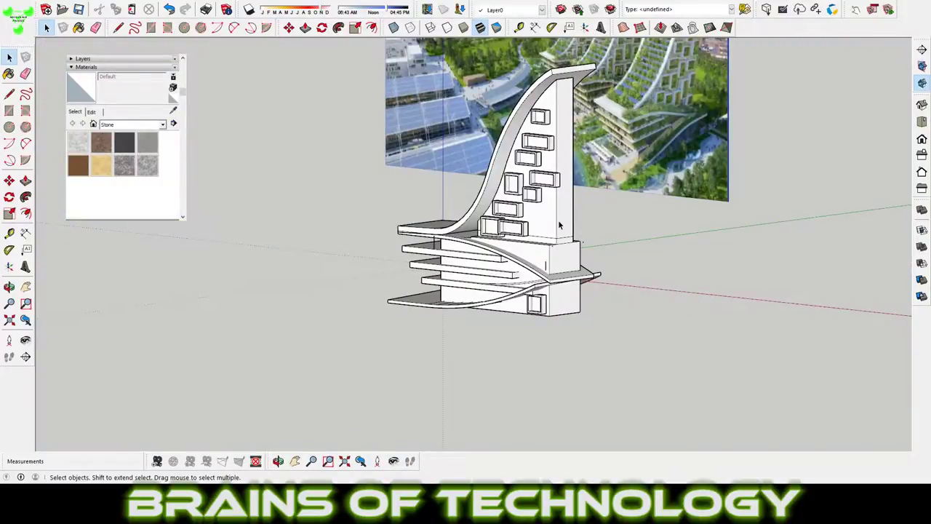
# Step: Select the whole building and begin stretching it horizontally
pyautogui.click(559, 220)
pyautogui.moveTo(558, 220); pyautogui.dragTo(405, 69, button='middle')
pyautogui.press('s')
pyautogui.moveTo(602, 198); pyautogui.dragTo(653, 199)
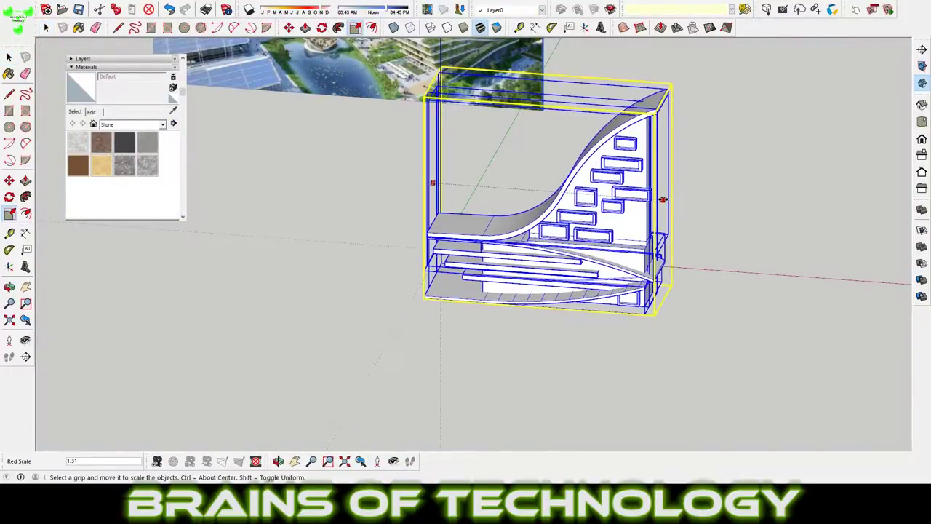
pyautogui.press('space')
# Step: Box-select the building's base and stretch it to the right
pyautogui.moveTo(653, 199); pyautogui.dragTo(553, 219, button='middle')
pyautogui.moveTo(410, 208); pyautogui.dragTo(636, 322)
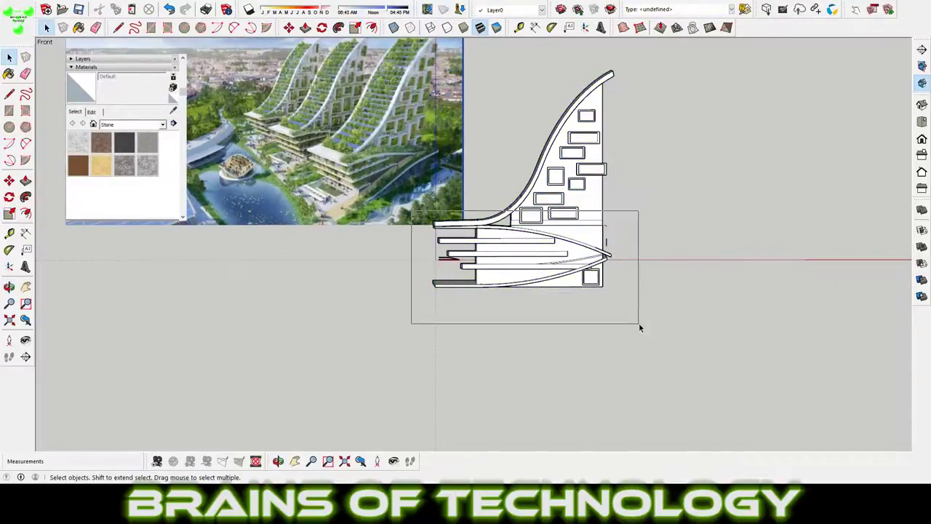
pyautogui.press('s')
pyautogui.moveTo(637, 323); pyautogui.dragTo(554, 270, button='middle')
pyautogui.moveTo(554, 270); pyautogui.dragTo(597, 271)
pyautogui.moveTo(597, 270); pyautogui.dragTo(569, 271, button='middle')
pyautogui.press('space')
pyautogui.scroll(3, 570, 271)
# Step: Widen the building 1.73 times along the red axis, cancelling the extra stretch toward 2.00
pyautogui.press('s')
pyautogui.moveTo(640, 175); pyautogui.dragTo(699, 153)
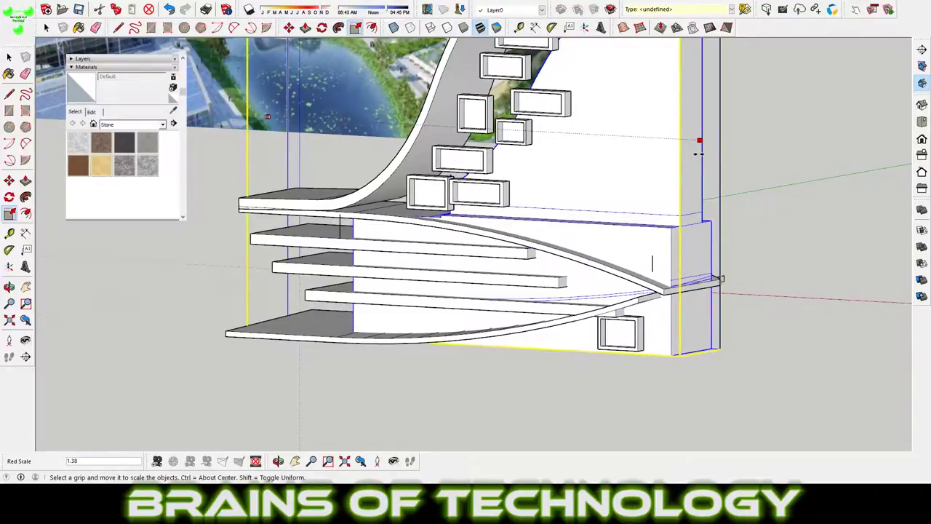
pyautogui.moveTo(698, 152); pyautogui.dragTo(754, 228)
pyautogui.scroll(-3, 754, 228)
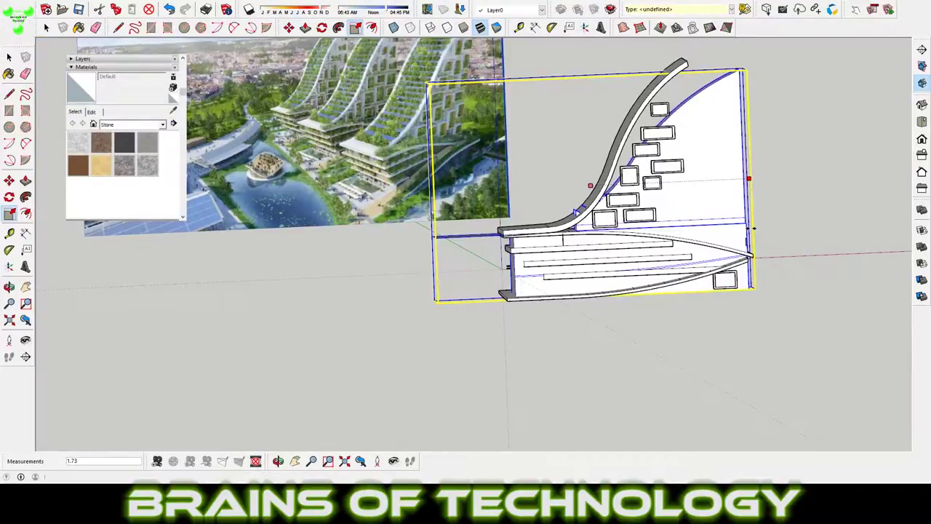
pyautogui.moveTo(753, 228)
pyautogui.keyDown('ctrl'); pyautogui.mouseDown()
pyautogui.moveTo(784, 228)
pyautogui.moveTo(705, 152)
pyautogui.moveTo(756, 182)
pyautogui.mouseUp(); pyautogui.keyUp('ctrl')
pyautogui.press('Escape')
pyautogui.moveTo(757, 182); pyautogui.dragTo(628, 209, button='middle')
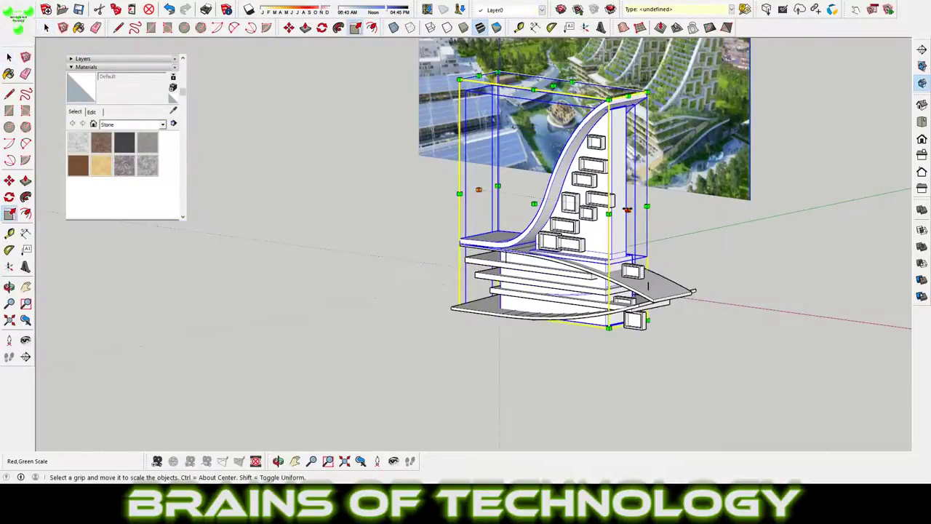
pyautogui.moveTo(627, 210); pyautogui.dragTo(393, 189, button='middle')
pyautogui.press('space')
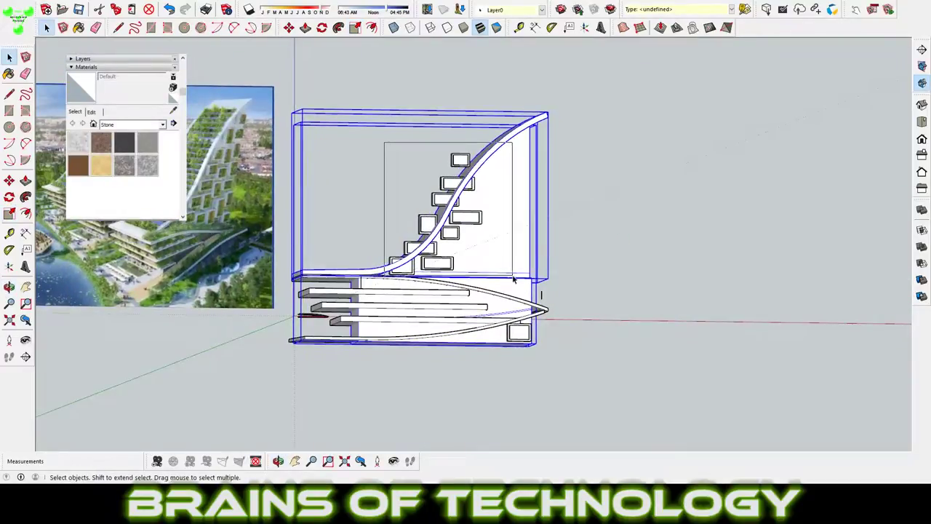
# Step: Select the window frames and pick them up with the Move tool
pyautogui.click(513, 278)
pyautogui.moveTo(498, 252)
pyautogui.mouseDown(button='middle')
pyautogui.moveTo(493, 262)
pyautogui.moveTo(565, 243)
pyautogui.moveTo(558, 256)
pyautogui.moveTo(568, 233)
pyautogui.mouseUp(button='middle')
pyautogui.press('m')
pyautogui.scroll(3, 495, 244)
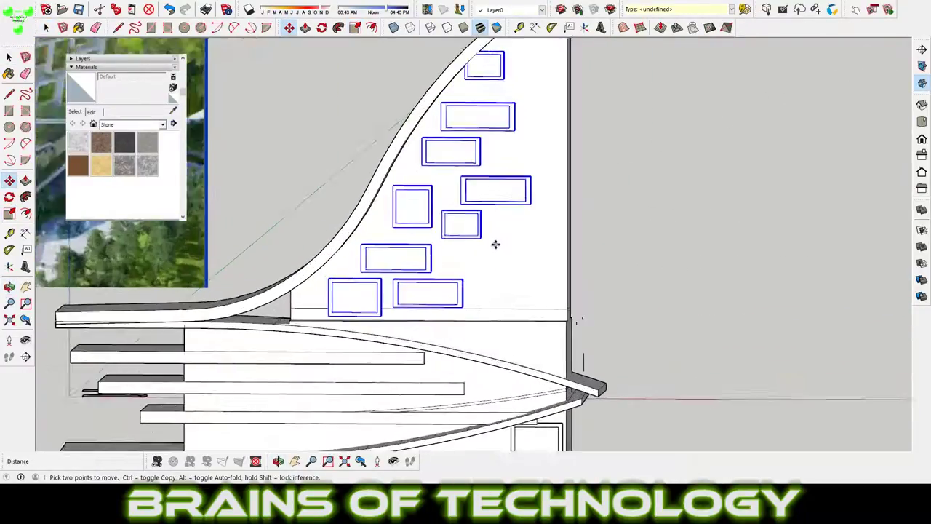
# Step: Select two window frames on the wall and start moving them
pyautogui.moveTo(495, 245); pyautogui.dragTo(446, 253, button='middle')
pyautogui.press('space')
pyautogui.click(543, 182)
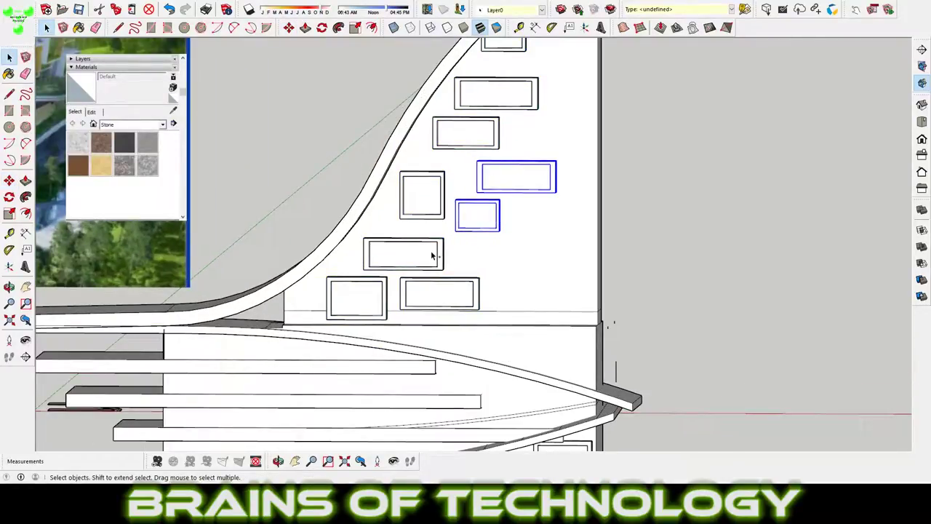
pyautogui.keyDown('shift'); pyautogui.click(463, 284); pyautogui.keyUp('shift')
pyautogui.scroll(-3, 463, 285)
pyautogui.press('m')
pyautogui.click(473, 262)
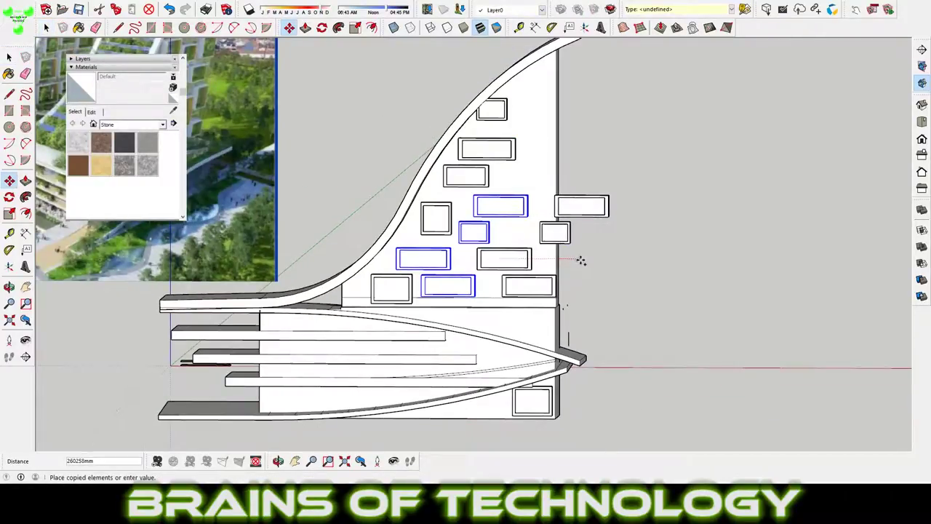
pyautogui.scroll(3, 575, 260)
# Step: Move a single window frame to a new spot at the wall edge
pyautogui.press('space')
pyautogui.click(510, 265)
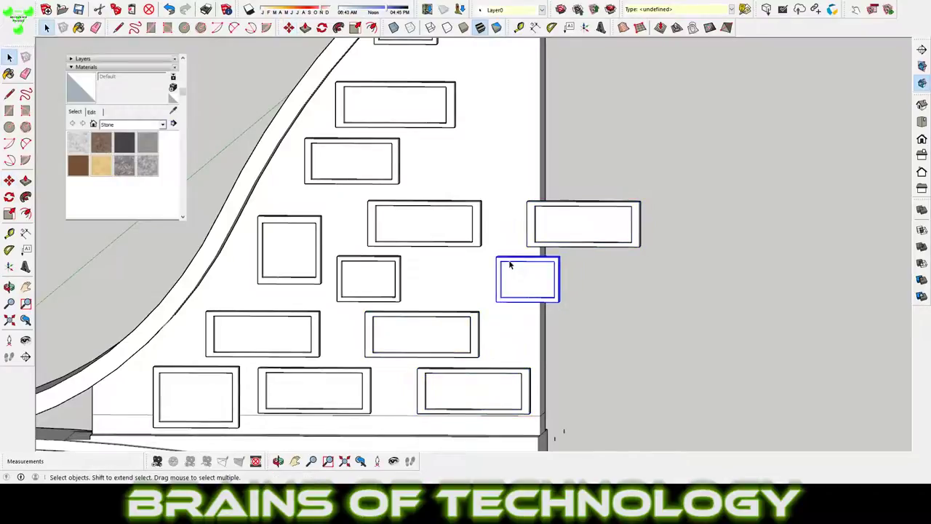
pyautogui.press('m')
pyautogui.click(523, 275)
pyautogui.scroll(-3, 465, 315)
pyautogui.click(468, 317)
pyautogui.click(431, 283)
# Step: Rotate that window frame upright and place a copy of it
pyautogui.press('q')
pyautogui.click(431, 282)
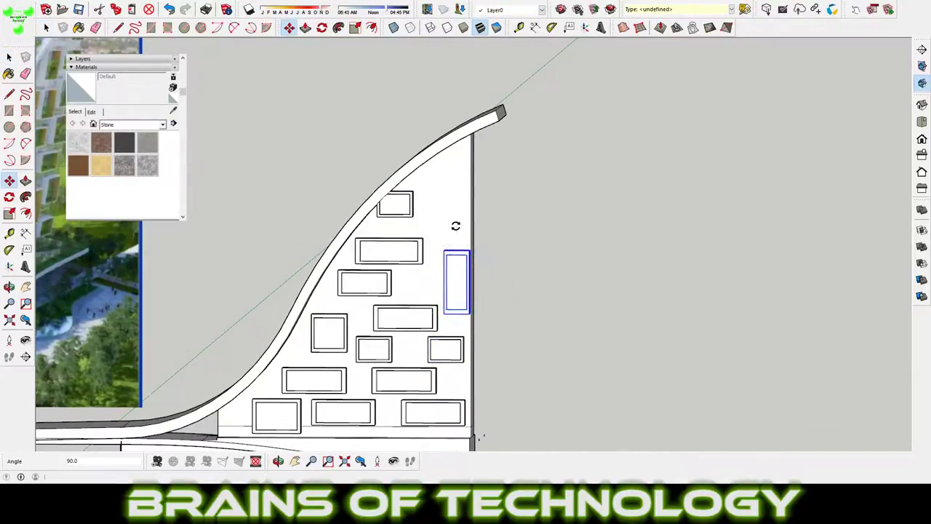
pyautogui.scroll(2, 417, 266)
pyautogui.press('m')
pyautogui.click(437, 285)
pyautogui.press('ctrl')
# Step: Shift the small top window frame up and to the right
pyautogui.scroll(2, 415, 214)
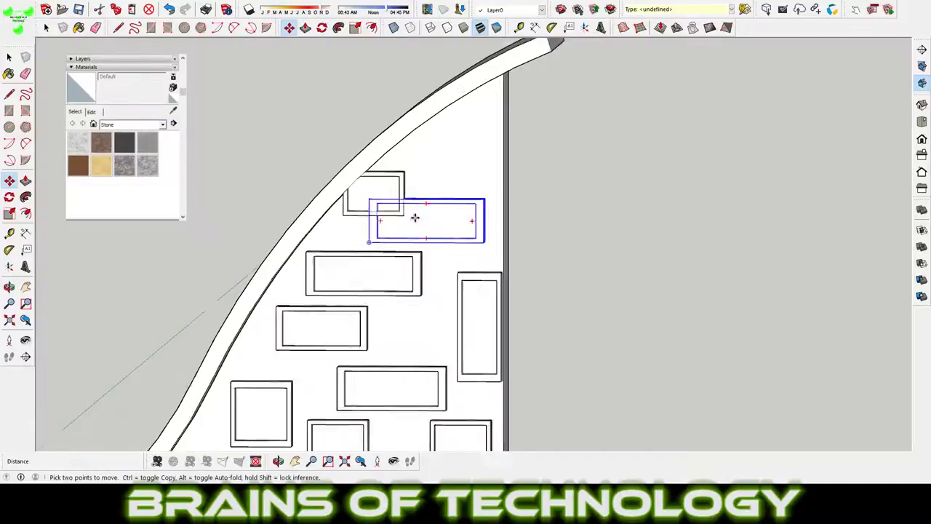
pyautogui.scroll(1, 412, 168)
pyautogui.click(412, 168)
pyautogui.click(406, 187)
# Step: Orbit out to view the whole tower beside the reference image
pyautogui.moveTo(484, 172); pyautogui.dragTo(717, 233, button='middle')
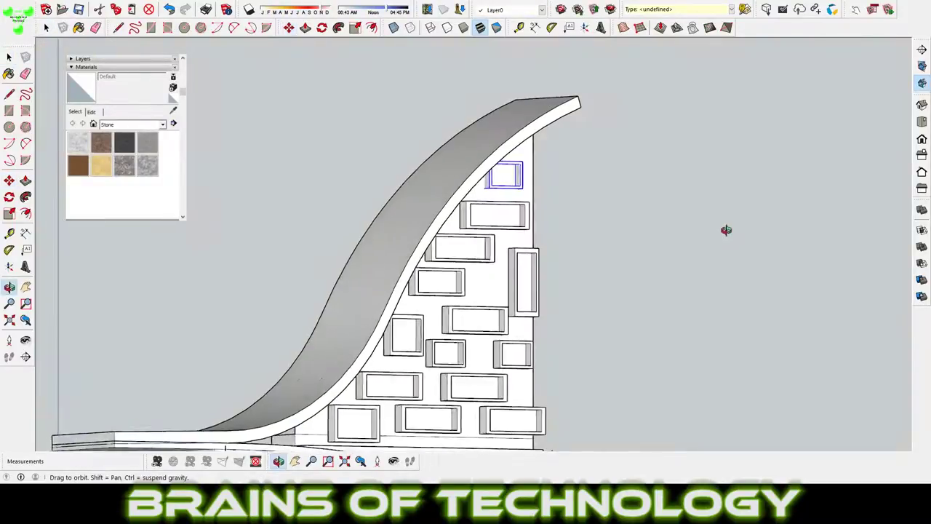
pyautogui.scroll(-3, 678, 291)
pyautogui.moveTo(677, 291)
pyautogui.mouseDown(button='middle')
pyautogui.moveTo(633, 395)
pyautogui.moveTo(780, 353)
pyautogui.moveTo(519, 205)
pyautogui.mouseUp(button='middle')
pyautogui.press('space')
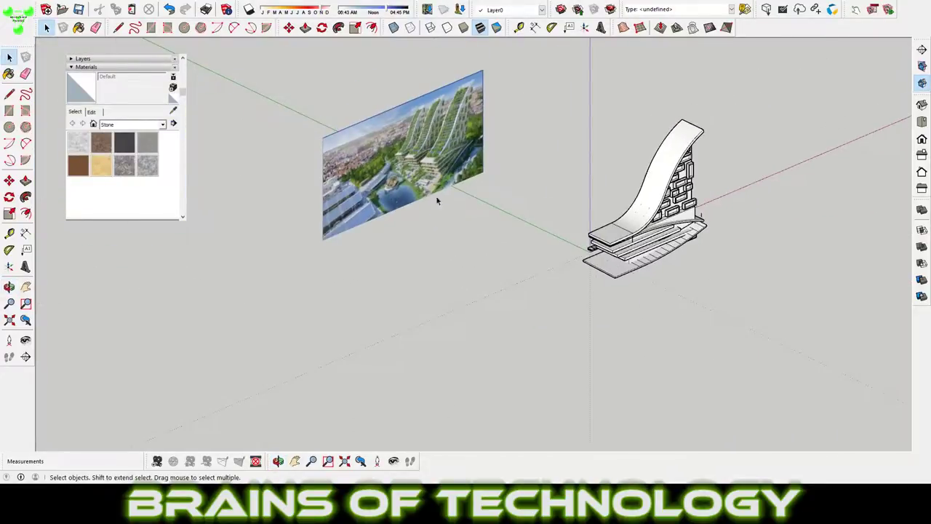
pyautogui.scroll(5, 664, 356)
pyautogui.moveTo(618, 218)
pyautogui.mouseDown(button='middle')
pyautogui.moveTo(654, 183)
pyautogui.moveTo(561, 266)
pyautogui.mouseUp(button='middle')
# Step: Box-select the small object at the lower stair near the building base
pyautogui.press('e')
pyautogui.scroll(3, 291, 273)
pyautogui.scroll(3, 401, 266)
pyautogui.scroll(3, 476, 265)
pyautogui.press('space')
pyautogui.moveTo(312, 214); pyautogui.dragTo(514, 308)
pyautogui.scroll(-6, 514, 308)
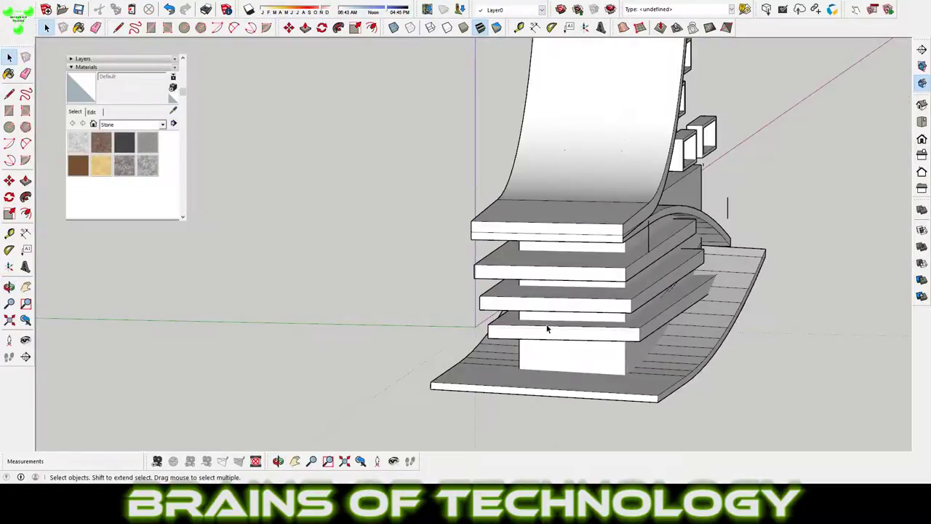
pyautogui.scroll(-5, 729, 207)
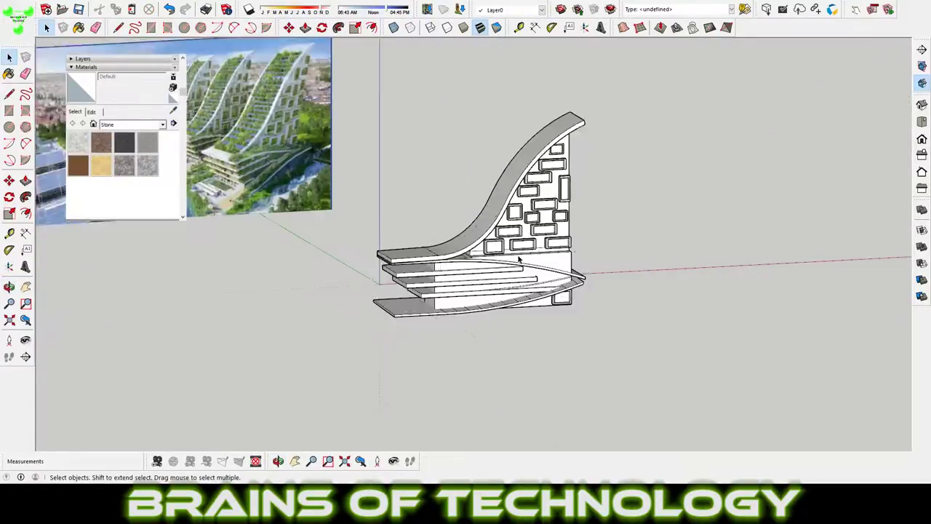
pyautogui.scroll(-2, 510, 300)
pyautogui.scroll(3, 509, 300)
# Step: Orbit to inspect the stacked podium slabs from a wider side view
pyautogui.moveTo(405, 370)
pyautogui.mouseDown(button='middle')
pyautogui.moveTo(430, 274)
pyautogui.moveTo(547, 368)
pyautogui.moveTo(399, 297)
pyautogui.mouseUp(button='middle')
pyautogui.scroll(-3, 399, 297)
pyautogui.moveTo(434, 187)
pyautogui.mouseDown(button='middle')
pyautogui.moveTo(323, 216)
pyautogui.moveTo(595, 191)
pyautogui.mouseUp(button='middle')
pyautogui.scroll(2, 299, 318)
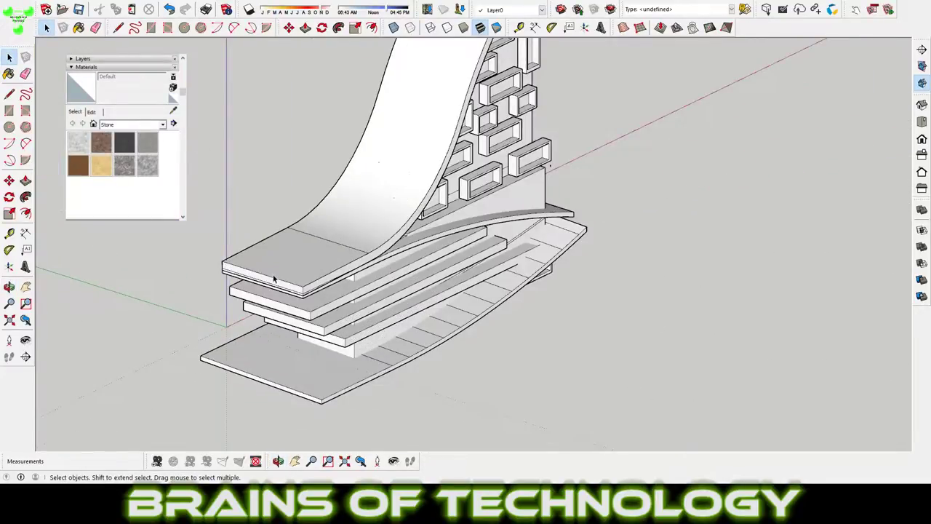
# Step: Draw a thin rectangle on the top podium slab and move it clear
pyautogui.press('r')
pyautogui.click(314, 279)
pyautogui.keyDown('shift'); pyautogui.moveTo(314, 279); pyautogui.dragTo(455, 305, button='middle'); pyautogui.keyUp('shift')
pyautogui.press('space')
pyautogui.click(408, 297)
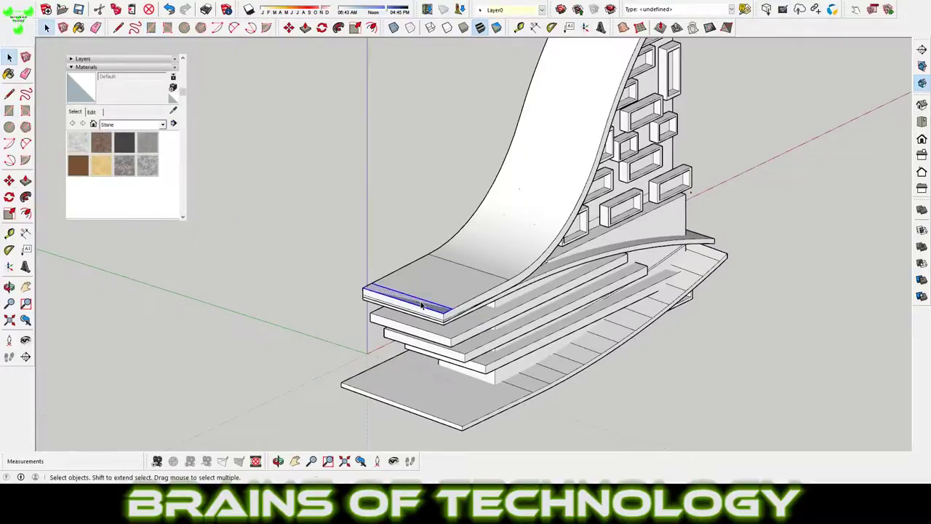
pyautogui.press('m')
pyautogui.click(429, 298)
pyautogui.scroll(3, 754, 410)
pyautogui.scroll(3, 462, 337)
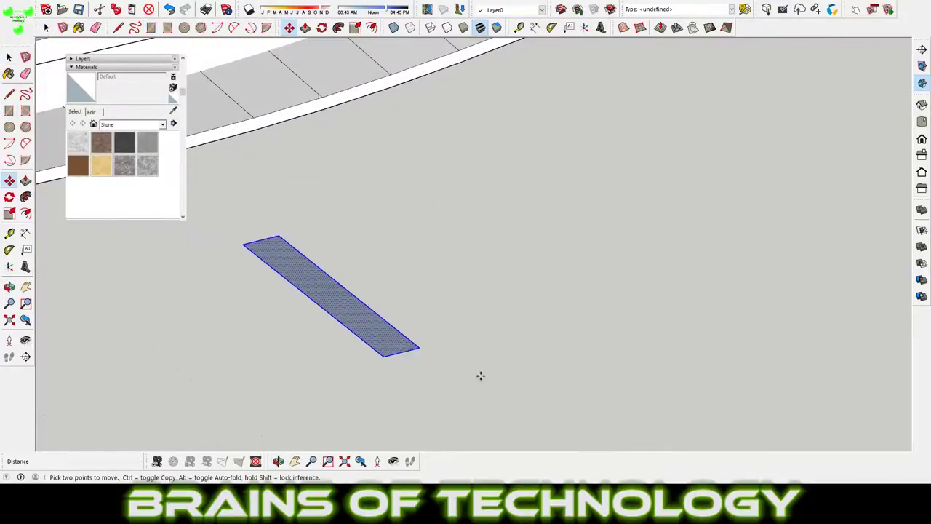
pyautogui.scroll(3, 350, 304)
# Step: Rotate the thin rectangle beside the slabs
pyautogui.press('q')
pyautogui.click(370, 283)
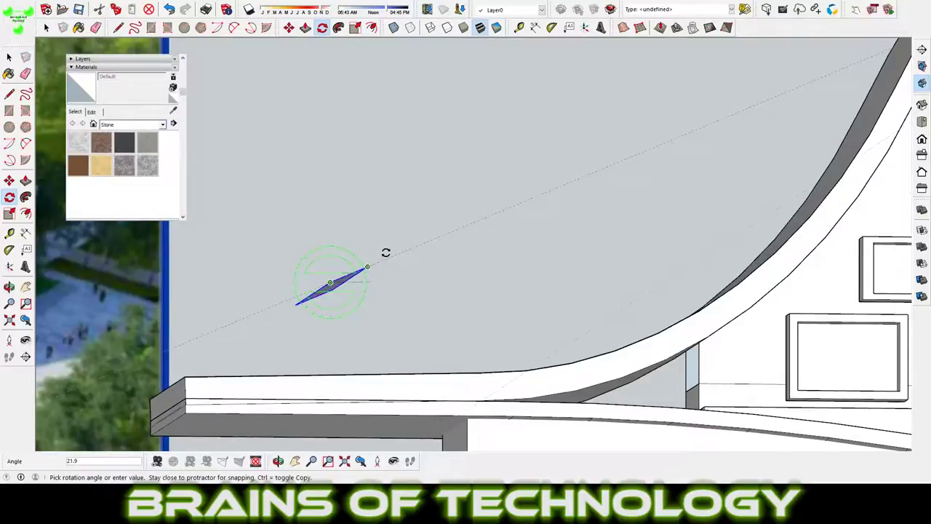
pyautogui.click(385, 252)
pyautogui.scroll(-5, 364, 306)
pyautogui.moveTo(364, 306); pyautogui.dragTo(389, 369, button='middle')
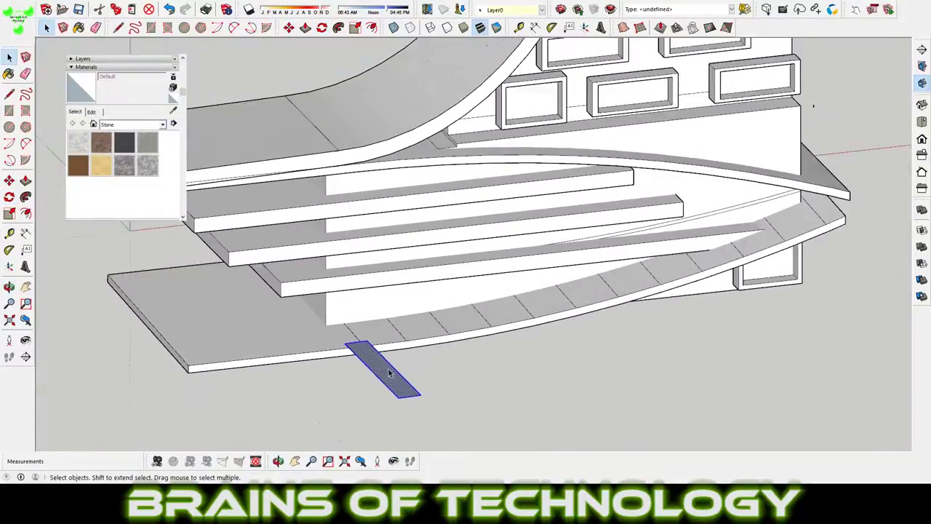
# Step: Offset the rectangle's edge inward and push/pull the border into a hollow box
pyautogui.press('f')
pyautogui.click(395, 394)
pyautogui.scroll(2, 395, 394)
pyautogui.press('p')
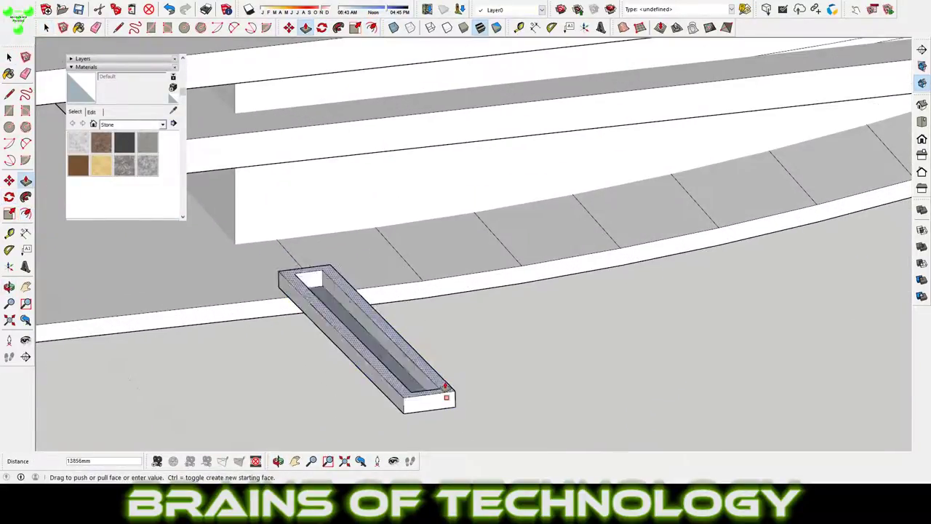
pyautogui.moveTo(441, 395); pyautogui.dragTo(445, 375)
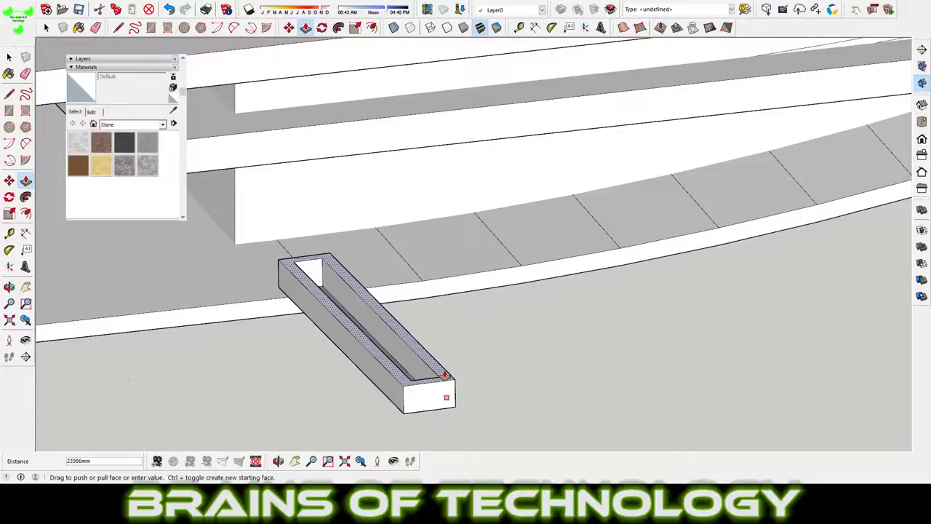
pyautogui.scroll(3, 445, 375)
# Step: Tilt the hollow box 45° about its corner, checking in front view
pyautogui.press('q')
pyautogui.click(390, 384)
pyautogui.click(465, 375)
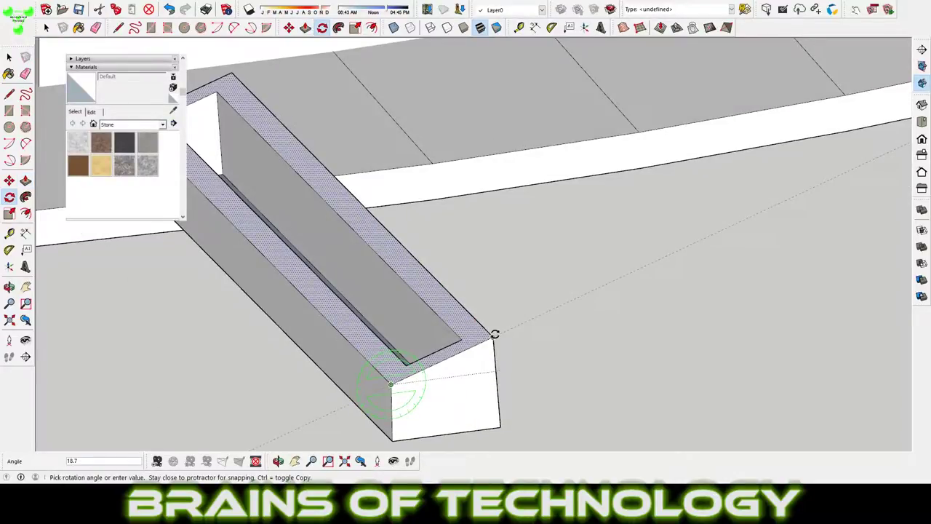
pyautogui.press('F4')
pyautogui.click(413, 187)
pyautogui.moveTo(413, 187)
pyautogui.mouseDown(button='middle')
pyautogui.moveTo(470, 308)
pyautogui.moveTo(385, 291)
pyautogui.mouseUp(button='middle')
# Step: Select the hollow box, then clear the selection and view the whole curved wall
pyautogui.press('space')
pyautogui.click(379, 353)
pyautogui.scroll(2, 377, 355)
pyautogui.scroll(2, 376, 356)
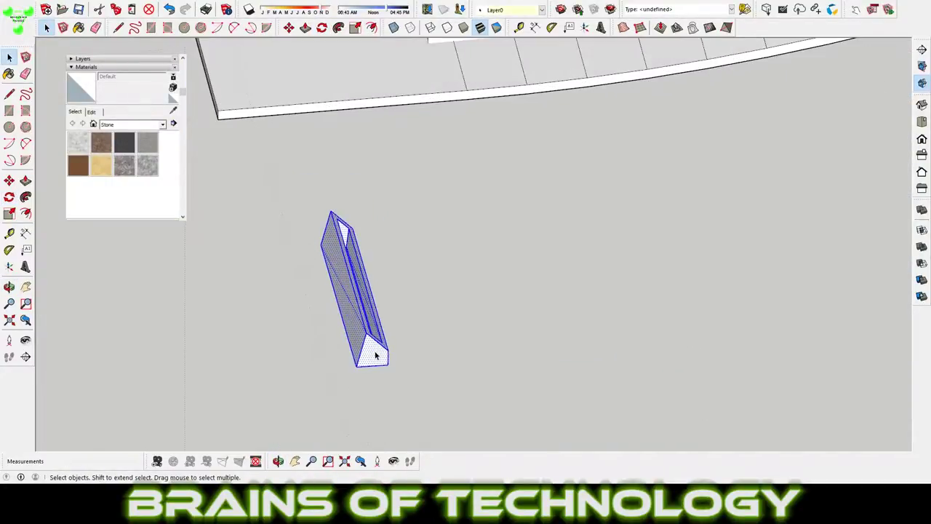
pyautogui.scroll(-2, 376, 355)
pyautogui.click(321, 273)
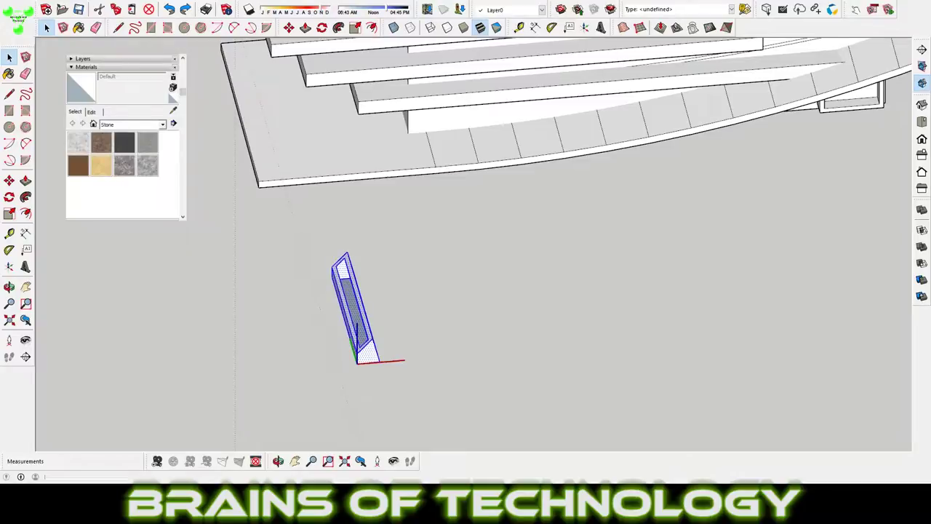
pyautogui.moveTo(411, 403); pyautogui.dragTo(366, 324, button='middle')
# Step: Place three copies of the hollow box along the lower part of the curve
pyautogui.press('m')
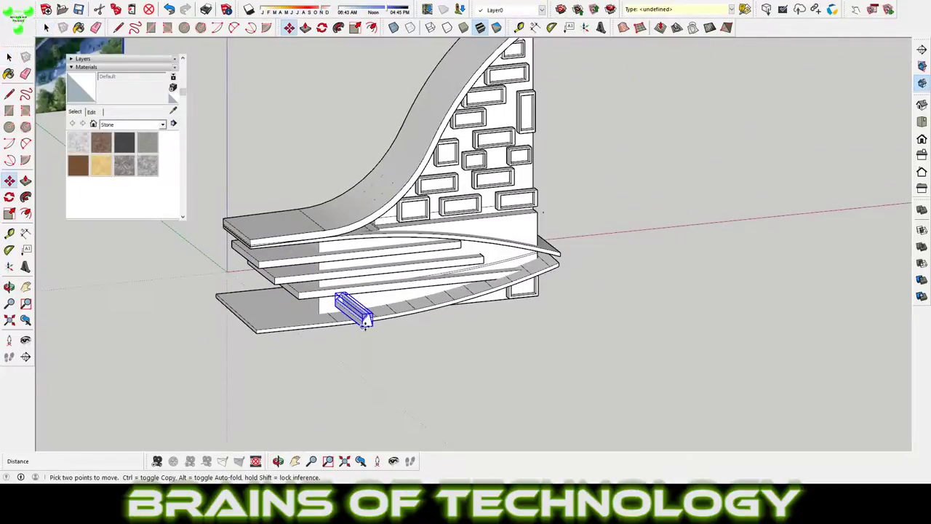
pyautogui.click(366, 324)
pyautogui.scroll(3, 331, 218)
pyautogui.scroll(1, 339, 241)
pyautogui.scroll(-1, 322, 291)
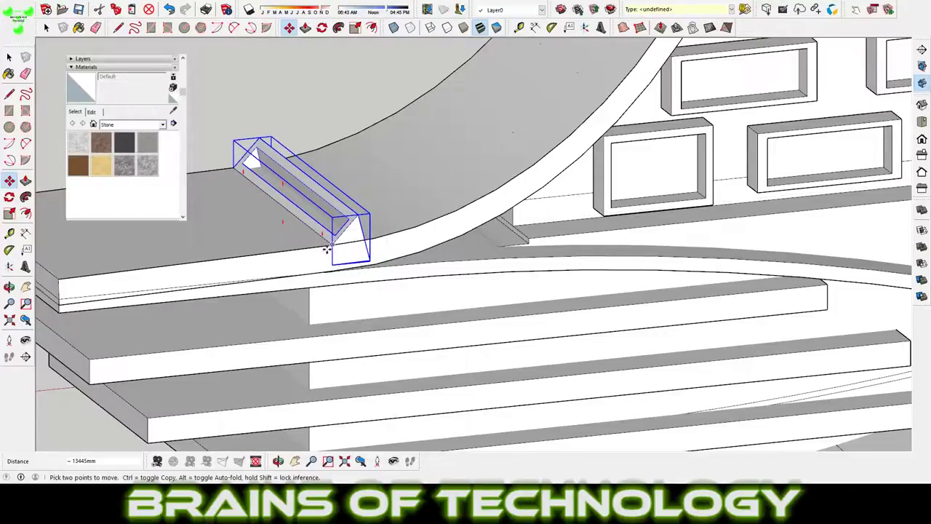
pyautogui.click(333, 245)
pyautogui.click(430, 233)
pyautogui.moveTo(430, 233)
pyautogui.mouseDown(button='middle')
pyautogui.moveTo(399, 246)
pyautogui.moveTo(360, 193)
pyautogui.moveTo(367, 211)
pyautogui.moveTo(47, 211)
pyautogui.moveTo(260, 284)
pyautogui.moveTo(240, 310)
pyautogui.moveTo(247, 291)
pyautogui.mouseUp(button='middle')
pyautogui.click(401, 217)
# Step: Copy more boxes up the curve, rotating one to follow the curve
pyautogui.scroll(3, 247, 291)
pyautogui.scroll(2, 271, 297)
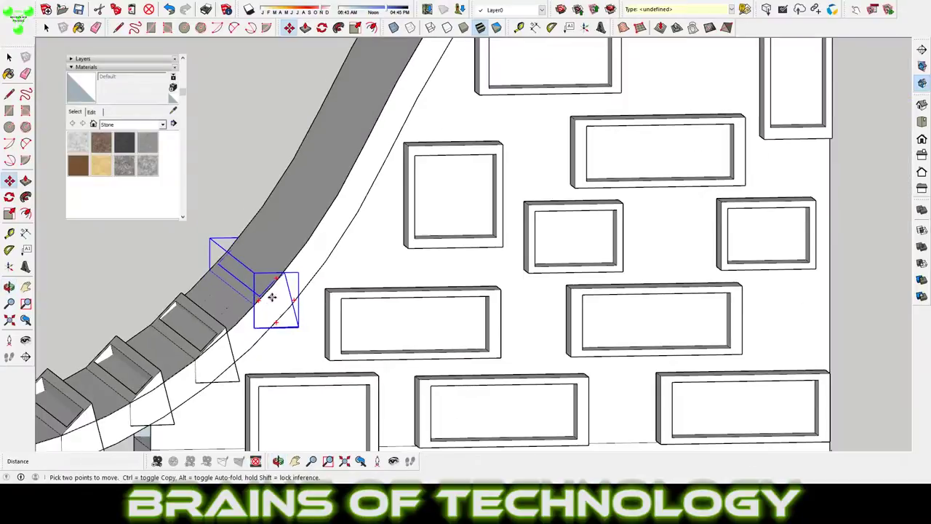
pyautogui.press('m')
pyautogui.click(267, 308)
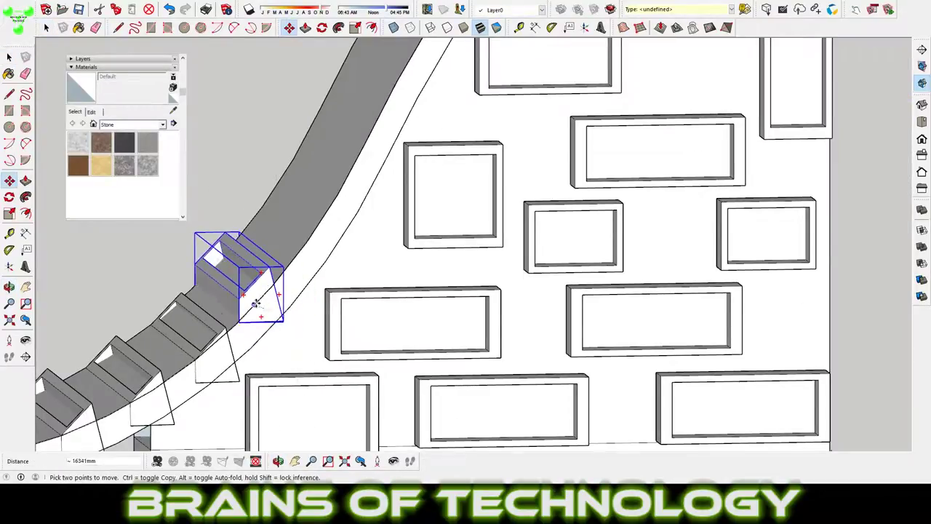
pyautogui.press('ctrl')
pyautogui.click(323, 223)
pyautogui.click(311, 241)
pyautogui.click(372, 160)
pyautogui.click(379, 158)
# Step: Pick up another box for copying and orbit around the curved wall
pyautogui.press('m')
pyautogui.moveTo(386, 170); pyautogui.dragTo(251, 291, button='middle')
pyautogui.press('ctrl')
pyautogui.click(254, 290)
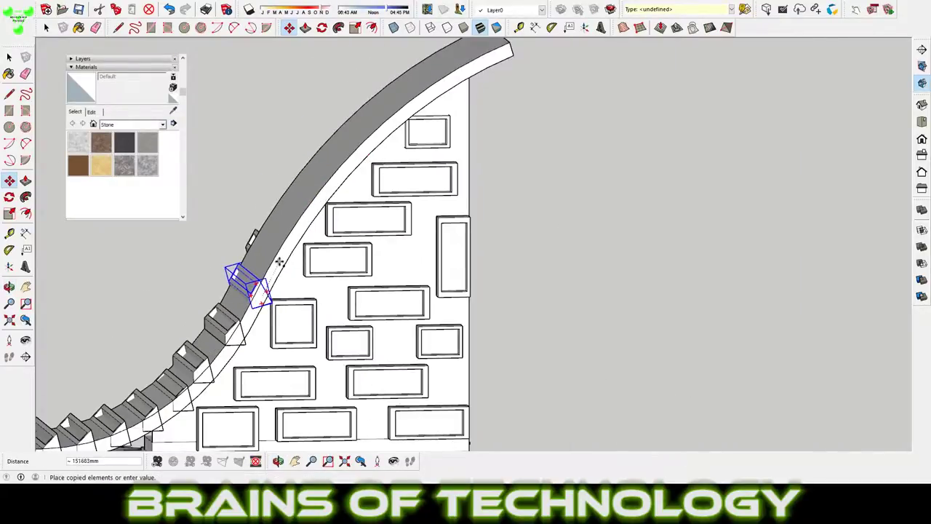
pyautogui.scroll(5, 260, 281)
pyautogui.moveTo(461, 242)
pyautogui.mouseDown(button='middle')
pyautogui.moveTo(659, 308)
pyautogui.moveTo(382, 315)
pyautogui.mouseUp(button='middle')
# Step: Copy the newly placed box further up the wall
pyautogui.click(387, 333)
pyautogui.press('space')
pyautogui.press('m')
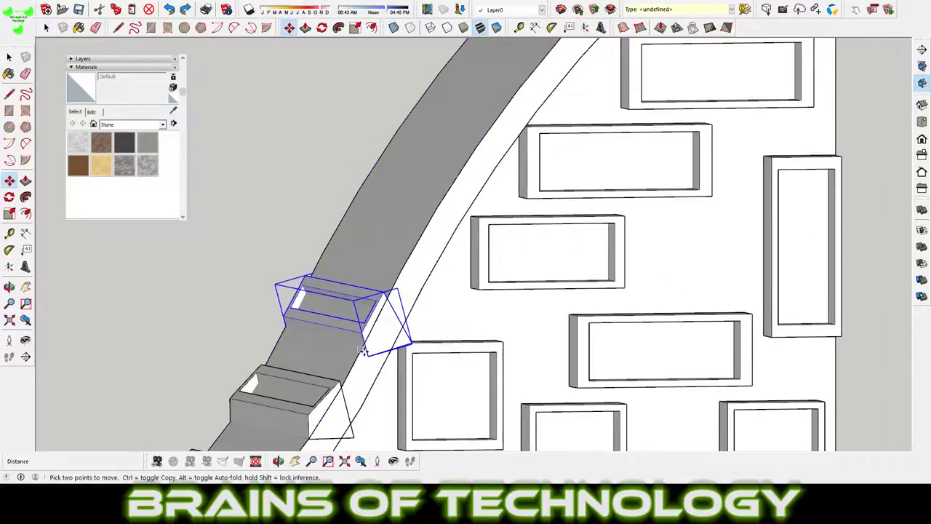
pyautogui.press('ctrl')
pyautogui.click(387, 332)
pyautogui.click(400, 270)
pyautogui.press('ctrl')
pyautogui.click(399, 270)
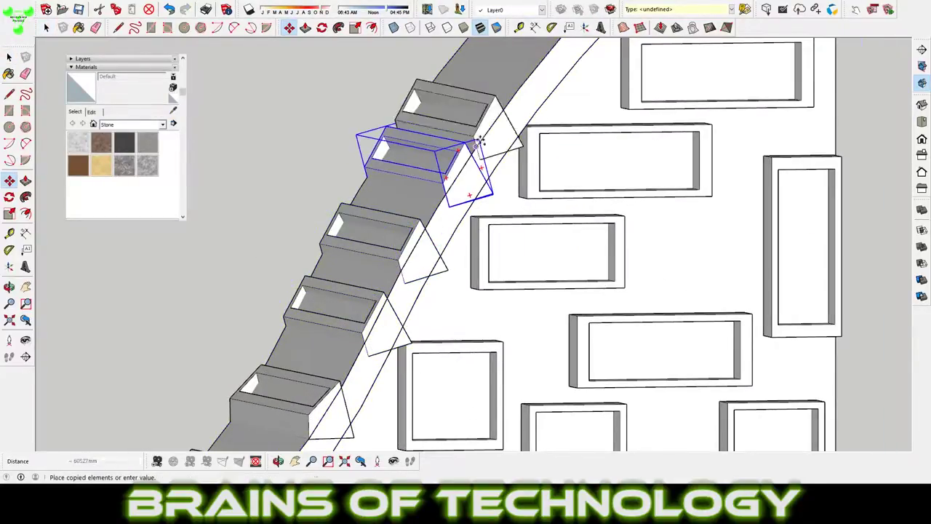
# Step: Place the last fin copies near the top of the wall and view the row
pyautogui.moveTo(437, 182); pyautogui.dragTo(342, 320, button='middle')
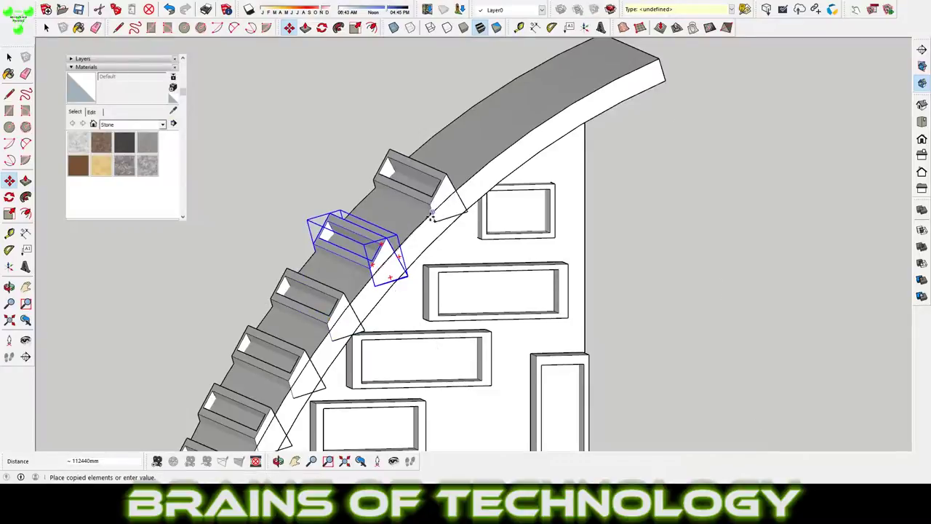
pyautogui.click(465, 169)
pyautogui.press('ctrl')
pyautogui.click(434, 218)
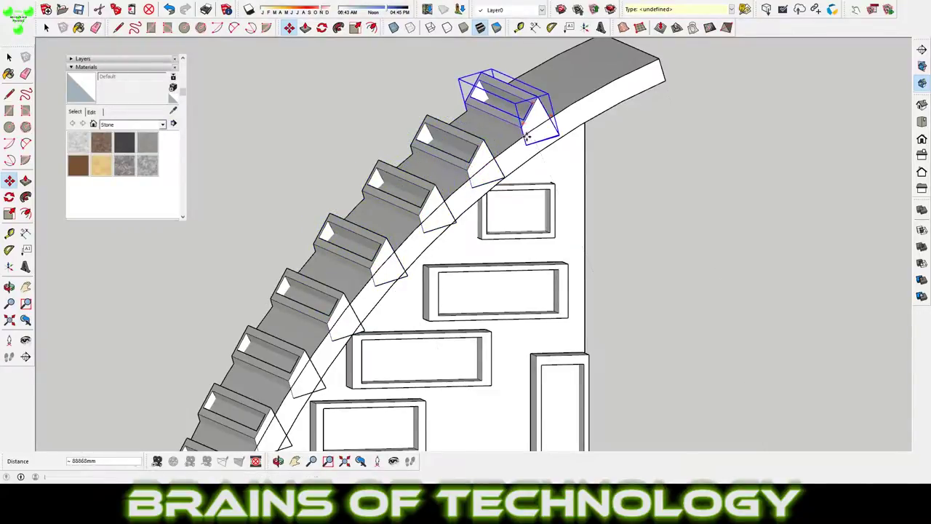
pyautogui.click(567, 95)
pyautogui.moveTo(568, 95)
pyautogui.mouseDown(button='middle')
pyautogui.moveTo(355, 414)
pyautogui.moveTo(437, 240)
pyautogui.mouseUp(button='middle')
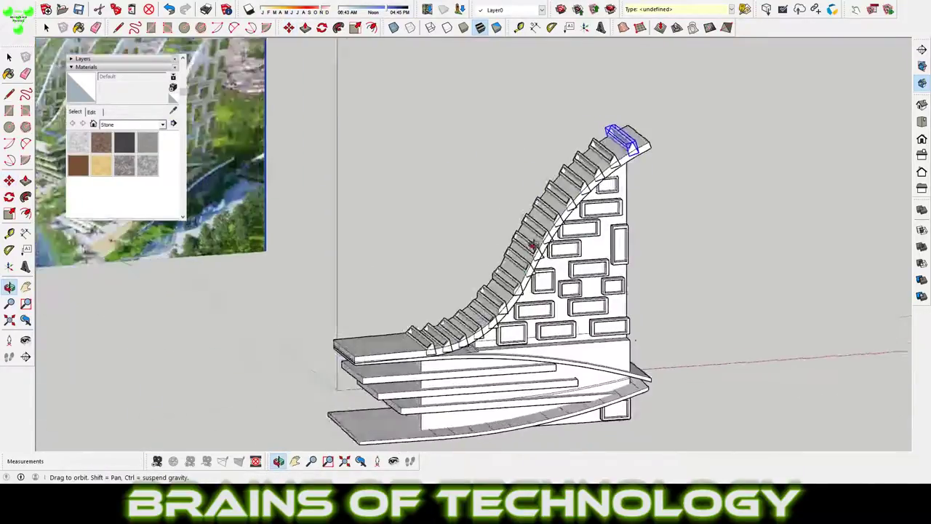
# Step: Compare the model against the reference image and scale the wall slightly narrower
pyautogui.scroll(5, 505, 281)
pyautogui.scroll(-3, 518, 317)
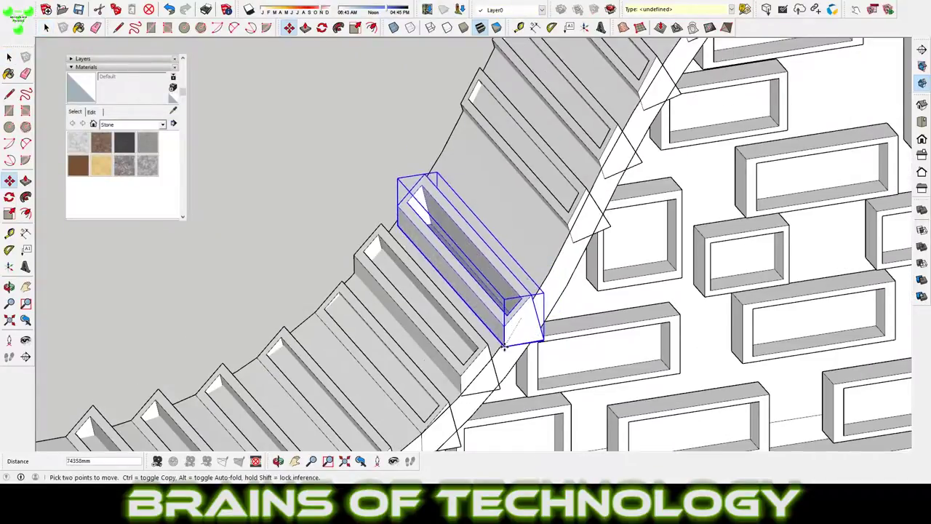
pyautogui.scroll(4, 510, 306)
pyautogui.scroll(-1, 437, 245)
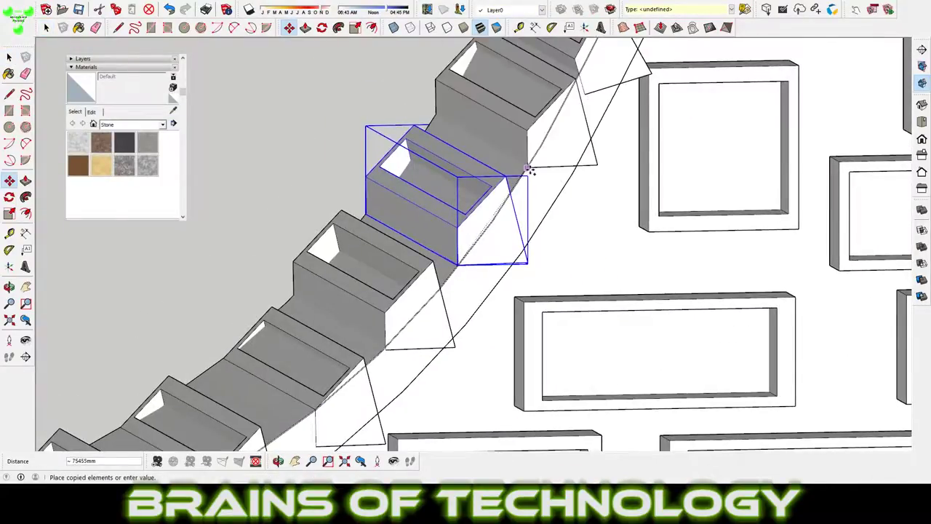
pyautogui.scroll(-5, 458, 266)
pyautogui.scroll(-4, 480, 262)
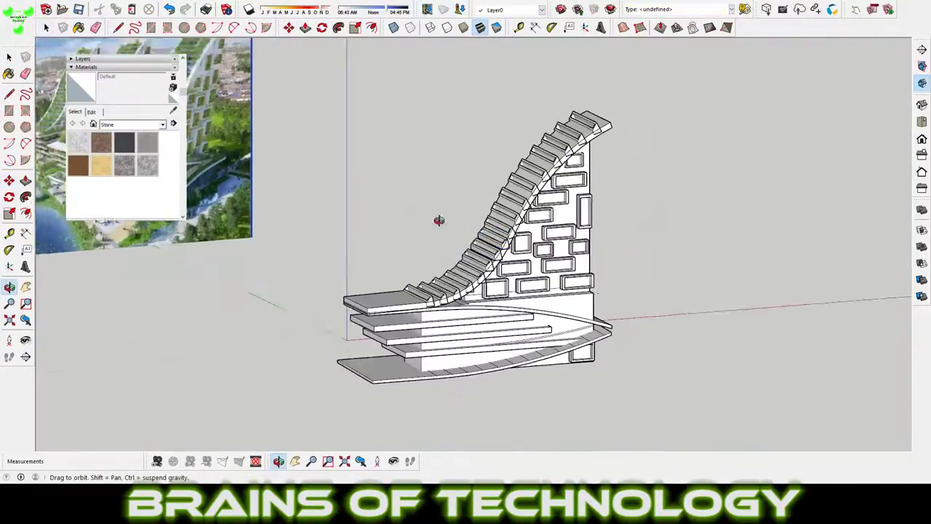
pyautogui.moveTo(502, 244); pyautogui.dragTo(426, 253, button='middle')
pyautogui.press('space')
pyautogui.scroll(4, 426, 253)
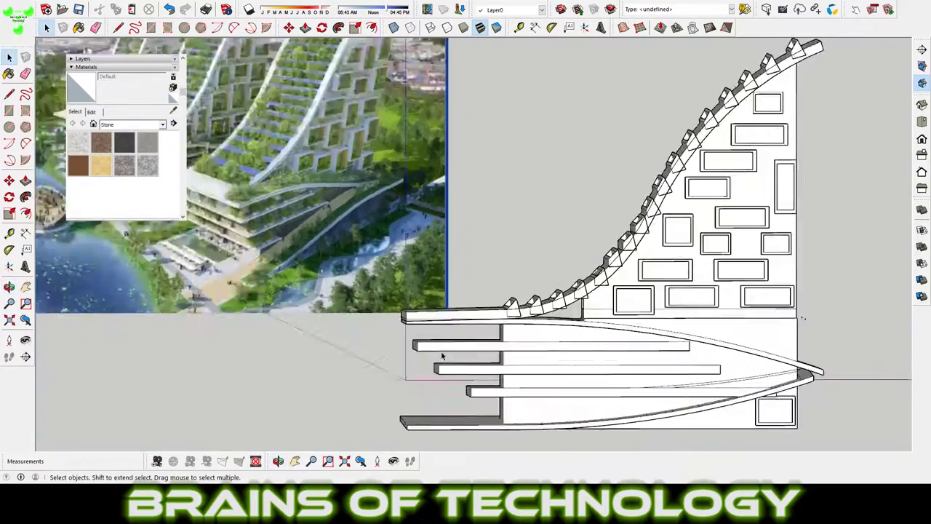
pyautogui.click(553, 182)
pyautogui.press('s')
pyautogui.click(424, 131)
pyautogui.click(465, 134)
pyautogui.press('space')
# Step: Extend the top slab's end face and draw a dividing line across its top
pyautogui.scroll(3, 436, 270)
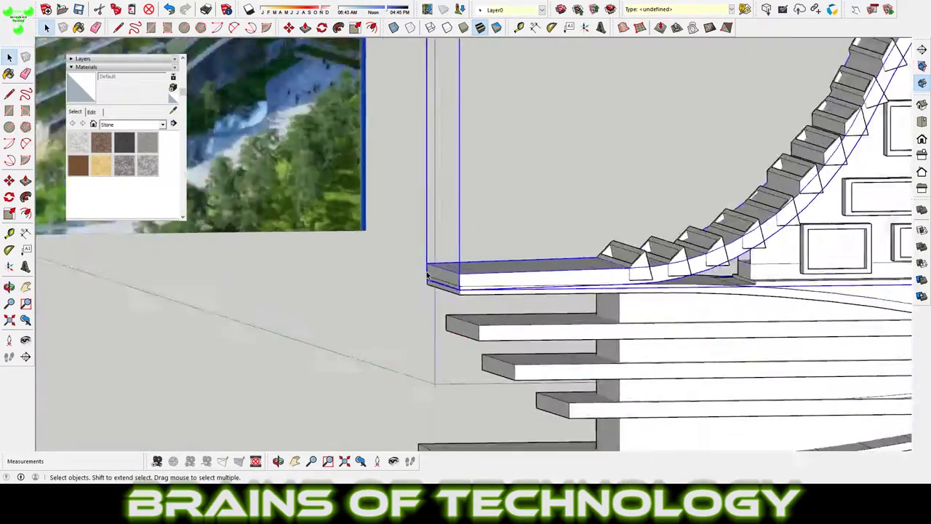
pyautogui.scroll(-3, 422, 273)
pyautogui.scroll(-2, 364, 339)
pyautogui.scroll(2, 452, 284)
pyautogui.scroll(5, 452, 283)
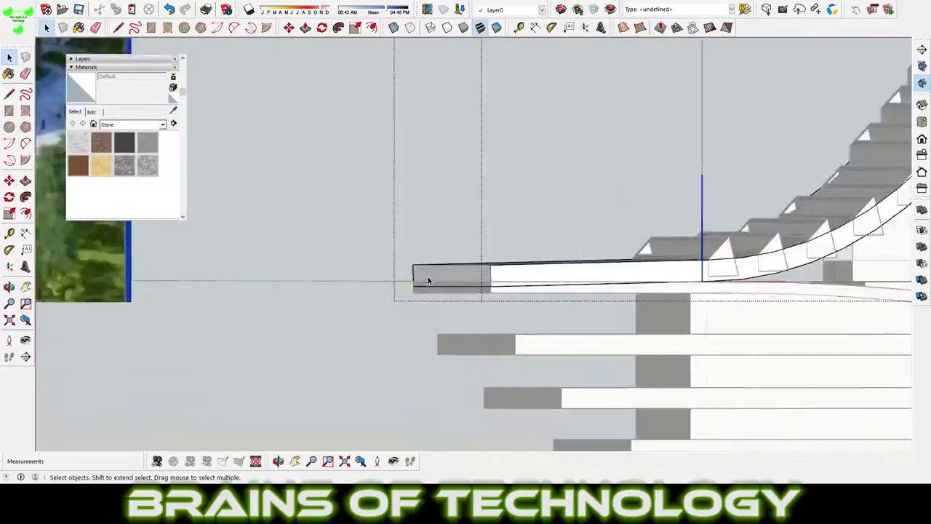
pyautogui.press('p')
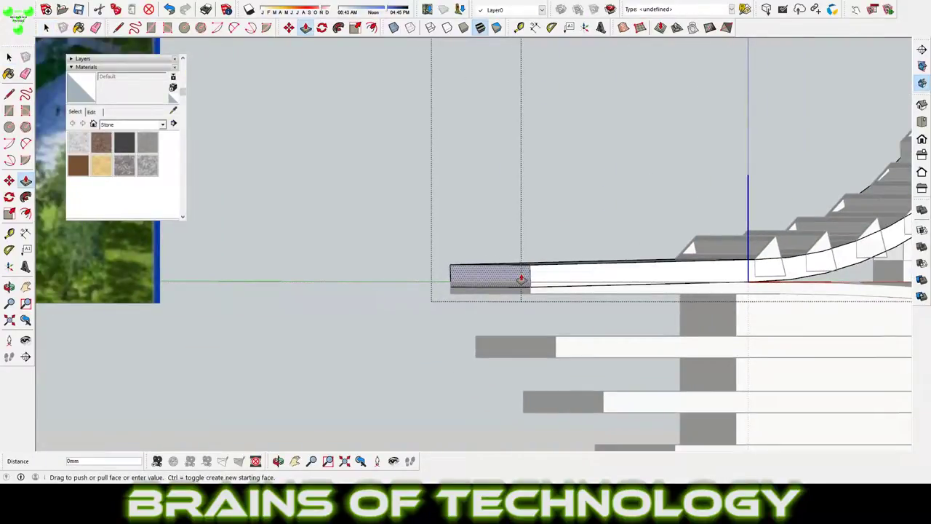
pyautogui.click(521, 278)
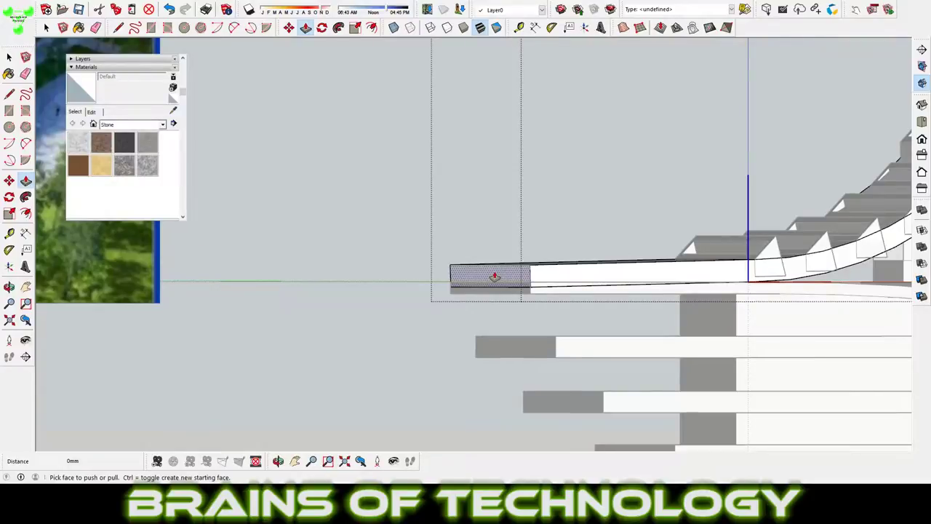
pyautogui.moveTo(494, 278); pyautogui.dragTo(527, 345, button='middle')
pyautogui.press('l')
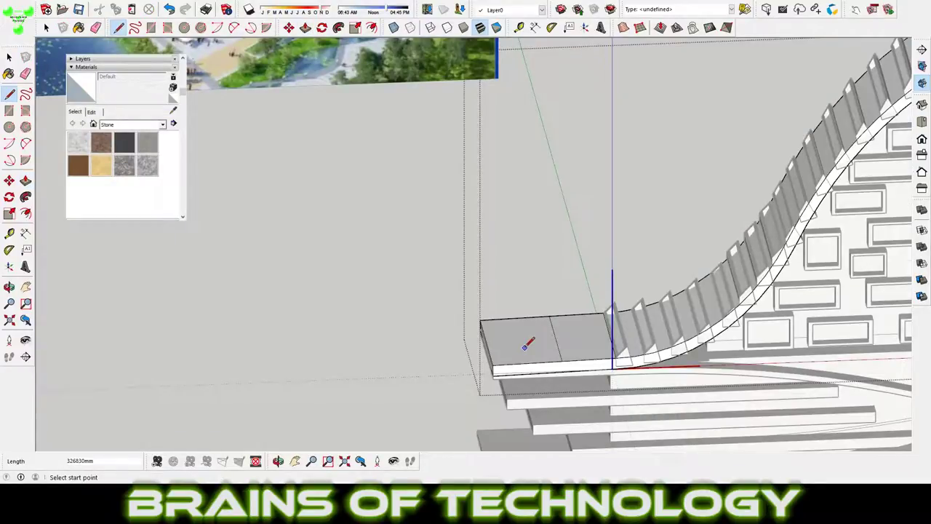
pyautogui.press('p')
pyautogui.click(572, 357)
# Step: Lower the slab's outer part one step and erase the stray edges
pyautogui.scroll(3, 572, 365)
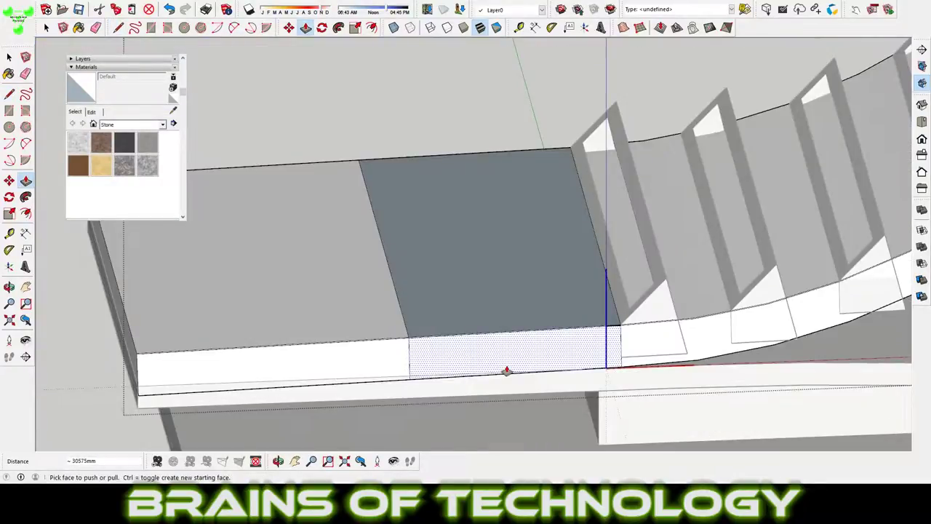
pyautogui.scroll(-2, 505, 371)
pyautogui.scroll(-1, 353, 339)
pyautogui.doubleClick(297, 286)
pyautogui.press('e')
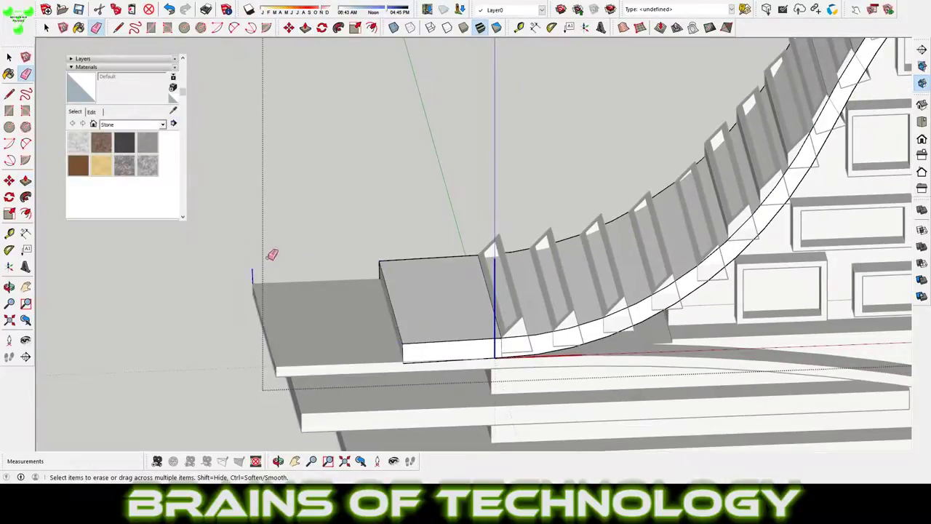
pyautogui.moveTo(256, 289); pyautogui.dragTo(414, 357, button='middle')
pyautogui.scroll(5, 391, 366)
pyautogui.scroll(-4, 273, 319)
pyautogui.press('space')
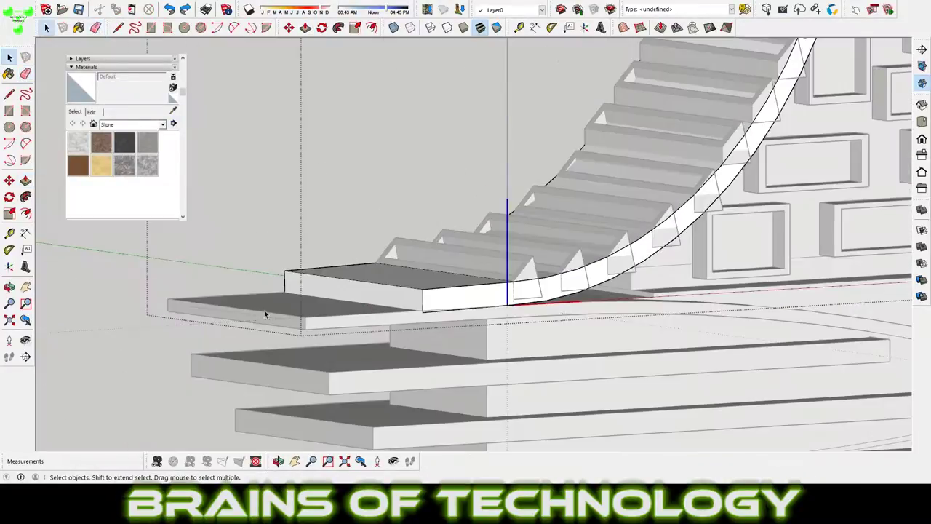
pyautogui.scroll(-4, 274, 319)
pyautogui.moveTo(273, 319); pyautogui.dragTo(378, 305, button='middle')
# Step: Open the podium slab group for editing, facing the stacked slabs
pyautogui.scroll(4, 379, 305)
pyautogui.click(379, 291)
pyautogui.press('s')
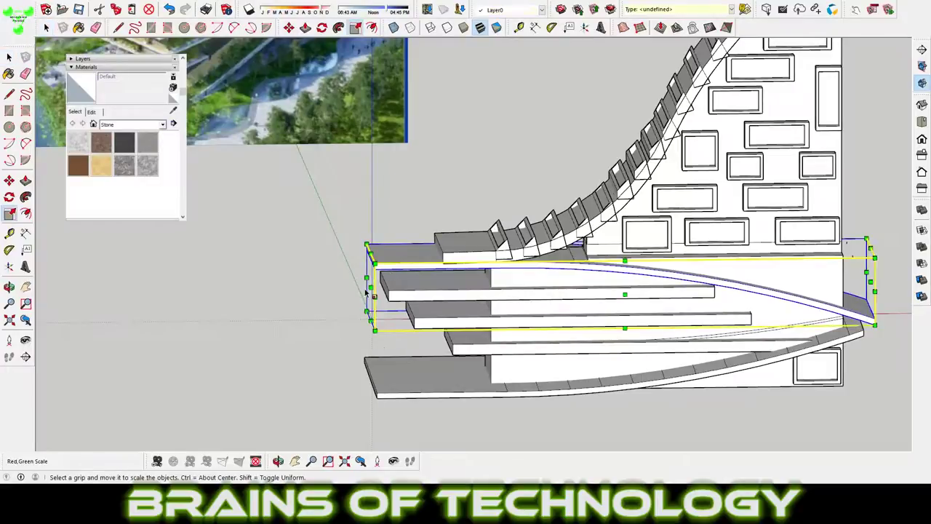
pyautogui.press('space')
pyautogui.click(385, 255)
pyautogui.click(403, 264)
pyautogui.doubleClick(404, 261)
pyautogui.press('e')
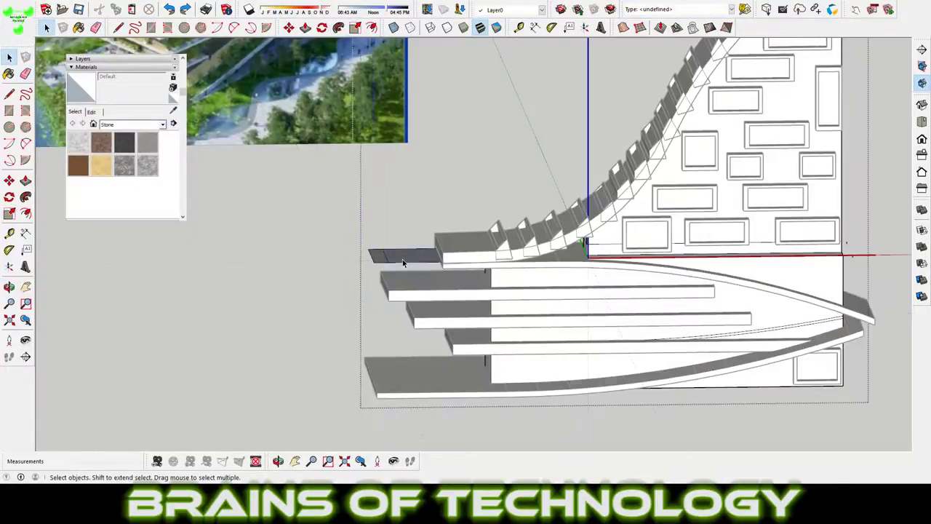
pyautogui.press('space')
pyautogui.moveTo(802, 239)
pyautogui.mouseDown(button='middle')
pyautogui.moveTo(372, 283)
pyautogui.moveTo(461, 276)
pyautogui.mouseUp(button='middle')
# Step: Select three stacked slabs and shift them along their length
pyautogui.click(393, 287)
pyautogui.keyDown('shift'); pyautogui.click(422, 317); pyautogui.keyUp('shift')
pyautogui.keyDown('shift'); pyautogui.click(460, 348); pyautogui.keyUp('shift')
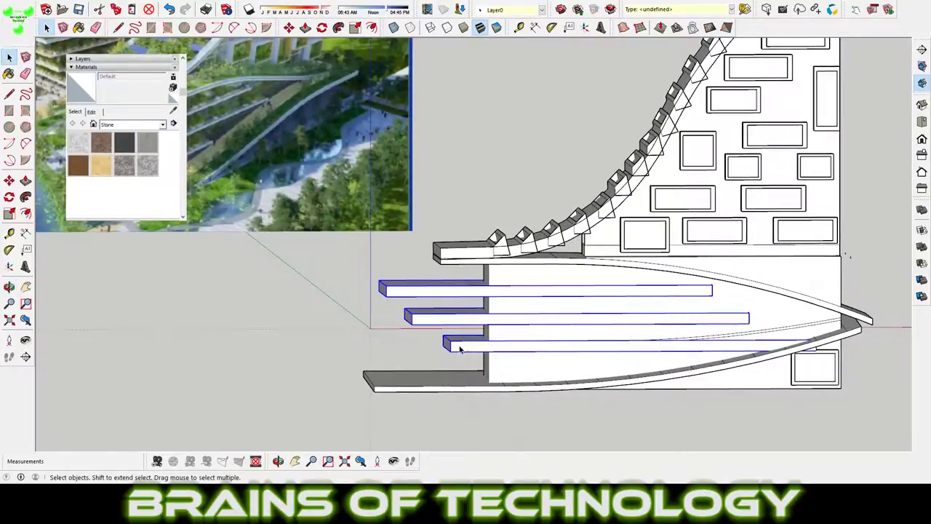
pyautogui.click(388, 285)
pyautogui.moveTo(439, 285)
pyautogui.mouseDown(button='middle')
pyautogui.moveTo(607, 266)
pyautogui.moveTo(529, 322)
pyautogui.moveTo(604, 274)
pyautogui.moveTo(580, 312)
pyautogui.mouseUp(button='middle')
pyautogui.press('space')
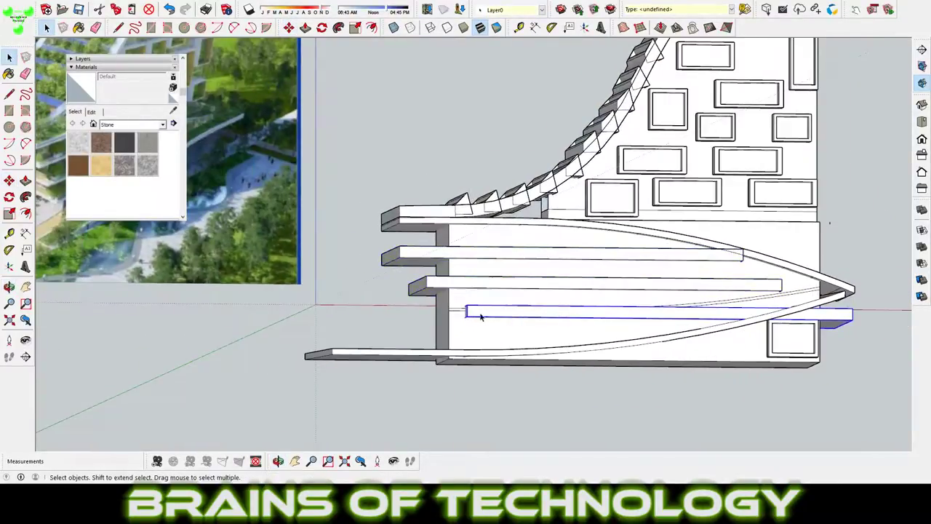
# Step: Scale the lower slab to 0.92 length and the slab above to 1.21
pyautogui.press('s')
pyautogui.moveTo(461, 331); pyautogui.dragTo(482, 347, button='middle')
pyautogui.click(767, 318)
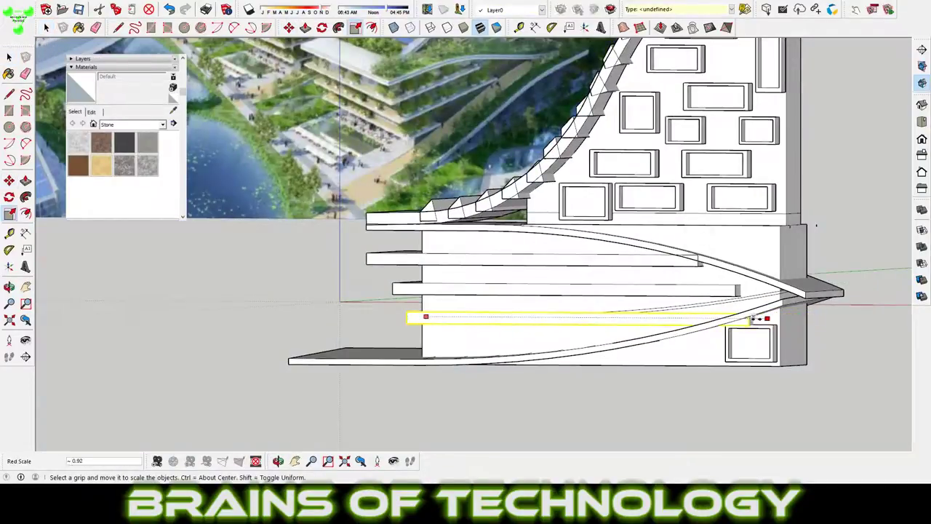
pyautogui.click(722, 290)
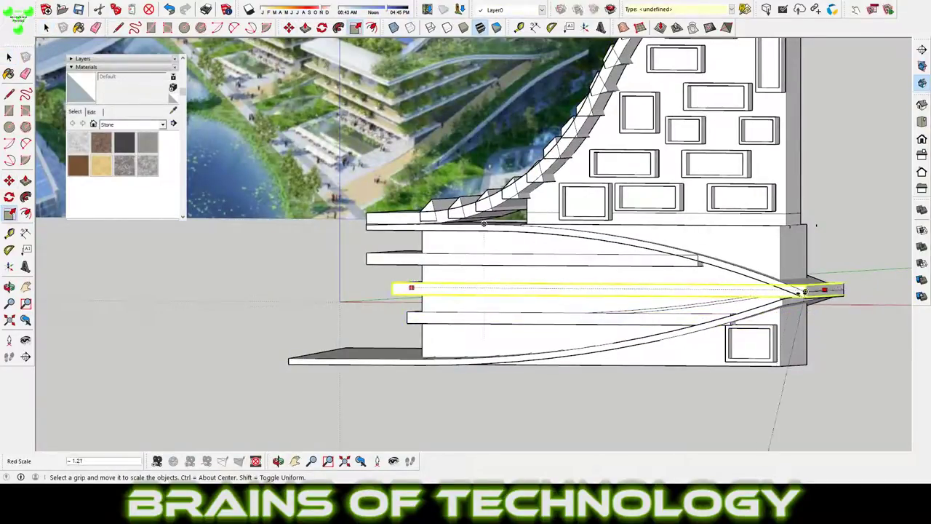
pyautogui.click(777, 300)
pyautogui.press('space')
pyautogui.moveTo(777, 299); pyautogui.dragTo(647, 289, button='middle')
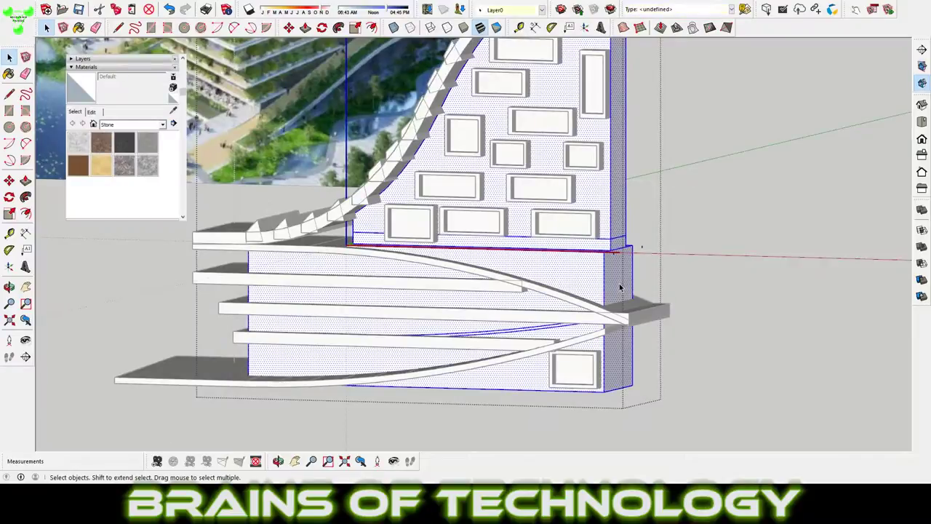
pyautogui.doubleClick(622, 287)
# Step: Push the base block's end face outward beneath the curved slabs
pyautogui.press('p')
pyautogui.click(639, 295)
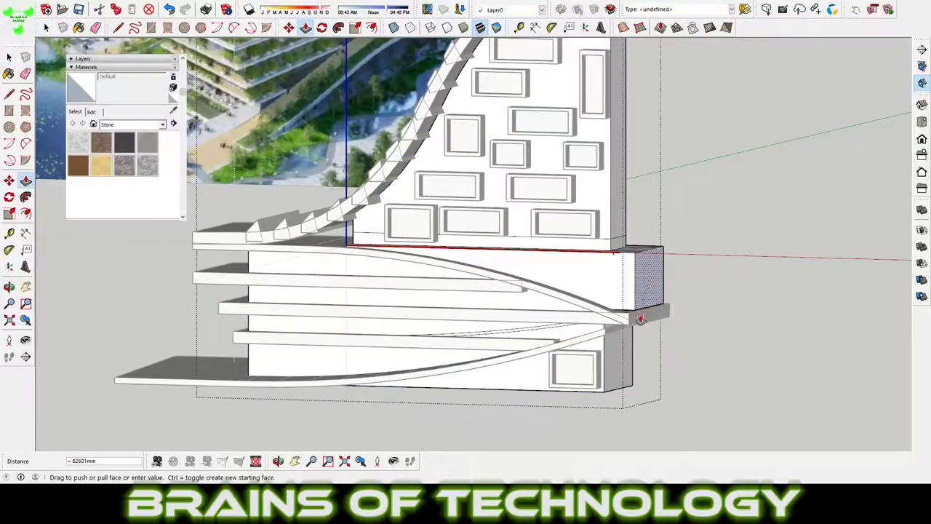
pyautogui.moveTo(641, 299); pyautogui.dragTo(574, 331, button='middle')
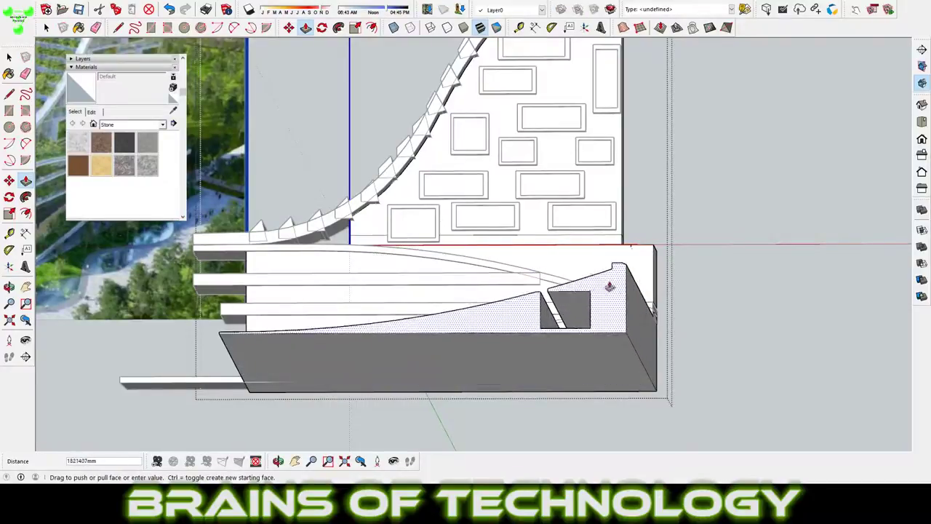
pyautogui.moveTo(210, 386); pyautogui.dragTo(531, 370, button='middle')
pyautogui.click(531, 370)
pyautogui.press('space')
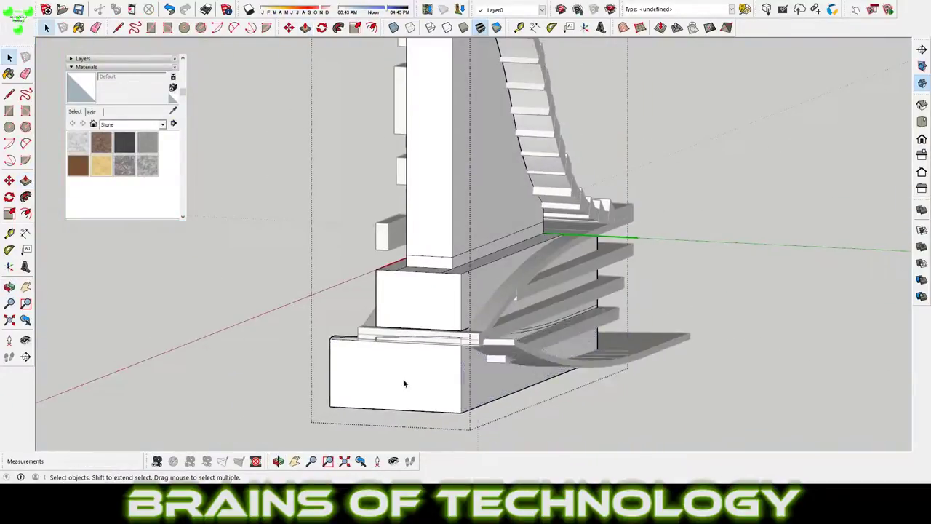
pyautogui.moveTo(403, 382); pyautogui.dragTo(620, 376, button='middle')
pyautogui.moveTo(620, 377)
pyautogui.mouseDown()
pyautogui.moveTo(713, 351)
pyautogui.moveTo(712, 296)
pyautogui.mouseUp()
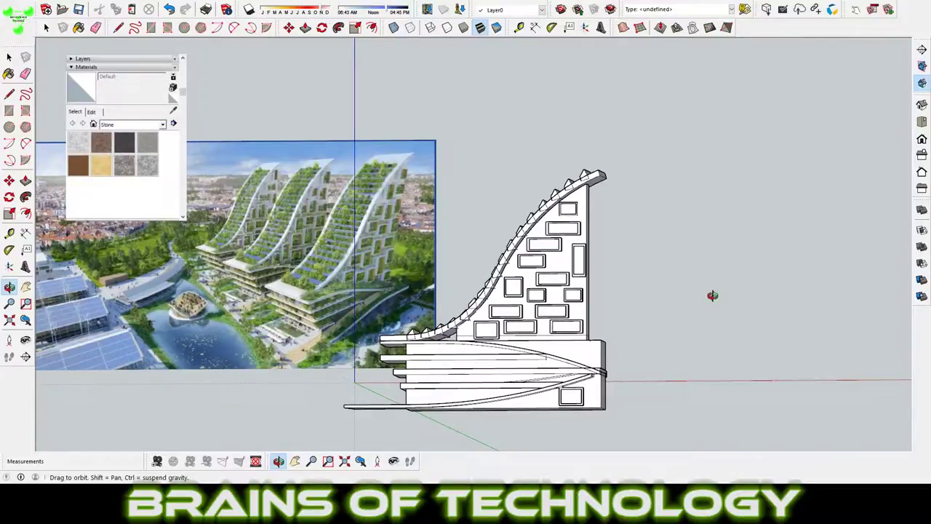
# Step: Select the window frames and view them from above
pyautogui.press('space')
pyautogui.click(488, 334)
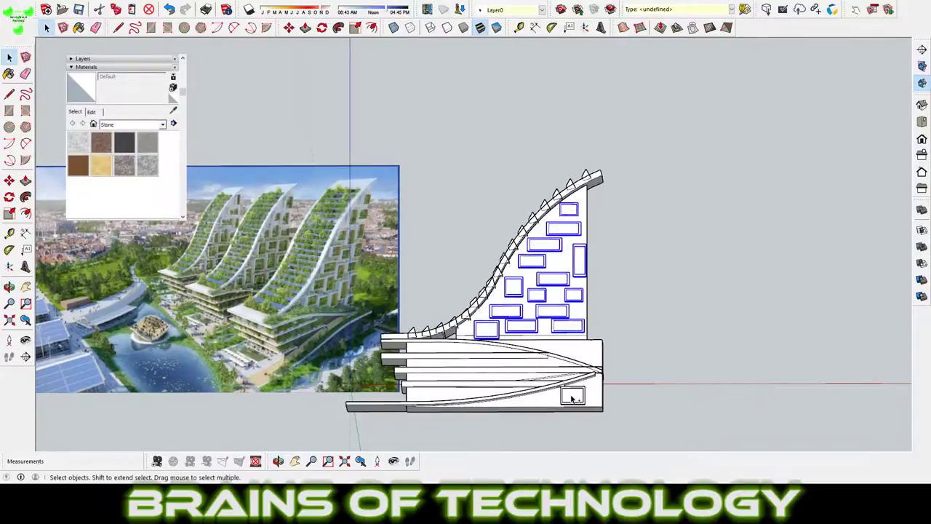
pyautogui.press('q')
pyautogui.moveTo(572, 398)
pyautogui.mouseDown(button='middle')
pyautogui.moveTo(394, 368)
pyautogui.moveTo(386, 323)
pyautogui.moveTo(407, 346)
pyautogui.mouseUp(button='middle')
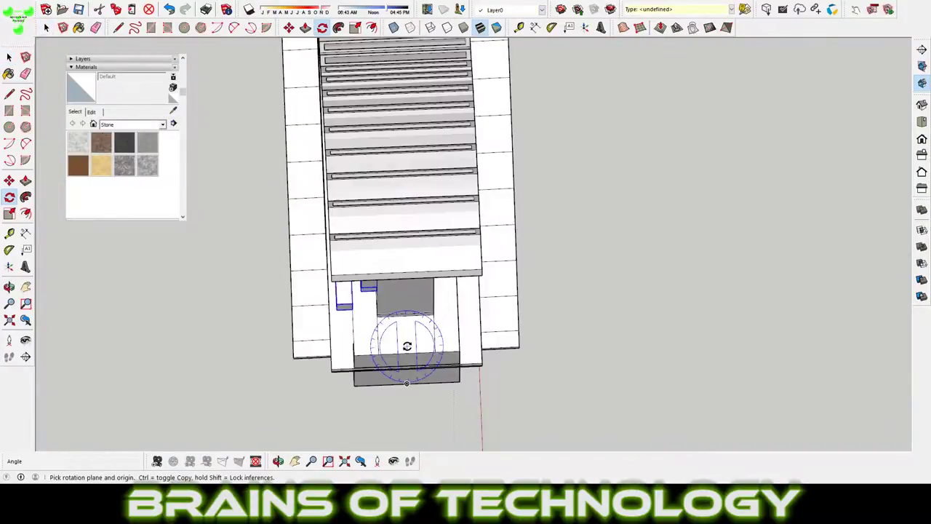
# Step: Rotate a copy of the window frames 180° about the building base
pyautogui.click(407, 353)
pyautogui.click(411, 411)
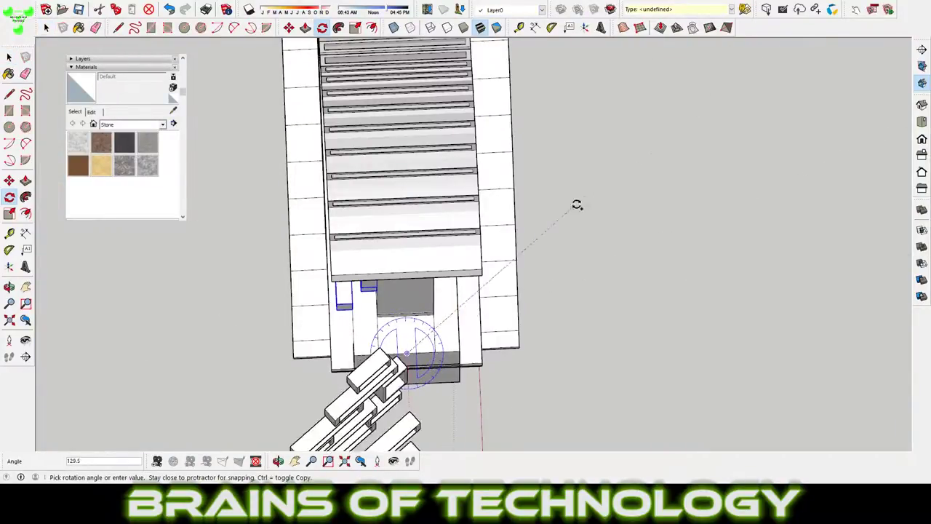
pyautogui.scroll(-3, 466, 76)
pyautogui.scroll(-2, 465, 76)
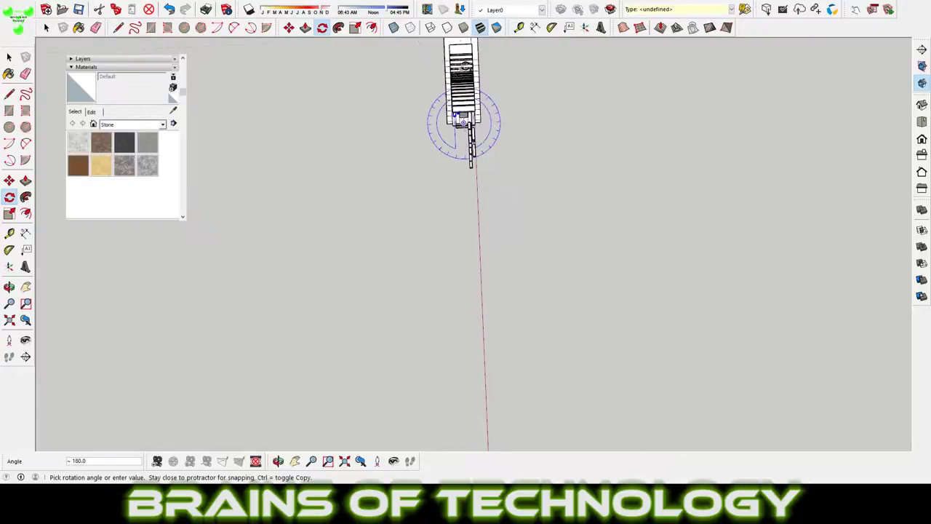
pyautogui.click(466, 120)
pyautogui.scroll(3, 281, 100)
pyautogui.scroll(3, 473, 240)
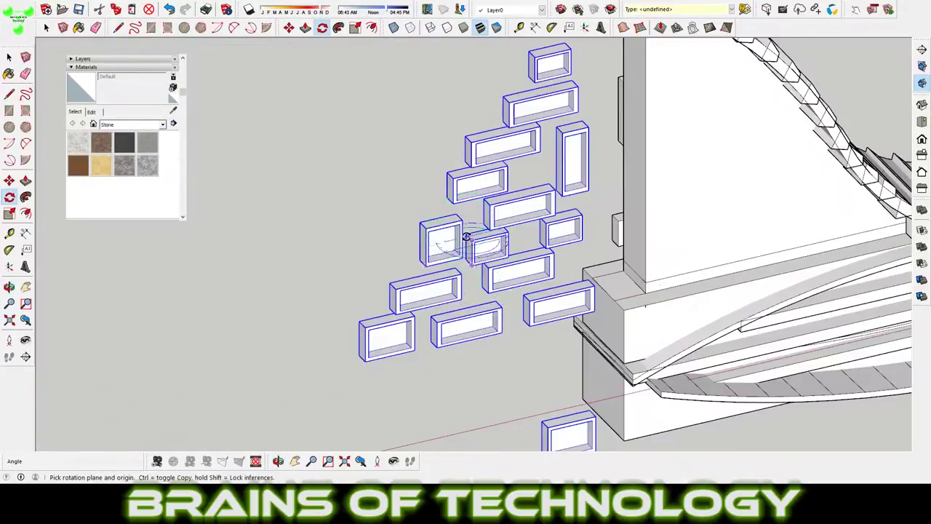
pyautogui.scroll(-3, 531, 339)
pyautogui.scroll(-3, 553, 393)
# Step: Inspect the base from both sides, then switch to a straight side elevation
pyautogui.moveTo(557, 407)
pyautogui.mouseDown(button='middle')
pyautogui.moveTo(701, 364)
pyautogui.moveTo(908, 377)
pyautogui.mouseUp(button='middle')
pyautogui.scroll(5, 553, 342)
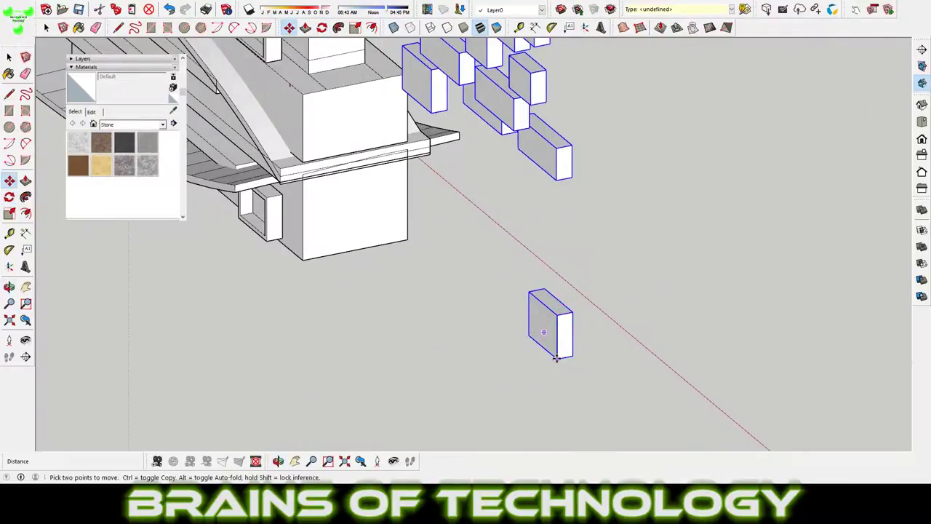
pyautogui.moveTo(553, 342)
pyautogui.mouseDown(button='middle')
pyautogui.moveTo(601, 273)
pyautogui.moveTo(483, 264)
pyautogui.moveTo(508, 279)
pyautogui.mouseUp(button='middle')
pyautogui.scroll(-2, 473, 269)
pyautogui.press('l')
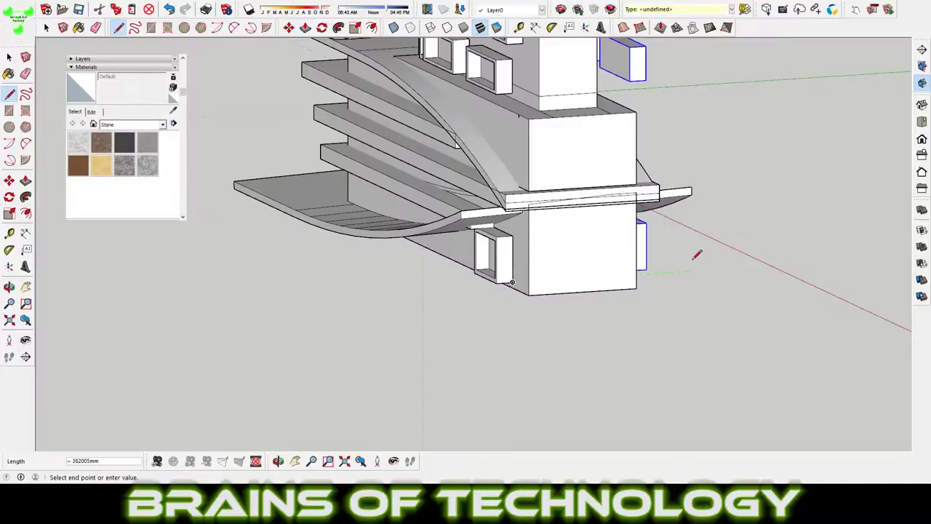
pyautogui.moveTo(696, 255); pyautogui.dragTo(557, 323, button='middle')
pyautogui.scroll(2, 557, 322)
pyautogui.press('m')
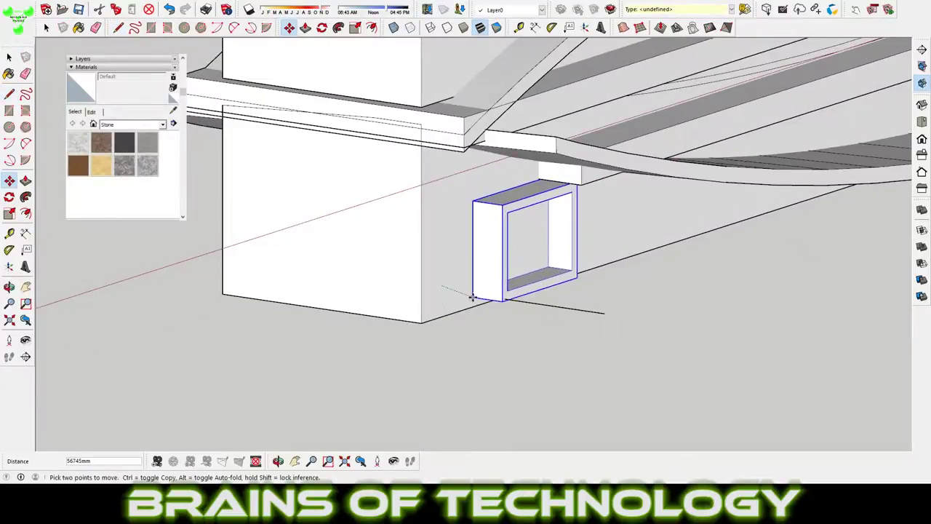
pyautogui.scroll(-5, 557, 322)
pyautogui.moveTo(443, 243)
pyautogui.mouseDown(button='middle')
pyautogui.moveTo(801, 371)
pyautogui.moveTo(410, 285)
pyautogui.mouseUp(button='middle')
pyautogui.press('space')
pyautogui.press('f')
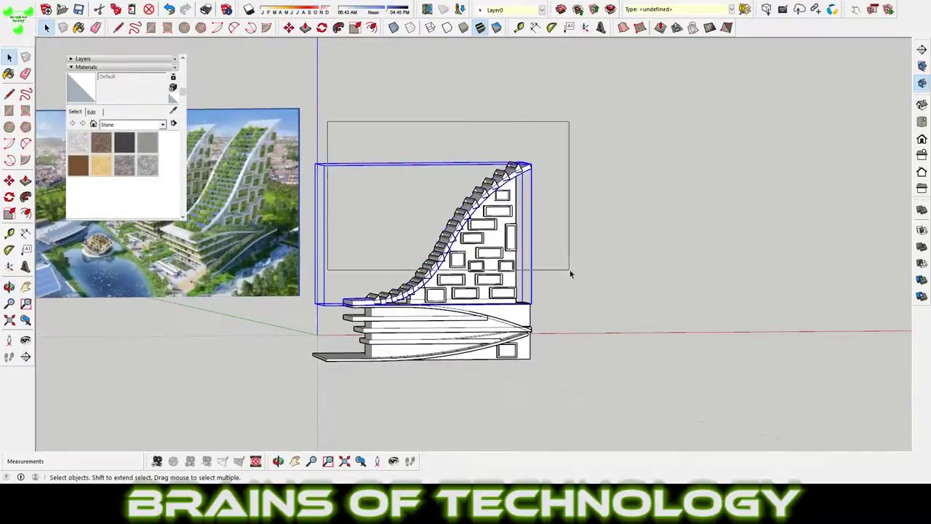
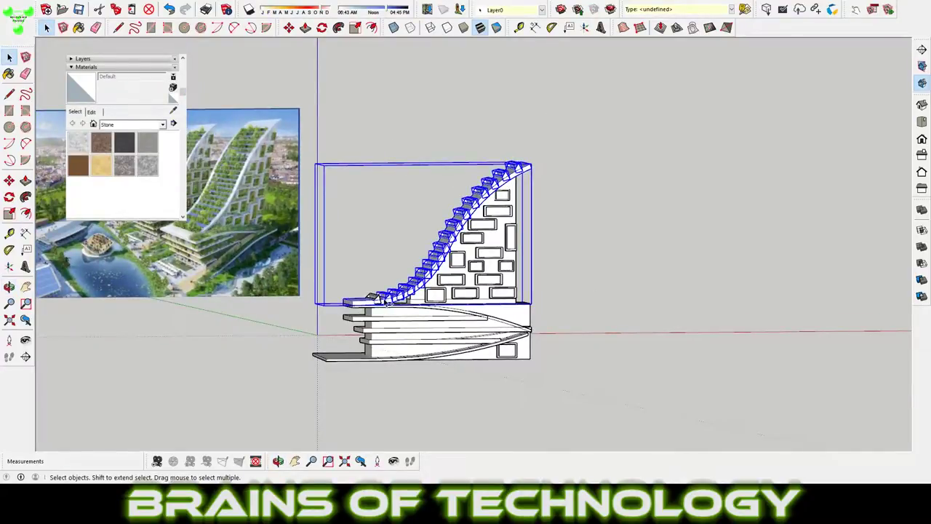
# Step: Stretch the stepped stair component along the curved wall with Scale
pyautogui.moveTo(371, 294); pyautogui.dragTo(368, 250, button='middle')
pyautogui.press('s')
pyautogui.moveTo(378, 227); pyautogui.dragTo(381, 222)
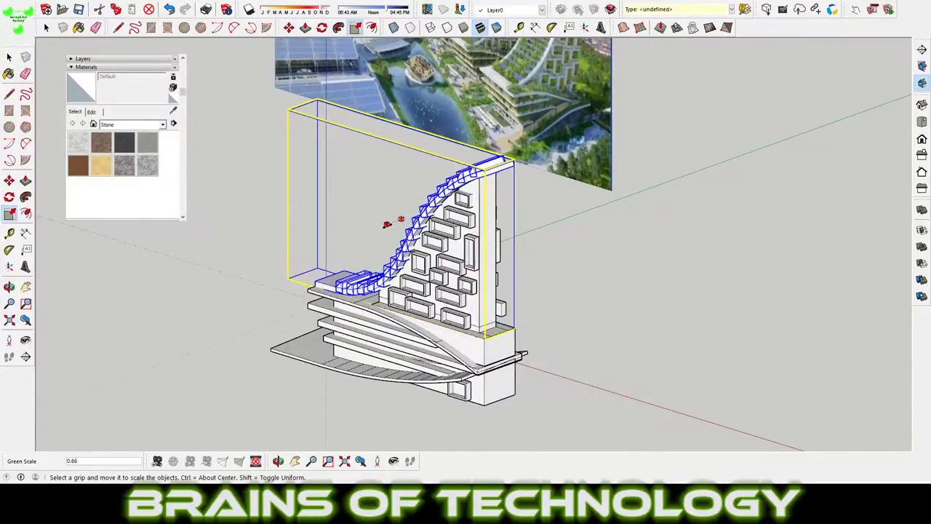
pyautogui.moveTo(381, 223); pyautogui.dragTo(715, 265, button='middle')
pyautogui.moveTo(723, 218)
pyautogui.mouseDown(button='middle')
pyautogui.moveTo(628, 269)
pyautogui.moveTo(453, 310)
pyautogui.moveTo(469, 334)
pyautogui.moveTo(632, 301)
pyautogui.mouseUp(button='middle')
# Step: Draw a flat rectangular base slab beneath the building's lower tiers
pyautogui.press('r')
pyautogui.click(357, 251)
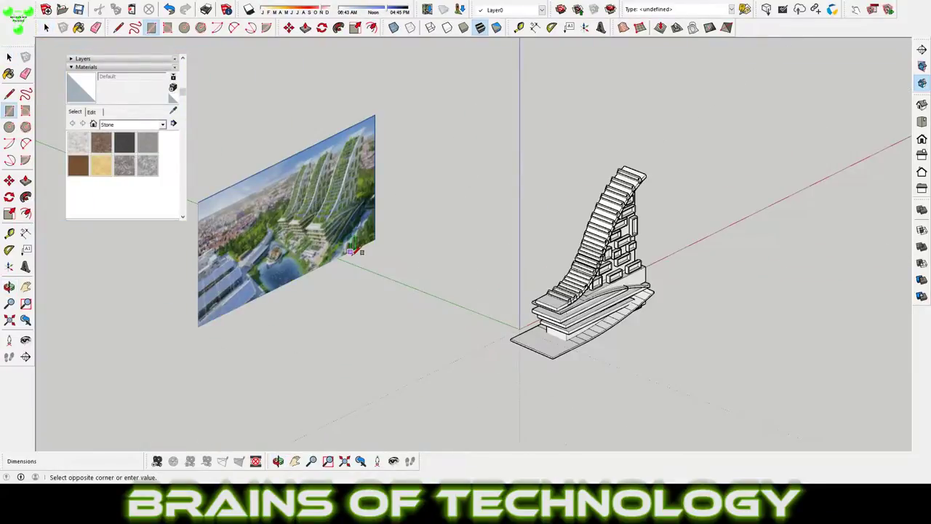
pyautogui.click(853, 243)
pyautogui.moveTo(853, 244)
pyautogui.mouseDown(button='middle')
pyautogui.moveTo(573, 273)
pyautogui.moveTo(718, 318)
pyautogui.moveTo(690, 273)
pyautogui.moveTo(398, 214)
pyautogui.mouseUp(button='middle')
# Step: Select the whole building group and open it for editing
pyautogui.press('space')
pyautogui.click(488, 348)
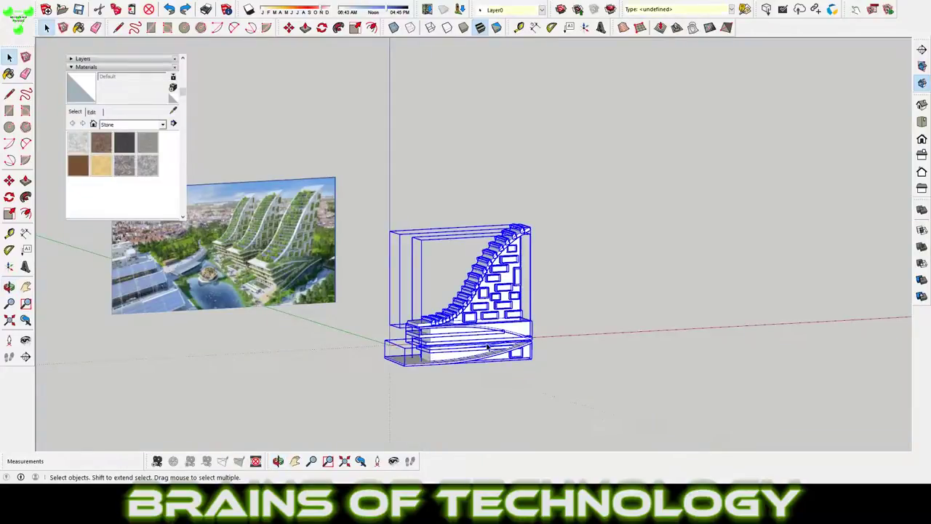
pyautogui.scroll(5, 533, 272)
pyautogui.scroll(5, 533, 272)
pyautogui.moveTo(533, 272); pyautogui.dragTo(577, 235, button='middle')
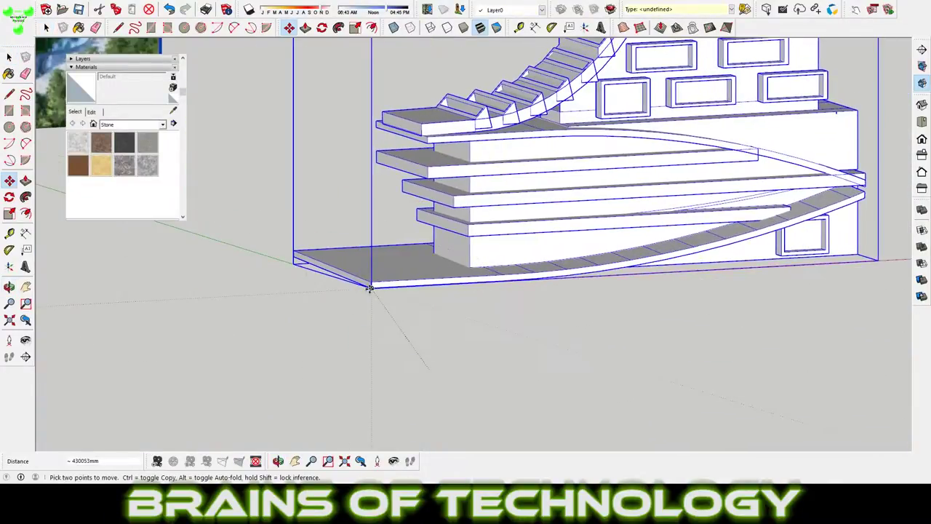
pyautogui.moveTo(577, 235); pyautogui.dragTo(677, 247)
pyautogui.press('space')
pyautogui.doubleClick(677, 241)
# Step: Start rotating the lower curved part, then cancel the rotation
pyautogui.scroll(3, 676, 230)
pyautogui.press('q')
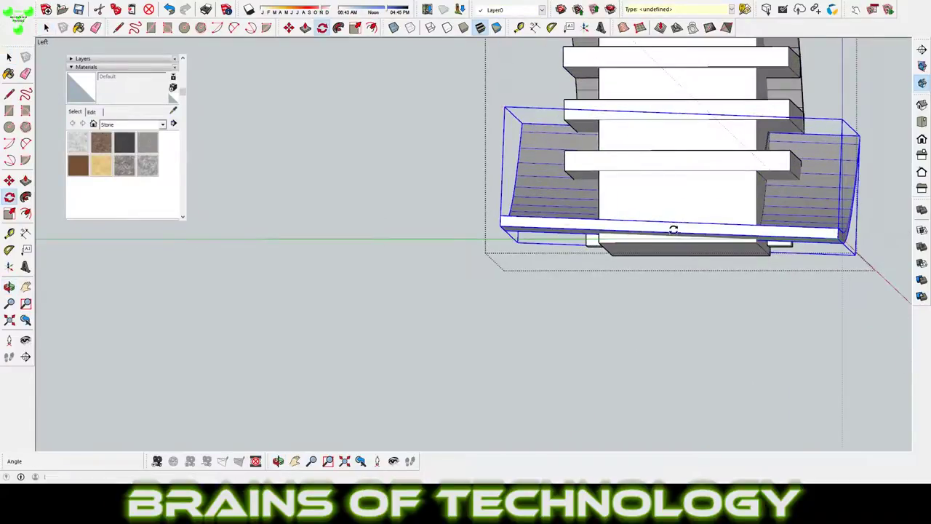
pyautogui.click(668, 233)
pyautogui.moveTo(668, 233); pyautogui.dragTo(732, 254, button='middle')
pyautogui.scroll(-5, 634, 339)
pyautogui.press('space')
# Step: Select the building's underside face and try moving it
pyautogui.moveTo(633, 339)
pyautogui.mouseDown(button='middle')
pyautogui.moveTo(620, 273)
pyautogui.moveTo(501, 306)
pyautogui.moveTo(404, 304)
pyautogui.mouseUp(button='middle')
pyautogui.scroll(2, 620, 274)
pyautogui.click(625, 259)
pyautogui.scroll(-5, 404, 304)
pyautogui.scroll(5, 443, 306)
pyautogui.press('m')
pyautogui.scroll(2, 453, 262)
pyautogui.scroll(-2, 443, 254)
pyautogui.scroll(-2, 447, 264)
pyautogui.scroll(-5, 457, 285)
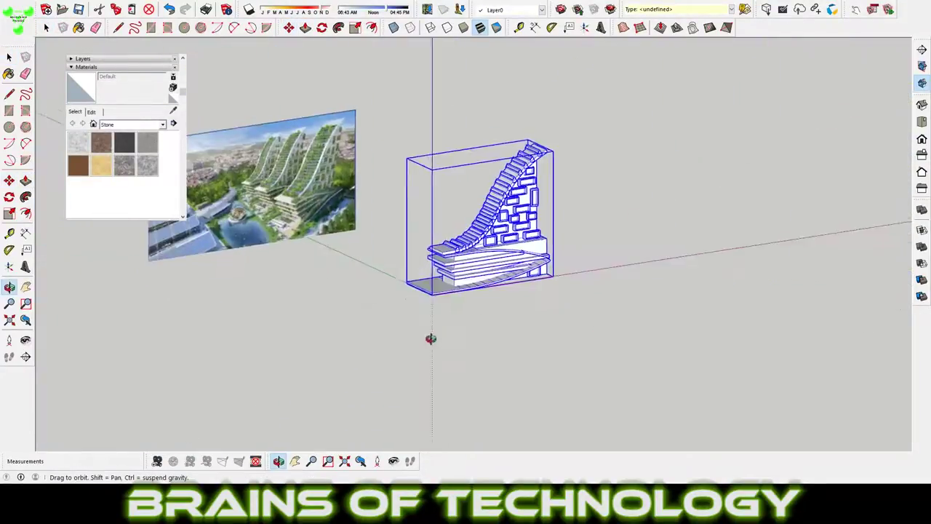
pyautogui.scroll(3, 421, 297)
pyautogui.press('space')
# Step: Select one stair step and move the block to a new position
pyautogui.click(545, 291)
pyautogui.scroll(3, 420, 266)
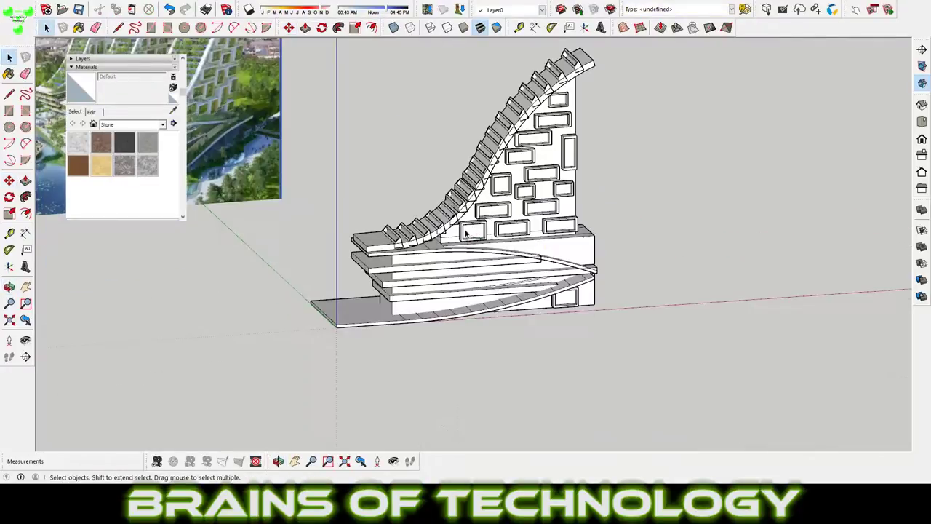
pyautogui.scroll(3, 420, 267)
pyautogui.scroll(3, 420, 266)
pyautogui.click(417, 272)
pyautogui.scroll(-2, 417, 272)
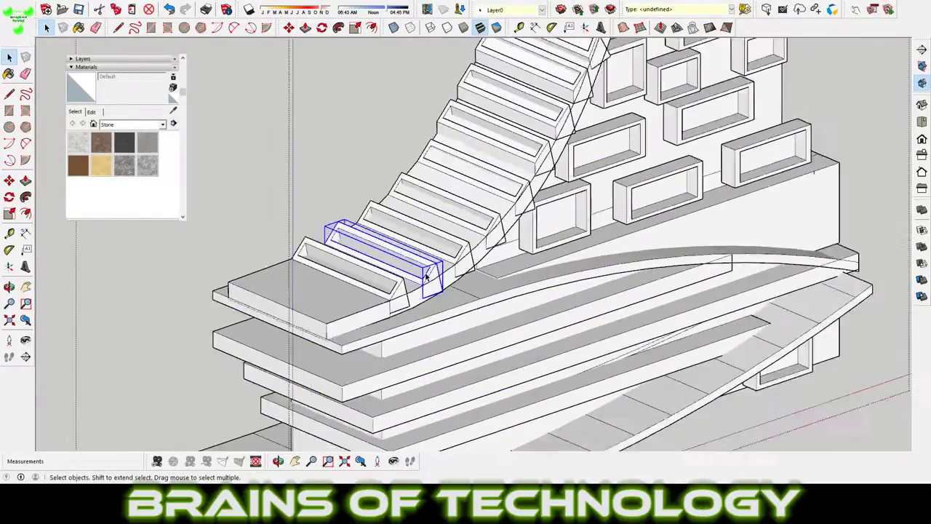
pyautogui.scroll(-5, 429, 291)
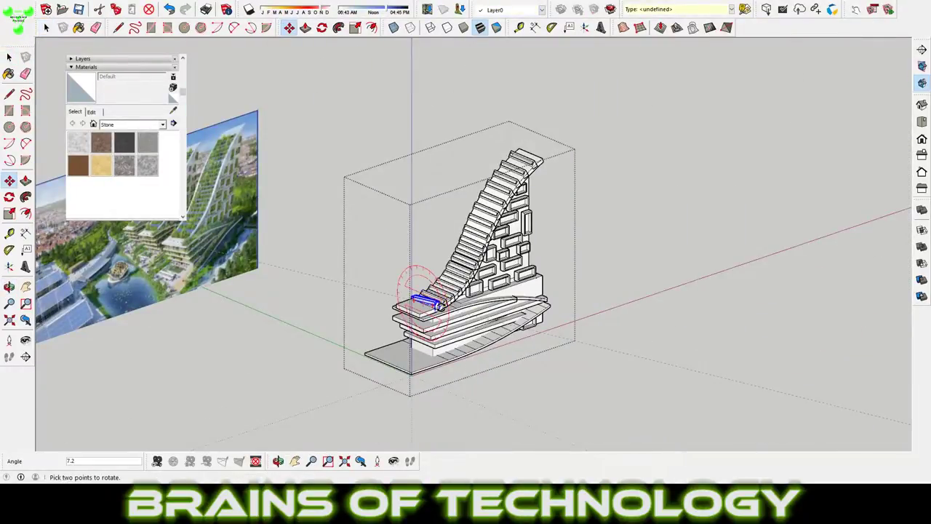
pyautogui.click(550, 351)
# Step: Open the step block and paint its trough Wood Floor Parquet
pyautogui.press('space')
pyautogui.scroll(3, 604, 378)
pyautogui.doubleClick(592, 364)
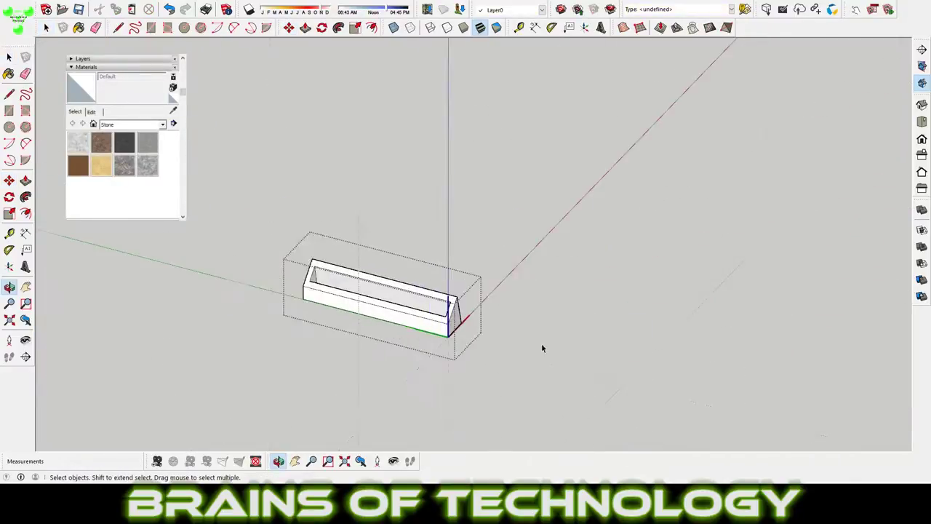
pyautogui.scroll(-3, 151, 127)
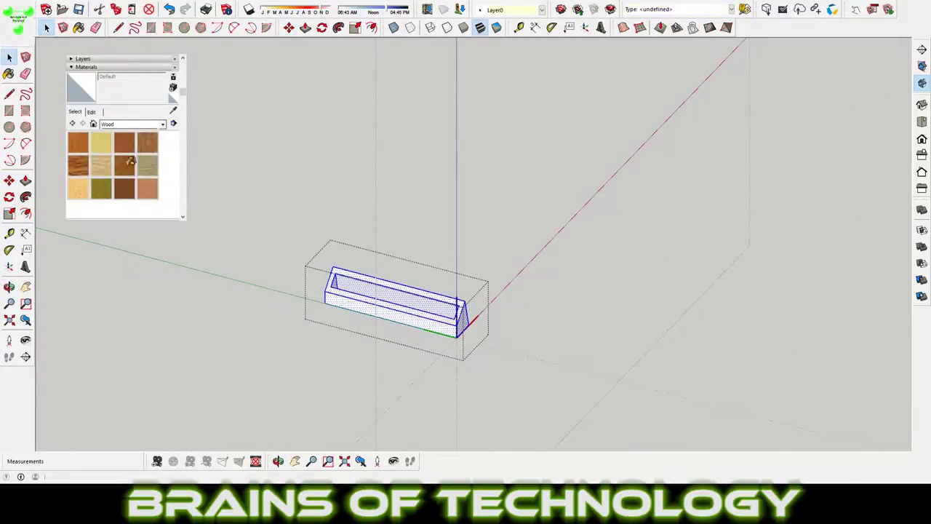
pyautogui.click(78, 142)
pyautogui.click(391, 308)
pyautogui.moveTo(391, 307); pyautogui.dragTo(332, 270, button='middle')
pyautogui.scroll(2, 177, 262)
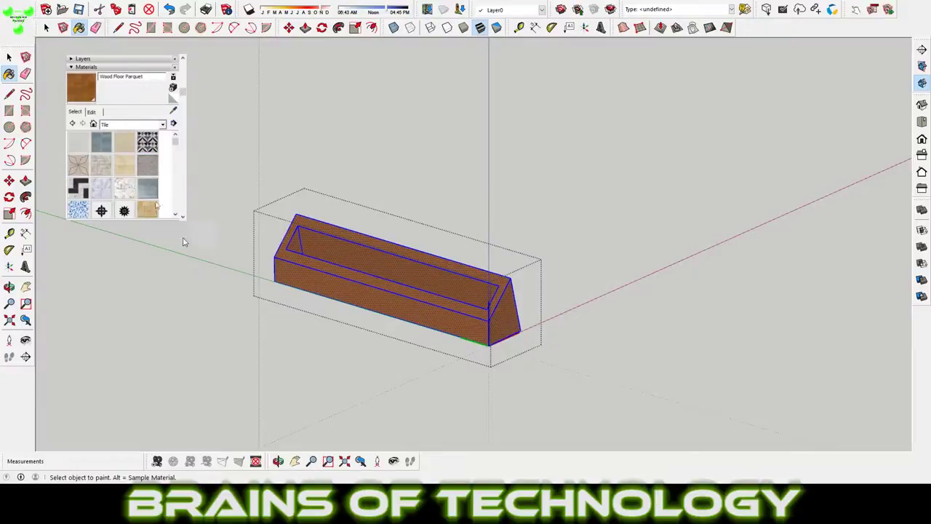
# Step: Paint the trough's inner face with Grass Dark Green
pyautogui.press('space')
pyautogui.scroll(6, 177, 245)
pyautogui.click(147, 188)
pyautogui.click(514, 276)
pyautogui.moveTo(514, 276)
pyautogui.mouseDown(button='middle')
pyautogui.moveTo(527, 272)
pyautogui.moveTo(469, 281)
pyautogui.moveTo(526, 228)
pyautogui.mouseUp(button='middle')
pyautogui.scroll(-5, 526, 229)
pyautogui.moveTo(432, 233); pyautogui.dragTo(278, 348, button='middle')
pyautogui.scroll(5, 277, 348)
pyautogui.moveTo(386, 409); pyautogui.dragTo(476, 141, button='middle')
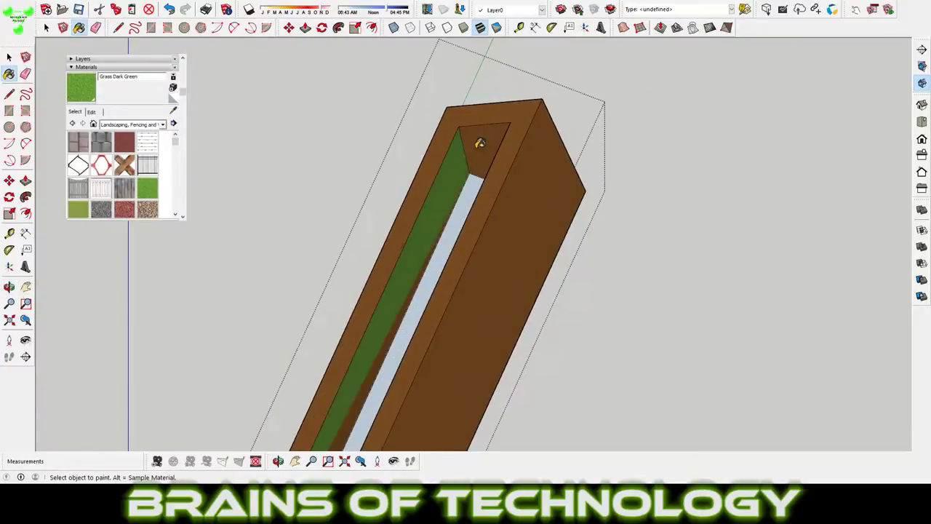
# Step: Orbit around the planter steps to inspect the wood and grass finish
pyautogui.scroll(3, 432, 265)
pyautogui.scroll(2, 413, 321)
pyautogui.scroll(-5, 413, 322)
pyautogui.moveTo(301, 298); pyautogui.dragTo(441, 162, button='middle')
pyautogui.scroll(3, 430, 216)
pyautogui.moveTo(431, 217)
pyautogui.mouseDown(button='middle')
pyautogui.moveTo(394, 249)
pyautogui.moveTo(311, 218)
pyautogui.moveTo(542, 235)
pyautogui.moveTo(419, 256)
pyautogui.moveTo(388, 116)
pyautogui.moveTo(378, 210)
pyautogui.mouseUp(button='middle')
pyautogui.scroll(-4, 394, 249)
pyautogui.press('space')
pyautogui.scroll(-5, 310, 219)
pyautogui.scroll(5, 377, 211)
pyautogui.scroll(-5, 273, 174)
pyautogui.moveTo(273, 175); pyautogui.dragTo(338, 291, button='middle')
pyautogui.scroll(4, 338, 291)
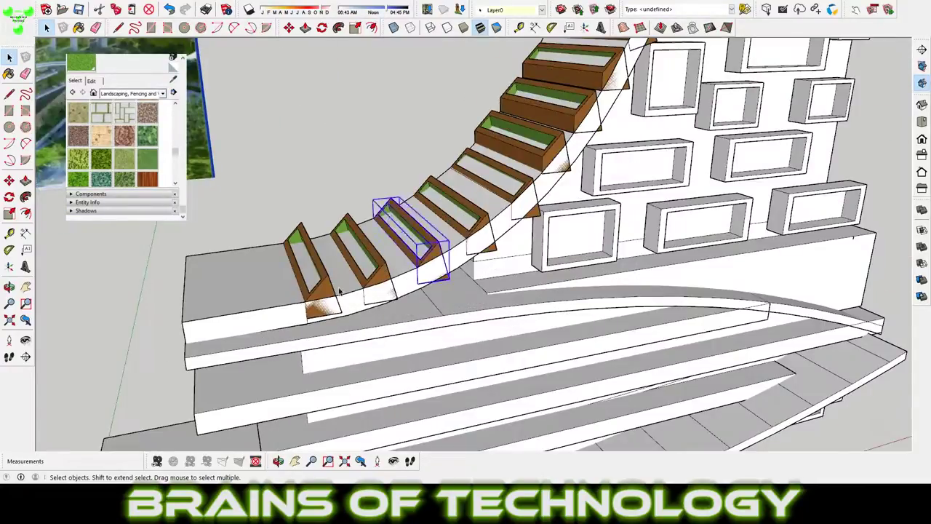
# Step: Narrow the first planter to 0.86 of its width and close editing
pyautogui.doubleClick(329, 295)
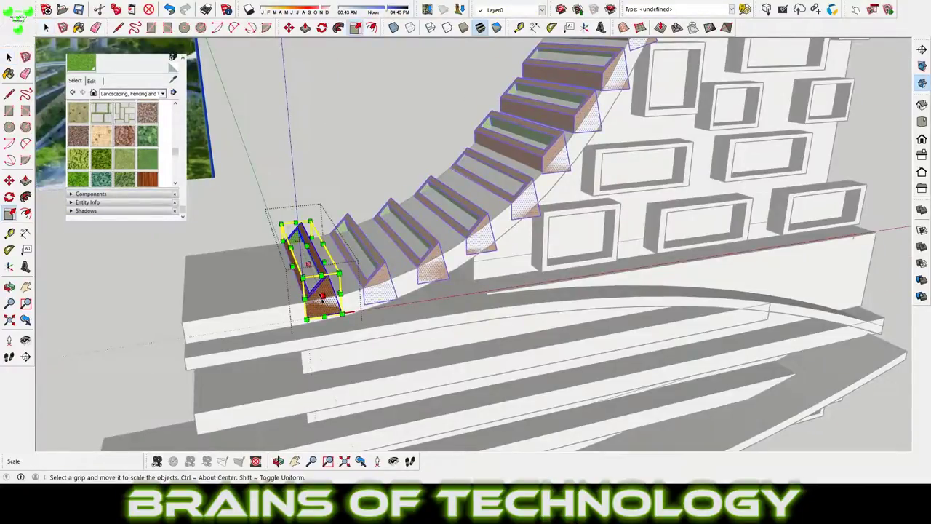
pyautogui.moveTo(321, 295); pyautogui.dragTo(321, 290)
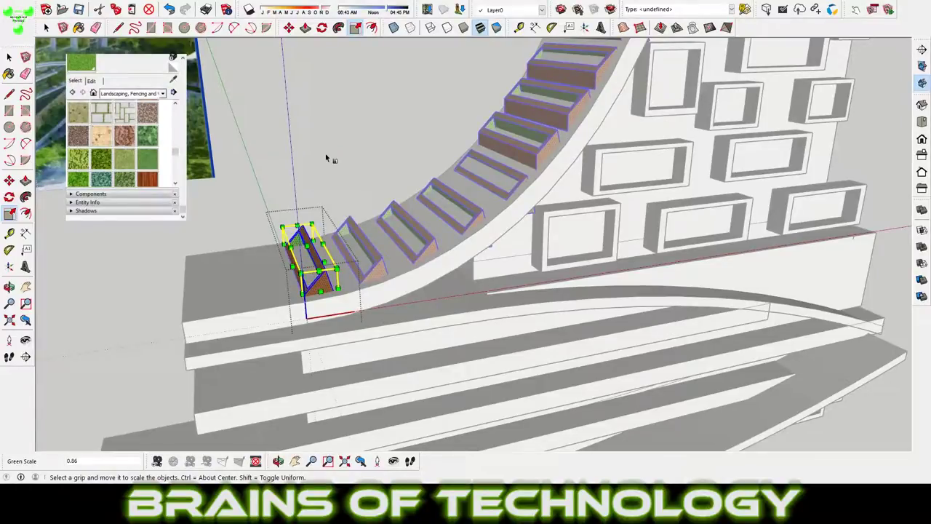
pyautogui.press('space')
pyautogui.press('Escape')
# Step: Move the narrowed planter into its new spot on the tier
pyautogui.moveTo(327, 156); pyautogui.dragTo(321, 283, button='middle')
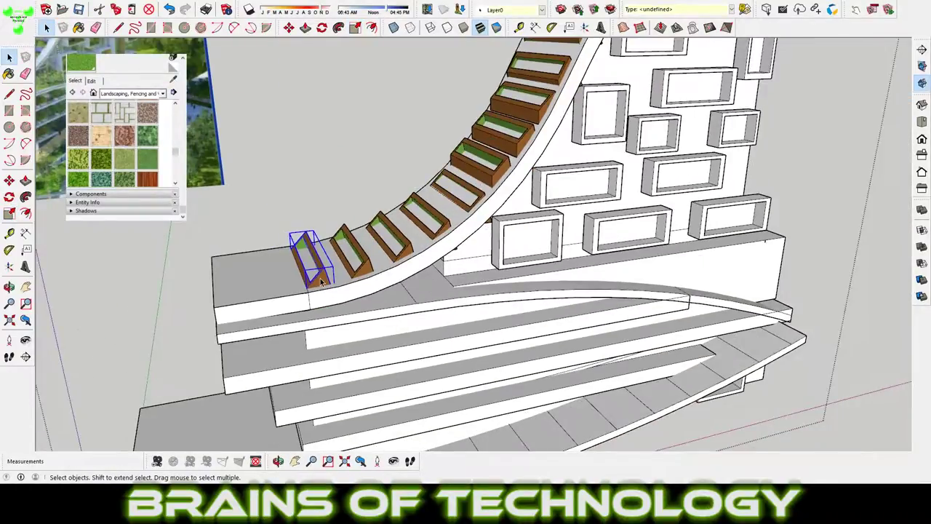
pyautogui.scroll(3, 320, 283)
pyautogui.scroll(3, 313, 295)
pyautogui.press('m')
pyautogui.click(306, 304)
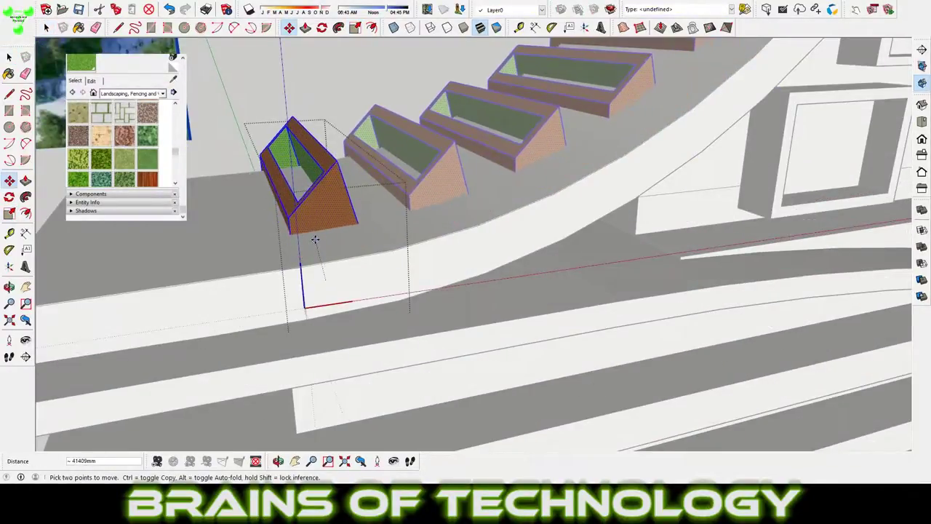
pyautogui.click(315, 239)
pyautogui.moveTo(315, 238); pyautogui.dragTo(304, 210, button='middle')
# Step: Push/Pull the planter's grass face up so the green fill sits higher
pyautogui.press('p')
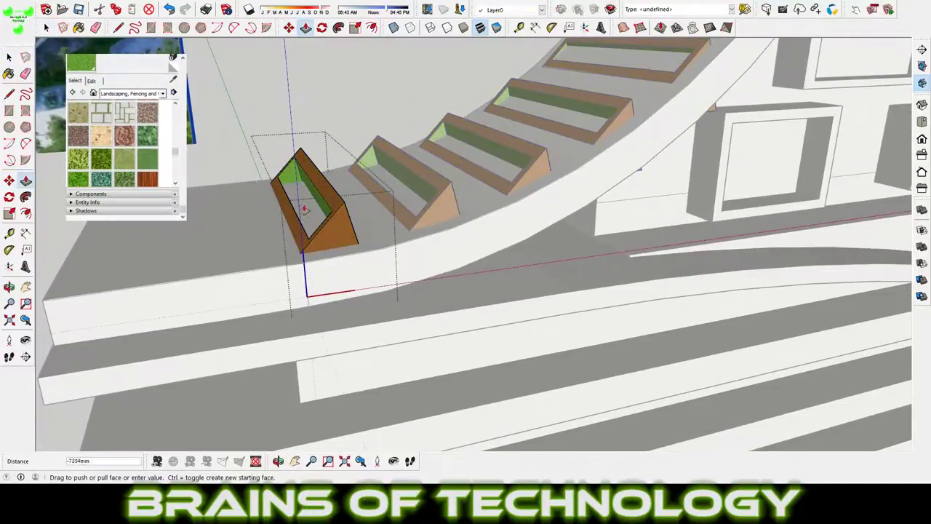
pyautogui.scroll(3, 291, 196)
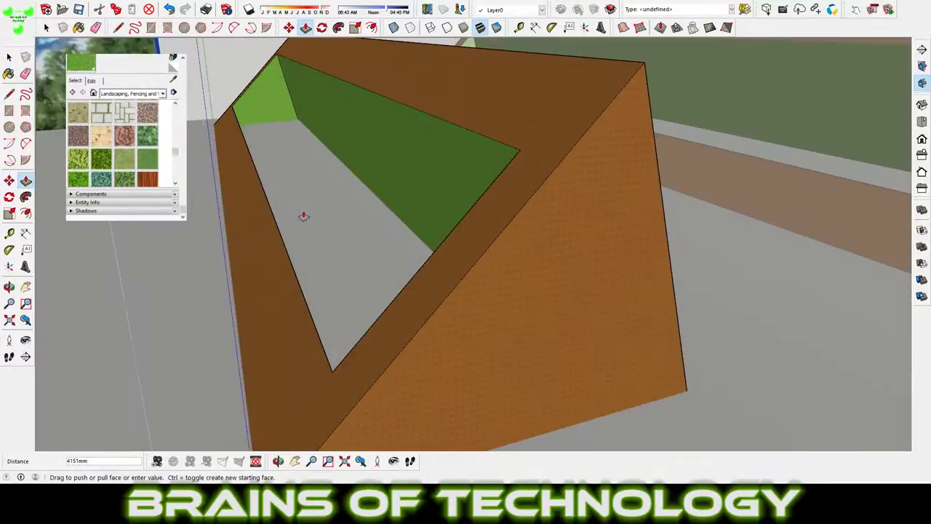
pyautogui.scroll(2, 298, 160)
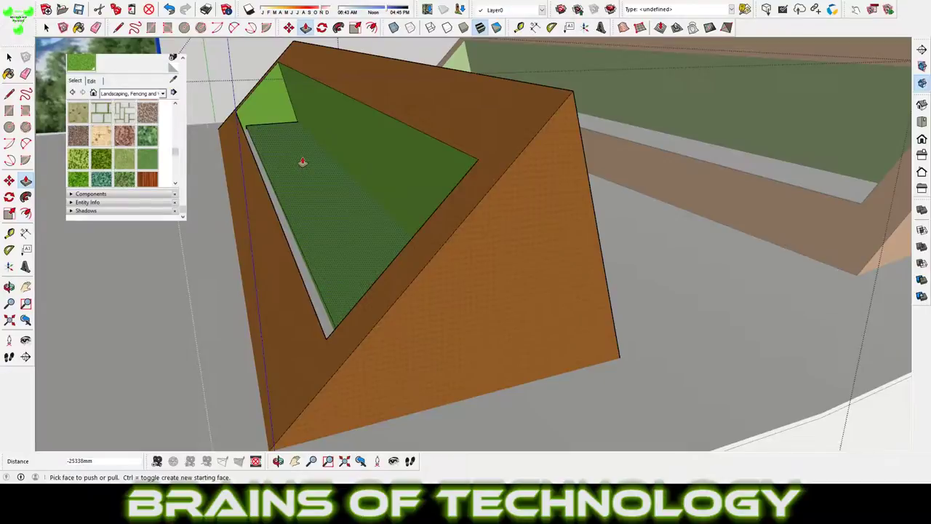
pyautogui.click(302, 162)
pyautogui.scroll(3, 310, 312)
pyautogui.scroll(-5, 308, 312)
pyautogui.moveTo(308, 312); pyautogui.dragTo(288, 301, button='middle')
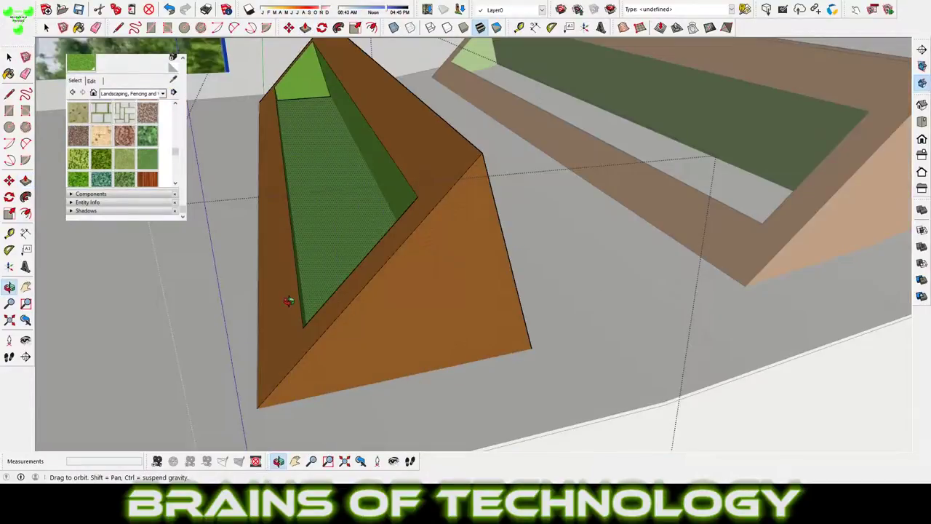
pyautogui.scroll(-10, 371, 257)
# Step: Place a copy of the planter further along the curved tier
pyautogui.press('m')
pyautogui.click(412, 316)
pyautogui.scroll(3, 428, 352)
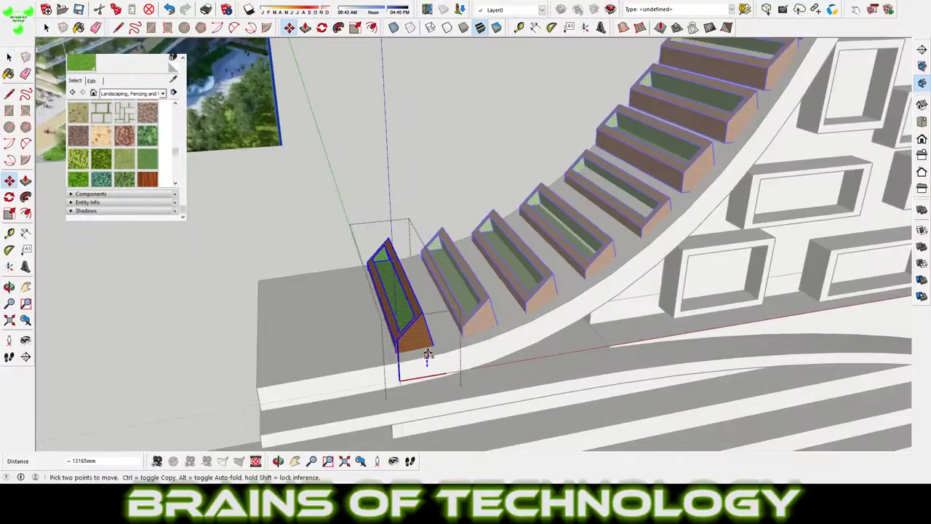
pyautogui.click(440, 347)
pyautogui.press('space')
pyautogui.moveTo(440, 347); pyautogui.dragTo(445, 331, button='middle')
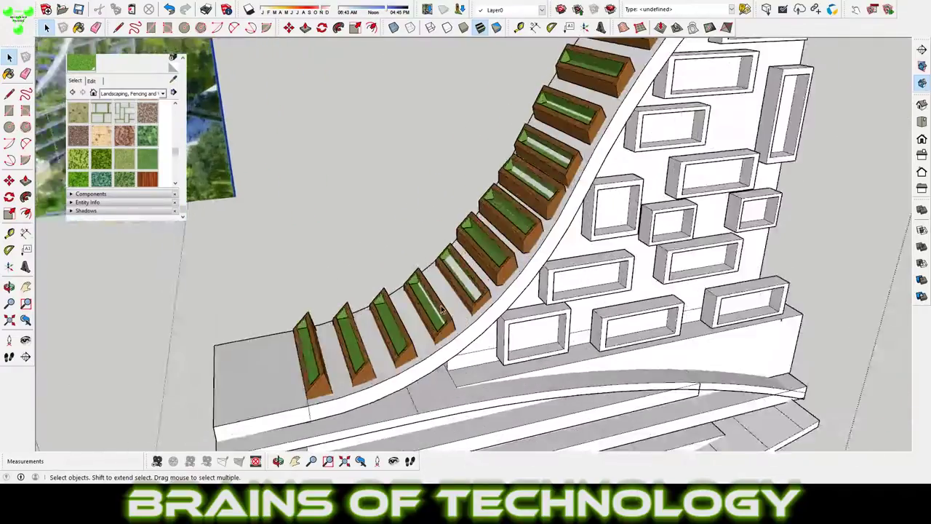
# Step: Orbit and zoom around the selected planter to line up its move
pyautogui.scroll(3, 445, 331)
pyautogui.press('m')
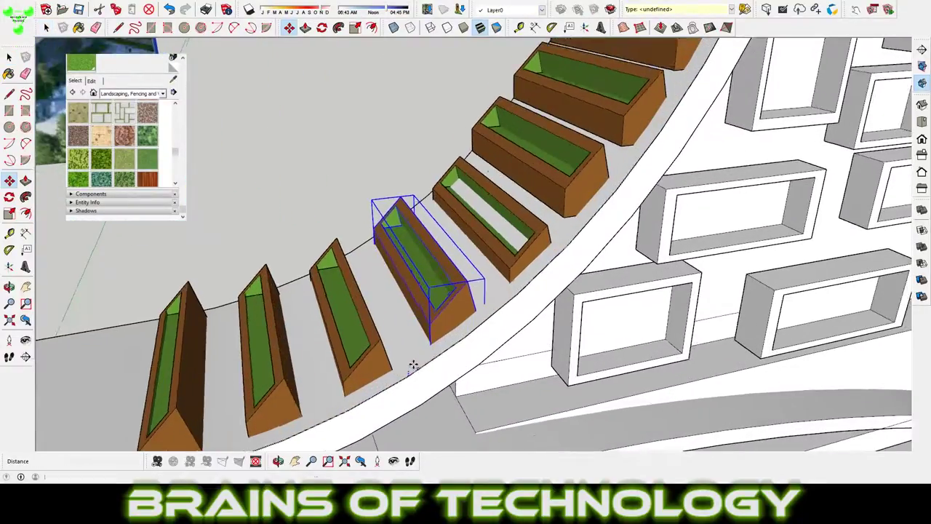
pyautogui.scroll(2, 409, 363)
pyautogui.moveTo(408, 364)
pyautogui.mouseDown(button='middle')
pyautogui.moveTo(469, 428)
pyautogui.moveTo(473, 342)
pyautogui.mouseUp(button='middle')
pyautogui.press('space')
pyautogui.press('m')
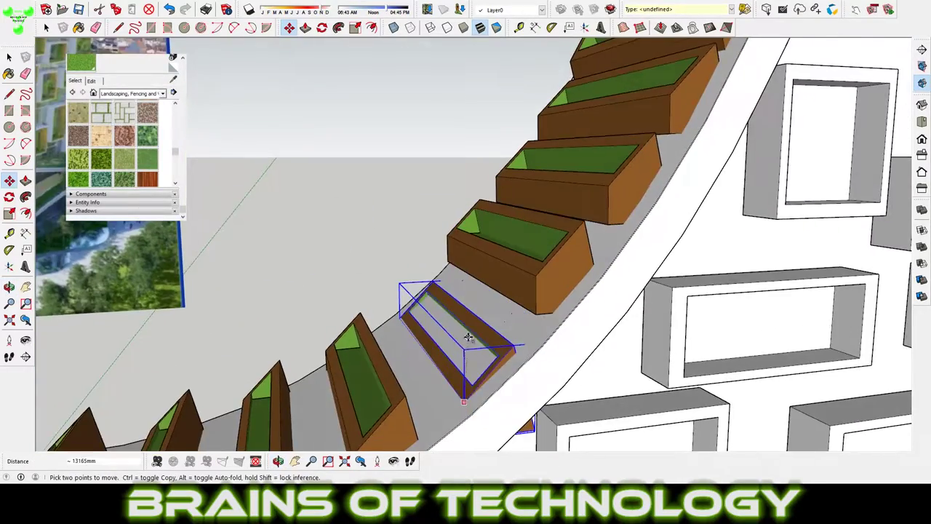
pyautogui.moveTo(436, 306); pyautogui.dragTo(495, 267, button='middle')
pyautogui.scroll(-3, 489, 262)
pyautogui.scroll(3, 495, 266)
pyautogui.scroll(-5, 545, 198)
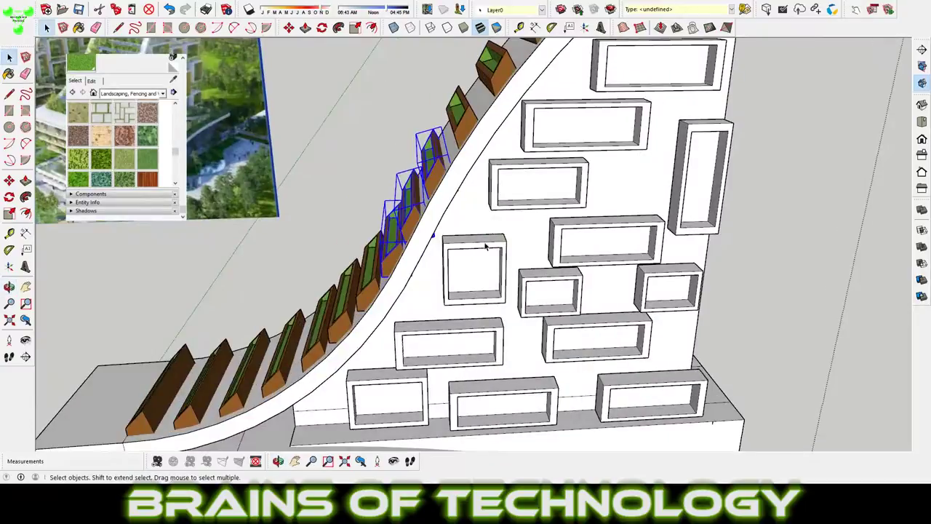
# Step: Slide the planters down the curve, tilt one to match, and select the row
pyautogui.press('m')
pyautogui.scroll(3, 437, 207)
pyautogui.scroll(2, 463, 216)
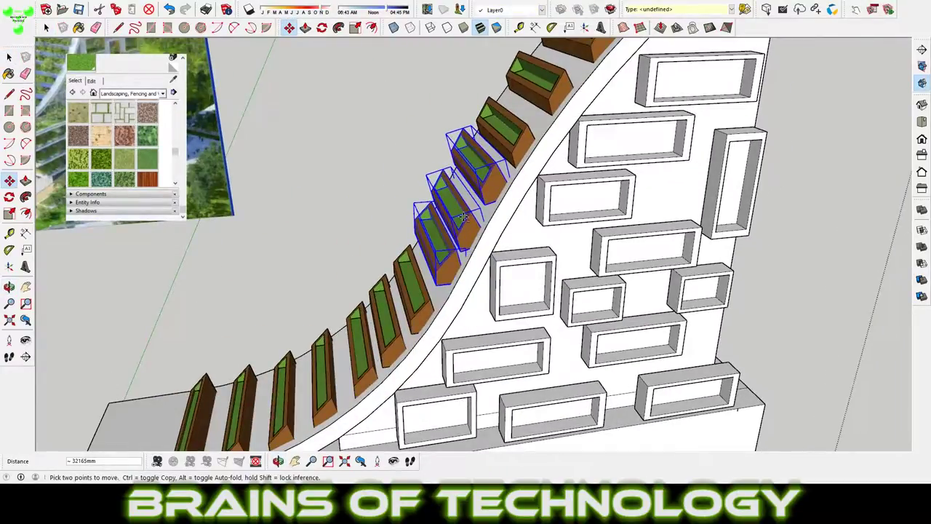
pyautogui.moveTo(492, 227); pyautogui.dragTo(447, 265)
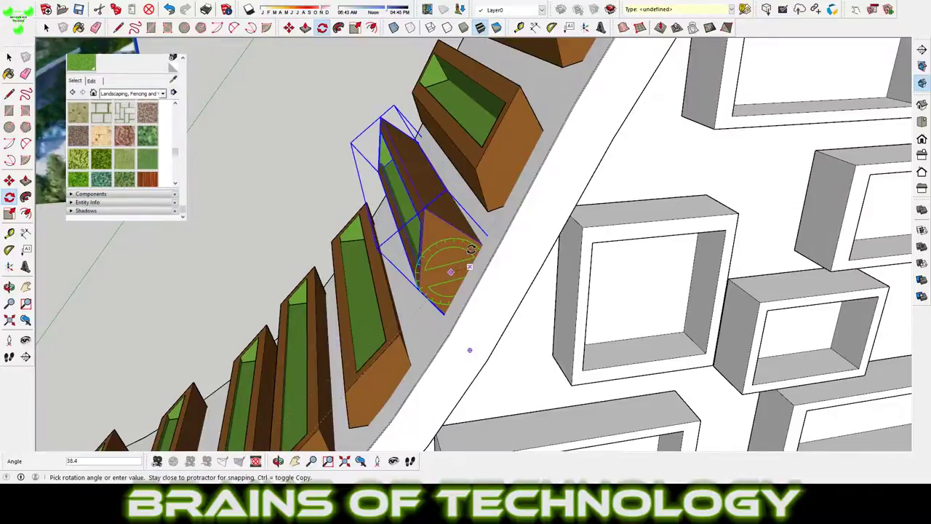
pyautogui.moveTo(471, 258); pyautogui.dragTo(453, 242, button='middle')
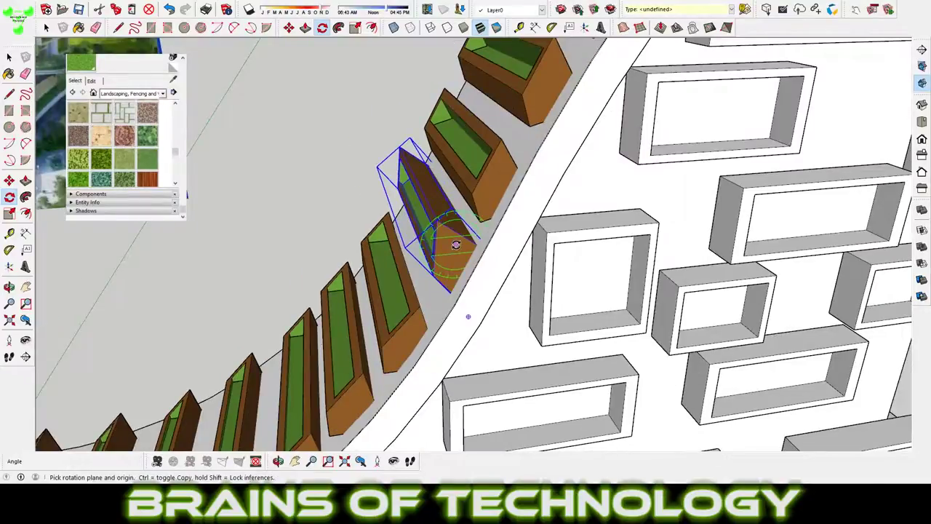
pyautogui.click(451, 242)
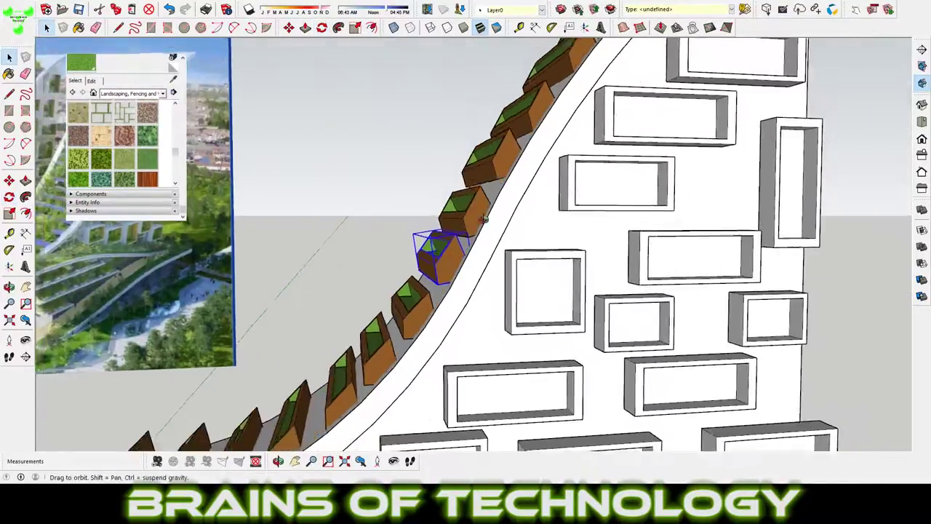
pyautogui.moveTo(445, 260)
pyautogui.mouseDown(button='middle')
pyautogui.moveTo(367, 251)
pyautogui.moveTo(434, 318)
pyautogui.mouseUp(button='middle')
pyautogui.click(408, 291)
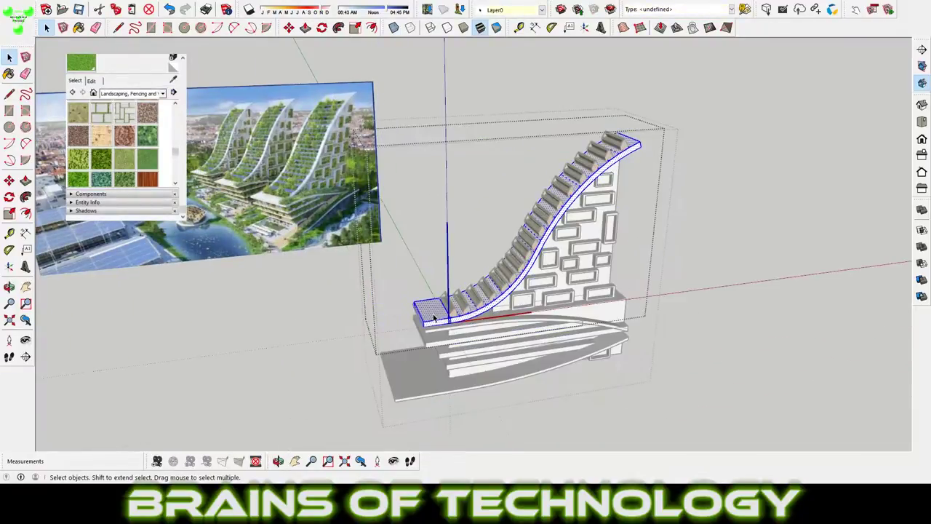
# Step: Paint the curved planter base with a green Landscaping material
pyautogui.scroll(5, 413, 304)
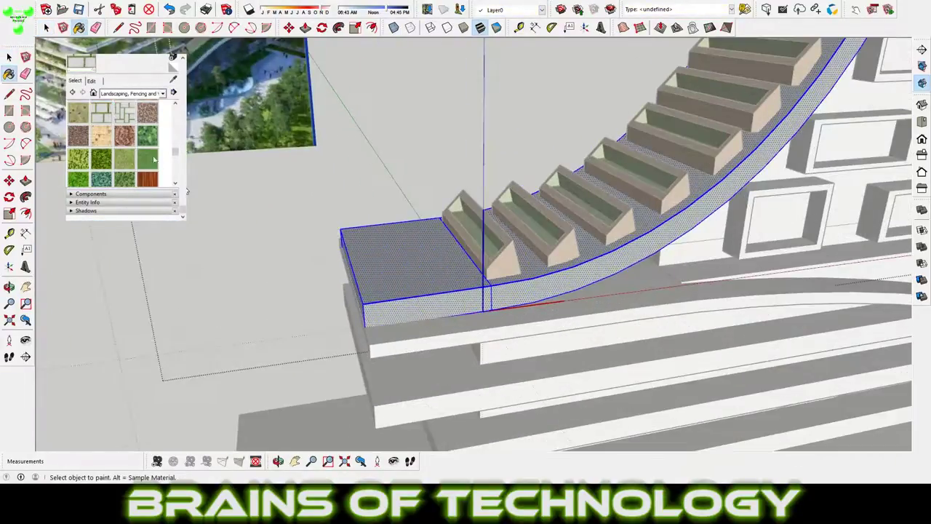
pyautogui.click(147, 159)
pyautogui.click(414, 305)
pyautogui.press('space')
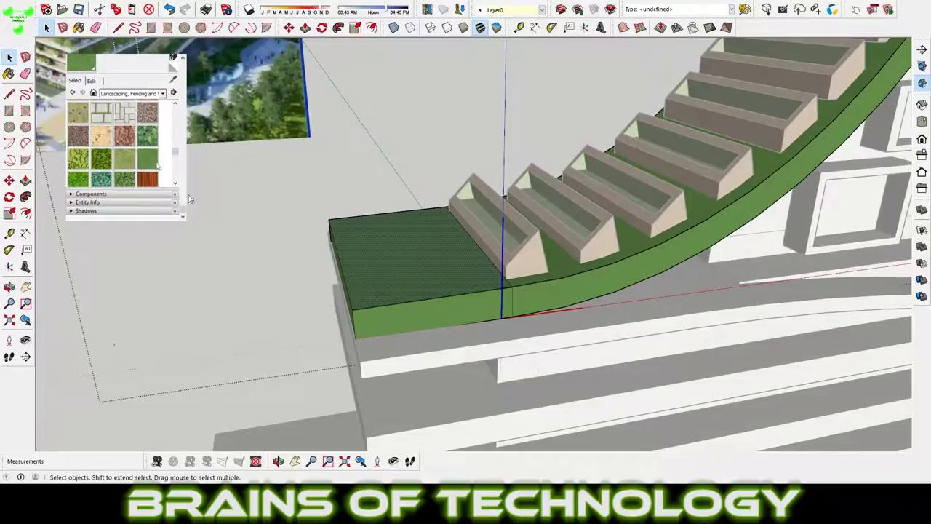
# Step: Paint a planter face with a brown material
pyautogui.click(147, 112)
pyautogui.click(490, 303)
pyautogui.moveTo(491, 303)
pyautogui.mouseDown(button='middle')
pyautogui.moveTo(669, 249)
pyautogui.moveTo(628, 222)
pyautogui.moveTo(611, 182)
pyautogui.mouseUp(button='middle')
pyautogui.scroll(-5, 611, 182)
pyautogui.scroll(10, 609, 150)
# Step: Select the boxes on the tower wall and paint them with wood
pyautogui.moveTo(609, 150)
pyautogui.mouseDown(button='middle')
pyautogui.moveTo(664, 138)
pyautogui.moveTo(483, 160)
pyautogui.moveTo(553, 218)
pyautogui.mouseUp(button='middle')
pyautogui.scroll(5, 553, 219)
pyautogui.press('space')
pyautogui.click(572, 277)
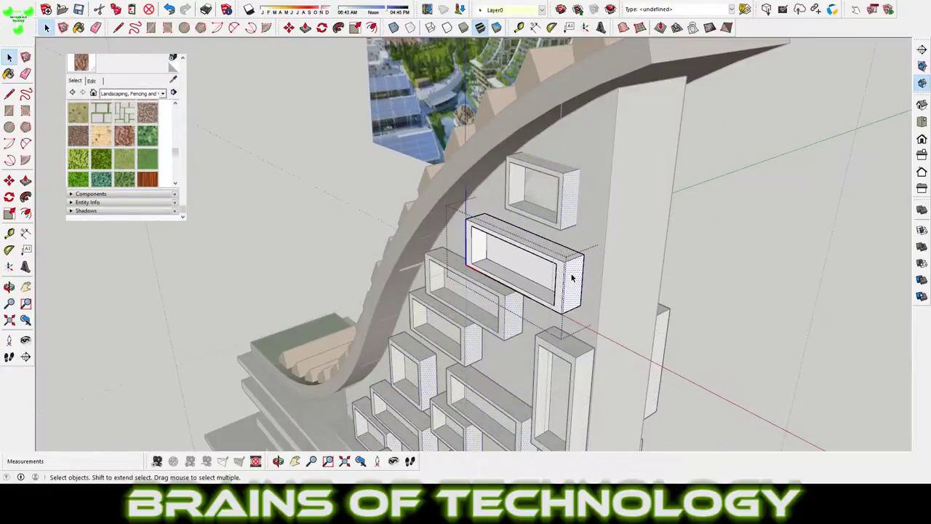
pyautogui.click(149, 181)
pyautogui.click(536, 245)
pyautogui.scroll(3, 588, 264)
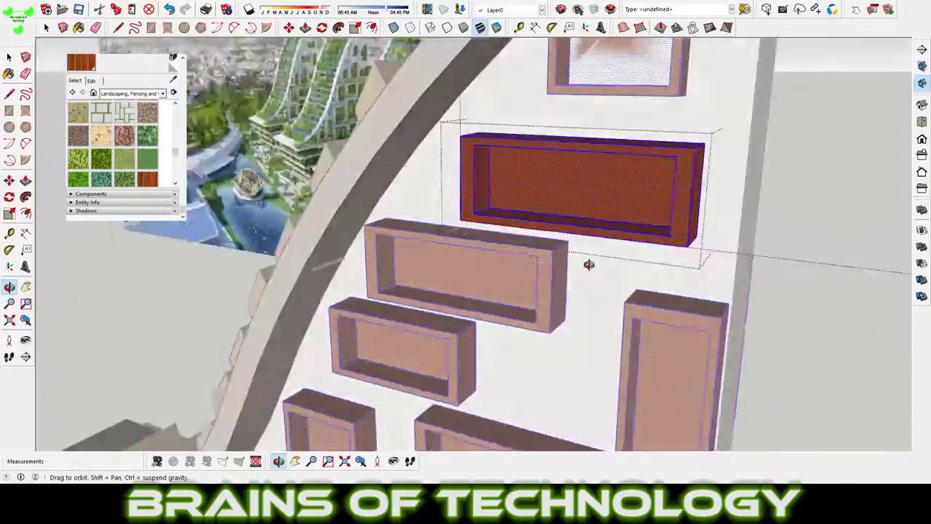
pyautogui.scroll(-3, 565, 206)
# Step: Select a single wall box and view the tower wall from the side
pyautogui.press('space')
pyautogui.click(588, 188)
pyautogui.scroll(2, 588, 188)
pyautogui.scroll(3, 588, 190)
pyautogui.press('m')
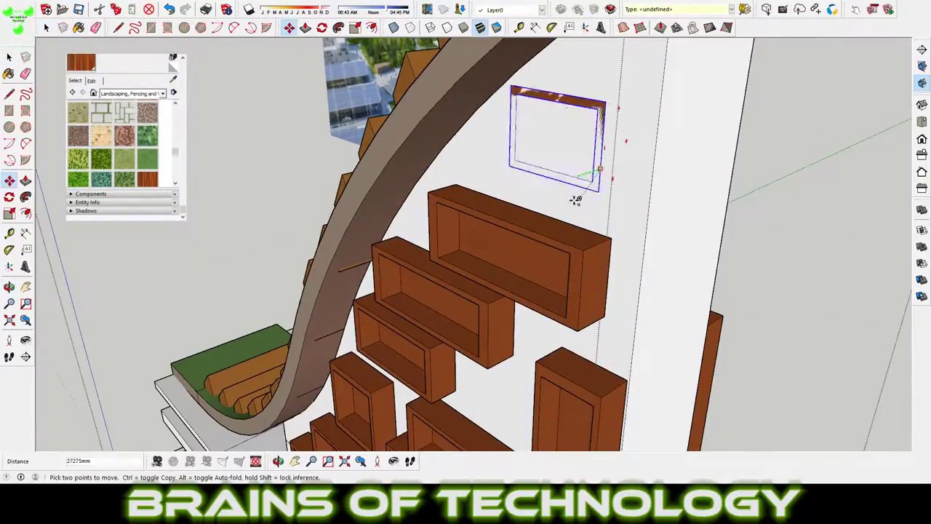
pyautogui.moveTo(580, 248); pyautogui.dragTo(705, 237, button='middle')
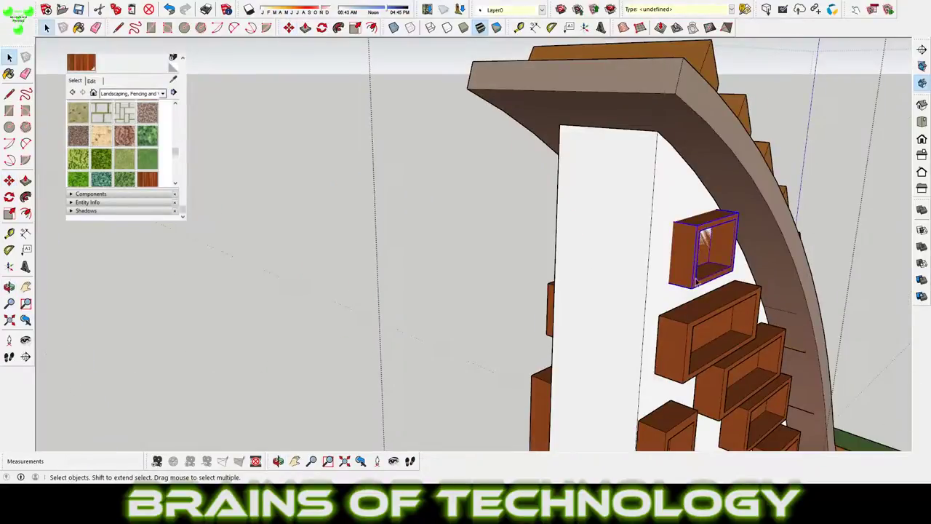
pyautogui.scroll(-5, 689, 286)
pyautogui.moveTo(690, 286); pyautogui.dragTo(871, 370, button='middle')
pyautogui.scroll(6, 549, 193)
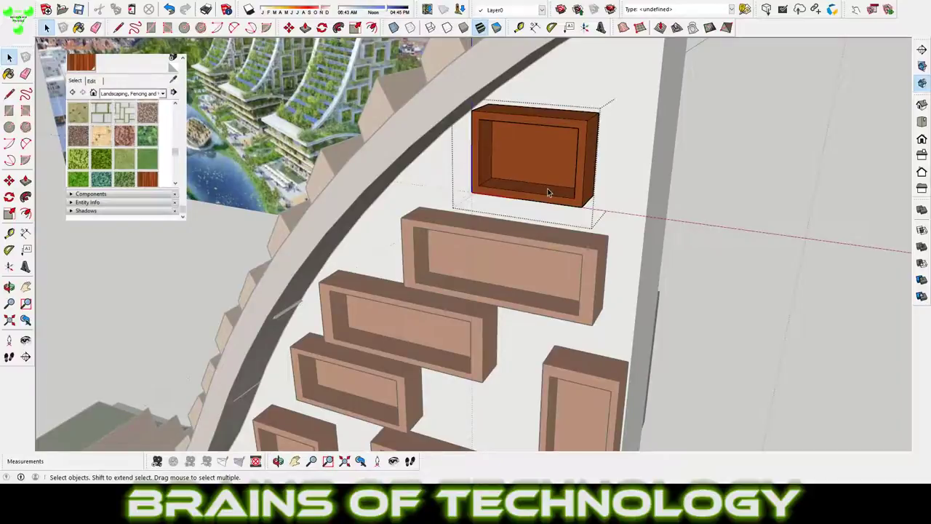
# Step: Paint the insides of the wall boxes with a green material
pyautogui.click(101, 142)
pyautogui.click(535, 156)
pyautogui.scroll(3, 535, 156)
pyautogui.scroll(3, 503, 134)
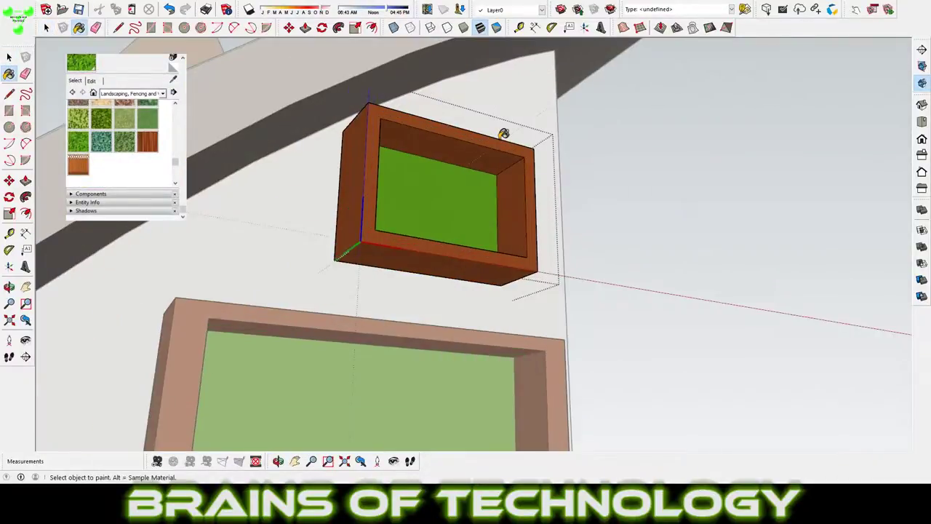
pyautogui.scroll(3, 318, 252)
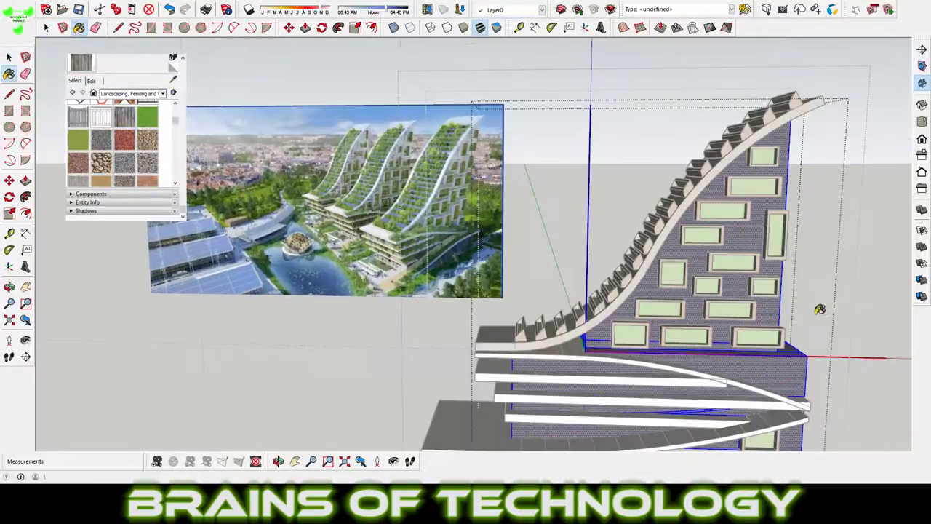
pyautogui.press('space')
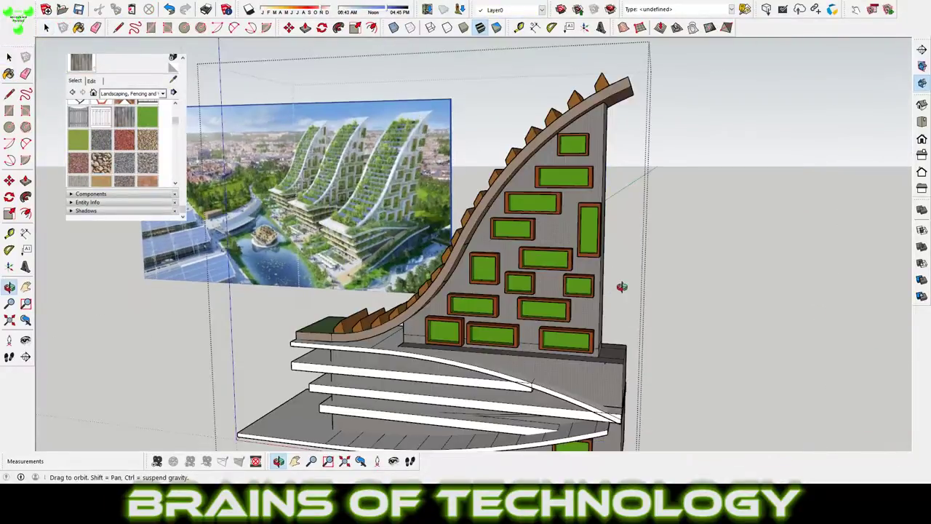
pyautogui.scroll(5, 677, 239)
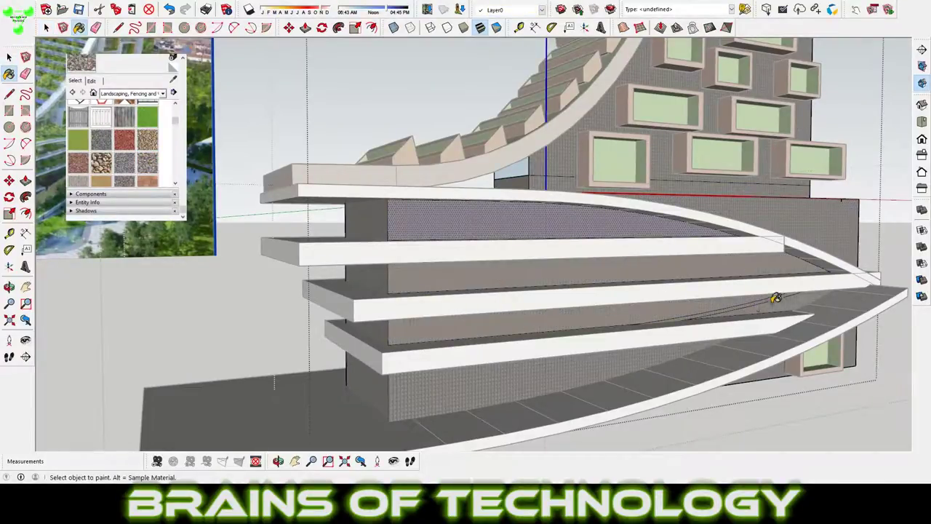
# Step: Erase the stray edges on the lower wall face, undoing one mistaken erase
pyautogui.scroll(2, 776, 297)
pyautogui.scroll(2, 777, 302)
pyautogui.press('e')
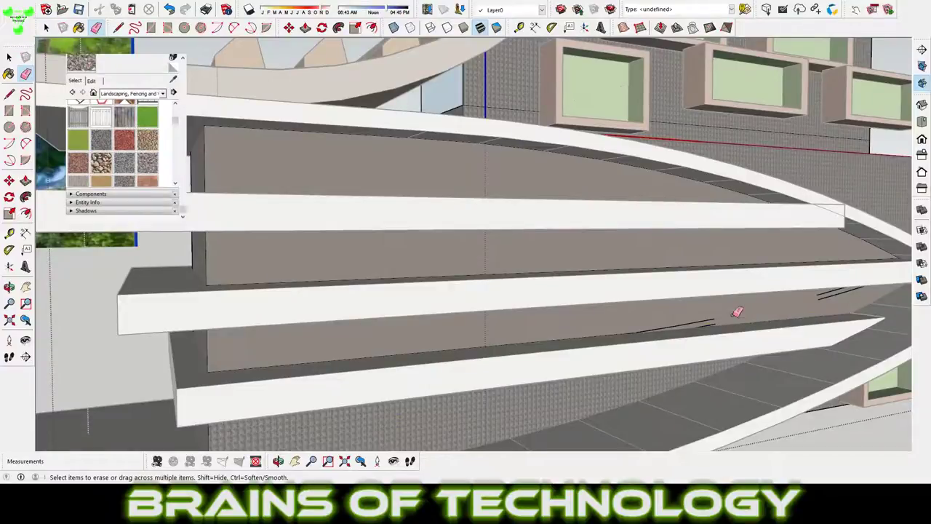
pyautogui.scroll(3, 737, 311)
pyautogui.scroll(3, 672, 293)
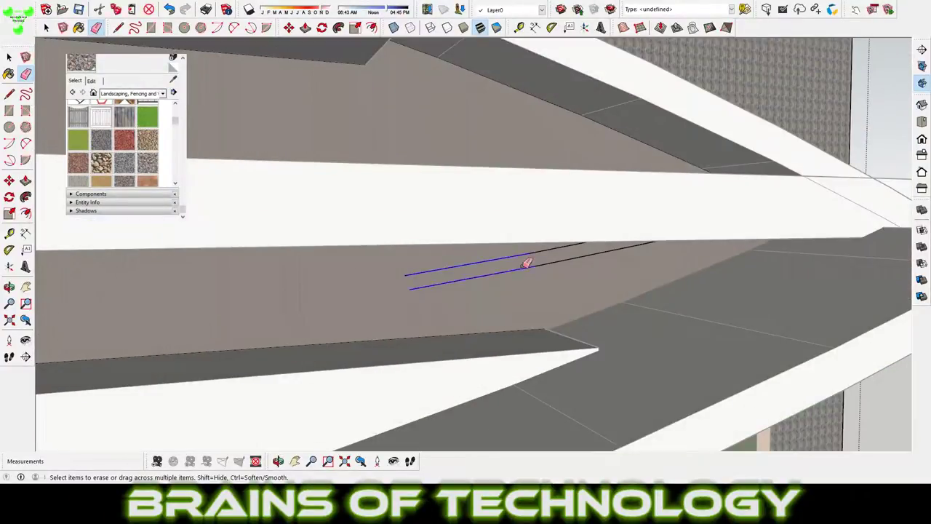
pyautogui.scroll(3, 609, 275)
pyautogui.scroll(2, 634, 223)
pyautogui.hotkey('ctrl', 'z')
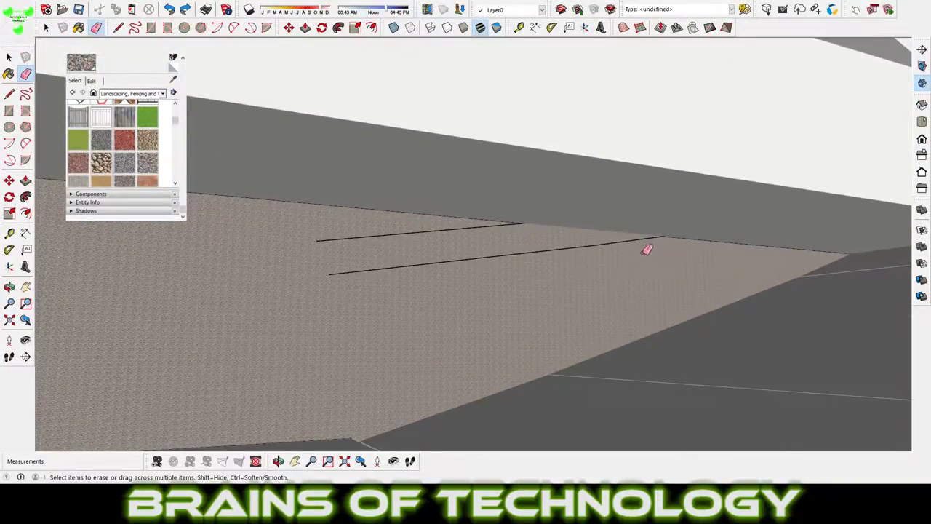
pyautogui.press('space')
pyautogui.scroll(-3, 526, 216)
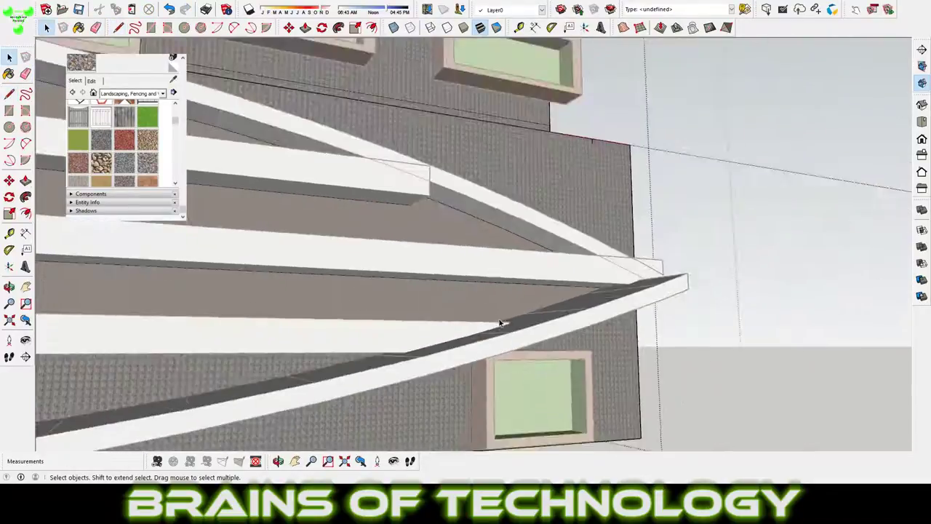
pyautogui.scroll(-3, 509, 291)
pyautogui.scroll(-3, 622, 248)
pyautogui.scroll(3, 466, 202)
pyautogui.scroll(3, 547, 156)
# Step: Draw a rectangle on the lower-tier wall and offset its outline inward into a frame
pyautogui.press('r')
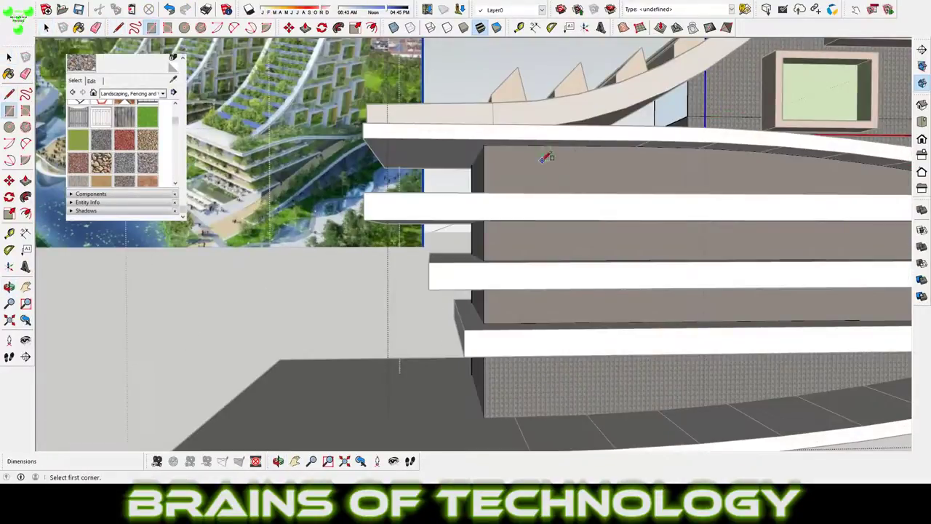
pyautogui.scroll(2, 485, 135)
pyautogui.click(479, 140)
pyautogui.click(536, 180)
pyautogui.scroll(2, 535, 180)
pyautogui.press('space')
pyautogui.click(518, 140)
pyautogui.scroll(2, 518, 140)
pyautogui.press('f')
pyautogui.click(545, 154)
# Step: Push/pull the frame face to give the box depth
pyautogui.press('p')
pyautogui.click(534, 146)
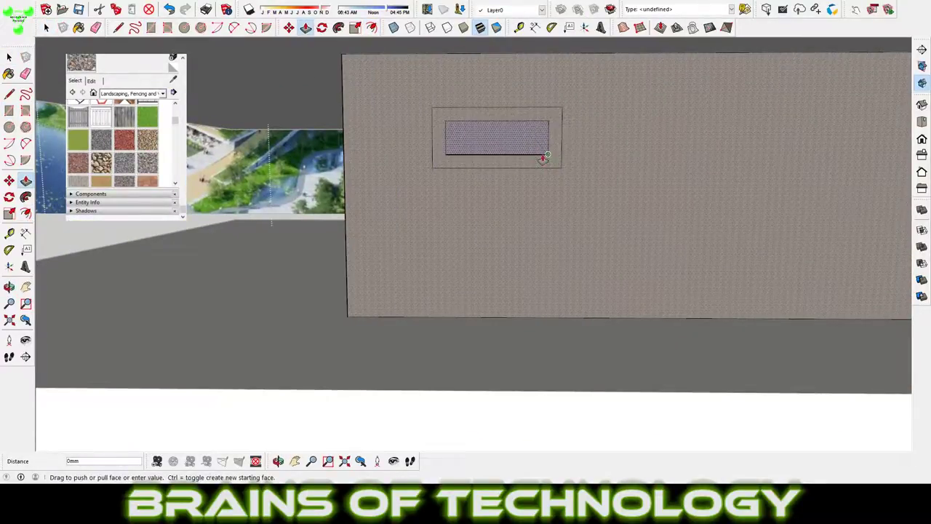
pyautogui.moveTo(505, 170)
pyautogui.mouseDown(button='middle')
pyautogui.moveTo(776, 135)
pyautogui.moveTo(606, 149)
pyautogui.moveTo(453, 116)
pyautogui.mouseUp(button='middle')
pyautogui.click(606, 150)
pyautogui.press('space')
pyautogui.click(542, 167)
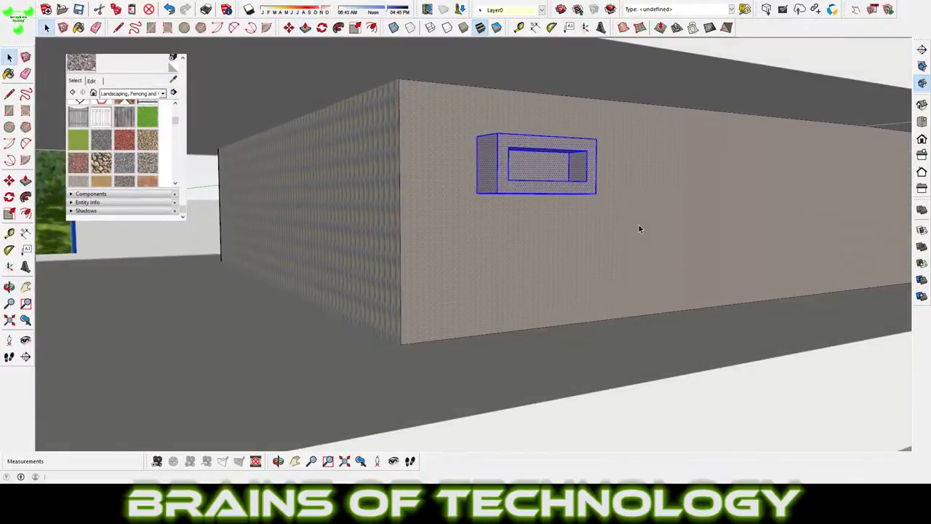
pyautogui.press('Escape')
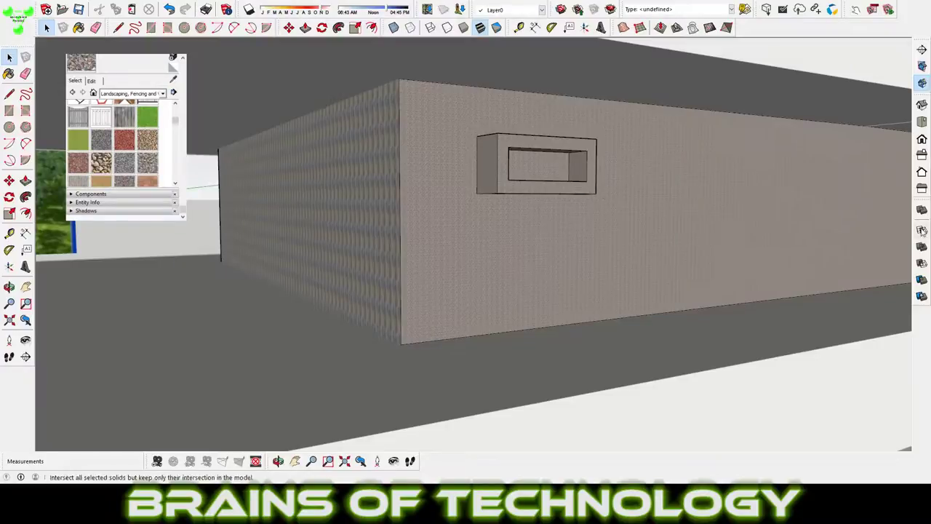
pyautogui.moveTo(510, 189); pyautogui.dragTo(541, 194, button='middle')
pyautogui.scroll(-5, 541, 193)
pyautogui.scroll(-2, 437, 191)
pyautogui.scroll(2, 380, 161)
# Step: Copy the frame box below and to the right of the original across the middle of the wall
pyautogui.press('m')
pyautogui.press('ctrl')
pyautogui.click(322, 152)
pyautogui.click(316, 186)
pyautogui.click(315, 186)
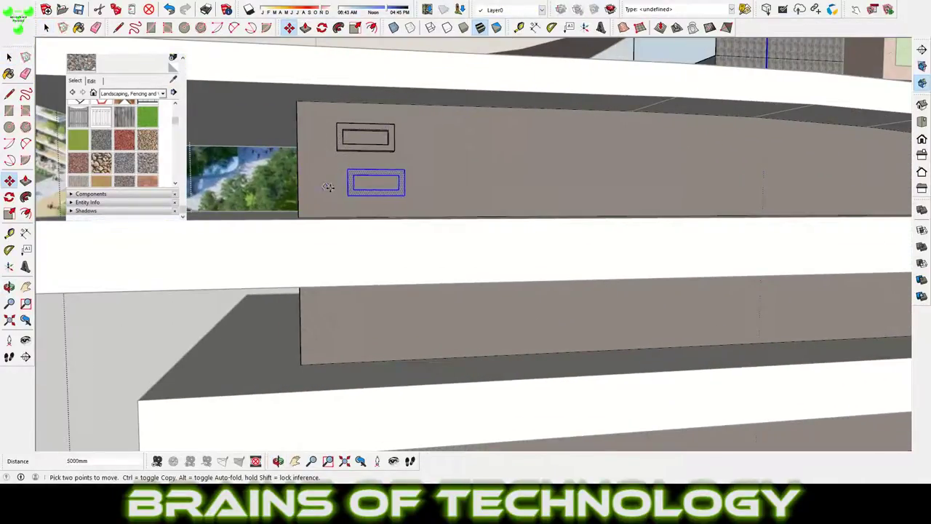
pyautogui.click(353, 187)
pyautogui.press('ctrl')
pyautogui.click(354, 188)
pyautogui.click(431, 164)
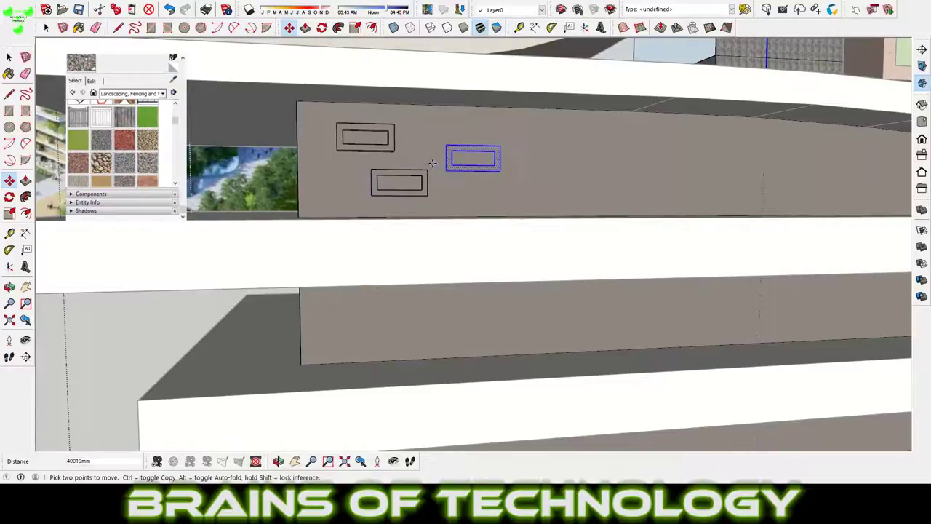
pyautogui.scroll(-2, 438, 169)
pyautogui.click(501, 149)
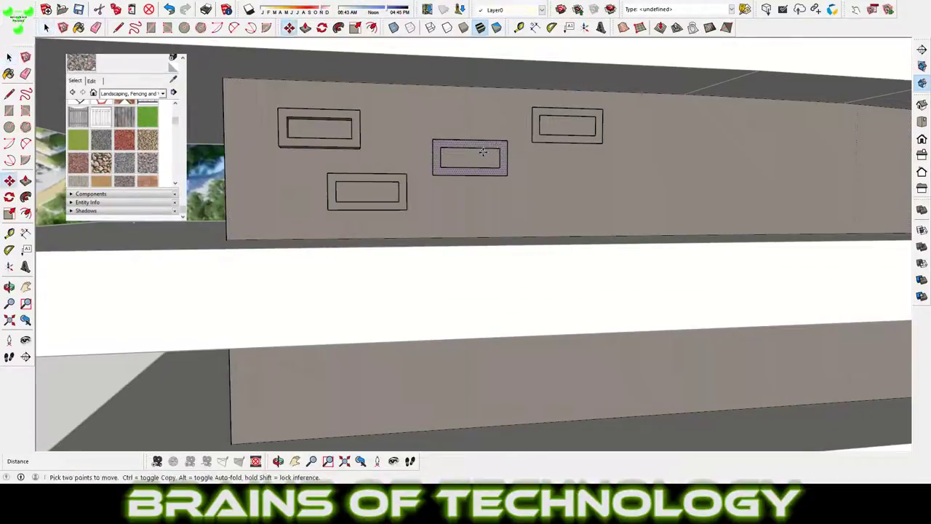
pyautogui.click(546, 161)
pyautogui.scroll(2, 510, 196)
# Step: Add more frame copies at the wall's upper and lower right, completing the staggered pattern
pyautogui.press('ctrl')
pyautogui.click(432, 204)
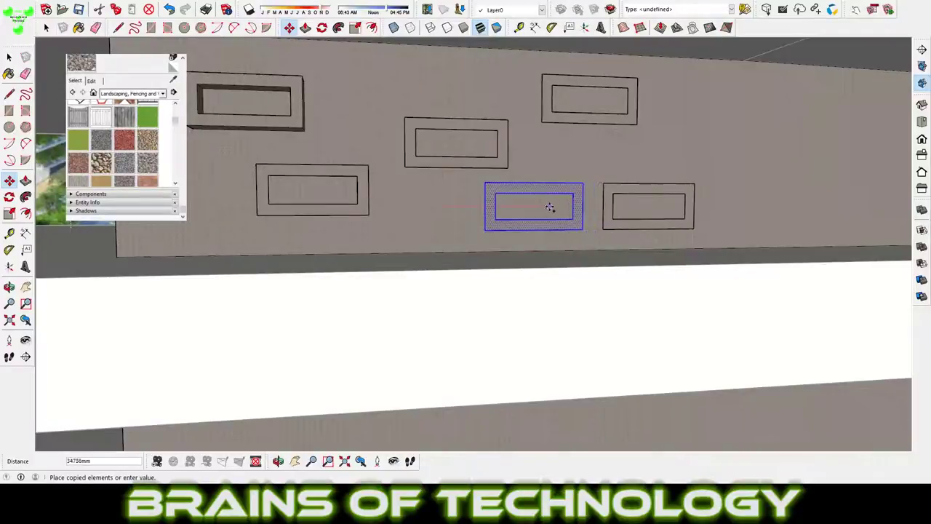
pyautogui.click(757, 138)
pyautogui.moveTo(756, 138); pyautogui.dragTo(661, 164, button='middle')
pyautogui.scroll(-2, 662, 164)
pyautogui.scroll(-2, 583, 171)
pyautogui.scroll(-2, 486, 174)
pyautogui.scroll(-1, 446, 181)
pyautogui.click(446, 181)
pyautogui.click(501, 197)
pyautogui.click(501, 198)
pyautogui.click(644, 191)
pyautogui.click(635, 169)
pyautogui.click(636, 168)
pyautogui.scroll(3, 640, 182)
pyautogui.press('space')
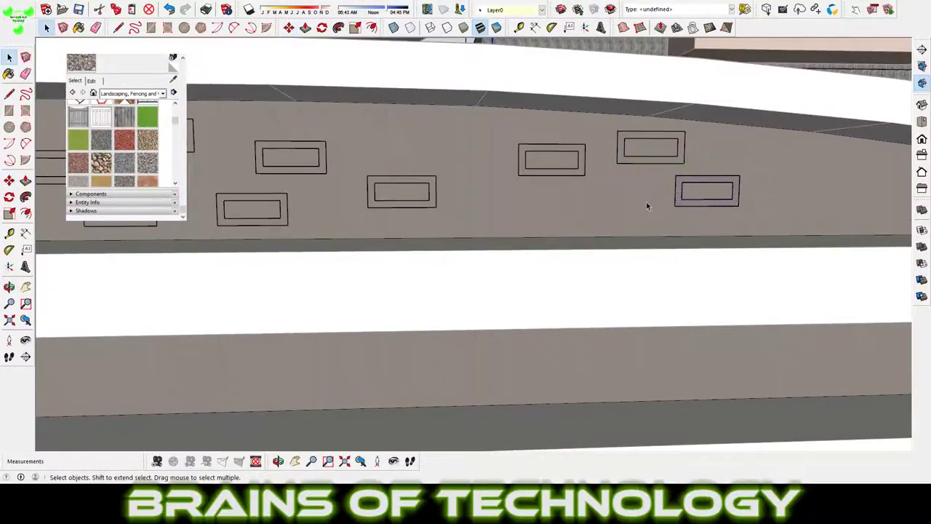
pyautogui.scroll(-5, 281, 147)
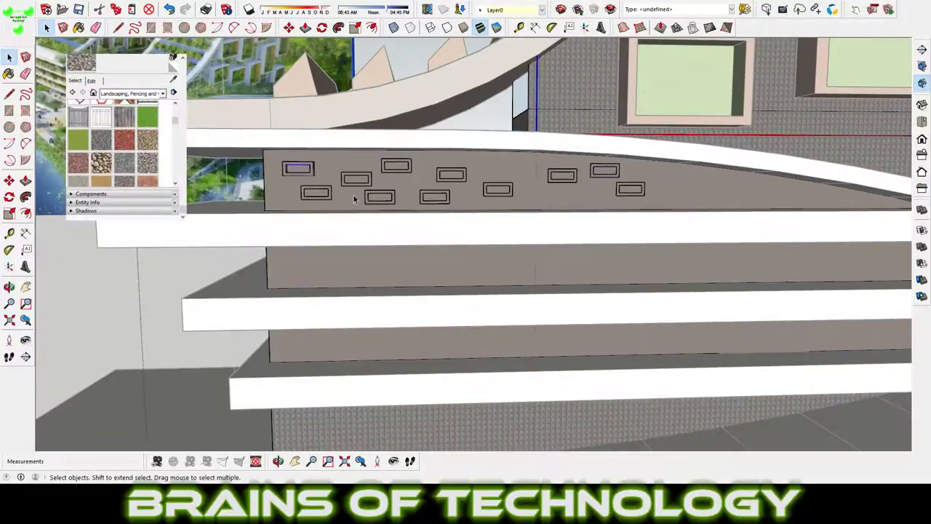
# Step: Select the lower-tier wall face and its connected geometry, then clear the selection
pyautogui.moveTo(310, 171); pyautogui.dragTo(288, 217, button='middle')
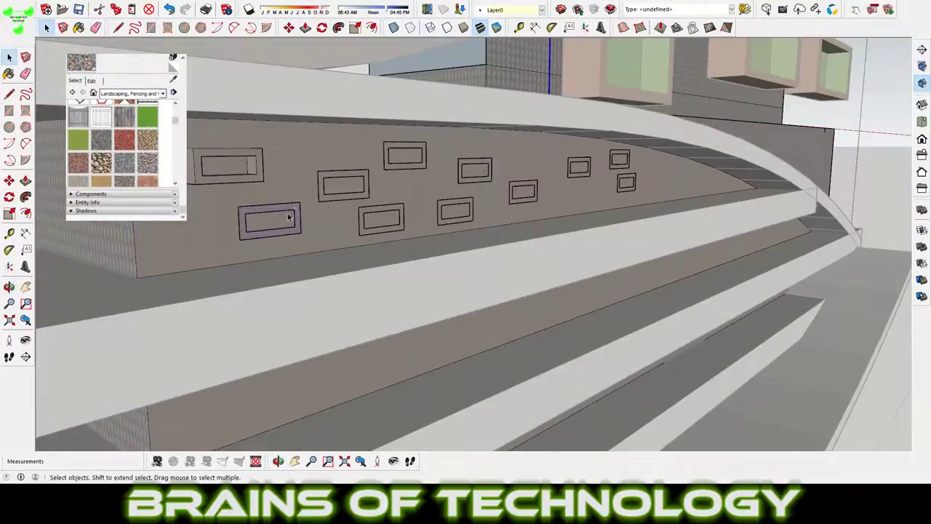
pyautogui.click(289, 221)
pyautogui.click(356, 265)
pyautogui.tripleClick(280, 224)
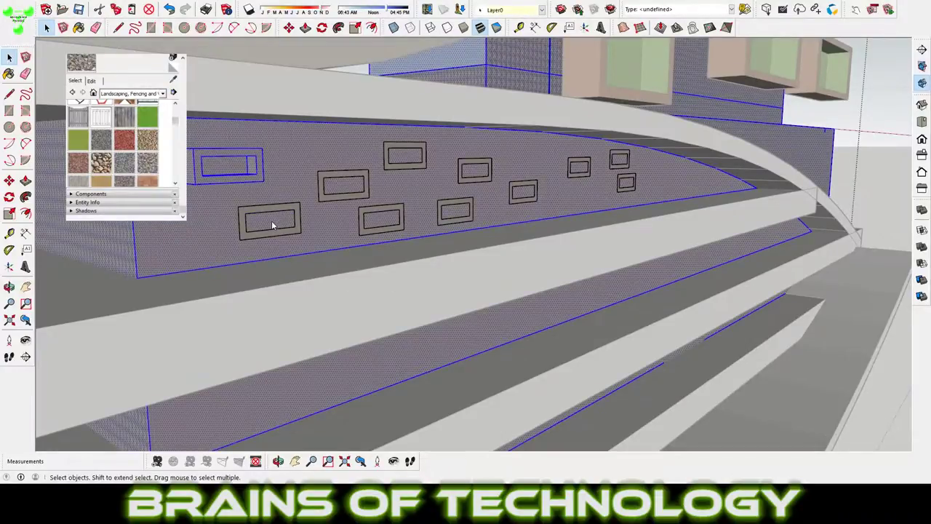
pyautogui.press('Escape')
# Step: Push/pull one frame face outward into a deep projecting box
pyautogui.press('p')
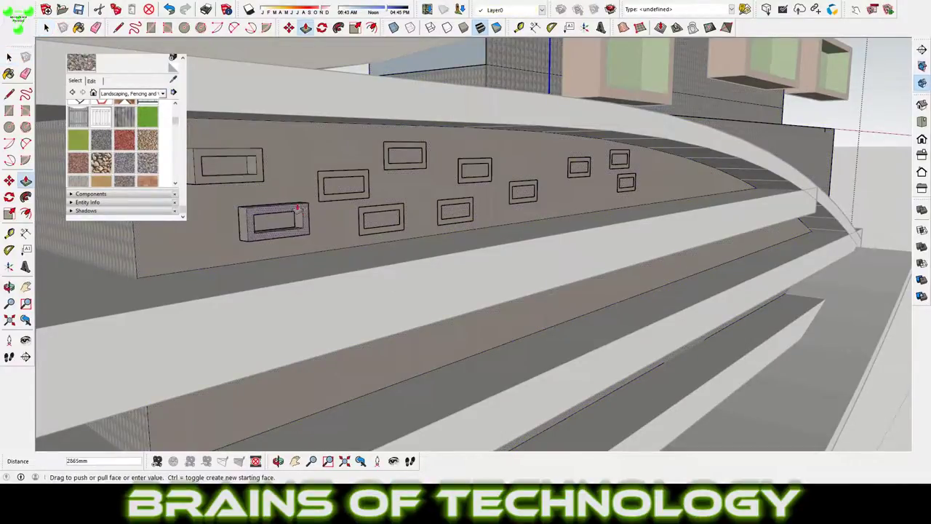
pyautogui.moveTo(259, 161)
pyautogui.mouseDown(button='middle')
pyautogui.moveTo(291, 177)
pyautogui.moveTo(378, 175)
pyautogui.moveTo(275, 188)
pyautogui.moveTo(407, 240)
pyautogui.mouseUp(button='middle')
pyautogui.scroll(3, 428, 244)
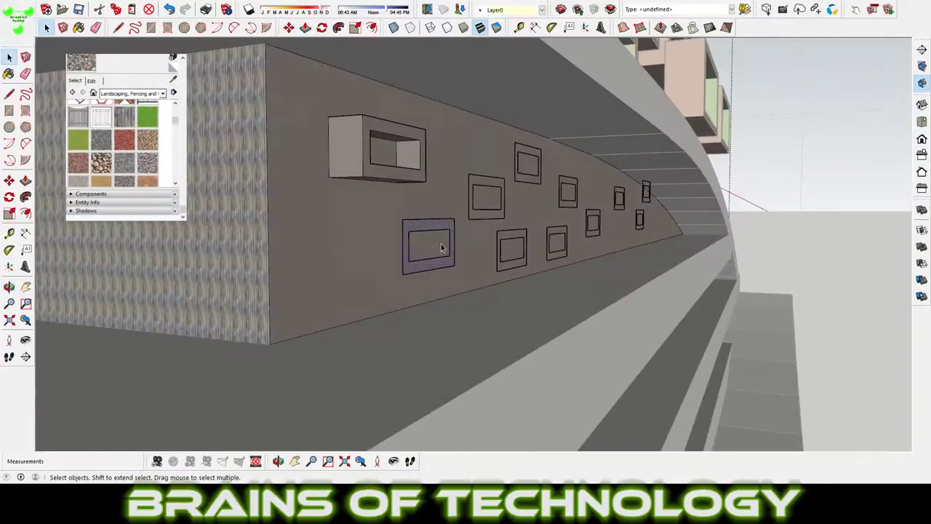
pyautogui.scroll(2, 429, 241)
pyautogui.press('p')
pyautogui.click(451, 227)
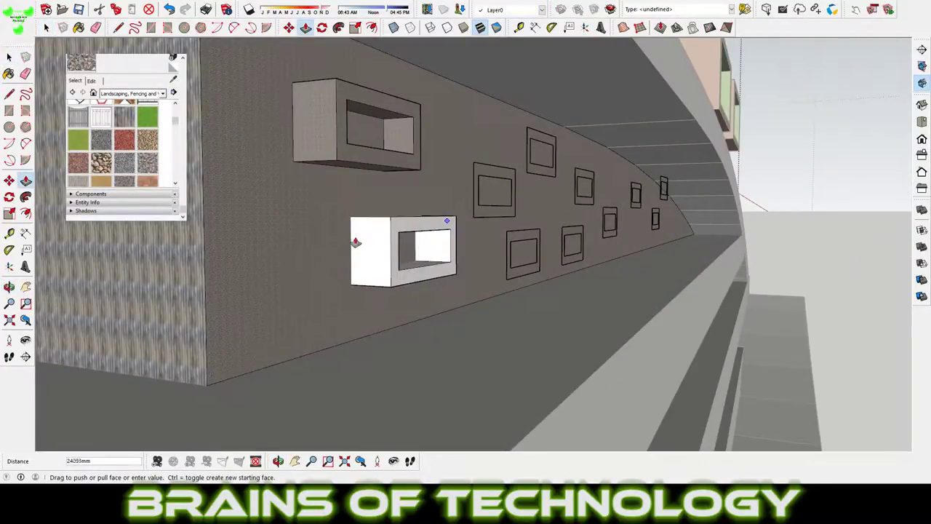
pyautogui.press('b')
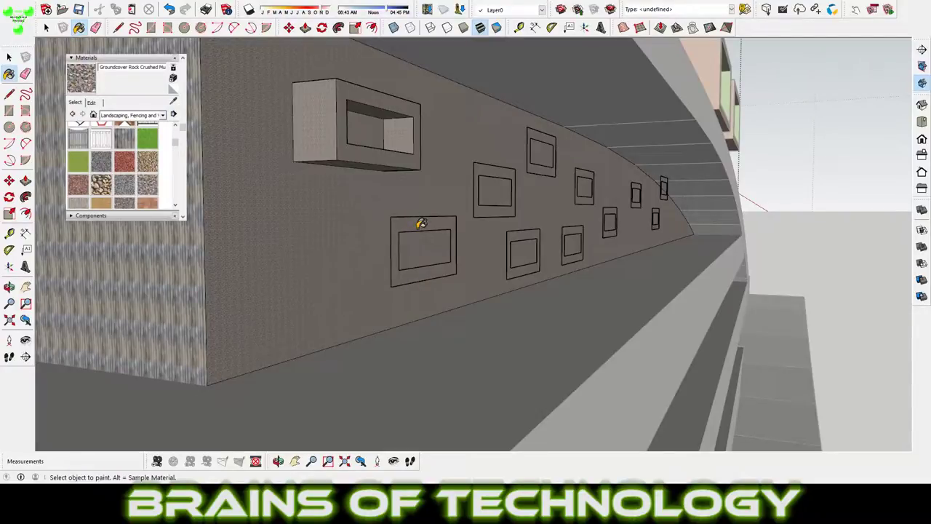
pyautogui.press('p')
pyautogui.click(422, 223)
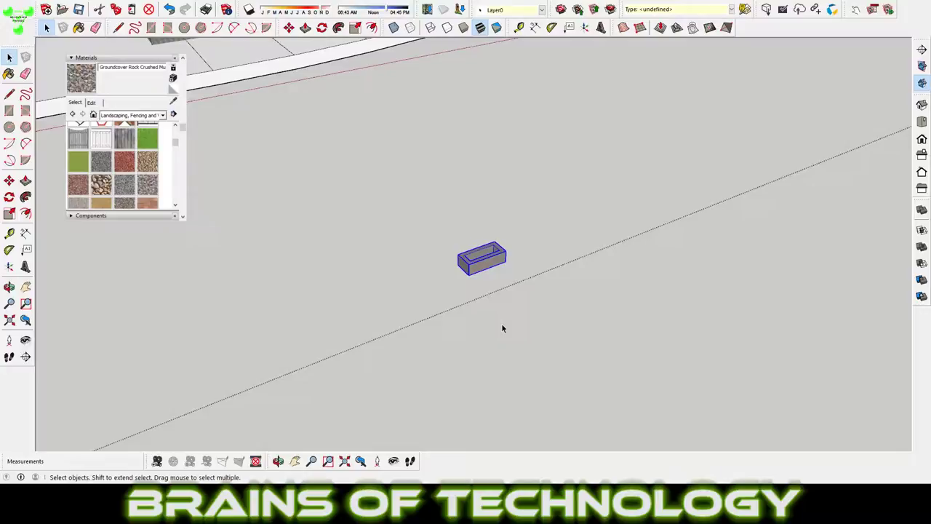
# Step: Rotate the frame box about its corner to face the wall
pyautogui.scroll(-1, 506, 280)
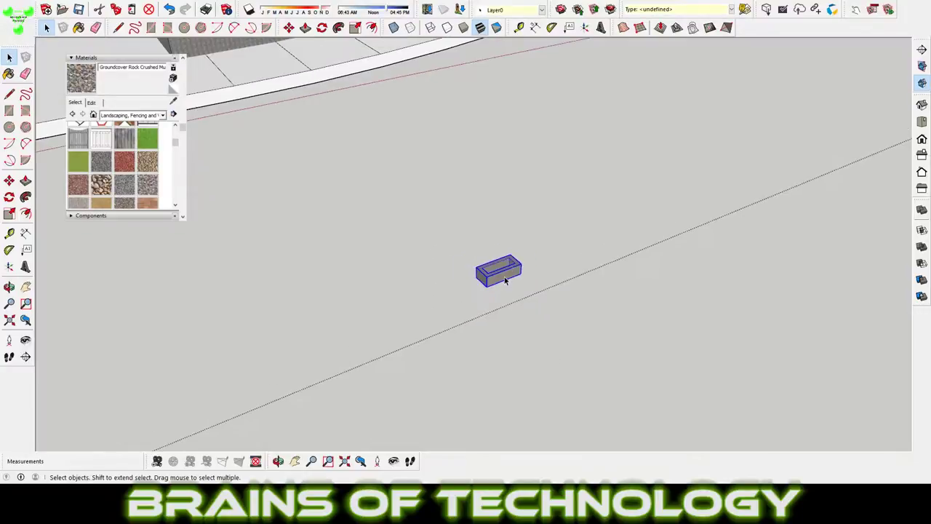
pyautogui.scroll(2, 499, 271)
pyautogui.press('q')
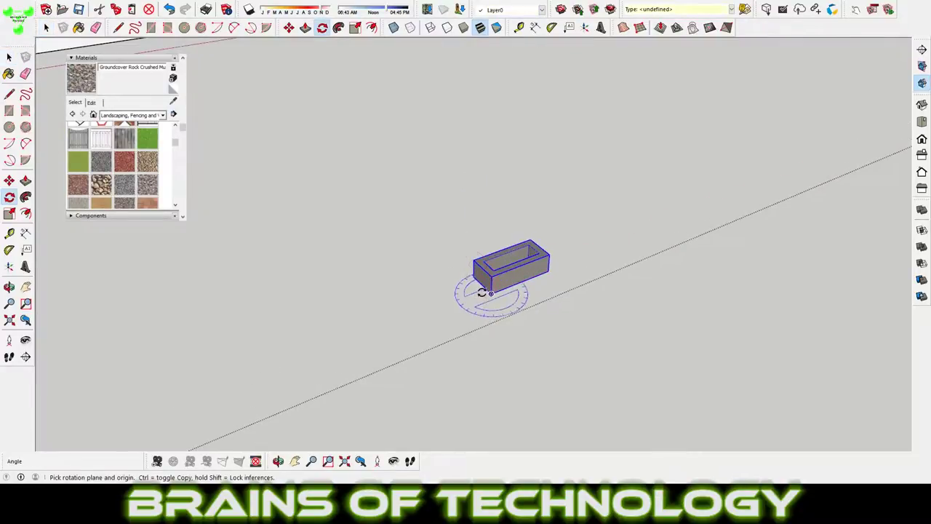
pyautogui.click(491, 293)
pyautogui.click(480, 240)
# Step: Move the box onto the lower tier wall and copy one below it
pyautogui.press('m')
pyautogui.click(474, 301)
pyautogui.scroll(-3, 364, 202)
pyautogui.scroll(2, 386, 124)
pyautogui.moveTo(386, 122)
pyautogui.mouseDown(button='middle')
pyautogui.moveTo(395, 245)
pyautogui.moveTo(499, 214)
pyautogui.moveTo(352, 187)
pyautogui.moveTo(725, 219)
pyautogui.moveTo(555, 233)
pyautogui.mouseUp(button='middle')
pyautogui.scroll(4, 509, 204)
pyautogui.press('ctrl')
pyautogui.click(474, 211)
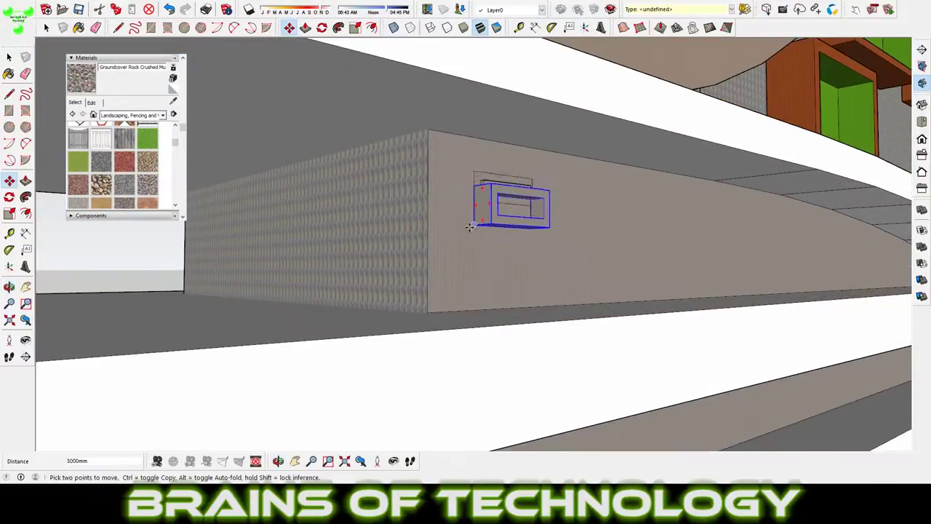
pyautogui.click(473, 282)
# Step: Copy a third box beside the pair along the wall
pyautogui.moveTo(473, 281)
pyautogui.mouseDown(button='middle')
pyautogui.moveTo(428, 270)
pyautogui.moveTo(389, 237)
pyautogui.mouseUp(button='middle')
pyautogui.click(389, 237)
pyautogui.press('ctrl')
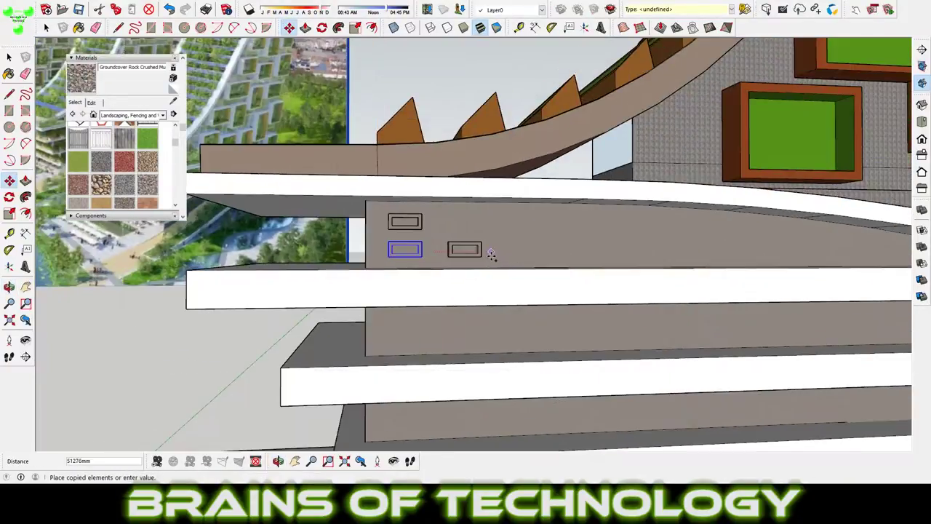
pyautogui.scroll(2, 475, 241)
pyautogui.click(475, 241)
pyautogui.scroll(2, 475, 241)
pyautogui.press('ctrl')
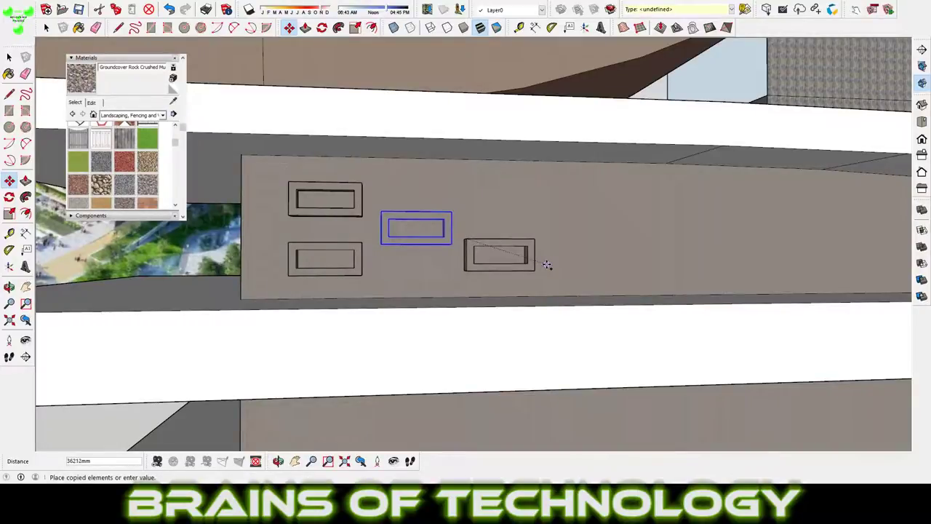
# Step: Select the two left boxes and copy the pair to the right
pyautogui.press('space')
pyautogui.click(325, 258)
pyautogui.keyDown('shift'); pyautogui.click(324, 200); pyautogui.keyUp('shift')
pyautogui.press('m')
pyautogui.click(362, 271)
pyautogui.press('ctrl')
pyautogui.click(510, 270)
# Step: Add the middle box and copy the three-box group repeatedly further right along the wall
pyautogui.moveTo(528, 264)
pyautogui.mouseDown(button='middle')
pyautogui.moveTo(374, 221)
pyautogui.moveTo(539, 283)
pyautogui.moveTo(405, 235)
pyautogui.mouseUp(button='middle')
pyautogui.press('space')
pyautogui.keyDown('shift'); pyautogui.click(405, 237); pyautogui.keyUp('shift')
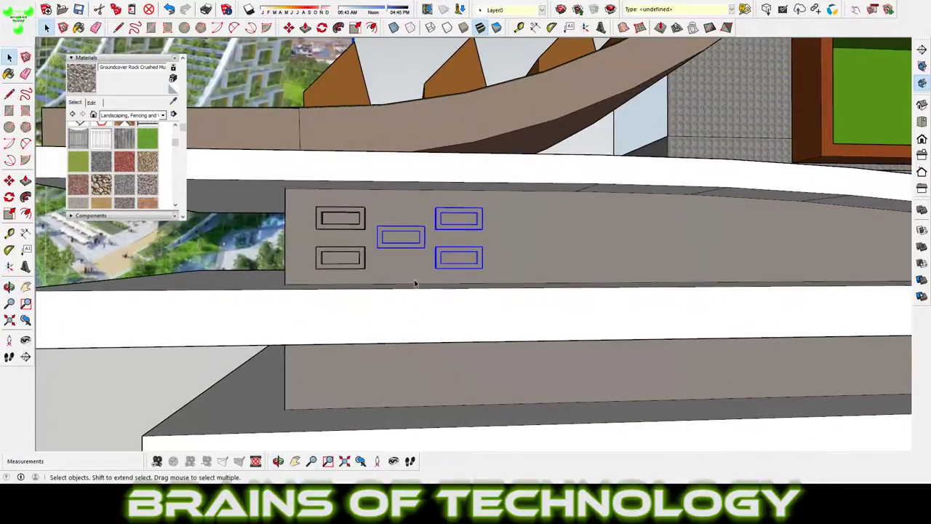
pyautogui.press('m')
pyautogui.click(382, 262)
pyautogui.press('ctrl')
pyautogui.click(492, 262)
pyautogui.keyDown('shift'); pyautogui.moveTo(595, 261); pyautogui.dragTo(507, 249, button='middle'); pyautogui.keyUp('shift')
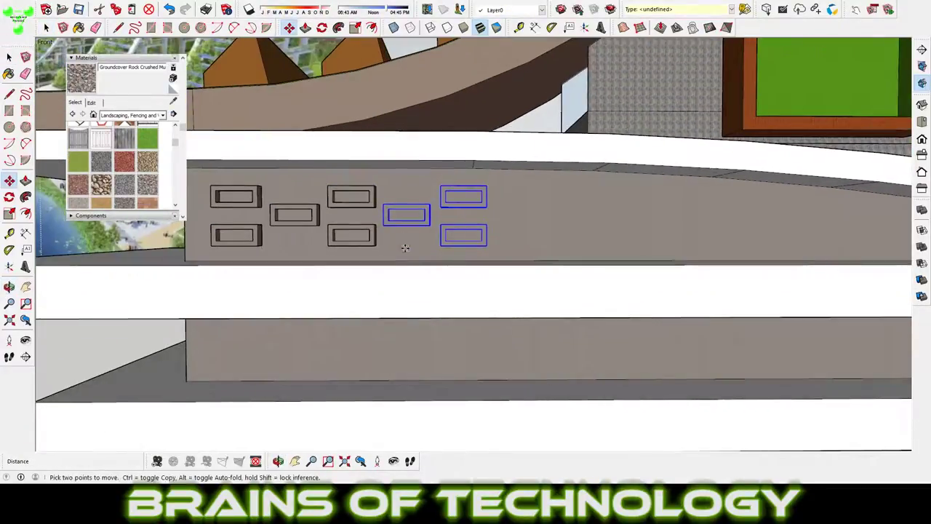
pyautogui.click(508, 248)
pyautogui.click(510, 248)
pyautogui.click(619, 248)
# Step: Orbit up to view the stepped facade and select only the leftmost box
pyautogui.moveTo(619, 248)
pyautogui.mouseDown(button='middle')
pyautogui.moveTo(642, 242)
pyautogui.moveTo(539, 211)
pyautogui.mouseUp(button='middle')
pyautogui.scroll(3, 553, 211)
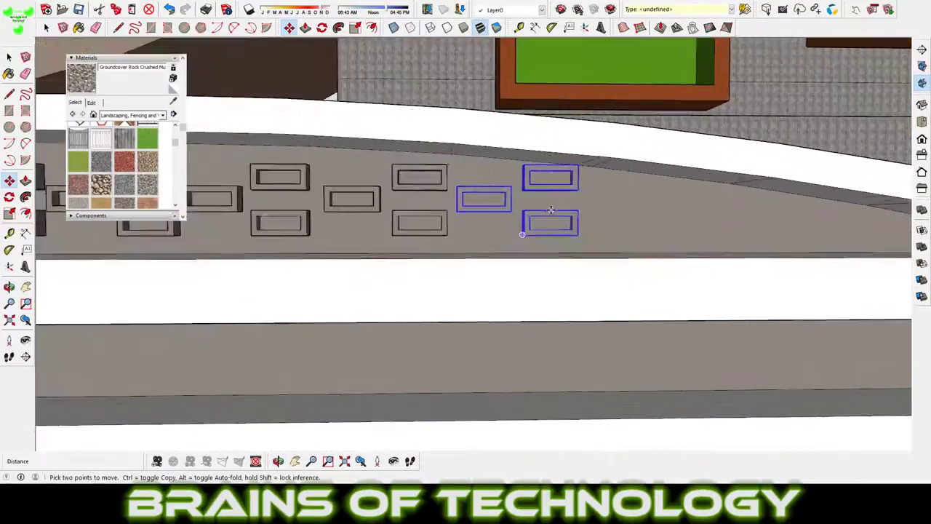
pyautogui.scroll(2, 582, 215)
pyautogui.scroll(-3, 582, 214)
pyautogui.moveTo(582, 215)
pyautogui.mouseDown(button='middle')
pyautogui.moveTo(726, 164)
pyautogui.moveTo(692, 160)
pyautogui.mouseUp(button='middle')
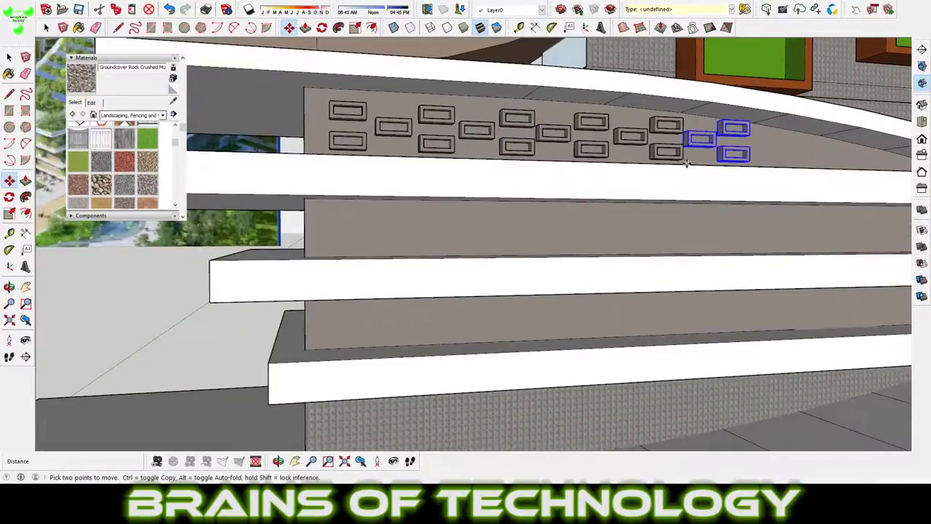
pyautogui.scroll(2, 565, 188)
pyautogui.scroll(-3, 565, 188)
pyautogui.press('space')
pyautogui.click(386, 162)
pyautogui.scroll(2, 413, 178)
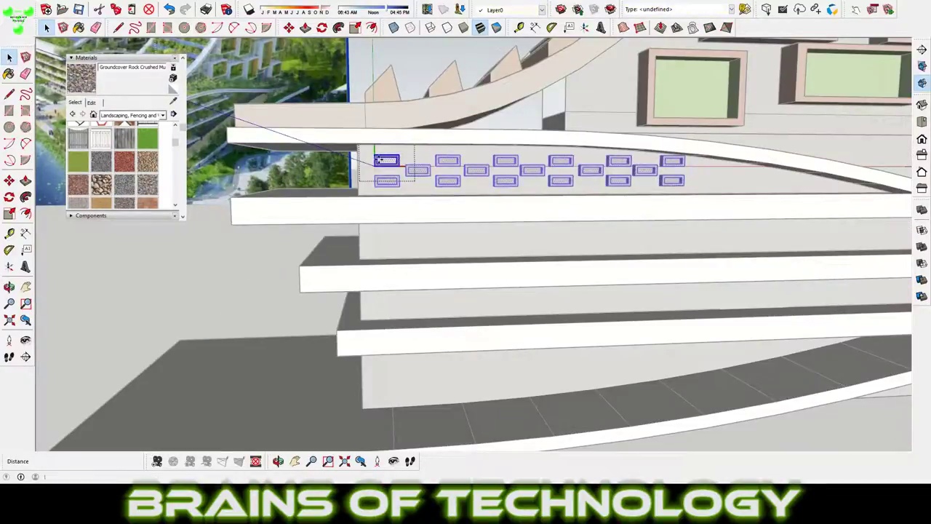
# Step: Copy the box 9624 mm down to the floor below
pyautogui.press('m')
pyautogui.press('ctrl')
pyautogui.click(371, 187)
pyautogui.click(372, 237)
pyautogui.moveTo(374, 218); pyautogui.dragTo(430, 173, button='middle')
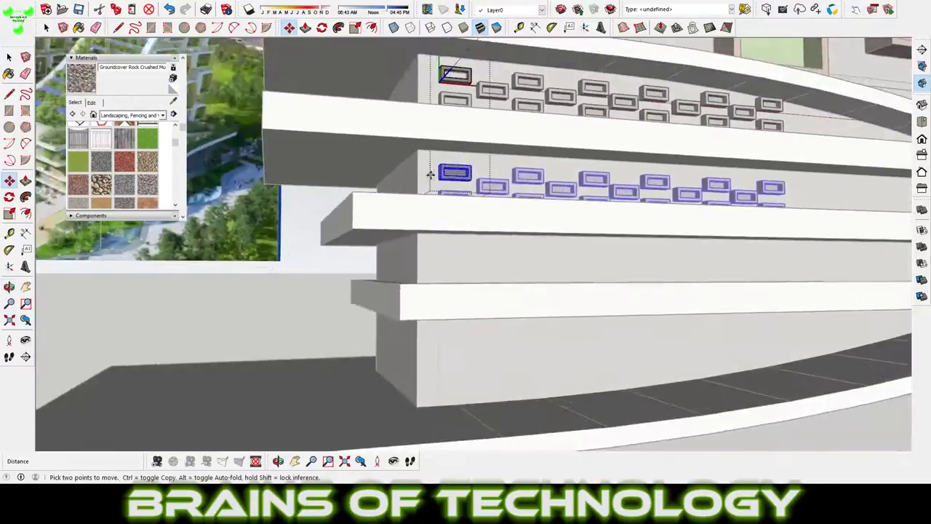
pyautogui.scroll(2, 440, 150)
pyautogui.write('9624')
pyautogui.press('Return')
pyautogui.click(446, 187)
pyautogui.press('space')
pyautogui.moveTo(447, 239)
pyautogui.mouseDown(button='middle')
pyautogui.moveTo(459, 193)
pyautogui.moveTo(469, 192)
pyautogui.moveTo(434, 206)
pyautogui.mouseUp(button='middle')
pyautogui.scroll(5, 469, 192)
# Step: Paint all the boxes Pavers Driveway Brick with rock-lined inner faces
pyautogui.hotkey('ctrl', 'a')
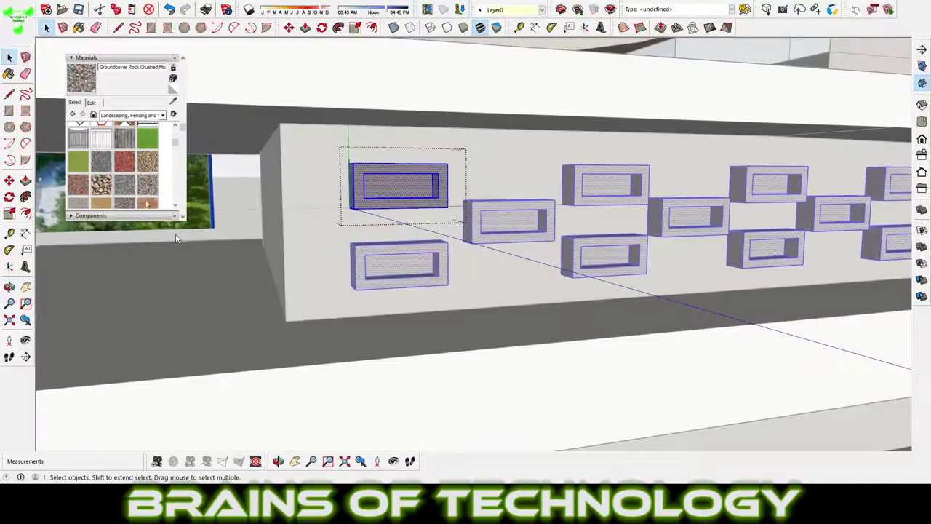
pyautogui.click(147, 202)
pyautogui.click(371, 185)
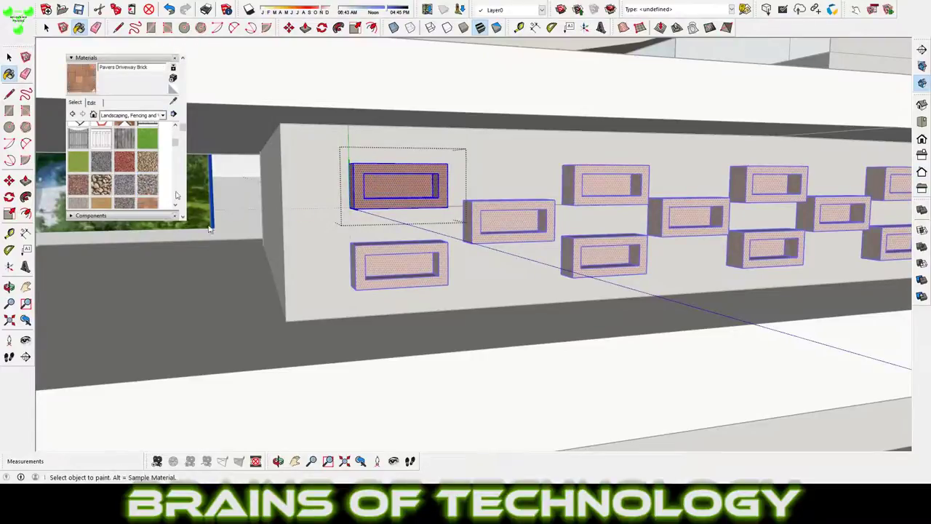
pyautogui.click(149, 184)
pyautogui.click(415, 185)
pyautogui.scroll(3, 416, 186)
# Step: Push/pull a box face, then orbit out to see the whole wall
pyautogui.press('p')
pyautogui.click(416, 191)
pyautogui.click(416, 191)
pyautogui.press('b')
pyautogui.moveTo(410, 191); pyautogui.dragTo(573, 277, button='middle')
pyautogui.scroll(-3, 696, 202)
pyautogui.scroll(-3, 457, 210)
pyautogui.moveTo(457, 209); pyautogui.dragTo(444, 256, button='middle')
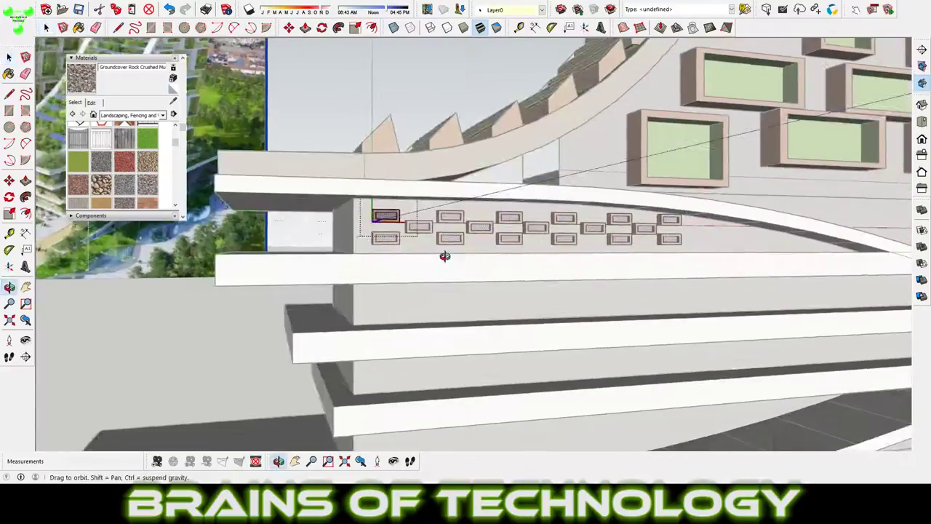
# Step: Copy the row of boxes onto the tier below and the lowest tier
pyautogui.press('space')
pyautogui.click(451, 219)
pyautogui.press('m')
pyautogui.press('ctrl')
pyautogui.click(357, 211)
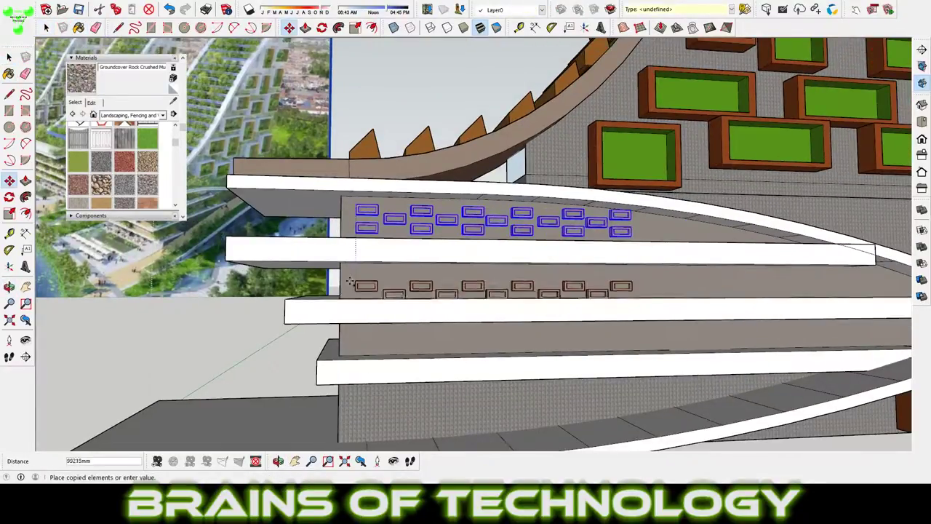
pyautogui.scroll(3, 435, 239)
pyautogui.click(373, 291)
pyautogui.click(372, 373)
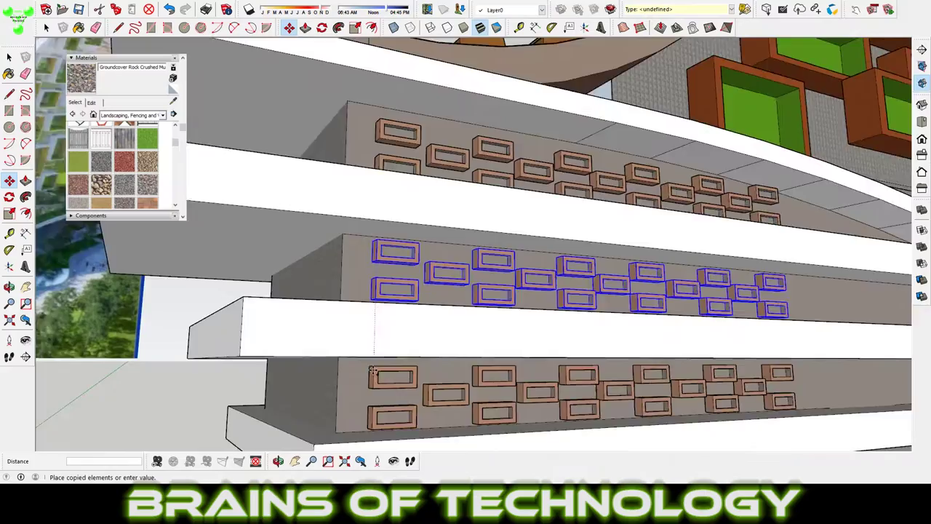
pyautogui.click(372, 373)
# Step: Scale the copied row to span the longer wall
pyautogui.scroll(-3, 436, 291)
pyautogui.scroll(-3, 437, 291)
pyautogui.press('s')
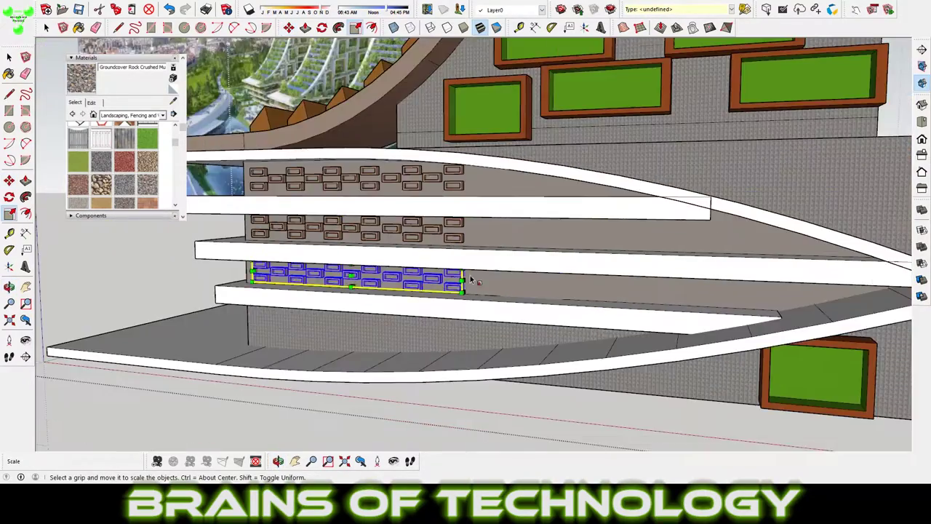
pyautogui.scroll(3, 470, 275)
pyautogui.scroll(-3, 470, 275)
pyautogui.moveTo(463, 280); pyautogui.dragTo(853, 299)
pyautogui.scroll(1, 493, 225)
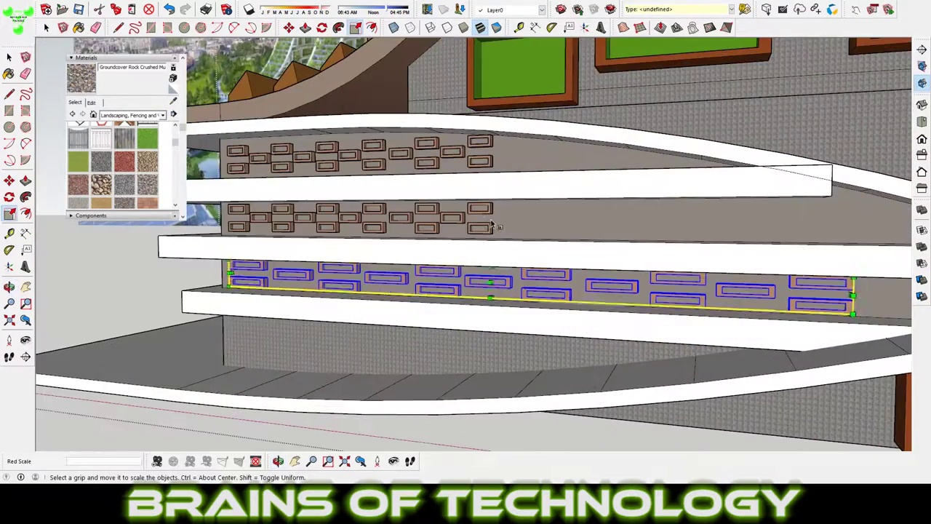
pyautogui.scroll(-3, 493, 225)
# Step: Try stretching the middle tier's row along its wall, then cancel the scale
pyautogui.press('space')
pyautogui.click(582, 229)
pyautogui.press('s')
pyautogui.scroll(3, 488, 245)
pyautogui.scroll(3, 451, 238)
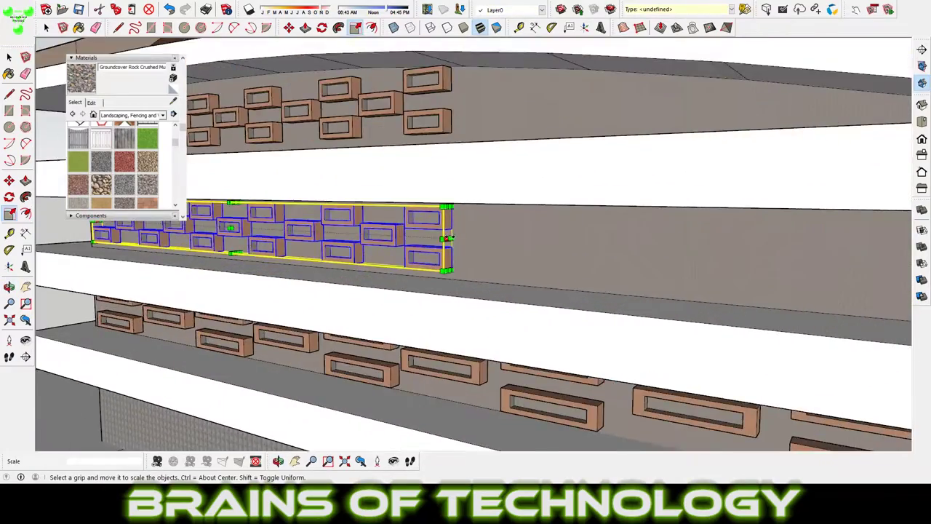
pyautogui.scroll(-3, 449, 238)
pyautogui.moveTo(451, 240); pyautogui.dragTo(597, 276, button='middle')
pyautogui.scroll(3, 582, 277)
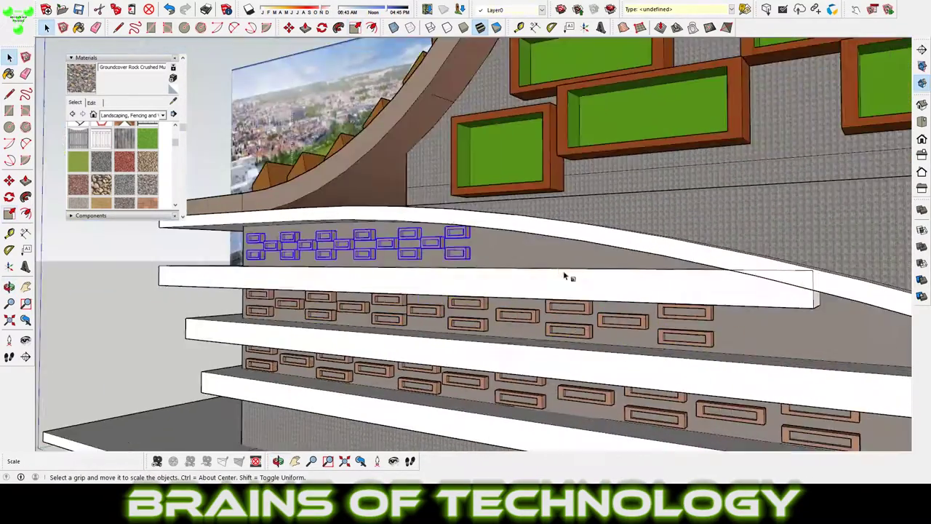
pyautogui.scroll(3, 565, 276)
pyautogui.moveTo(447, 235); pyautogui.dragTo(603, 228)
pyautogui.press('Escape')
# Step: Copy the top row down onto the lowest wall band
pyautogui.press('space')
pyautogui.scroll(-3, 560, 324)
pyautogui.scroll(-3, 560, 324)
pyautogui.moveTo(546, 240); pyautogui.dragTo(538, 233, button='middle')
pyautogui.scroll(3, 539, 233)
pyautogui.press('m')
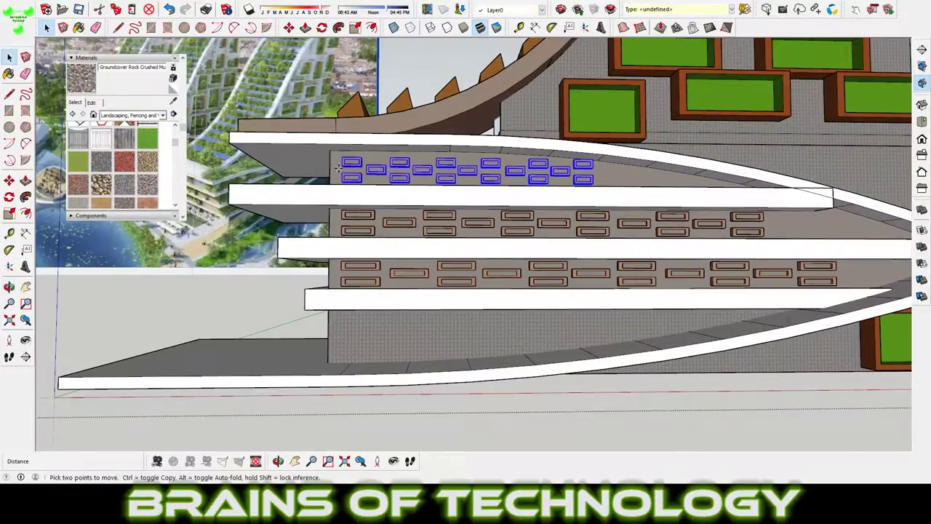
pyautogui.click(344, 177)
pyautogui.press('ctrl')
pyautogui.click(349, 325)
pyautogui.scroll(-3, 349, 326)
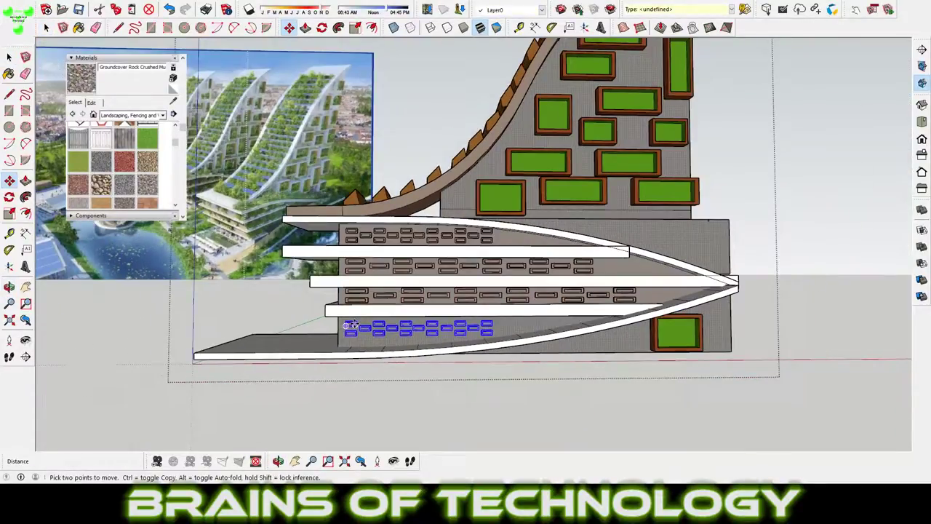
# Step: Invert the selection to pick the three upper rows and orbit to the facade corner
pyautogui.press('space')
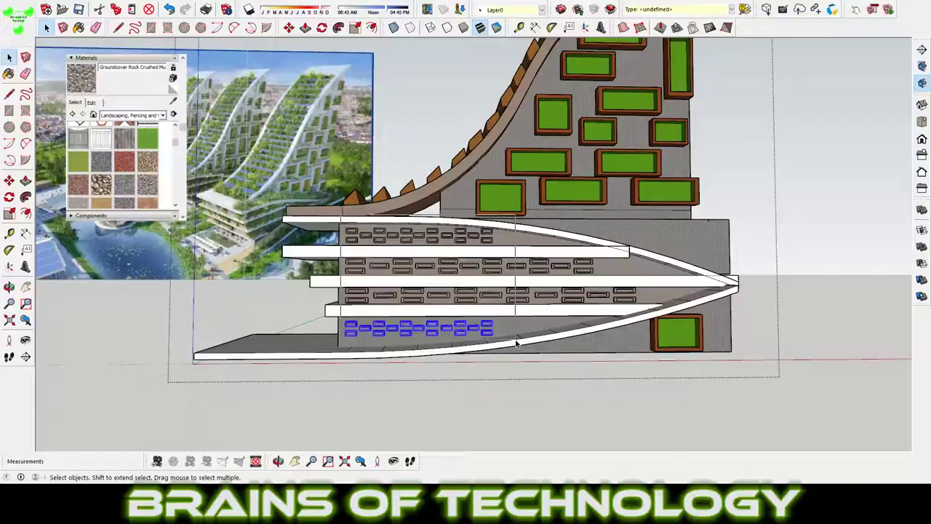
pyautogui.scroll(2, 516, 343)
pyautogui.hotkey('ctrl', 'shift', 'i')
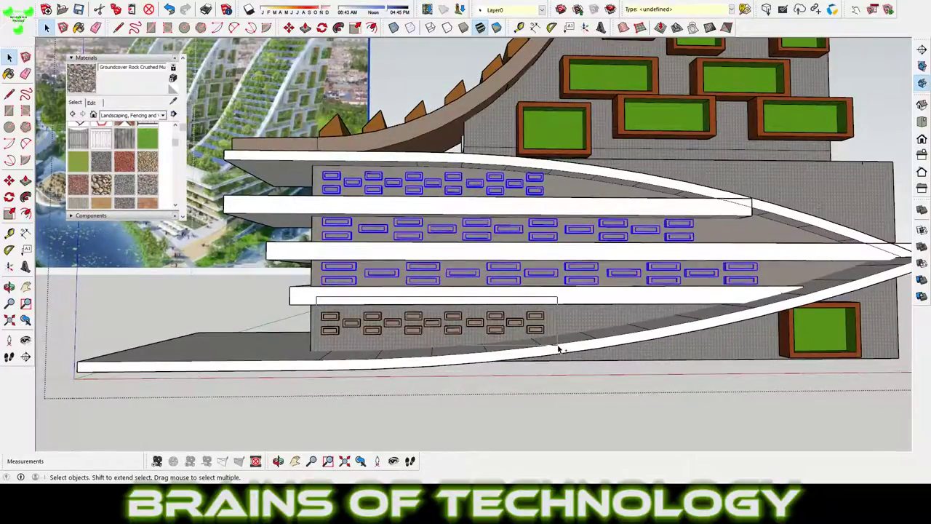
pyautogui.press('m')
pyautogui.moveTo(559, 350); pyautogui.dragTo(422, 363, button='middle')
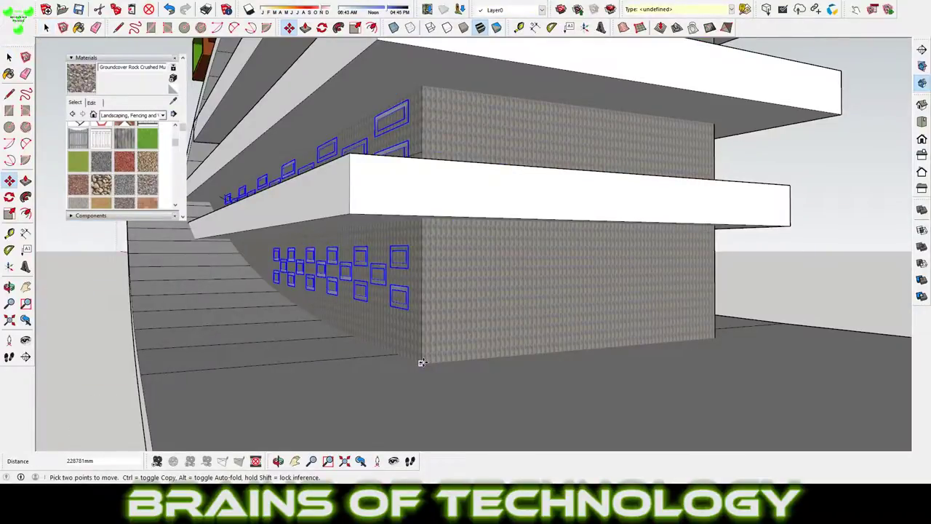
pyautogui.moveTo(422, 362); pyautogui.dragTo(409, 355, button='middle')
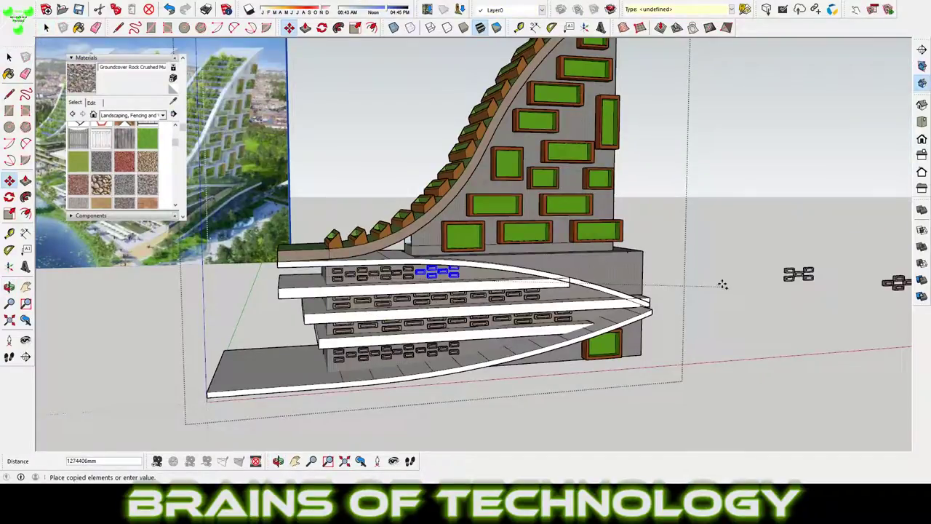
# Step: Copy the selected brick boxes onto the end wall below
pyautogui.moveTo(722, 285)
pyautogui.mouseDown(button='middle')
pyautogui.moveTo(225, 299)
pyautogui.moveTo(237, 236)
pyautogui.moveTo(409, 311)
pyautogui.moveTo(561, 216)
pyautogui.mouseUp(button='middle')
pyautogui.click(462, 301)
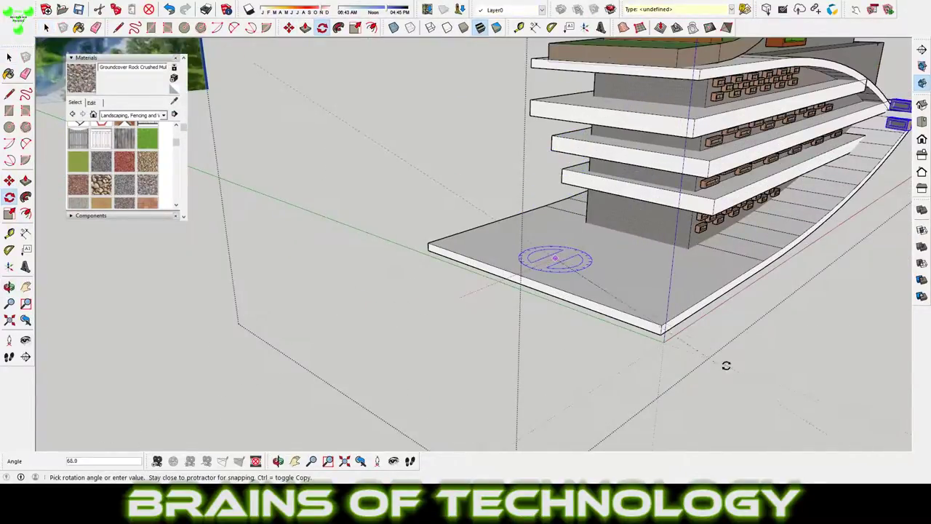
pyautogui.moveTo(841, 357)
pyautogui.mouseDown(button='middle')
pyautogui.moveTo(580, 332)
pyautogui.moveTo(624, 201)
pyautogui.moveTo(353, 250)
pyautogui.moveTo(524, 260)
pyautogui.moveTo(308, 373)
pyautogui.moveTo(640, 262)
pyautogui.mouseUp(button='middle')
pyautogui.press('m')
pyautogui.keyDown('ctrl'); pyautogui.click(641, 262); pyautogui.keyUp('ctrl')
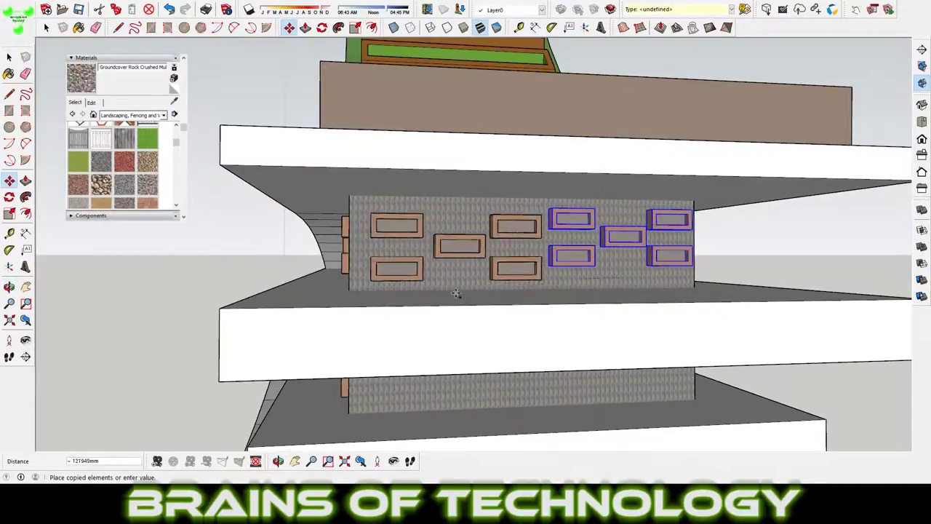
pyautogui.click(446, 277)
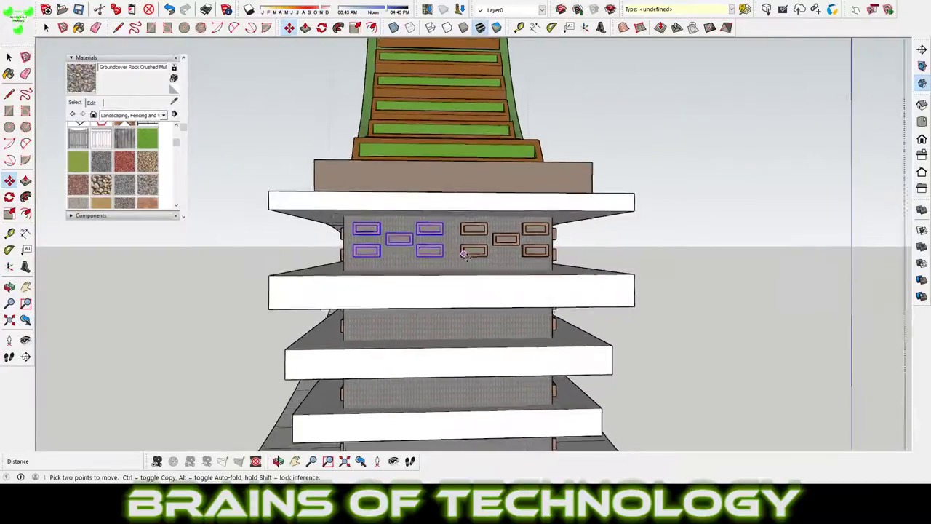
pyautogui.scroll(3, 460, 253)
pyautogui.scroll(1, 432, 269)
pyautogui.scroll(2, 454, 238)
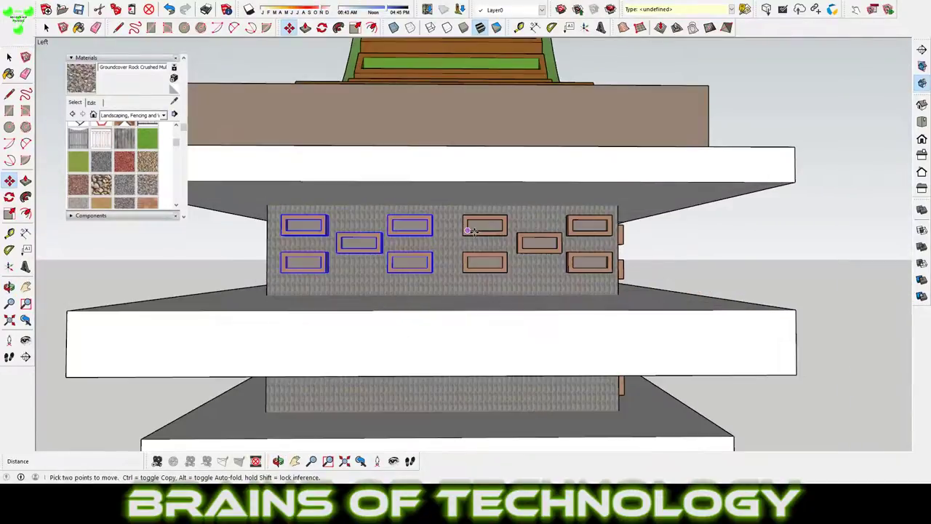
pyautogui.scroll(-2, 616, 291)
# Step: Ctrl-copy the window boxes down onto the next lower band of the wall
pyautogui.moveTo(616, 290)
pyautogui.mouseDown(button='middle')
pyautogui.moveTo(636, 249)
pyautogui.moveTo(461, 248)
pyautogui.mouseUp(button='middle')
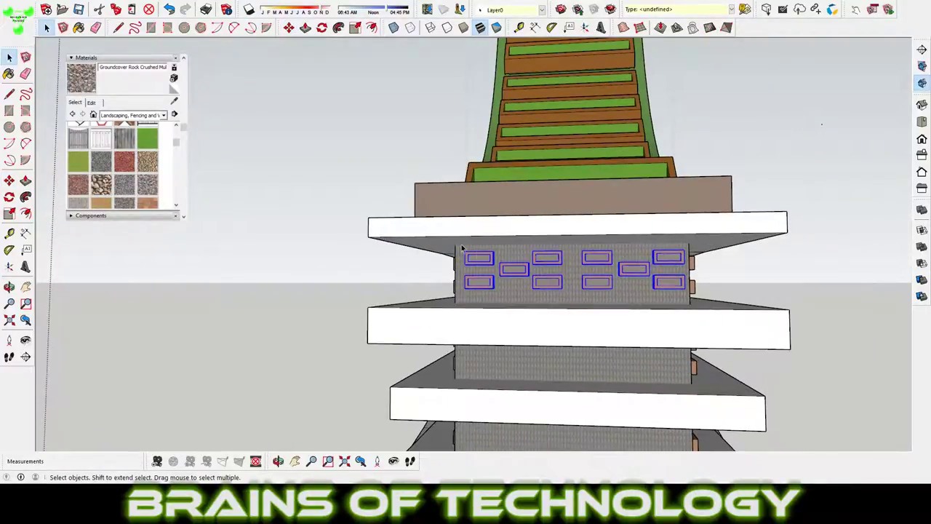
pyautogui.press('m')
pyautogui.click(575, 279)
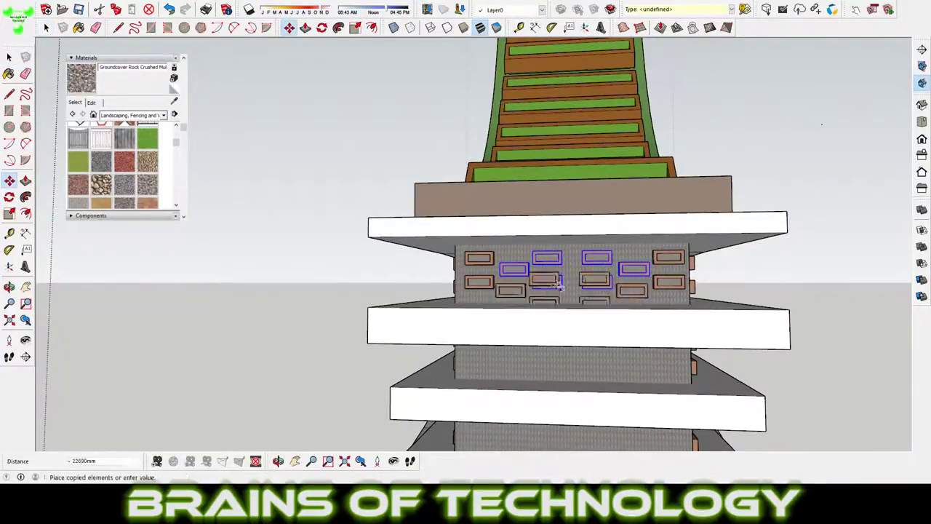
pyautogui.press('ctrl')
pyautogui.click(575, 357)
pyautogui.scroll(3, 557, 357)
pyautogui.scroll(-1, 557, 364)
pyautogui.scroll(-5, 557, 364)
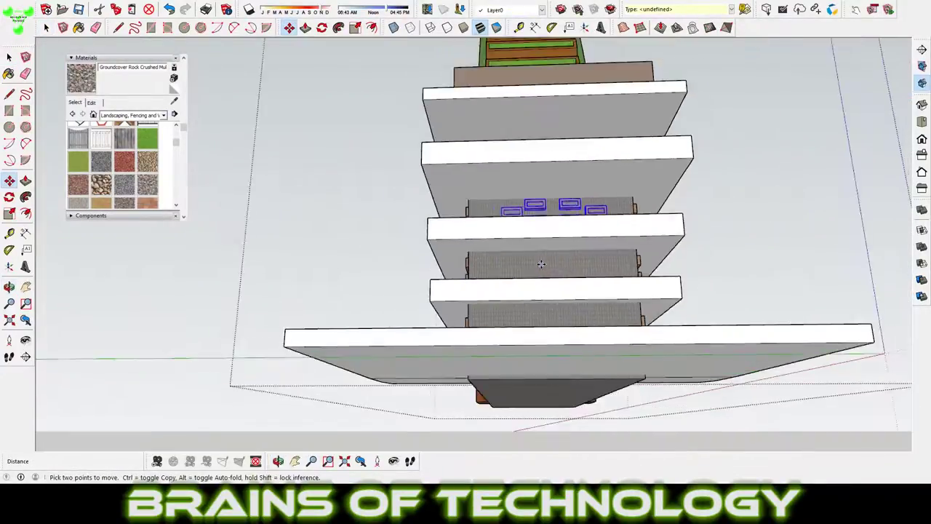
# Step: Deselect the boxes and check the staggered boxes on every band of the end wall
pyautogui.moveTo(540, 265); pyautogui.dragTo(606, 349, button='middle')
pyautogui.scroll(2, 526, 246)
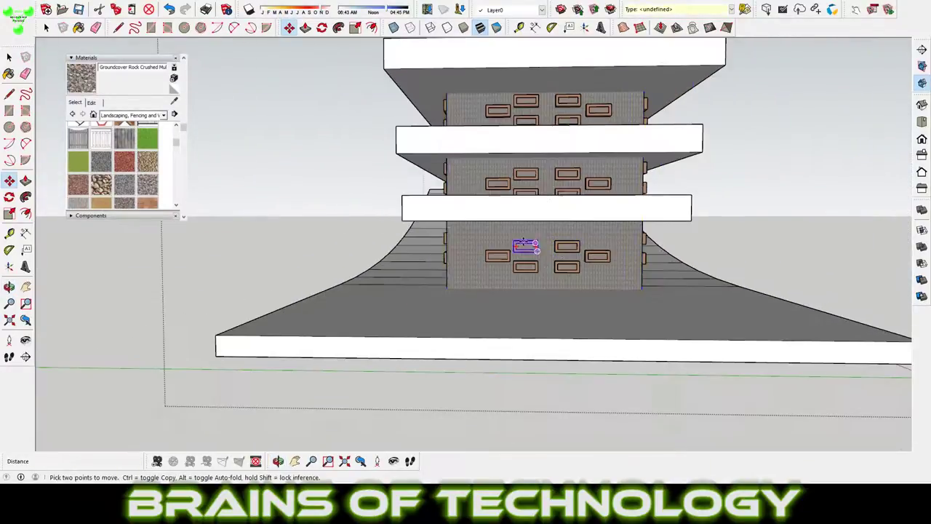
pyautogui.click(787, 213)
pyautogui.moveTo(787, 213)
pyautogui.mouseDown(button='middle')
pyautogui.moveTo(423, 214)
pyautogui.moveTo(529, 187)
pyautogui.moveTo(539, 164)
pyautogui.mouseUp(button='middle')
pyautogui.scroll(-5, 422, 213)
pyautogui.scroll(-3, 530, 187)
pyautogui.scroll(3, 539, 164)
# Step: Select the slabs, ramp and base together and pick a concrete tile material
pyautogui.tripleClick(538, 165)
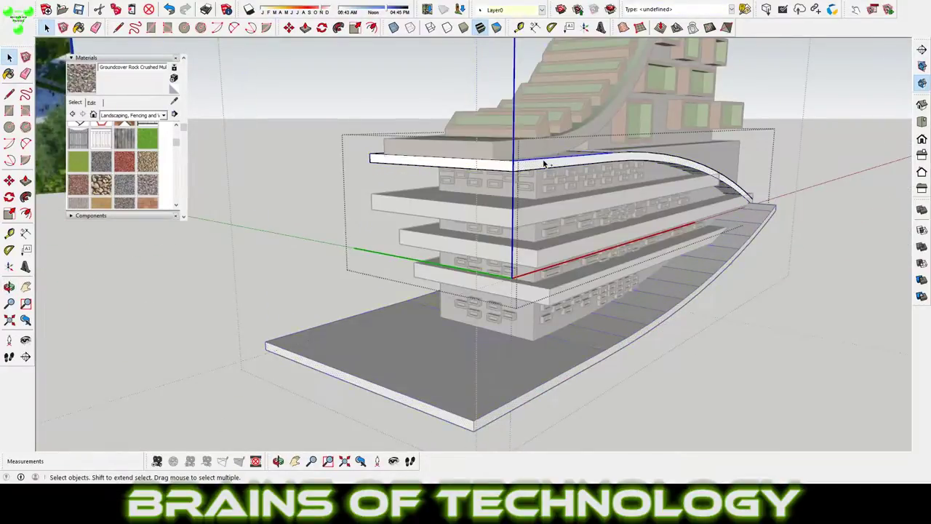
pyautogui.scroll(-1, 137, 167)
pyautogui.scroll(-1, 137, 179)
pyautogui.scroll(-1, 138, 182)
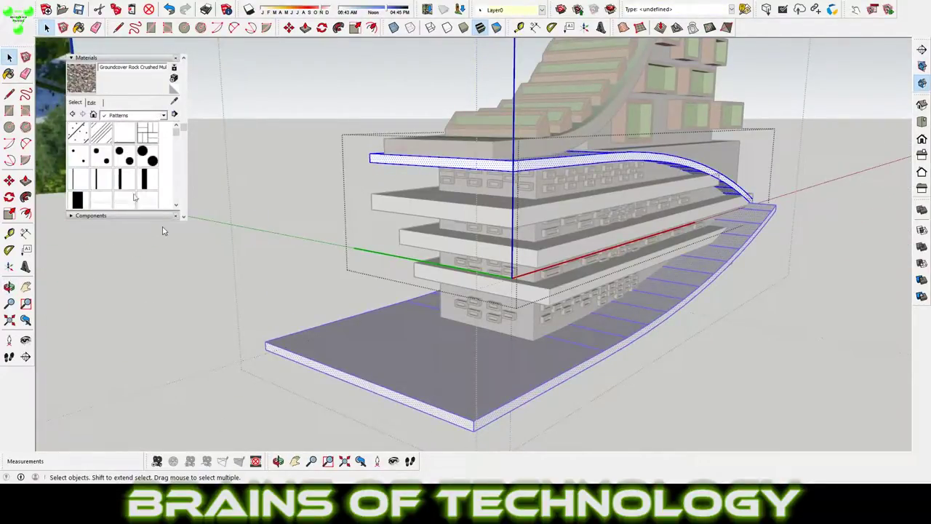
pyautogui.scroll(-3, 105, 154)
pyautogui.click(83, 132)
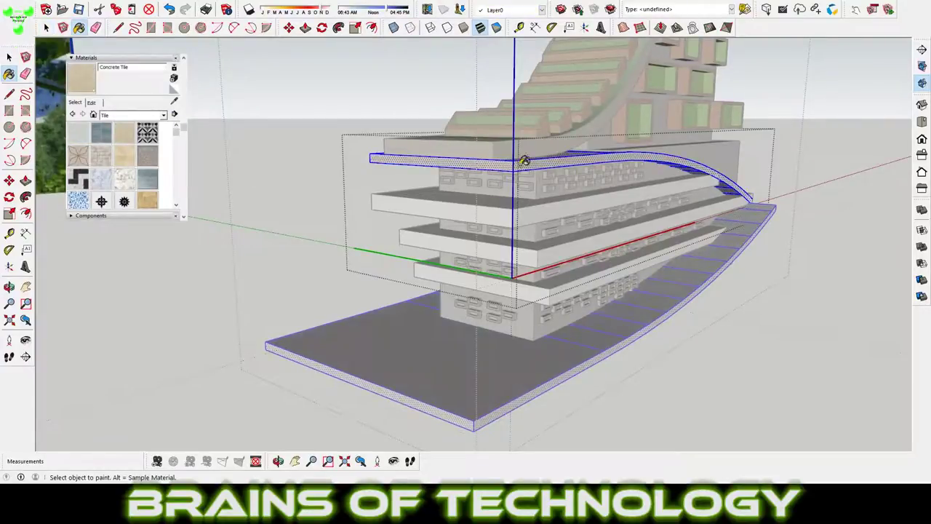
pyautogui.moveTo(524, 160)
pyautogui.mouseDown(button='middle')
pyautogui.moveTo(488, 240)
pyautogui.moveTo(644, 272)
pyautogui.mouseUp(button='middle')
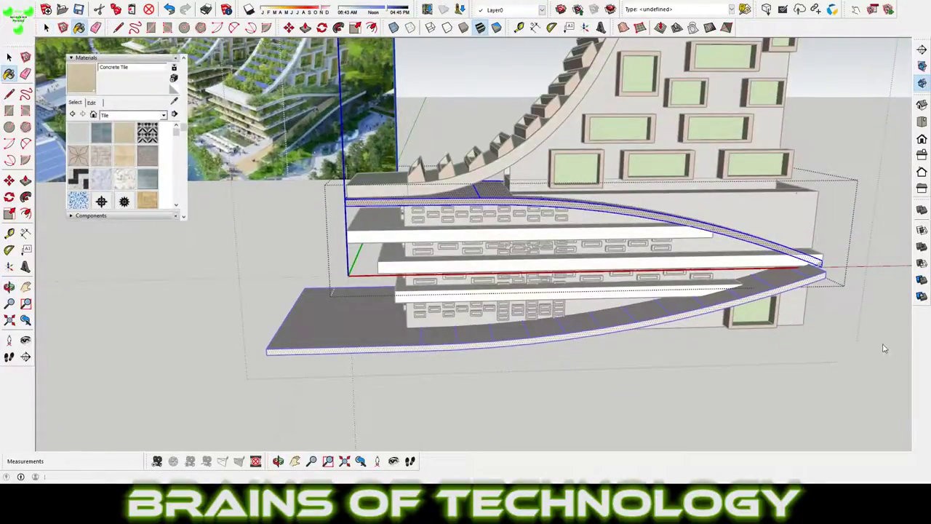
pyautogui.scroll(5, 728, 169)
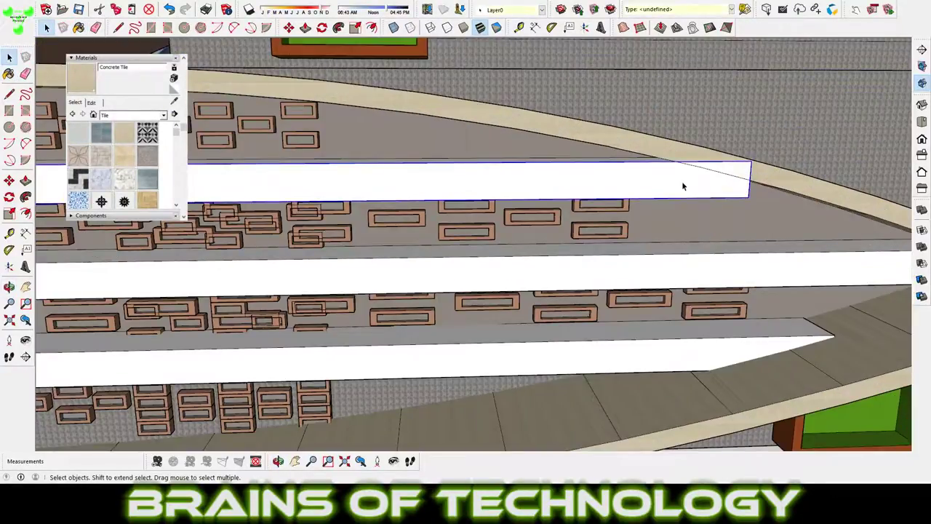
# Step: Open the slab group for editing, then exit back to selection
pyautogui.doubleClick(682, 186)
pyautogui.scroll(-3, 623, 206)
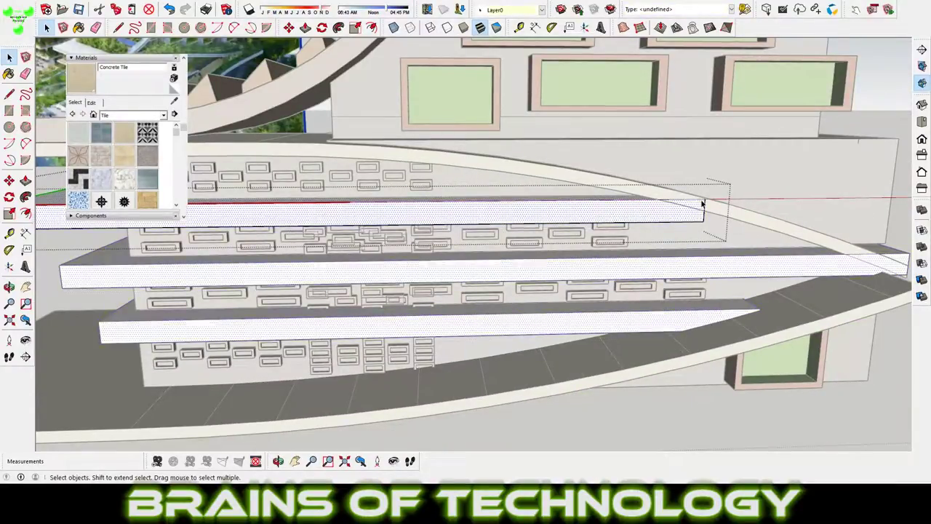
pyautogui.press('e')
pyautogui.scroll(-5, 560, 273)
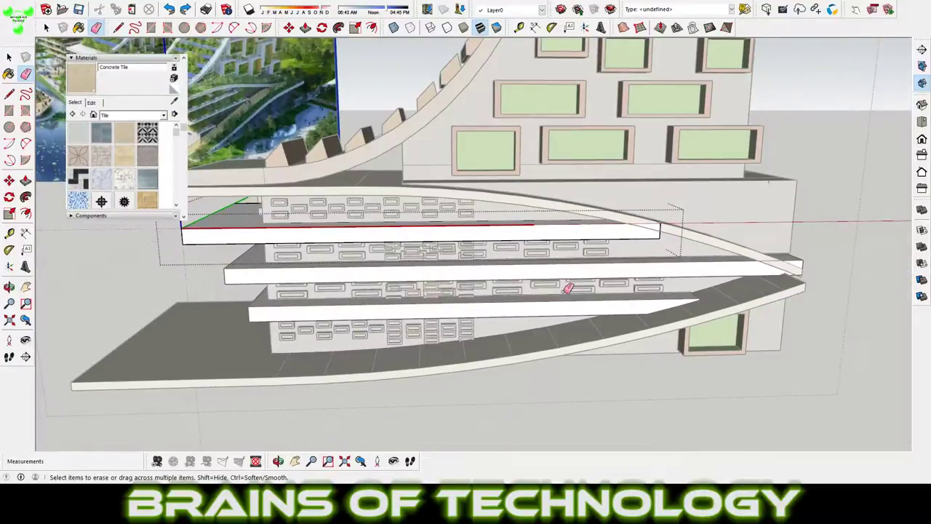
pyautogui.press('space')
pyautogui.press('Escape')
pyautogui.scroll(3, 535, 249)
# Step: Scale the top slab to slightly reduce its depth along the green axis
pyautogui.click(535, 249)
pyautogui.moveTo(537, 230); pyautogui.dragTo(686, 245, button='middle')
pyautogui.press('s')
pyautogui.click(541, 233)
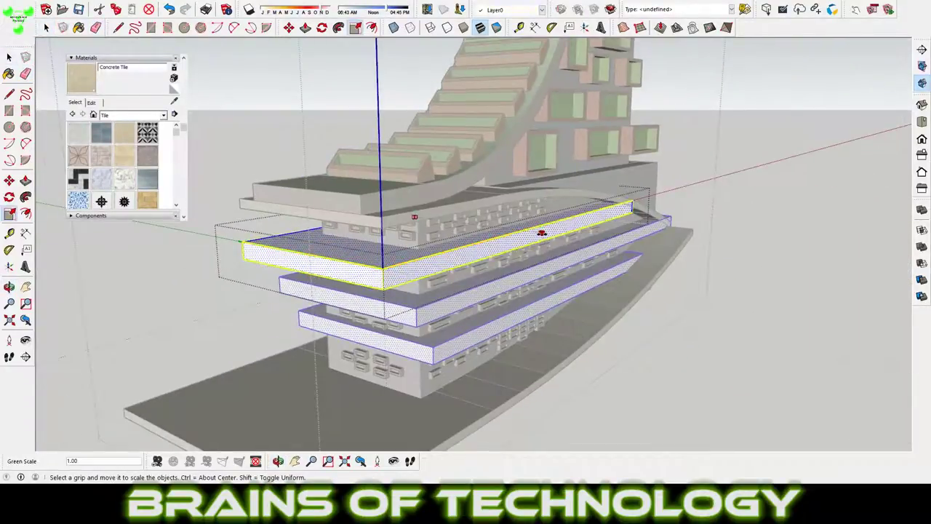
pyautogui.click(524, 239)
pyautogui.press('space')
pyautogui.moveTo(524, 239); pyautogui.dragTo(419, 269, button='middle')
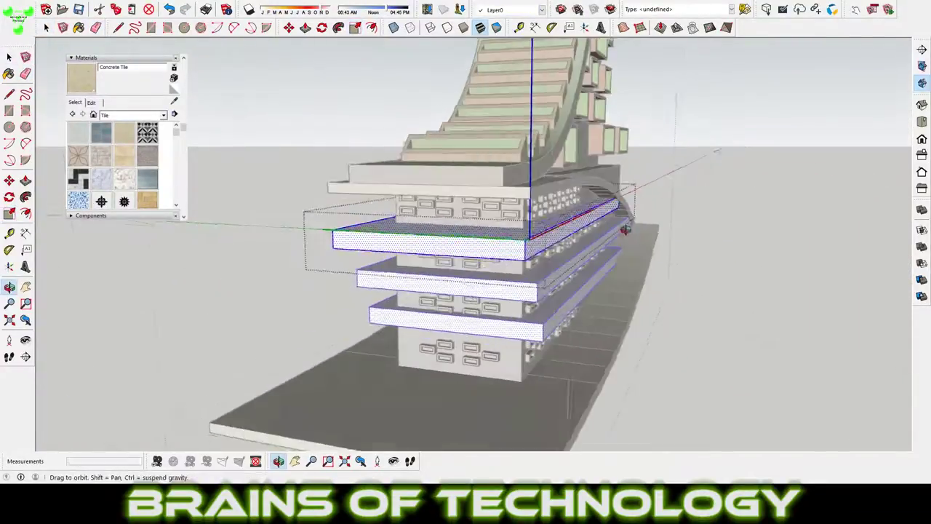
# Step: Paint the slabs with Marble Carrara Gold Floor Tile
pyautogui.press('b')
pyautogui.click(416, 260)
pyautogui.scroll(3, 416, 259)
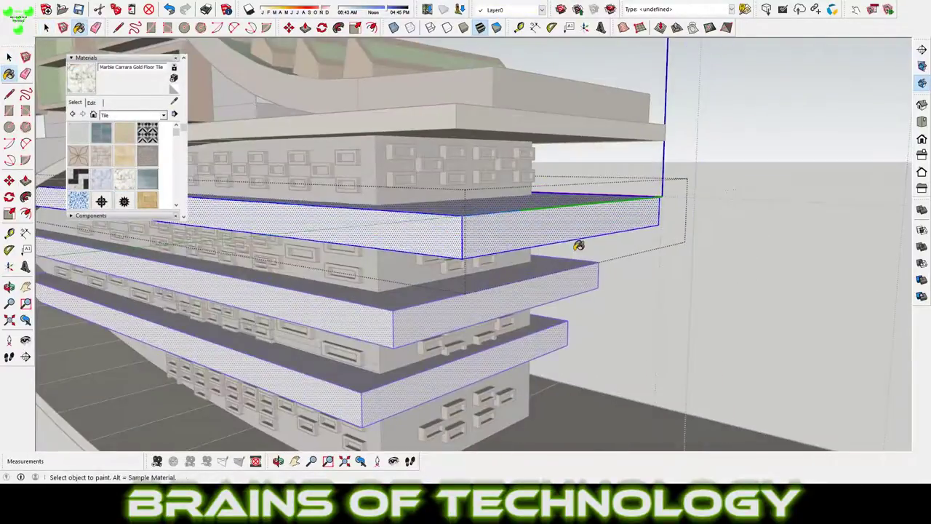
pyautogui.press('space')
pyautogui.scroll(-3, 579, 245)
pyautogui.moveTo(547, 249); pyautogui.dragTo(510, 291, button='middle')
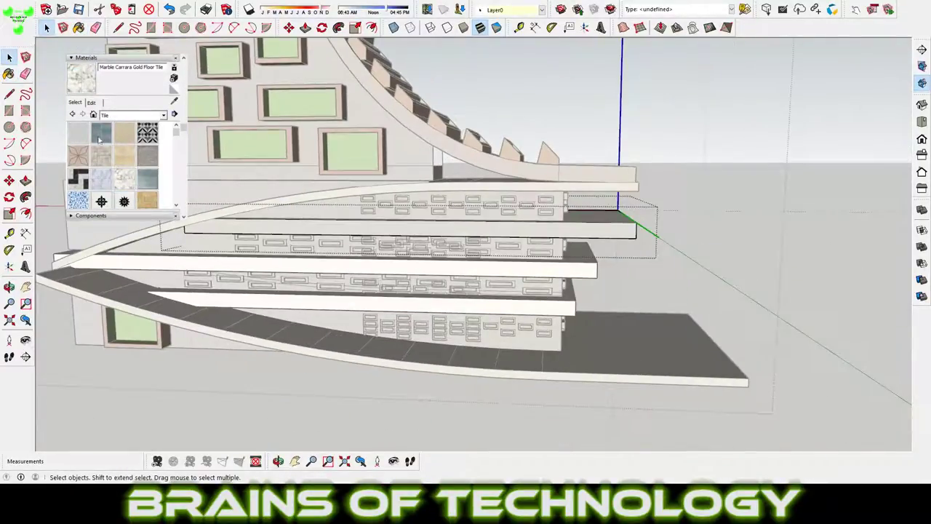
# Step: Repaint the slabs with Concrete Pavers Block Multi, then Encaustic Tile Circular 01
pyautogui.click(101, 133)
pyautogui.click(408, 230)
pyautogui.moveTo(407, 230); pyautogui.dragTo(560, 251, button='middle')
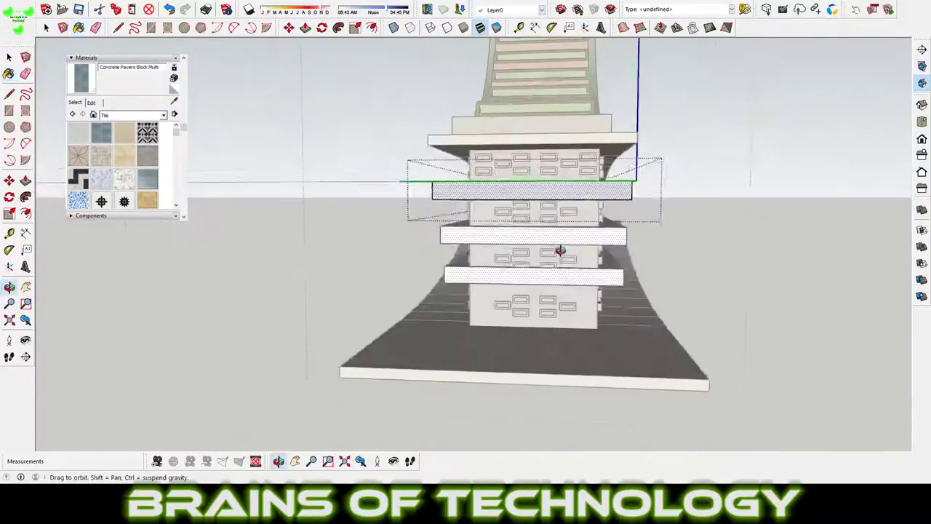
pyautogui.click(147, 133)
pyautogui.click(509, 191)
pyautogui.scroll(5, 470, 191)
pyautogui.moveTo(468, 281); pyautogui.dragTo(451, 331, button='middle')
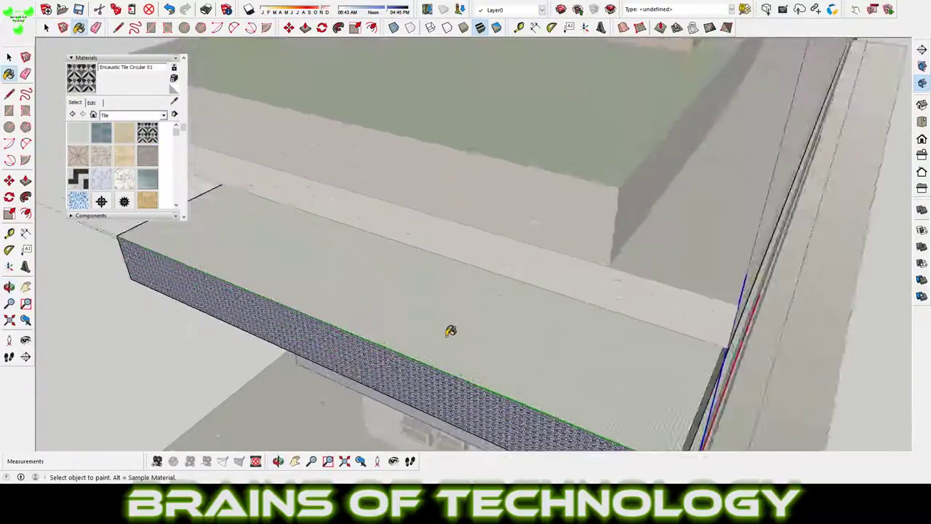
pyautogui.press('space')
pyautogui.scroll(-5, 451, 331)
pyautogui.moveTo(582, 277)
pyautogui.mouseDown(button='middle')
pyautogui.moveTo(536, 284)
pyautogui.moveTo(537, 249)
pyautogui.moveTo(568, 207)
pyautogui.mouseUp(button='middle')
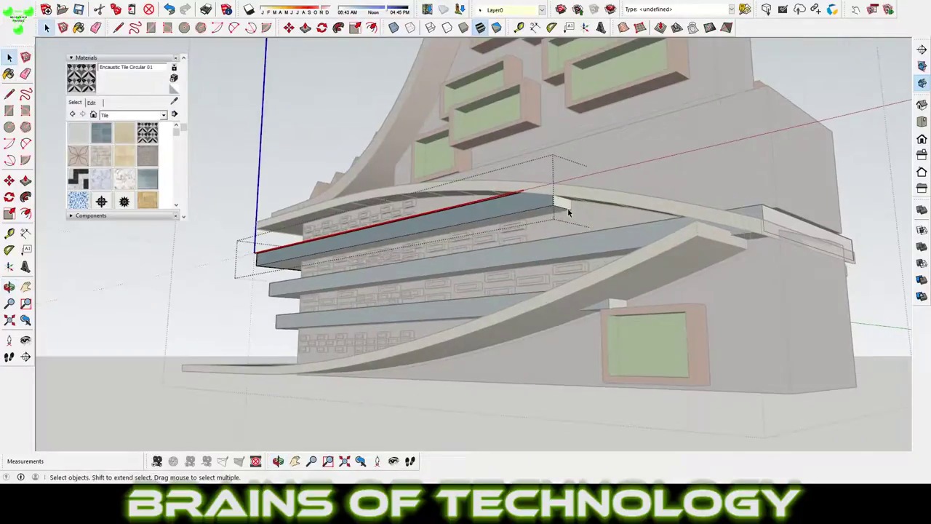
# Step: Push the wall band face outward past the slab ends
pyautogui.press('s')
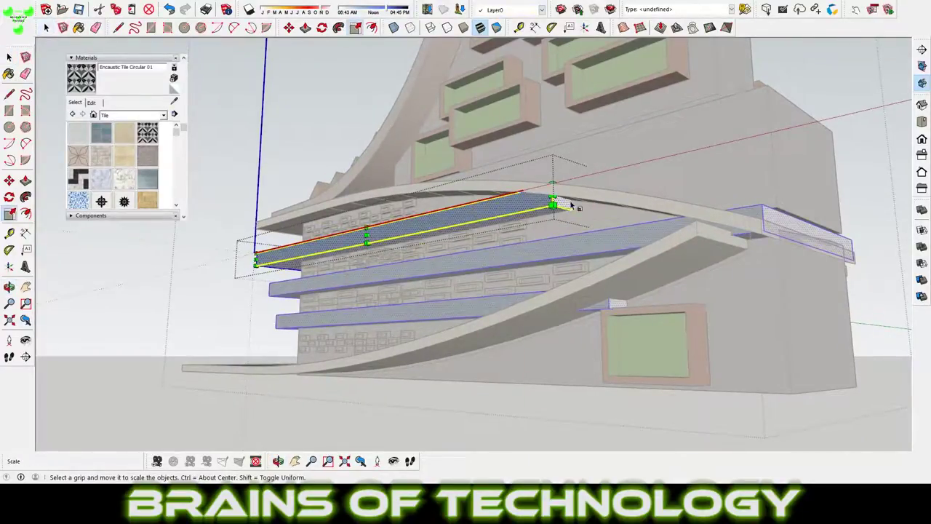
pyautogui.click(800, 277)
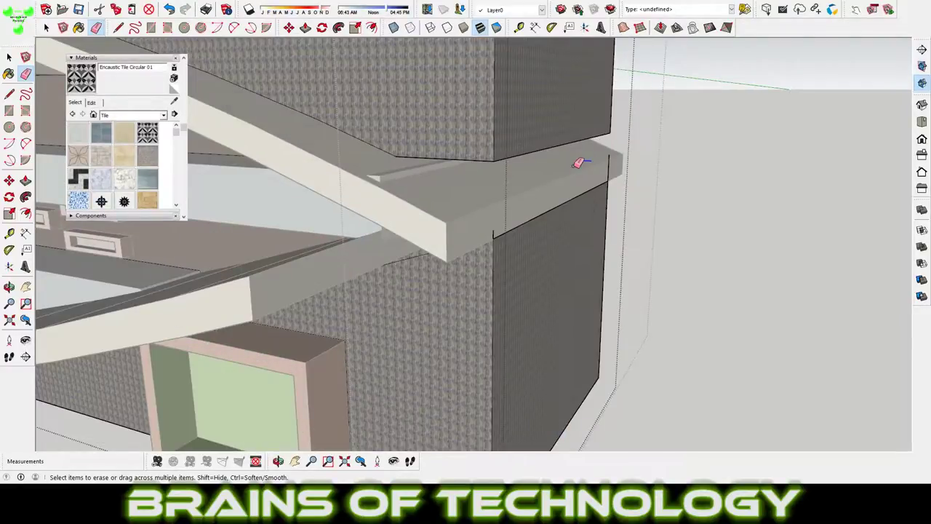
pyautogui.moveTo(578, 163); pyautogui.dragTo(512, 137, button='middle')
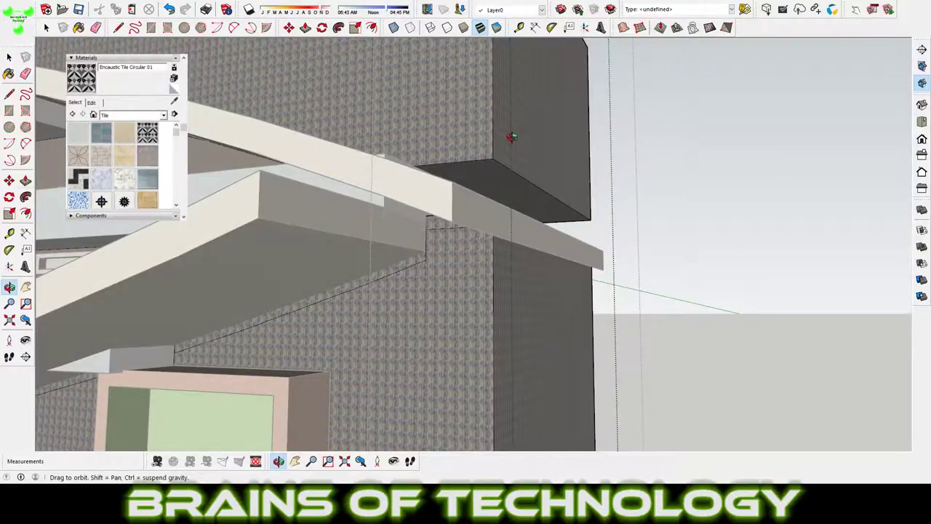
pyautogui.moveTo(512, 137); pyautogui.dragTo(550, 208, button='middle')
pyautogui.click(552, 204)
pyautogui.press('p')
pyautogui.moveTo(553, 176); pyautogui.dragTo(565, 183)
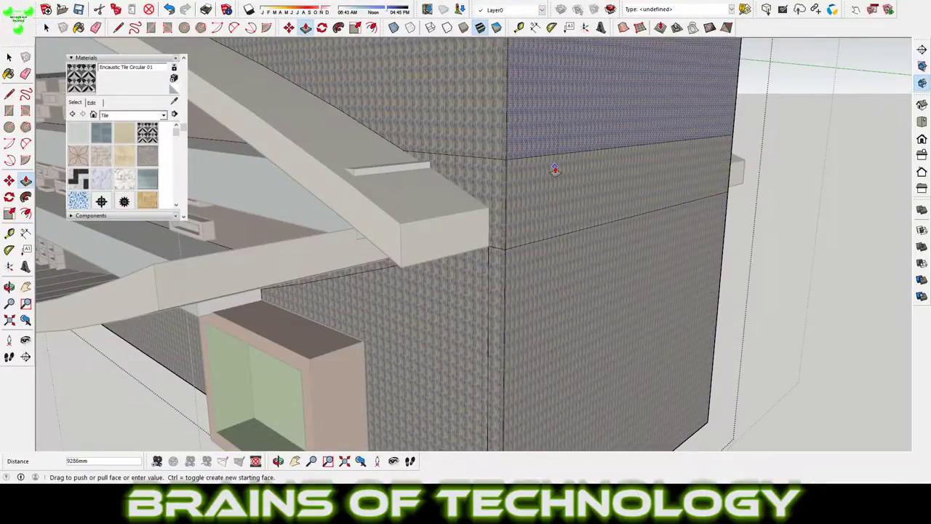
# Step: Select the base slab to scale it to 0.98 along the red axis
pyautogui.moveTo(544, 270); pyautogui.dragTo(539, 259, button='middle')
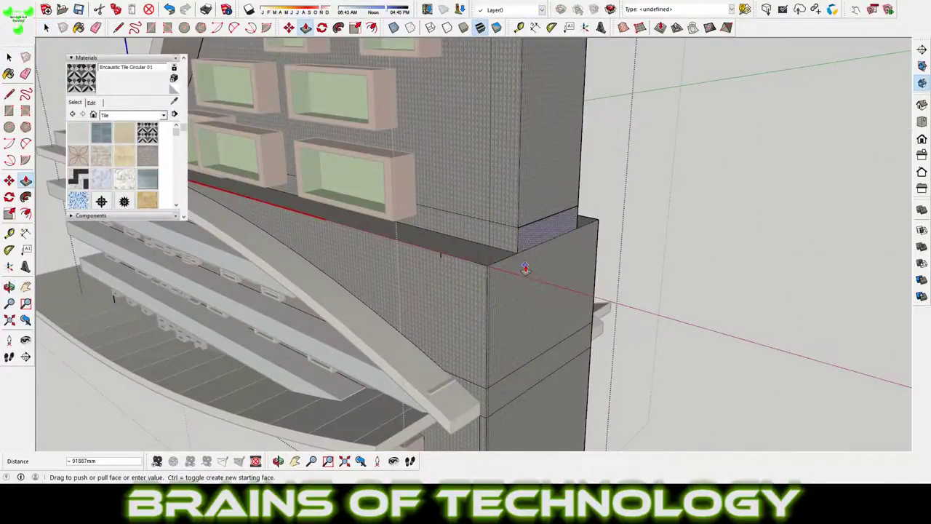
pyautogui.scroll(-5, 525, 269)
pyautogui.press('space')
pyautogui.moveTo(525, 269)
pyautogui.mouseDown(button='middle')
pyautogui.moveTo(508, 274)
pyautogui.moveTo(466, 321)
pyautogui.mouseUp(button='middle')
pyautogui.click(459, 342)
pyautogui.press('s')
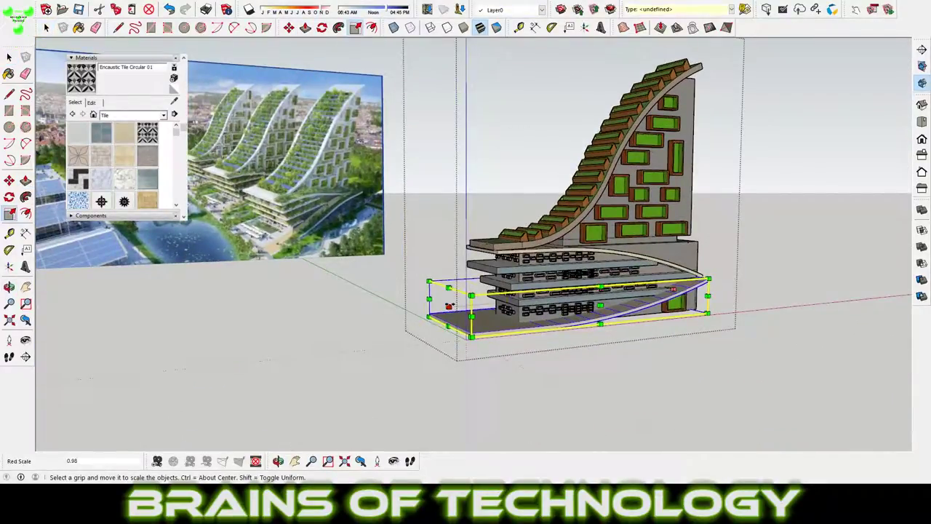
pyautogui.scroll(3, 448, 307)
pyautogui.moveTo(448, 307); pyautogui.dragTo(479, 332, button='middle')
pyautogui.press('space')
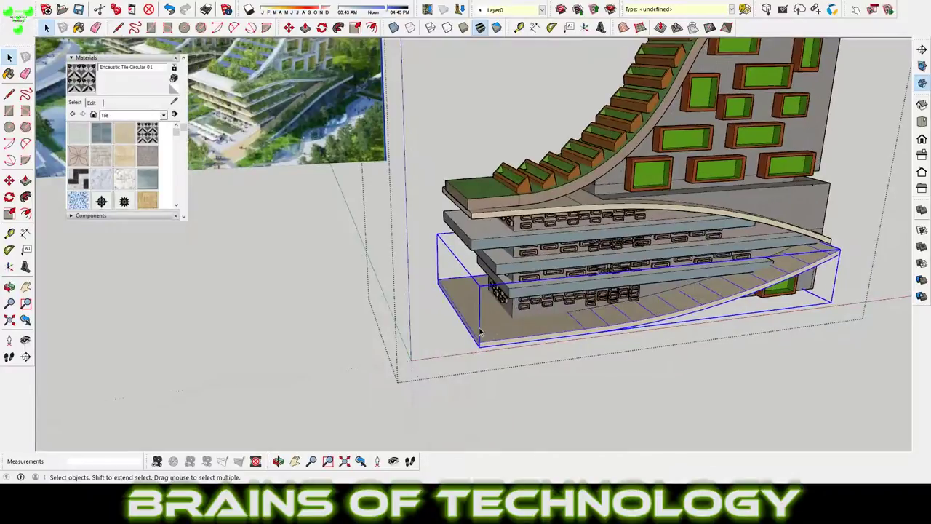
pyautogui.scroll(-2, 480, 332)
pyautogui.moveTo(484, 332)
pyautogui.mouseDown(button='middle')
pyautogui.moveTo(670, 254)
pyautogui.moveTo(538, 315)
pyautogui.moveTo(496, 237)
pyautogui.moveTo(529, 240)
pyautogui.moveTo(631, 156)
pyautogui.mouseUp(button='middle')
pyautogui.press('space')
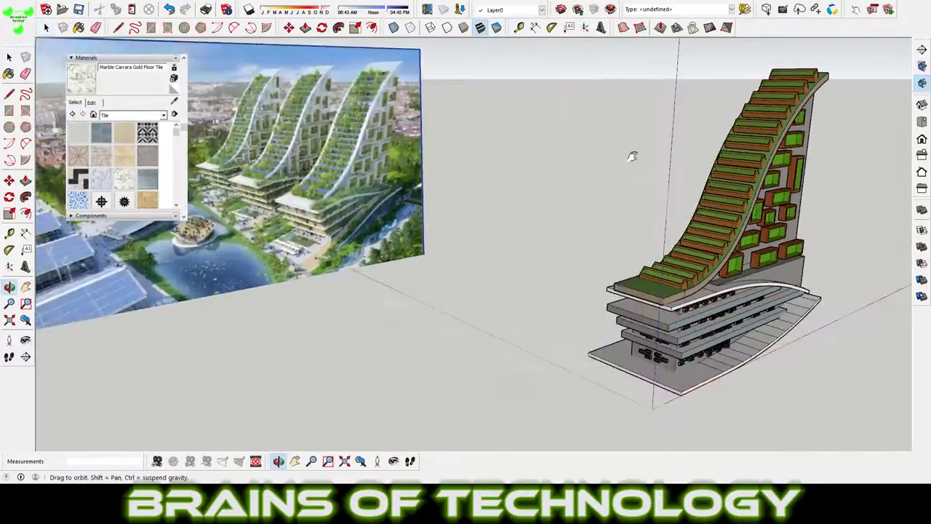
pyautogui.scroll(-3, 630, 156)
pyautogui.scroll(4, 522, 228)
pyautogui.press('m')
pyautogui.scroll(3, 715, 367)
pyautogui.scroll(-3, 715, 368)
pyautogui.scroll(-3, 582, 291)
pyautogui.scroll(-3, 437, 255)
pyautogui.press('space')
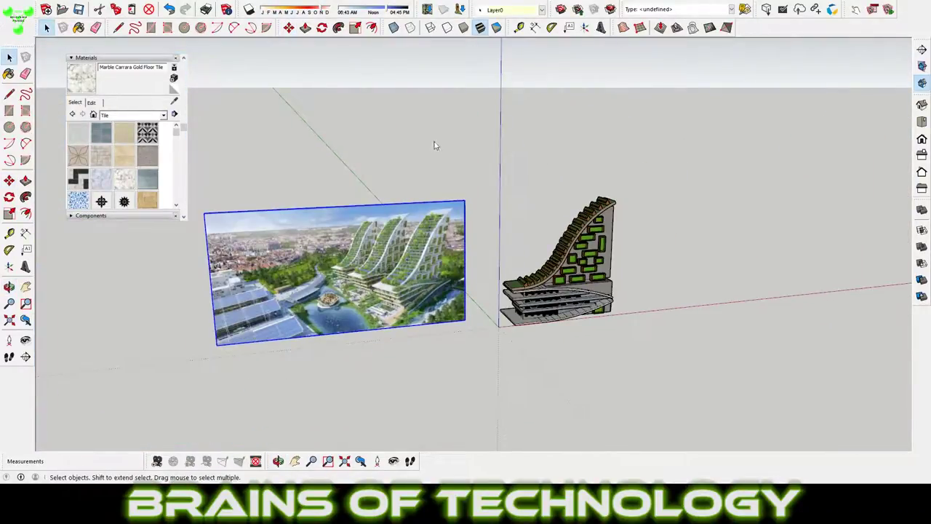
pyautogui.click(528, 360)
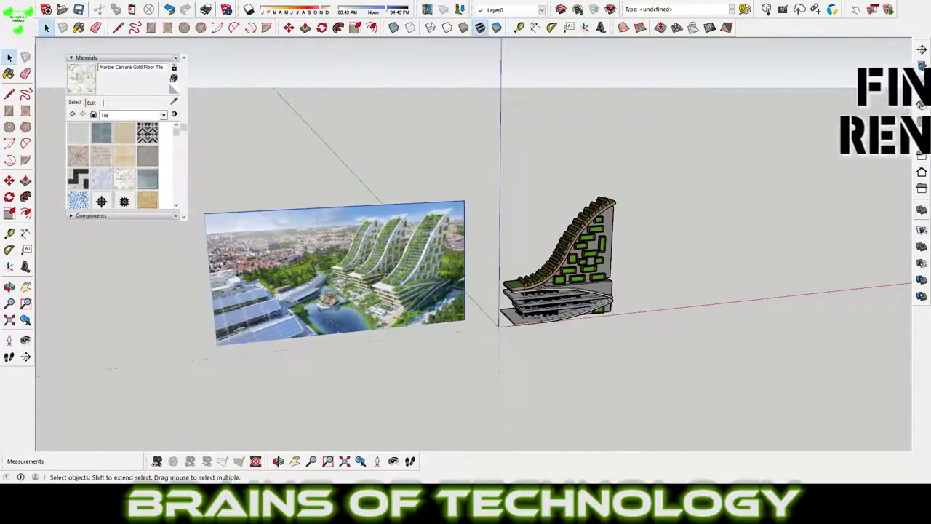